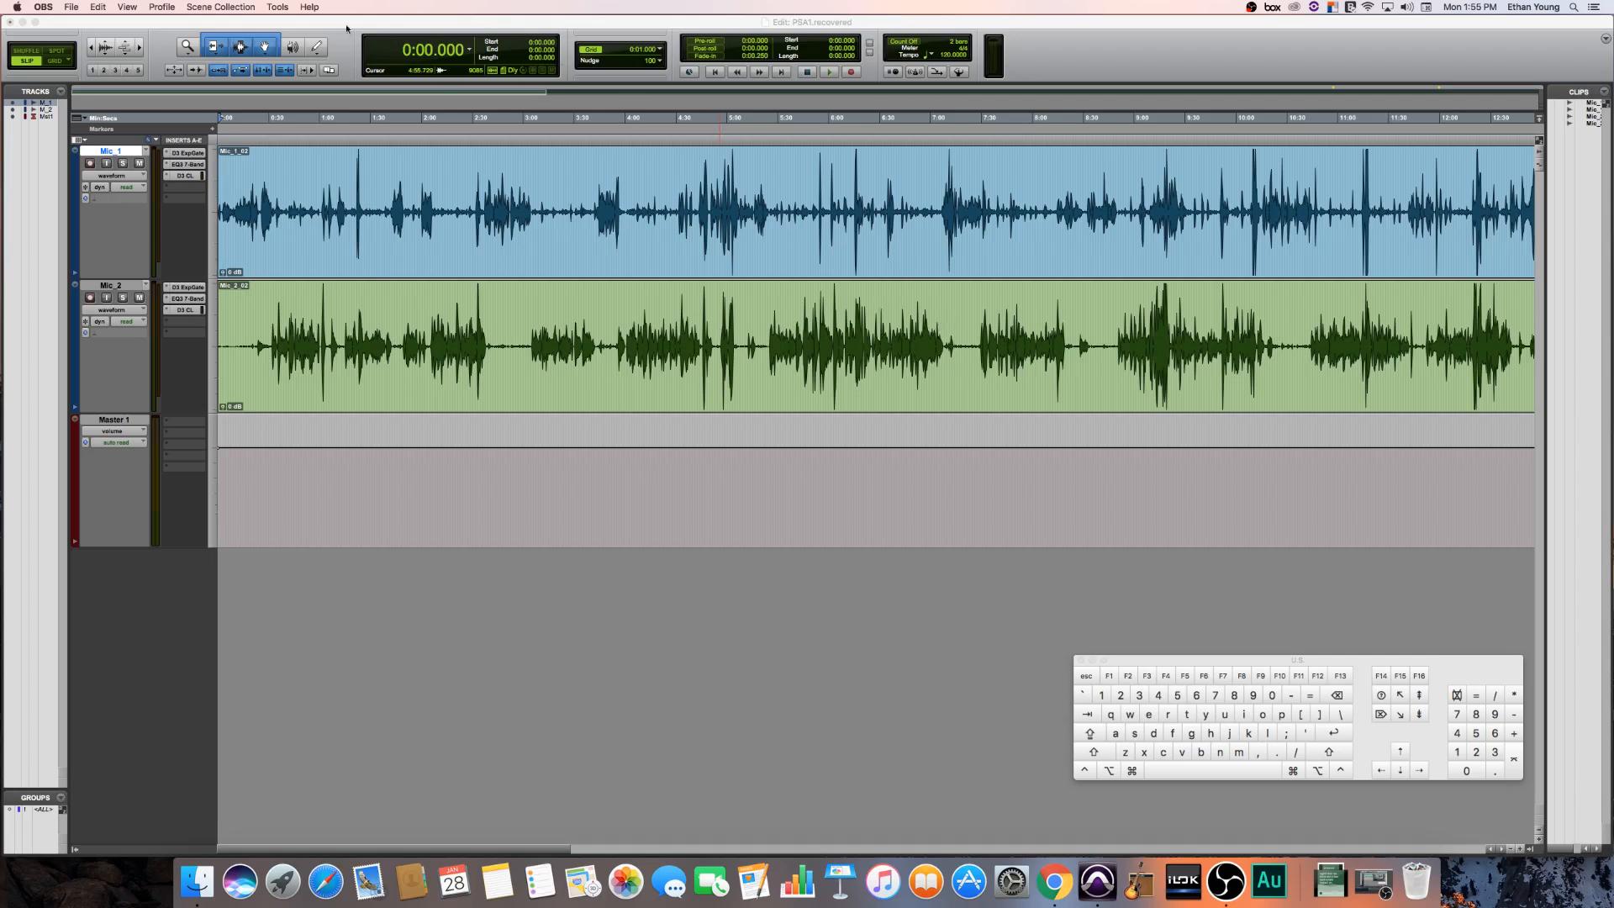
- Open audio import and add Bleep.wav from the Bounced Files folder to the clips to import as a copy
left_click(475, 256)
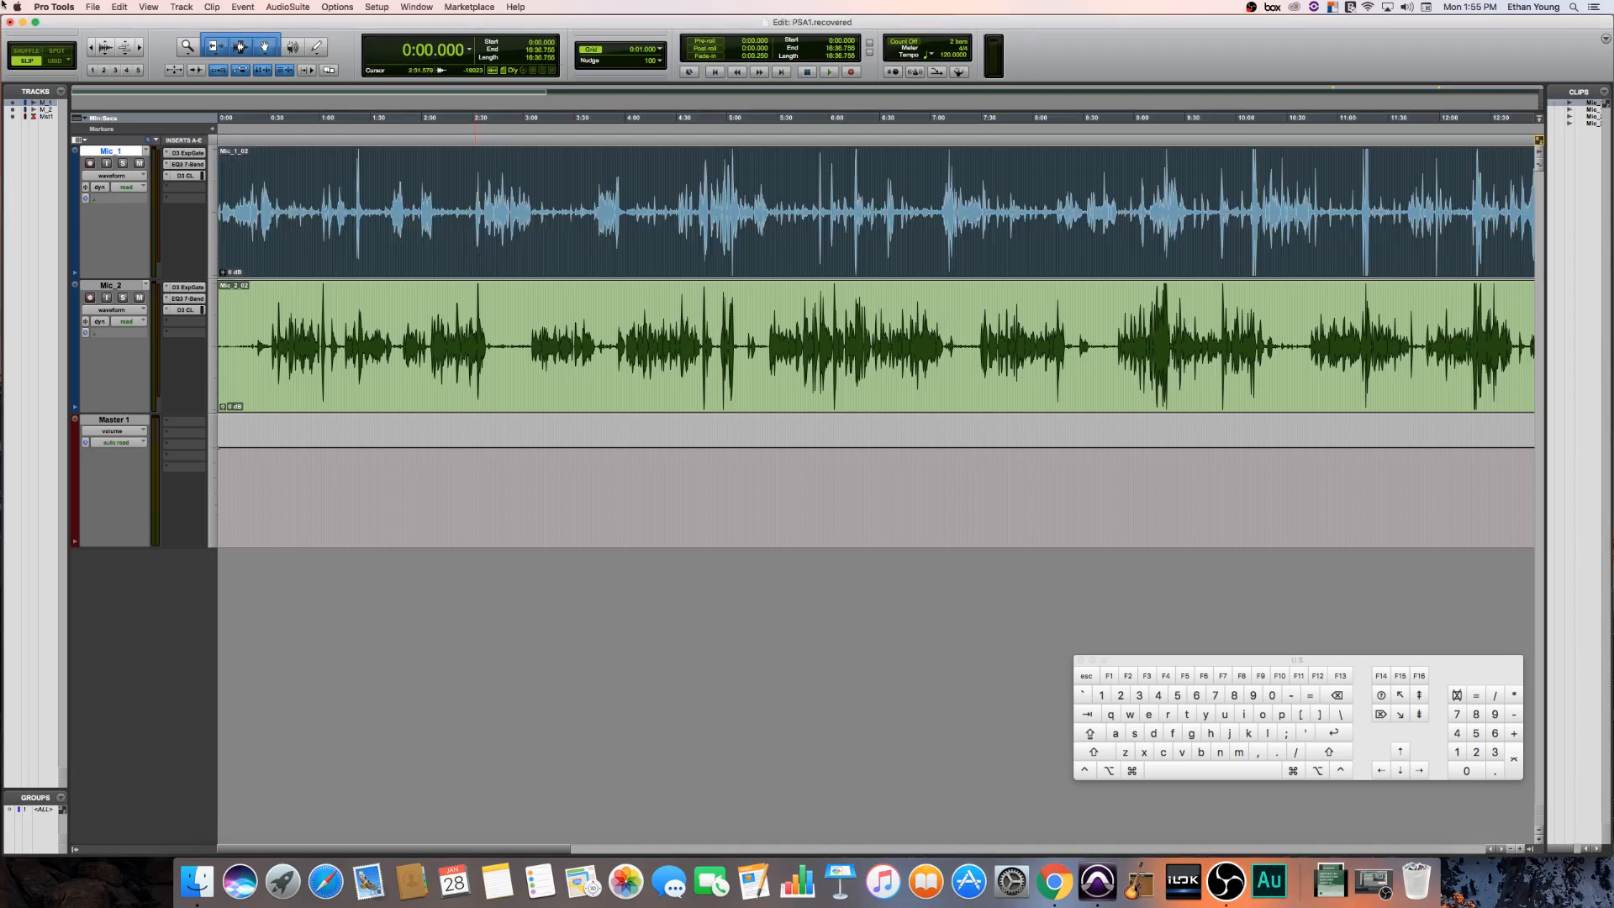
left_click(323, 345)
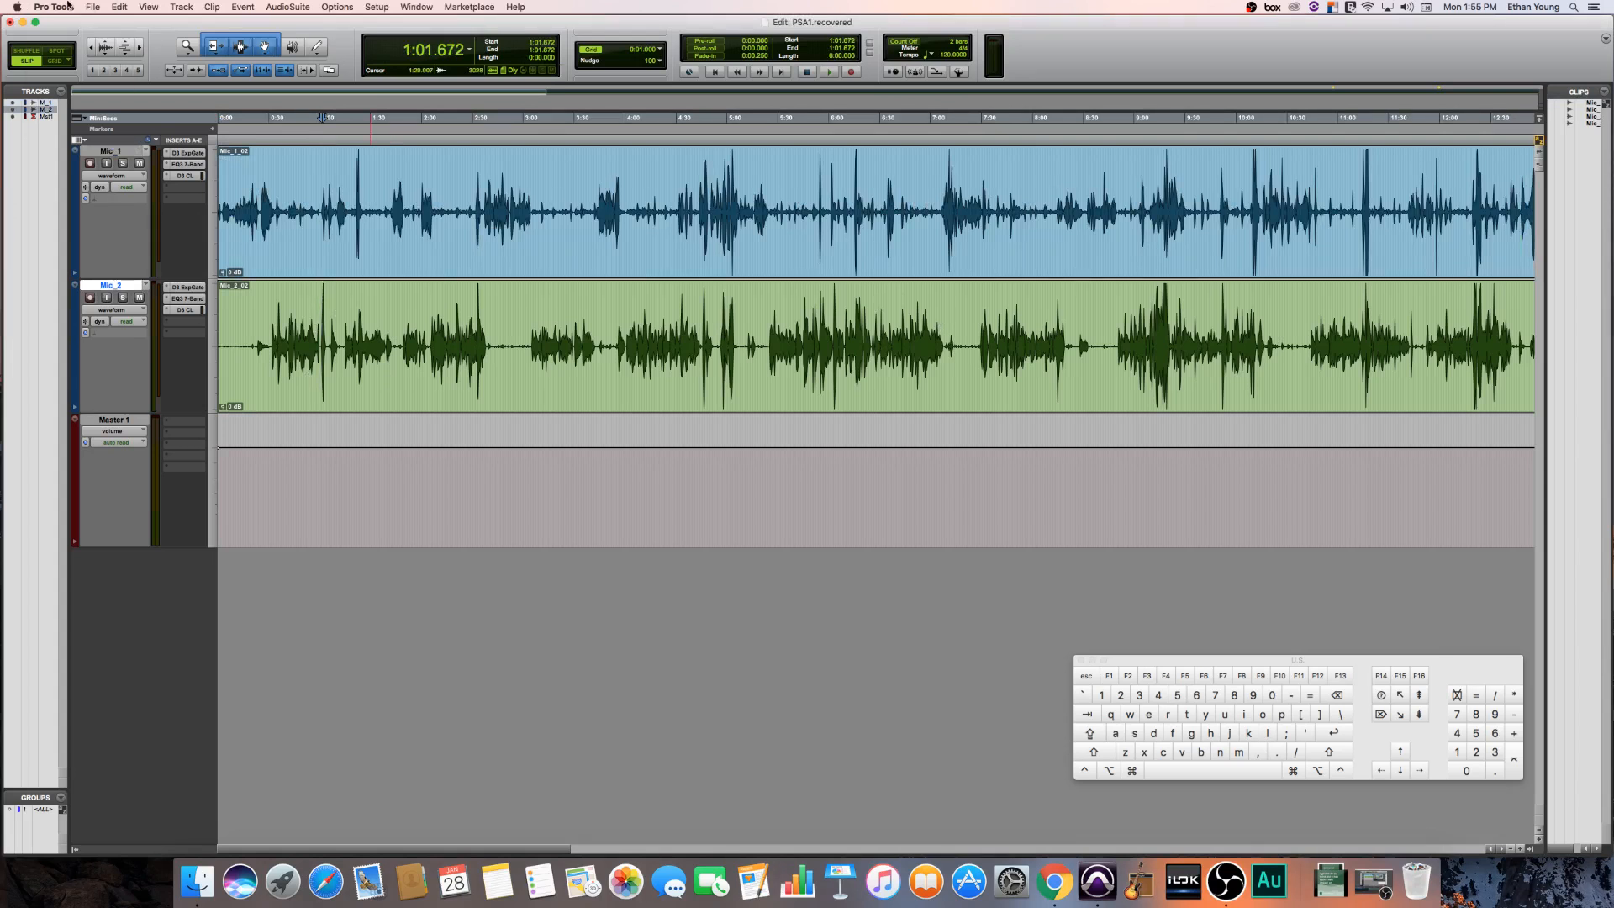
left_click(91, 7)
mouse_move(143, 200)
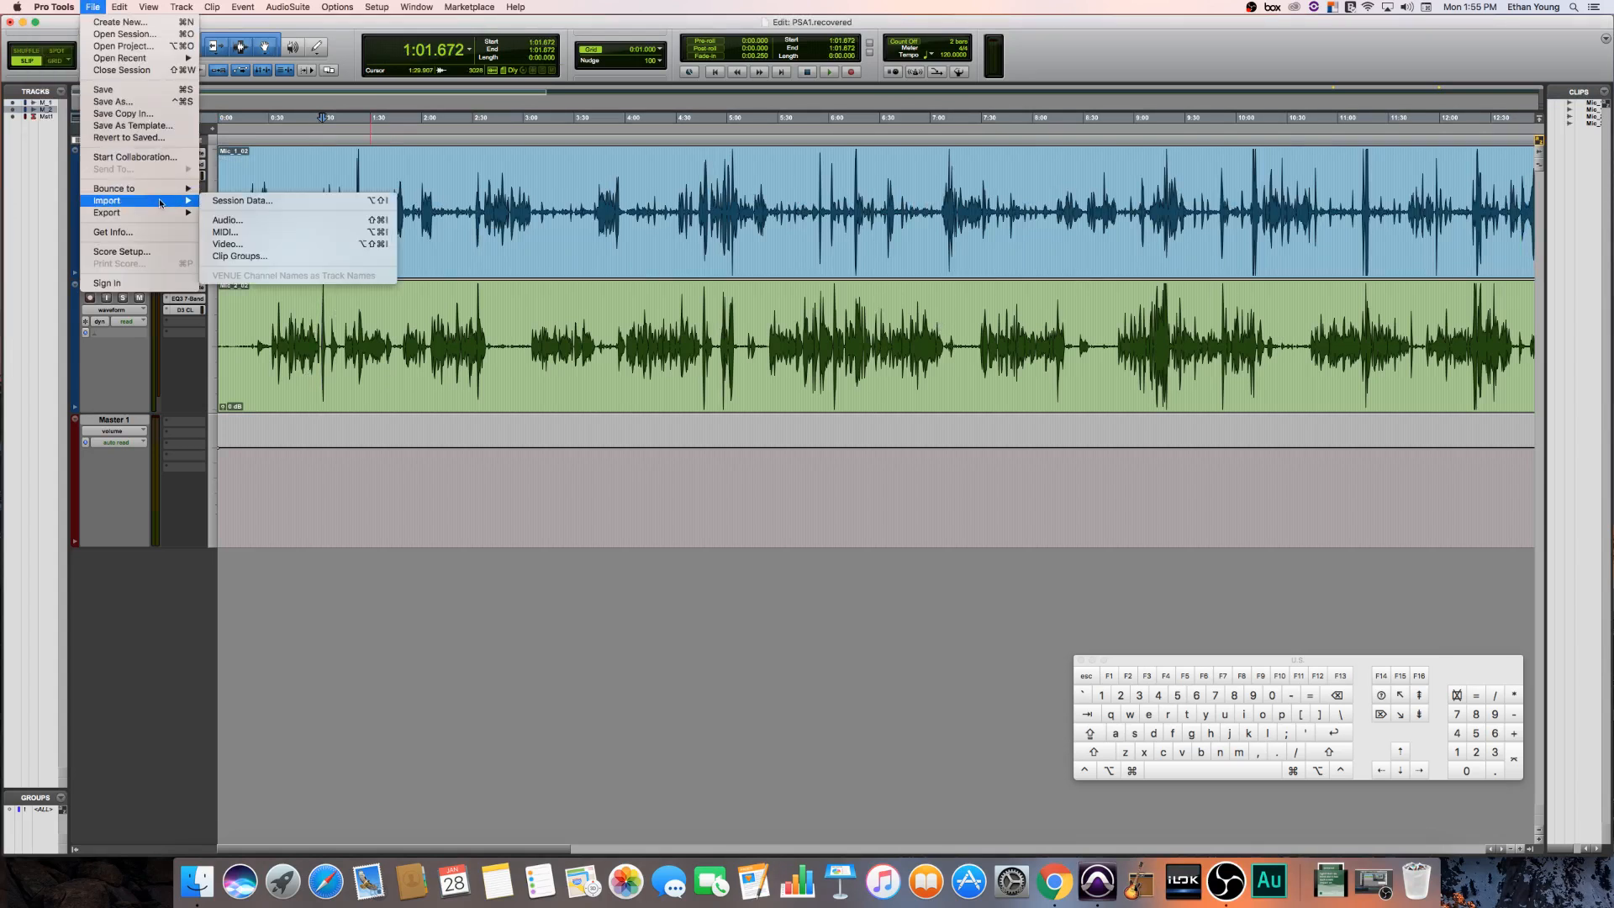
left_click(239, 222)
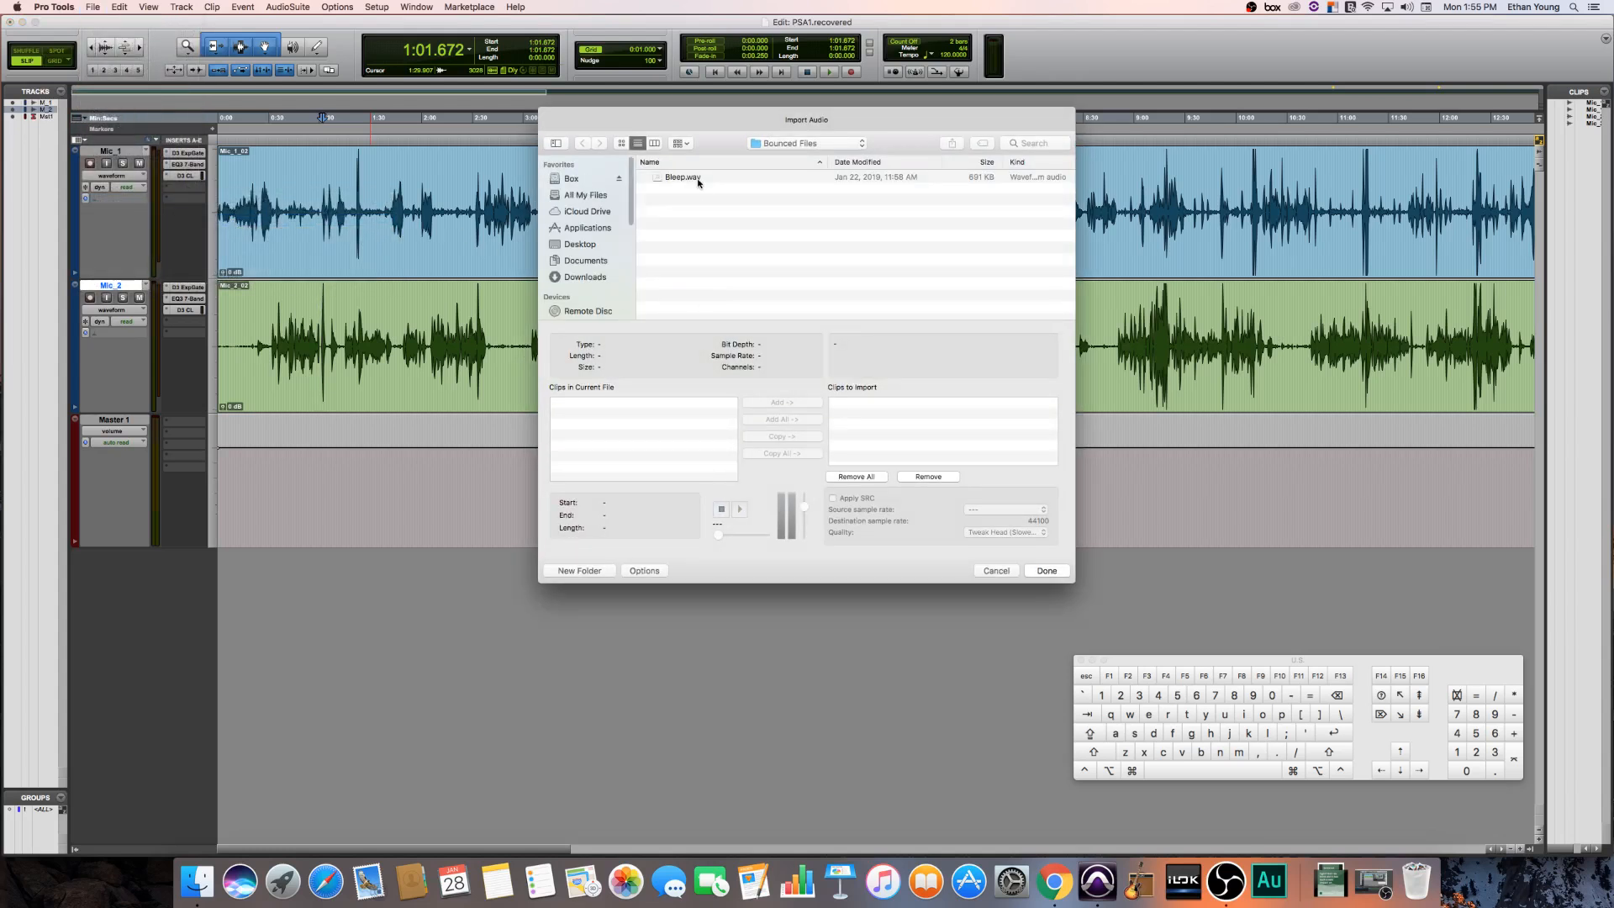
left_click(695, 178)
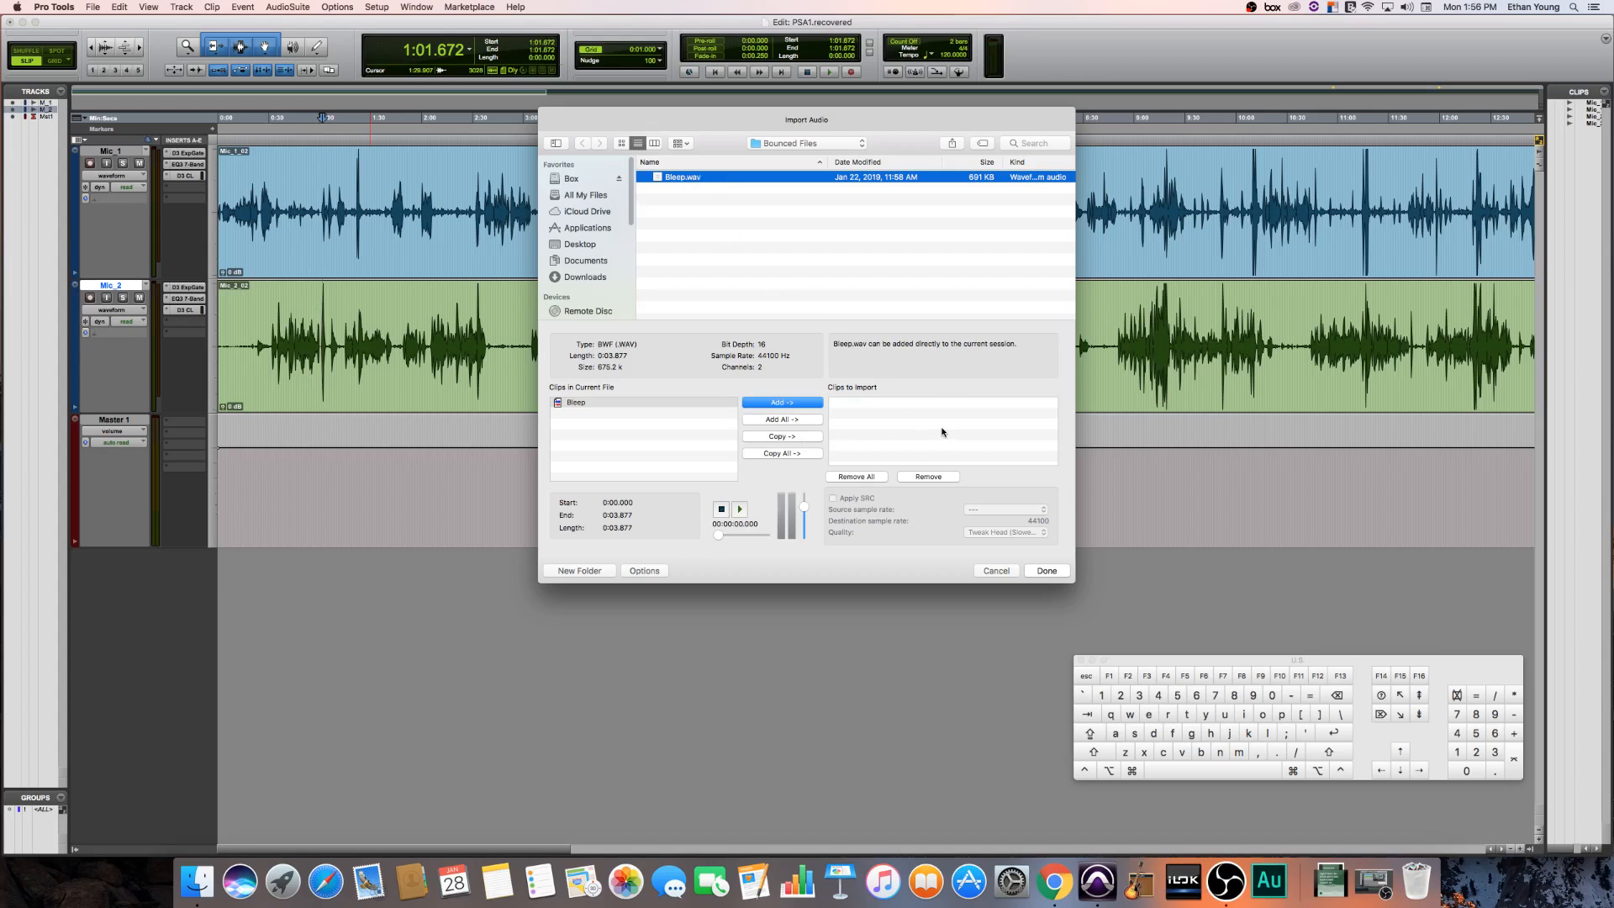
left_click(772, 437)
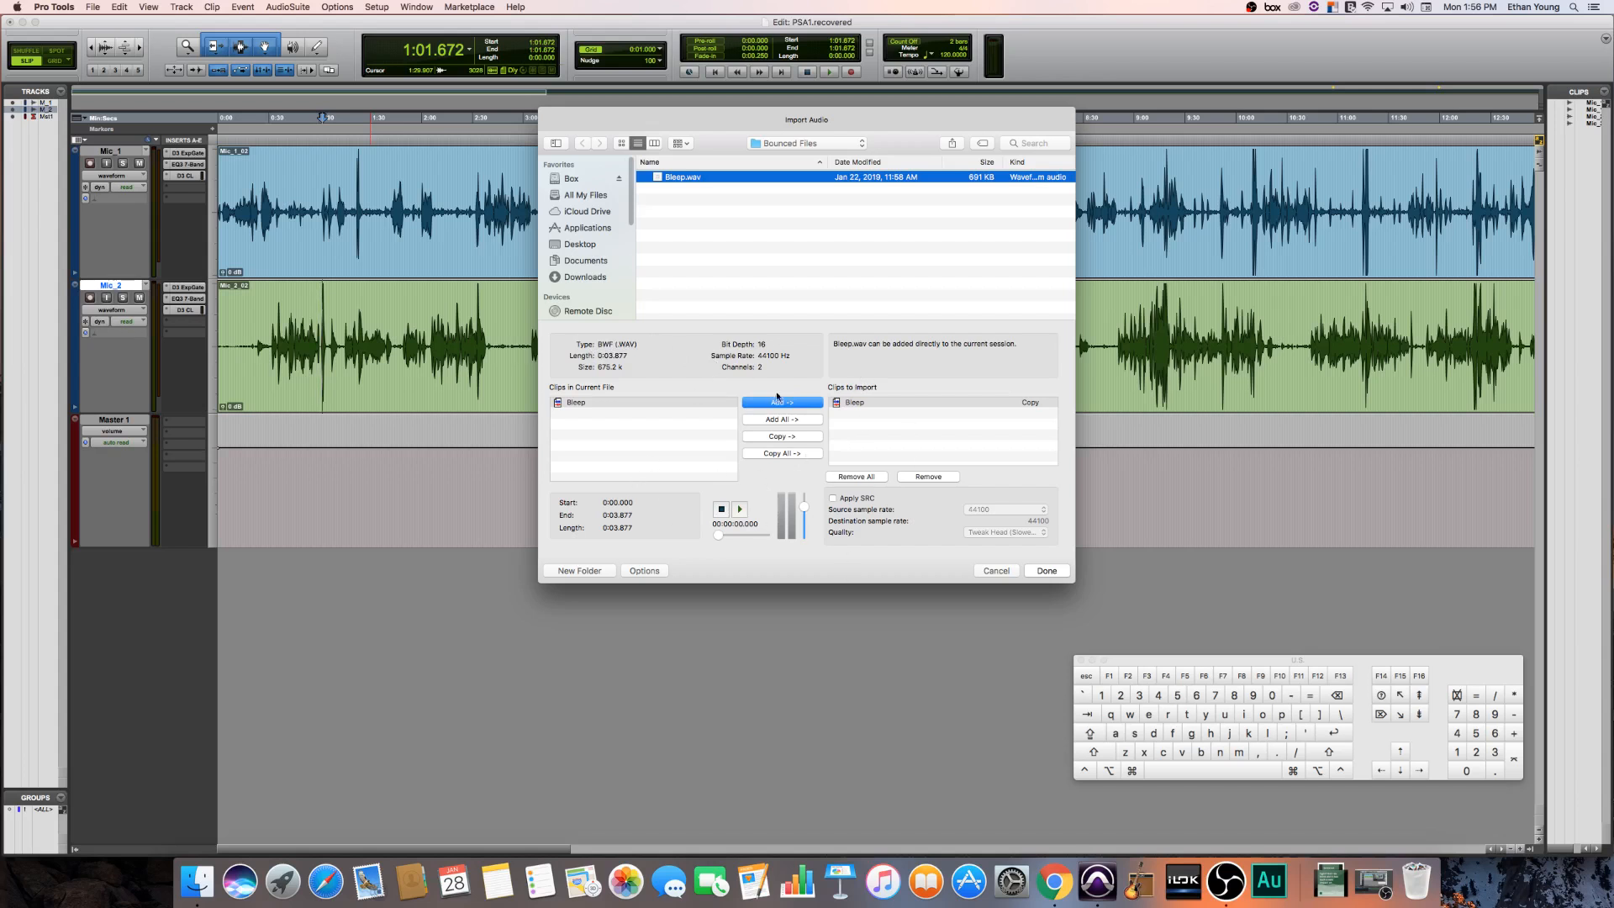
left_click(1048, 572)
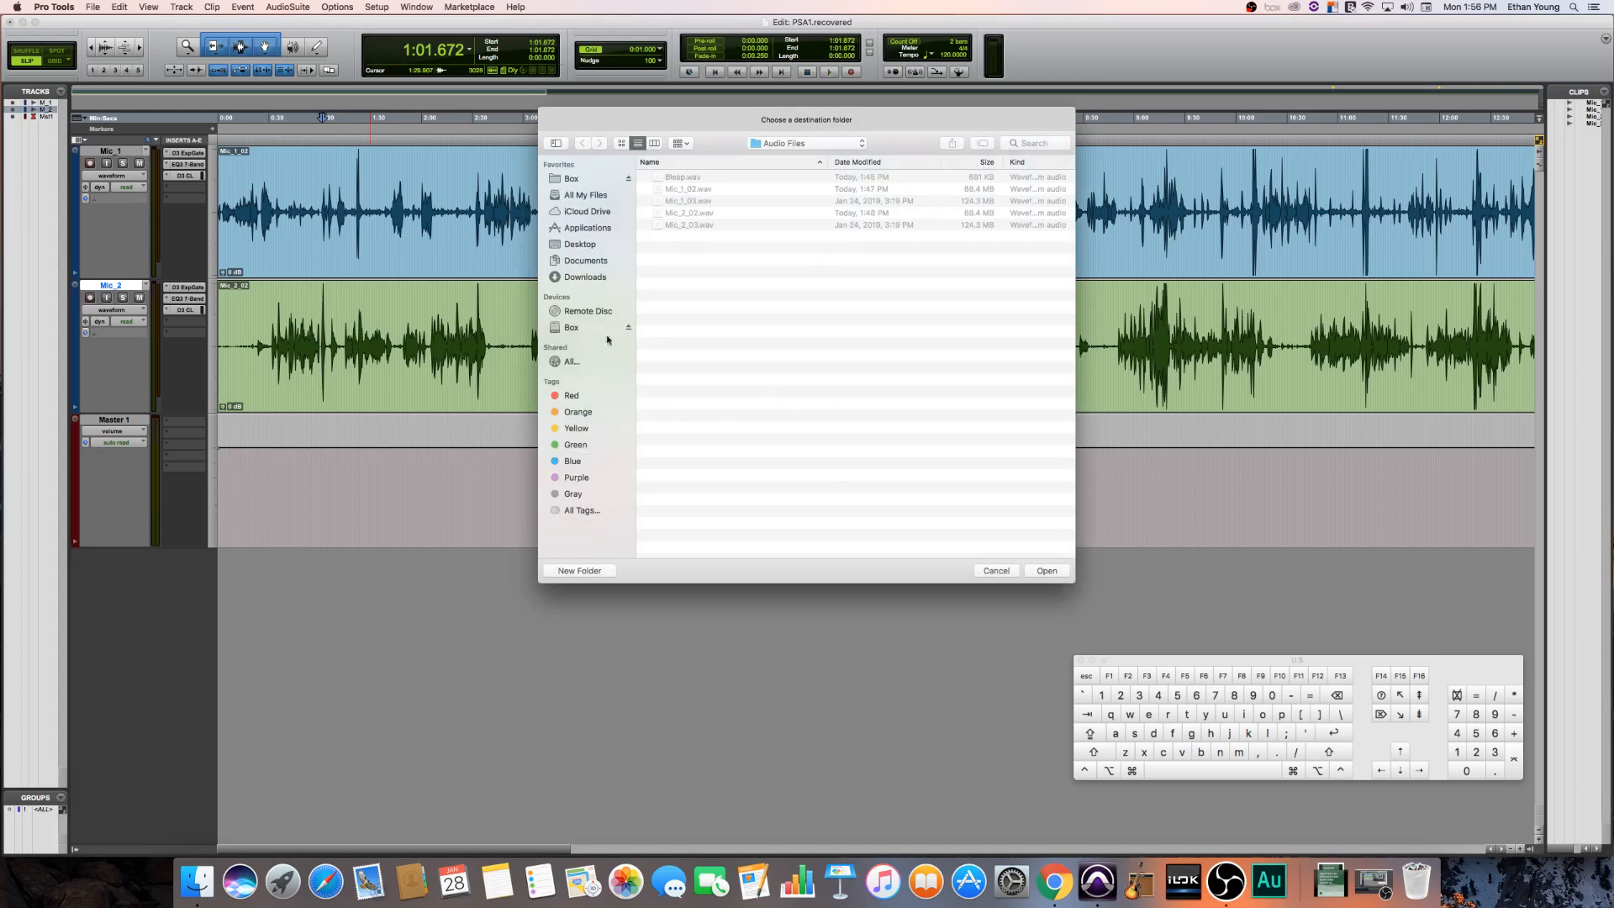
- Import the copy into the Audio Files folder on a new track at session start, and move its clip to about 10:03
left_click(813, 144)
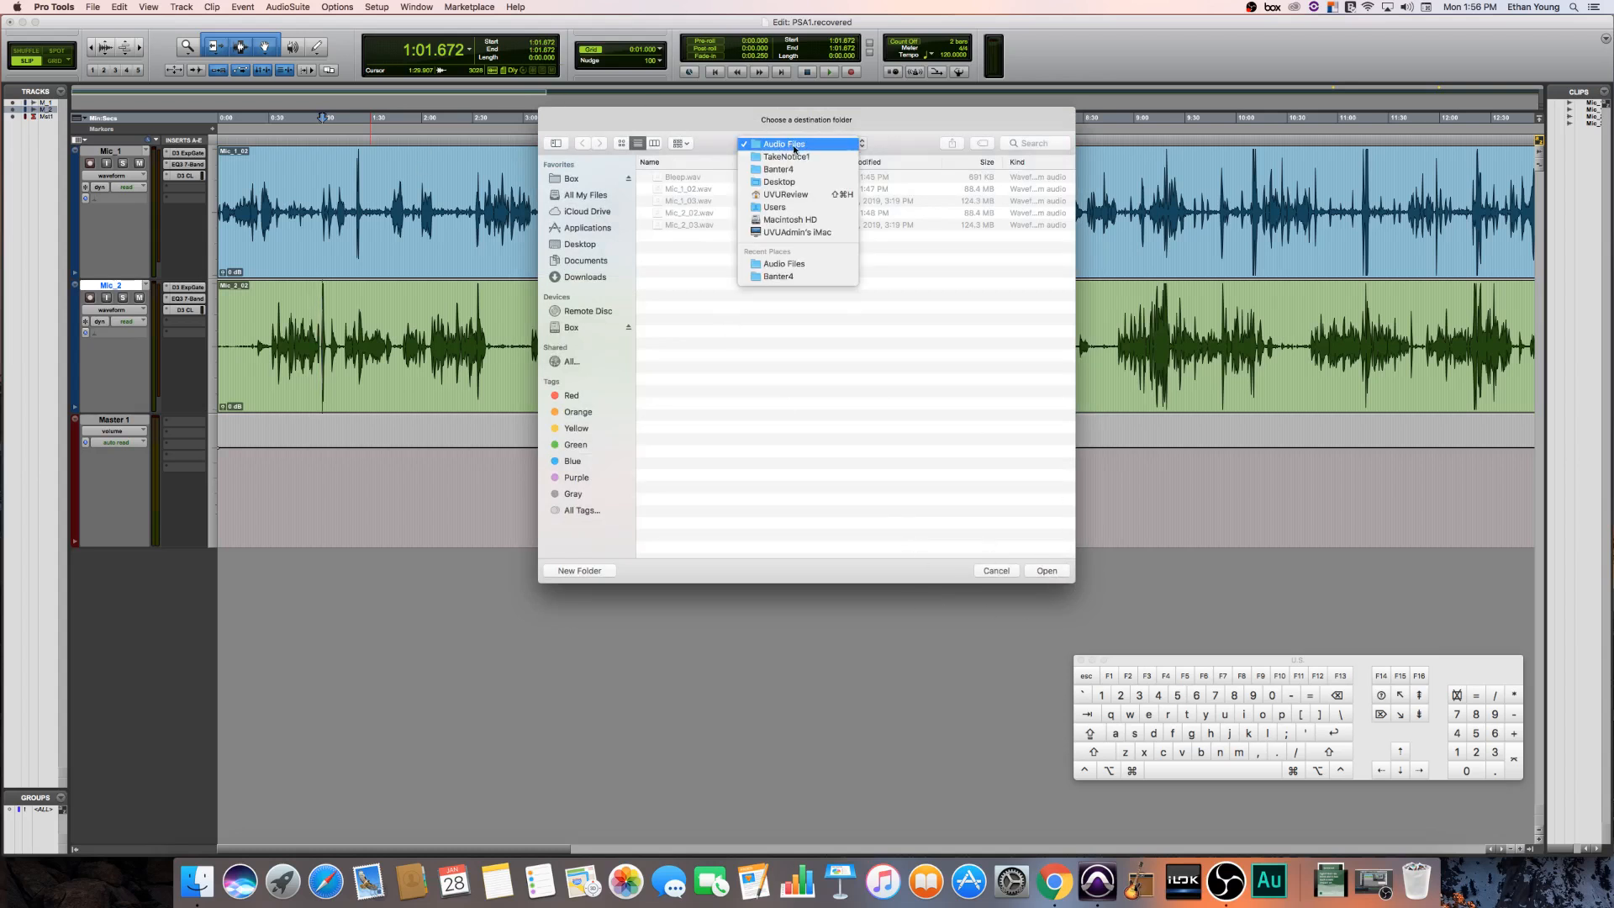
left_click(889, 408)
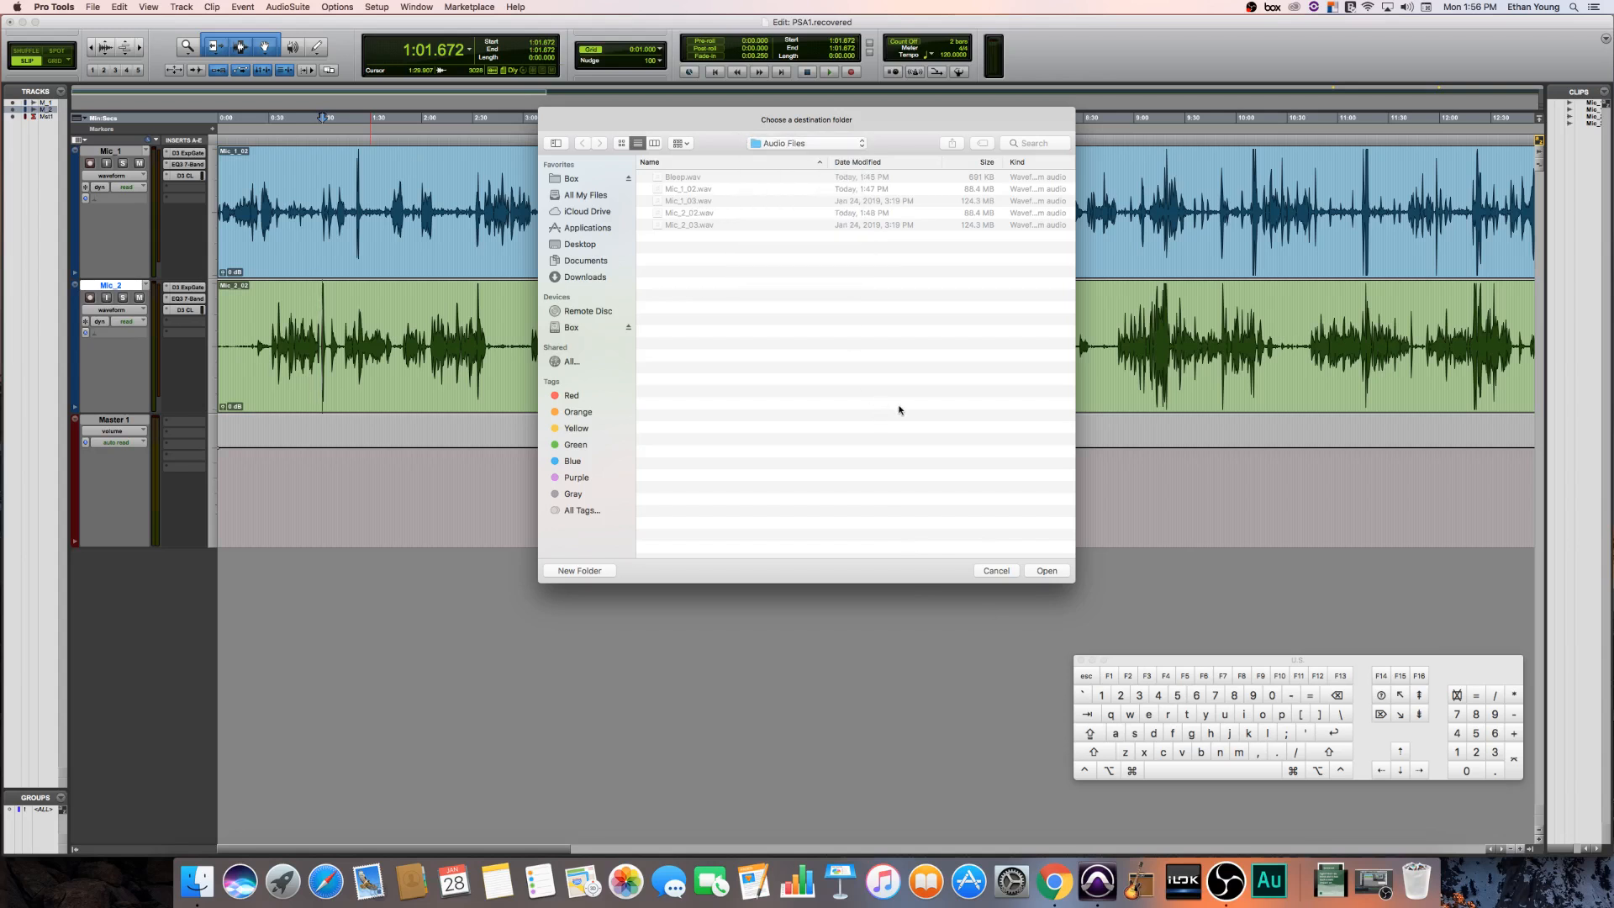
left_click(1047, 571)
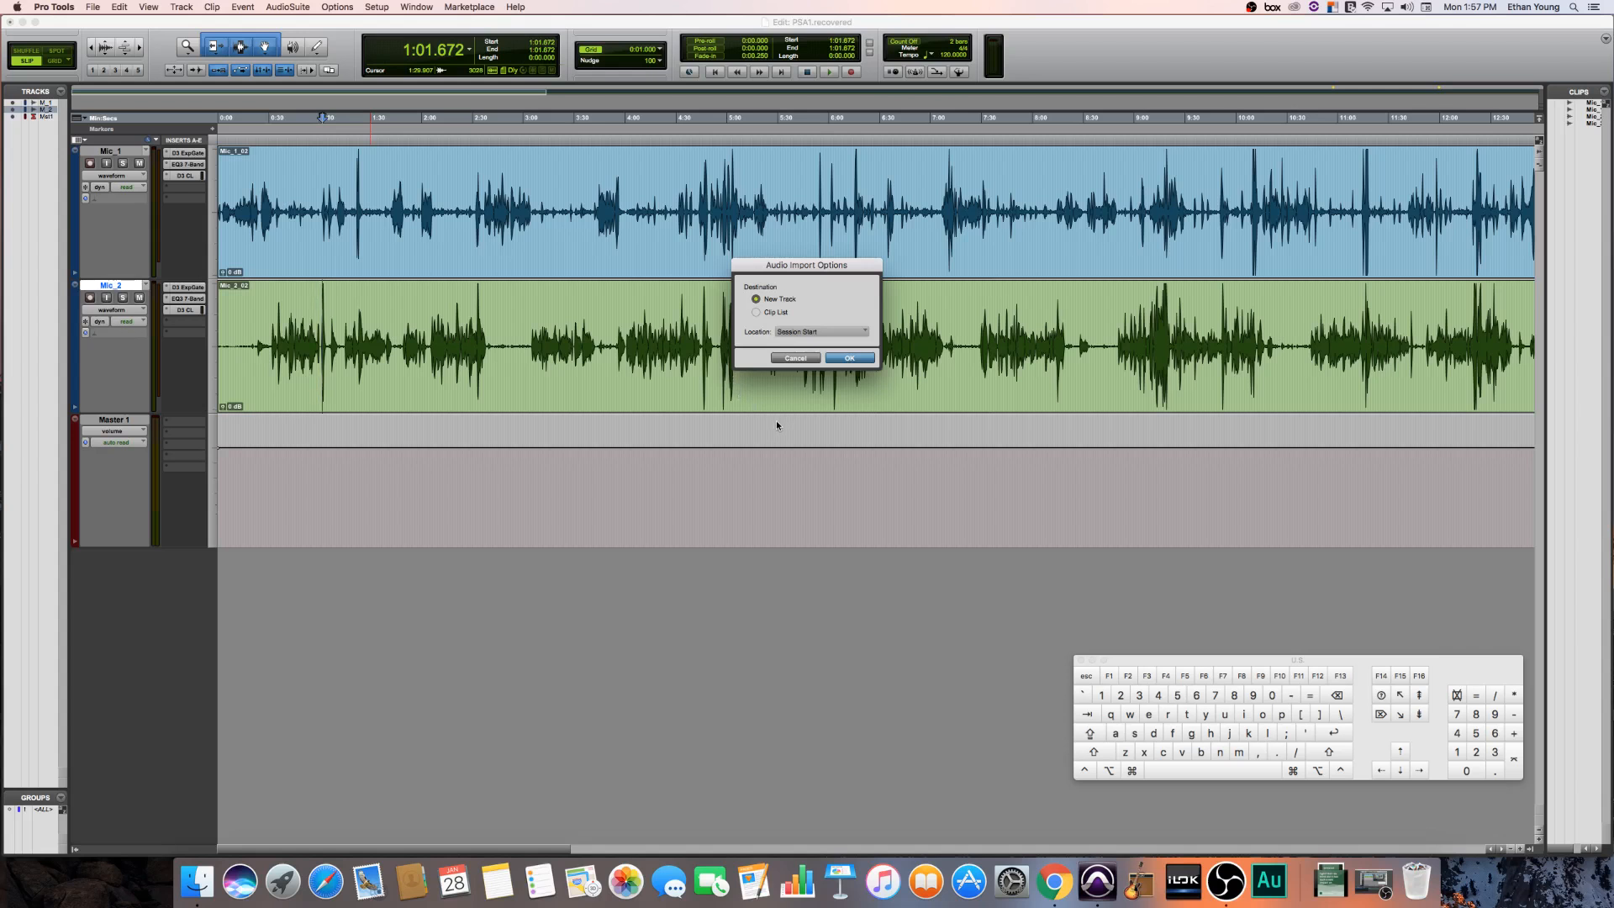
left_click(851, 358)
left_click_drag(223, 437, 1244, 437)
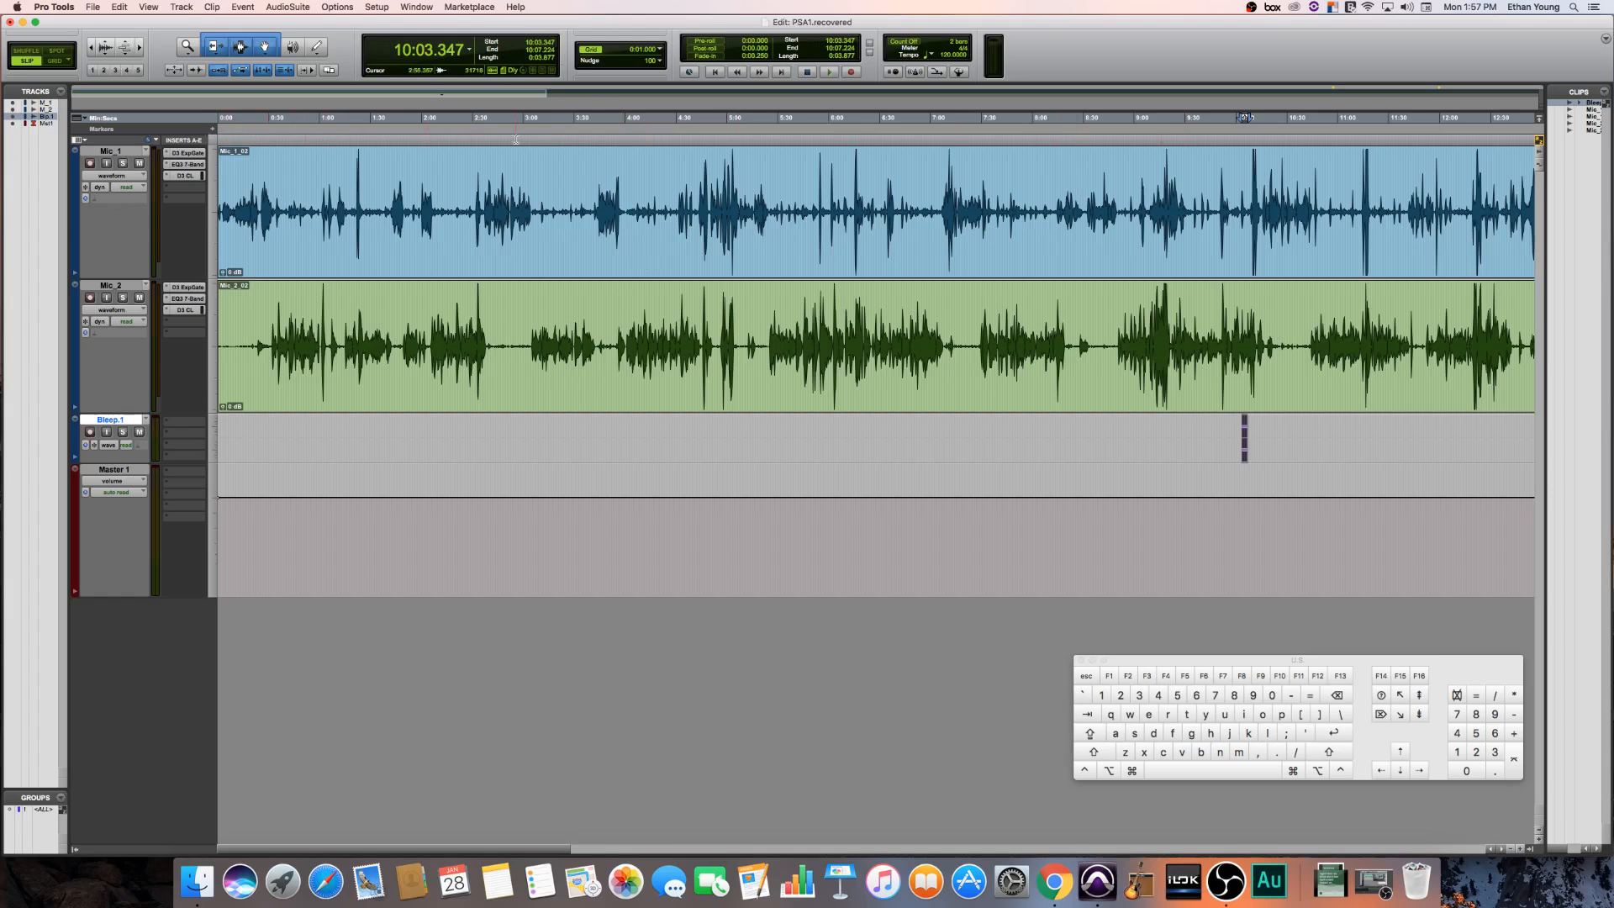
- Show the Memory Locations window, recall Location 1, and move the window clear of the marker
left_click(384, 8)
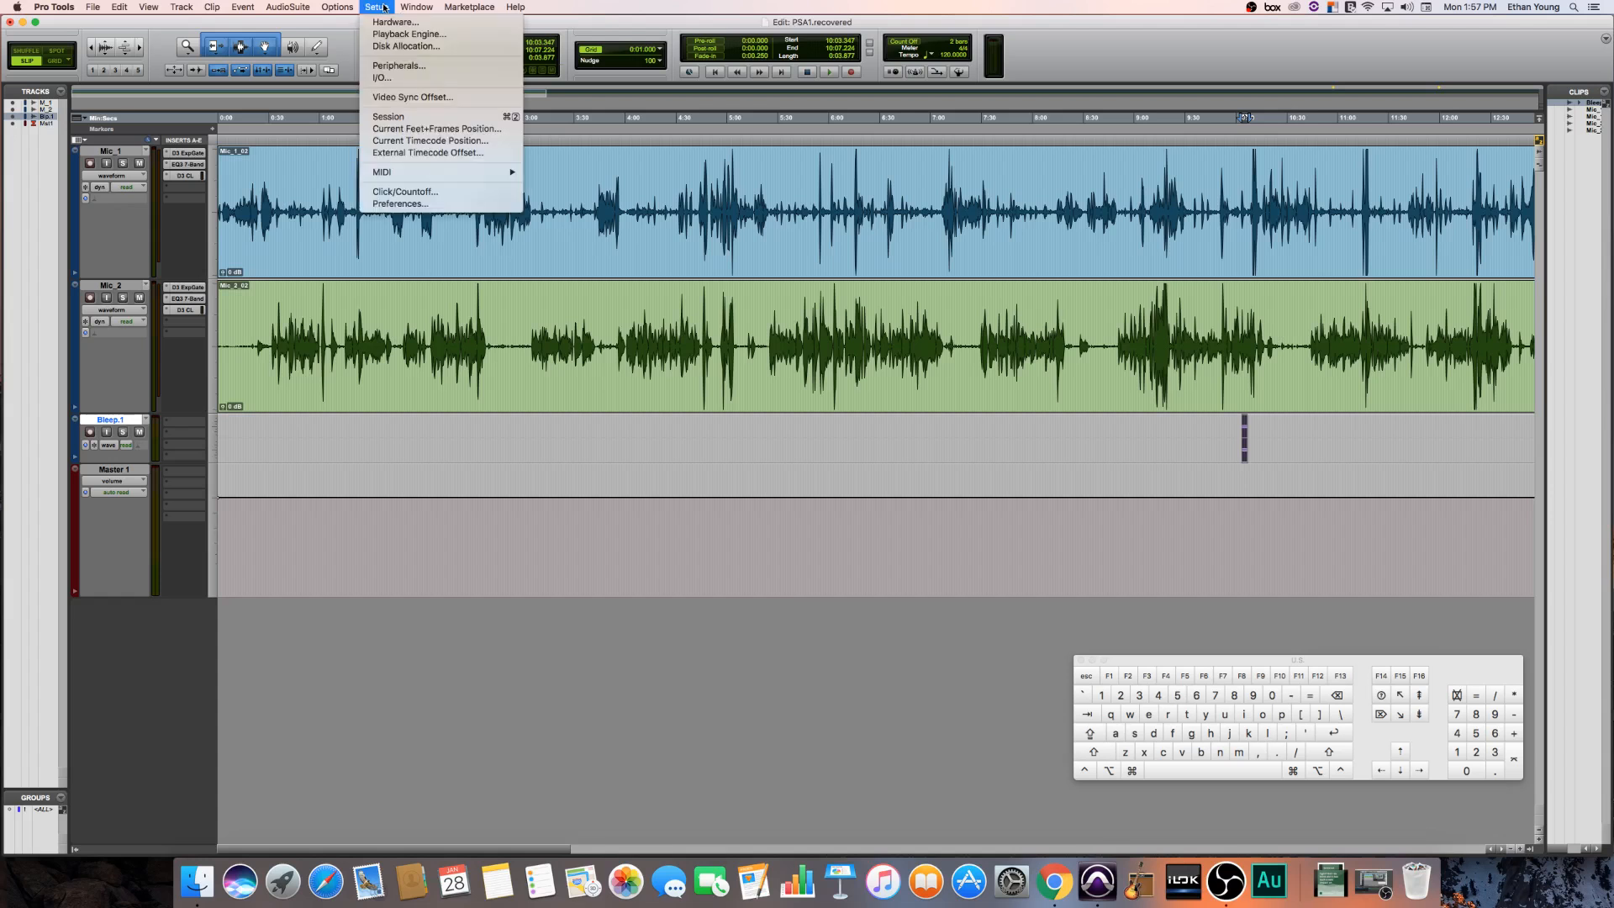
mouse_move(410, 7)
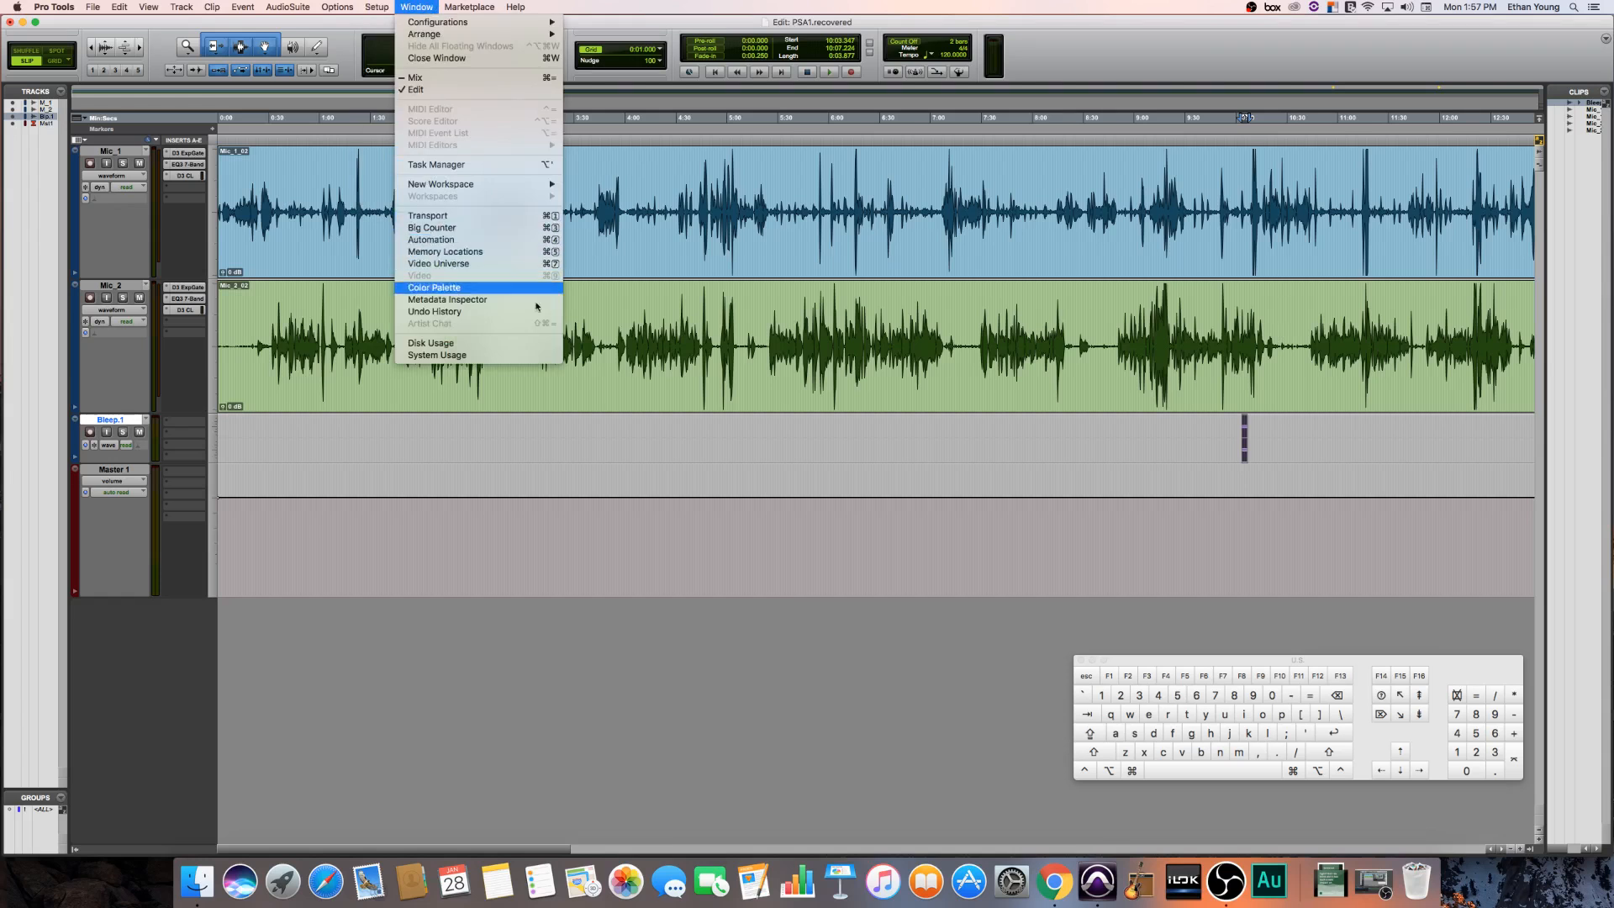
left_click(613, 214)
key("super+5")
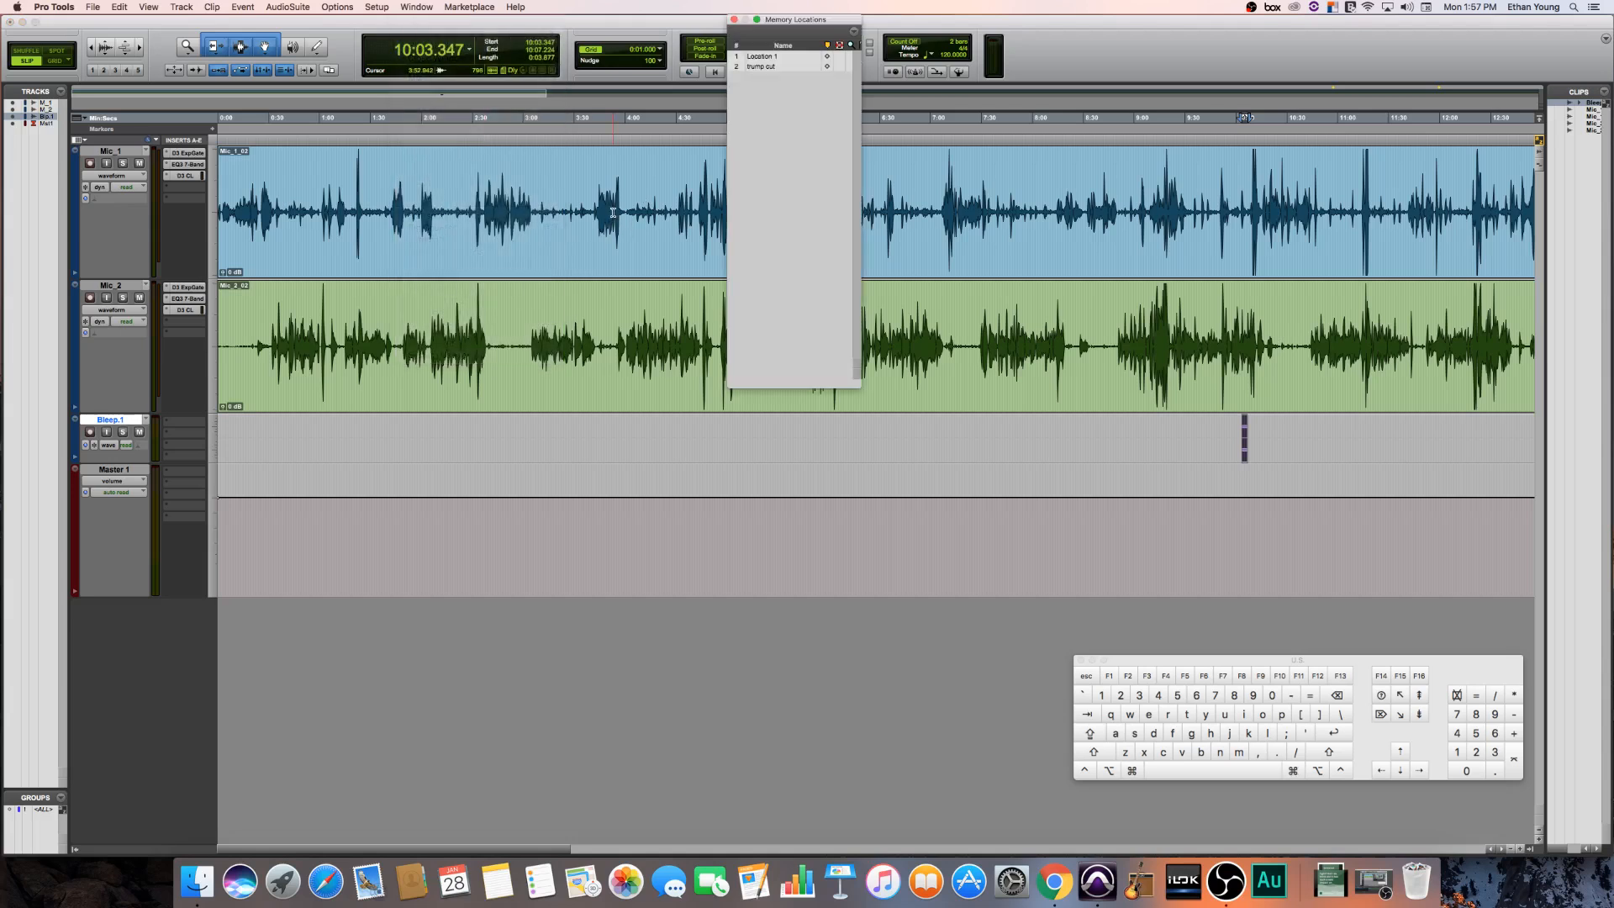
left_click(777, 57)
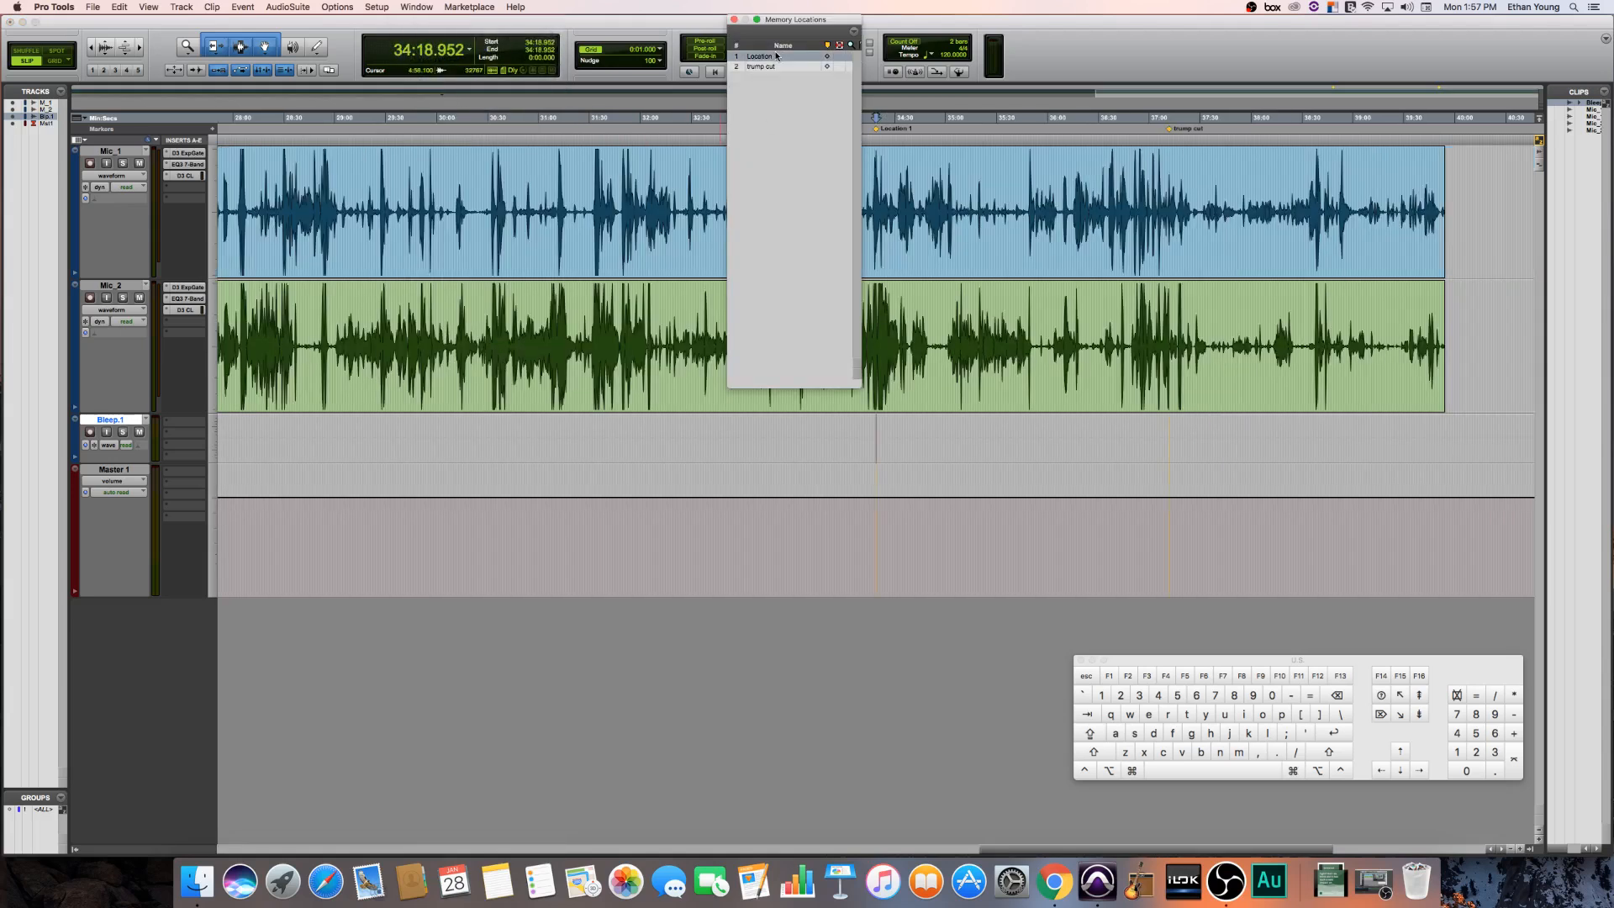
left_click_drag(788, 27, 1280, 87)
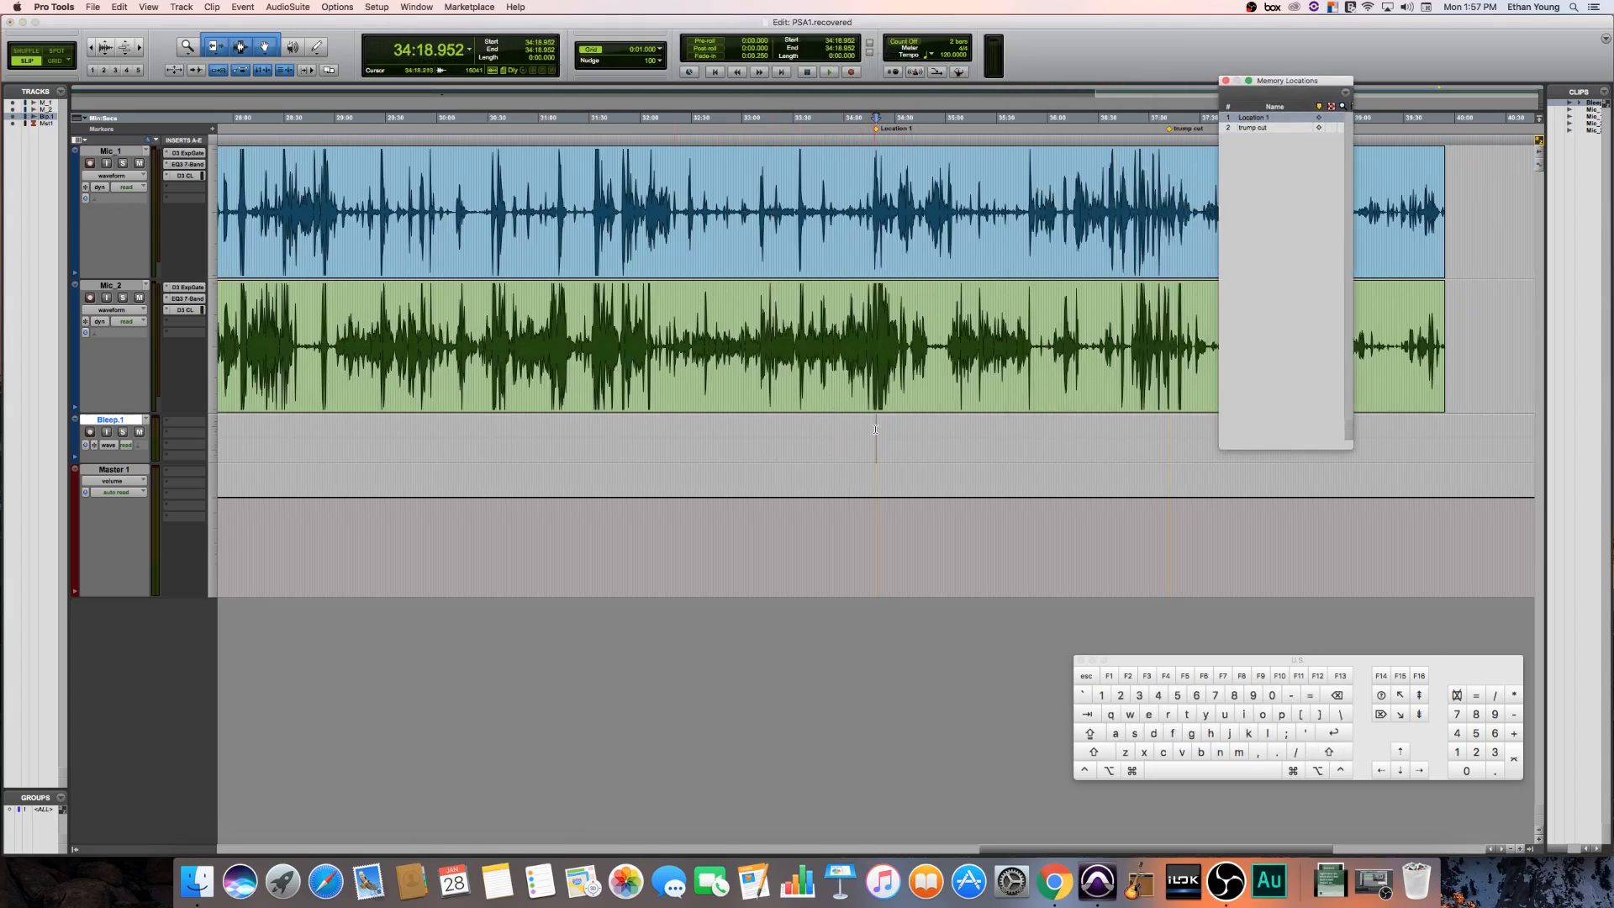
- Bring the bleep clip along its track to the Location 1 marker, near 34:17
left_click_drag(871, 429, 892, 432)
scroll(818, 457, "left", 15)
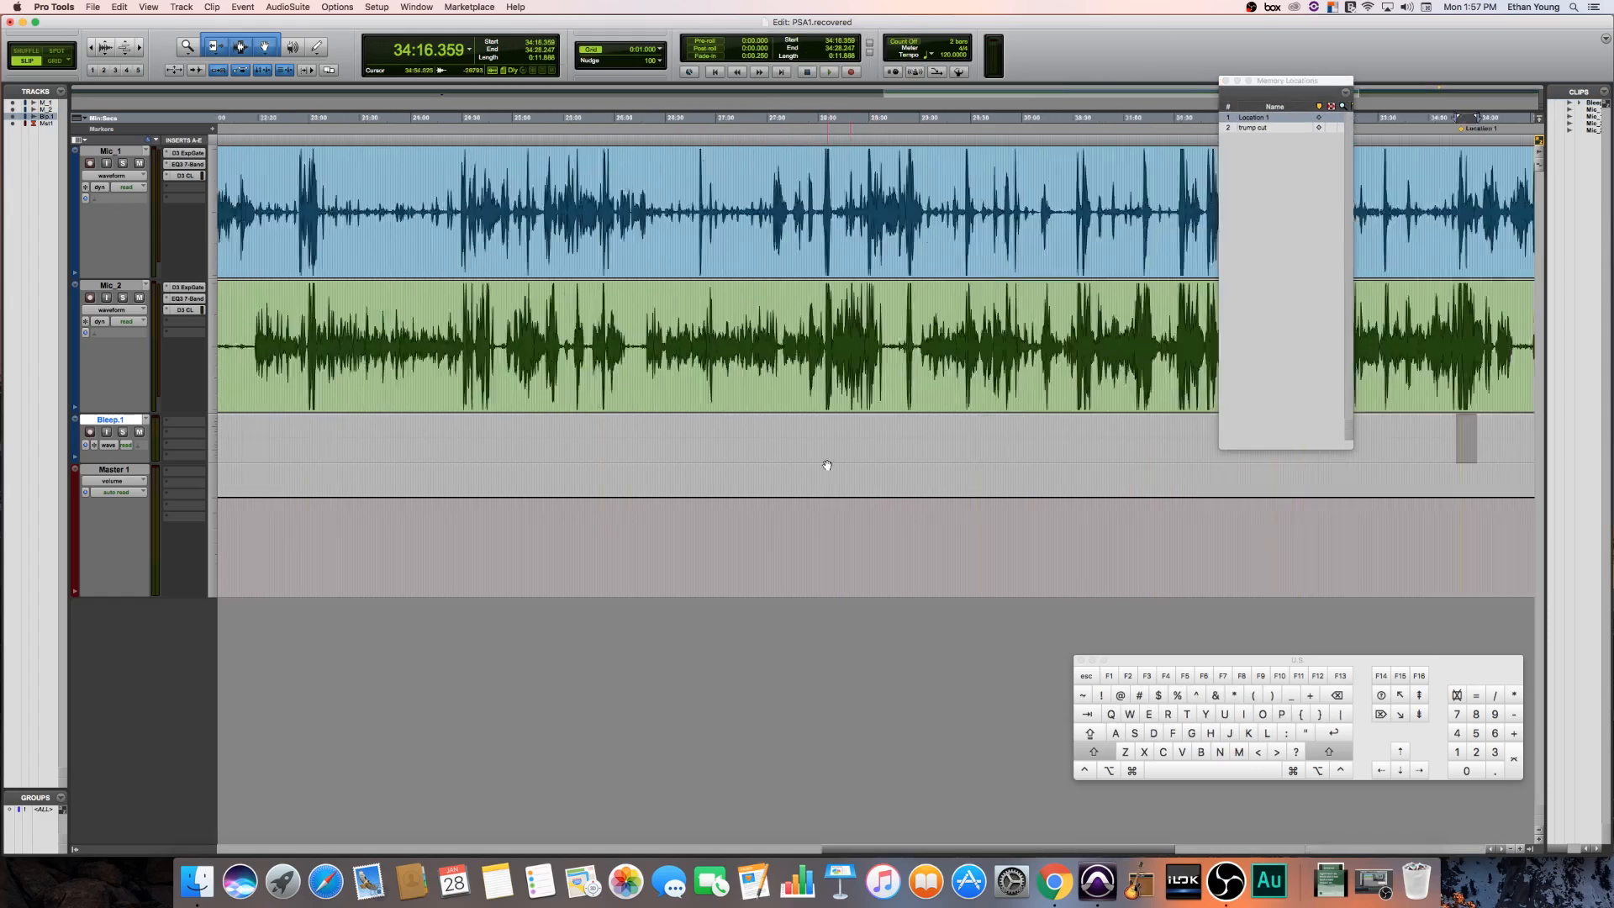
scroll(703, 465, "left", 10)
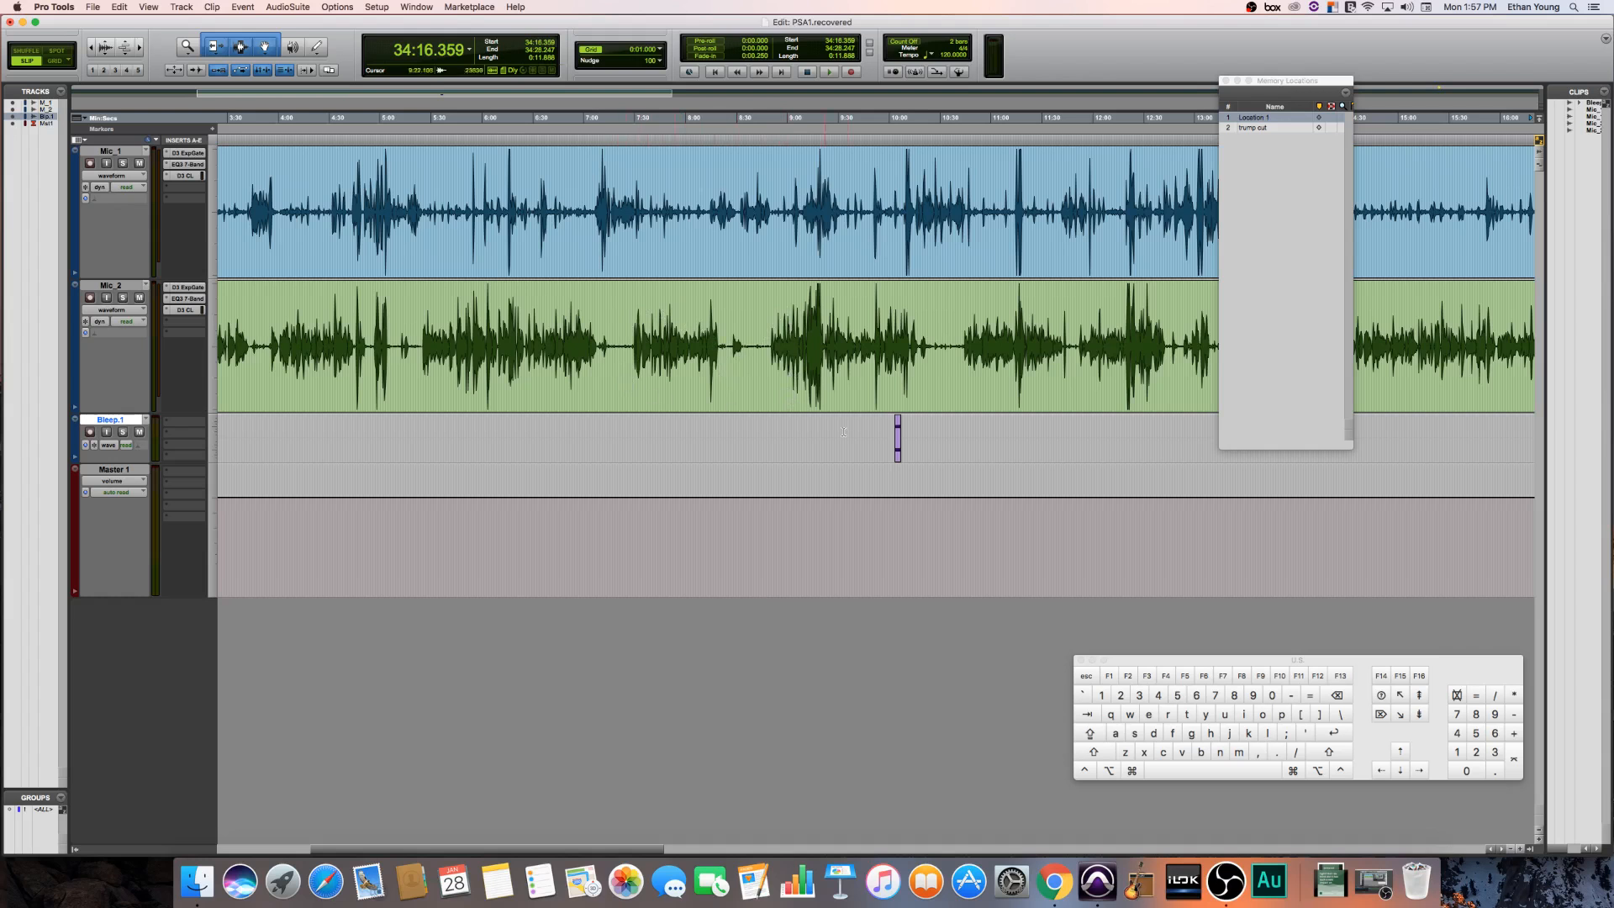
left_click(898, 455)
left_click_drag(897, 455, 849, 433)
left_click_drag(735, 303, 660, 333)
left_click(736, 314)
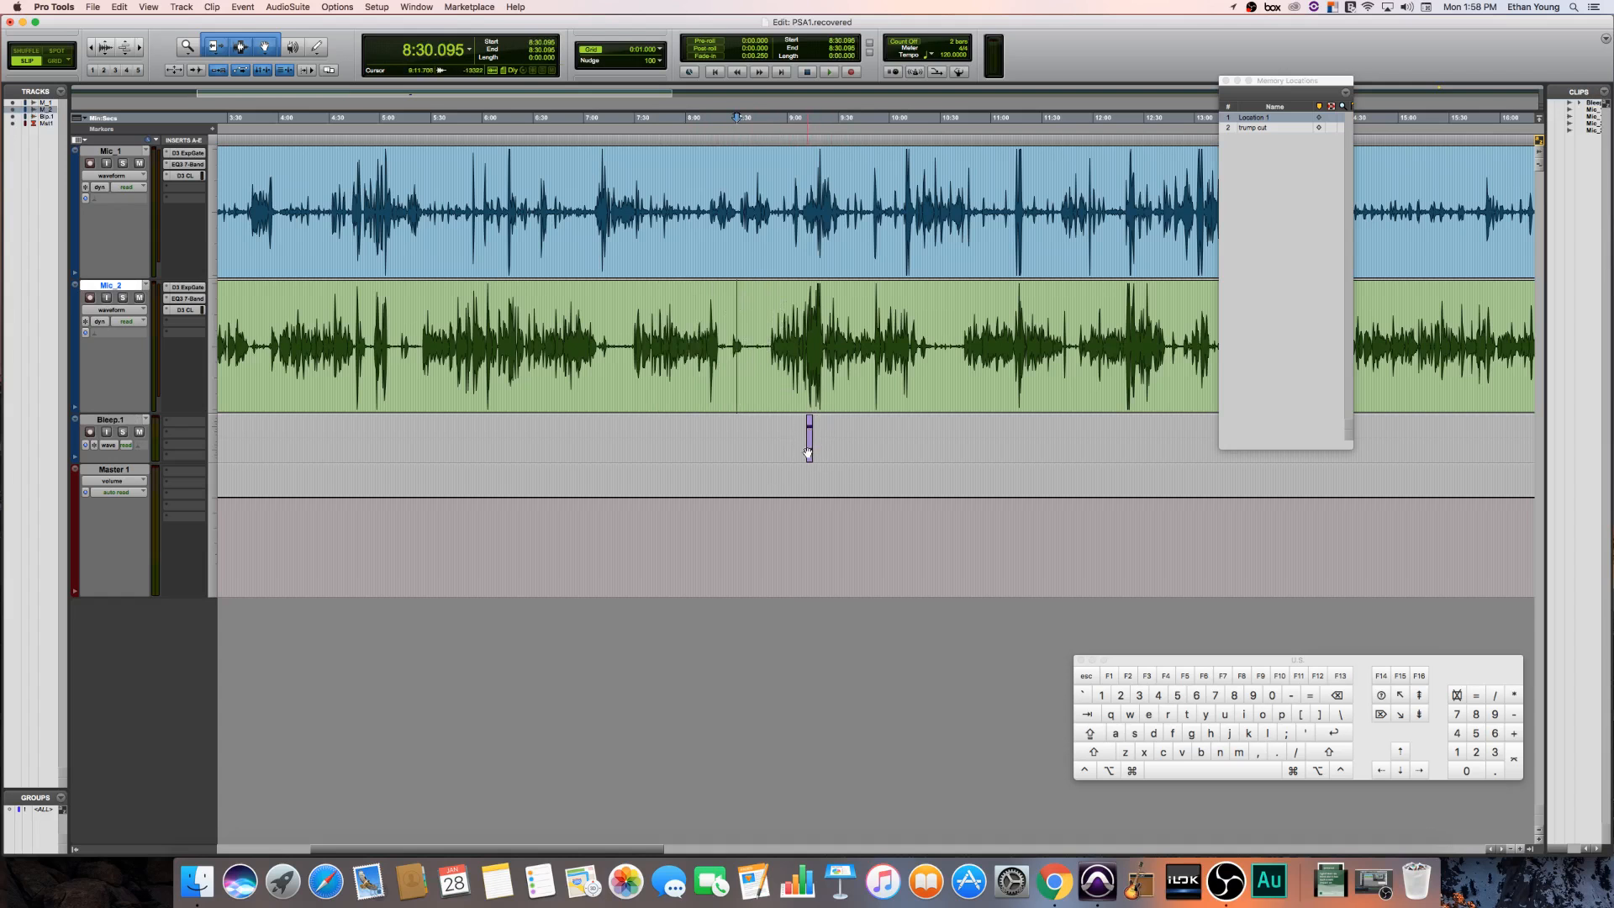
left_click_drag(808, 455, 849, 433)
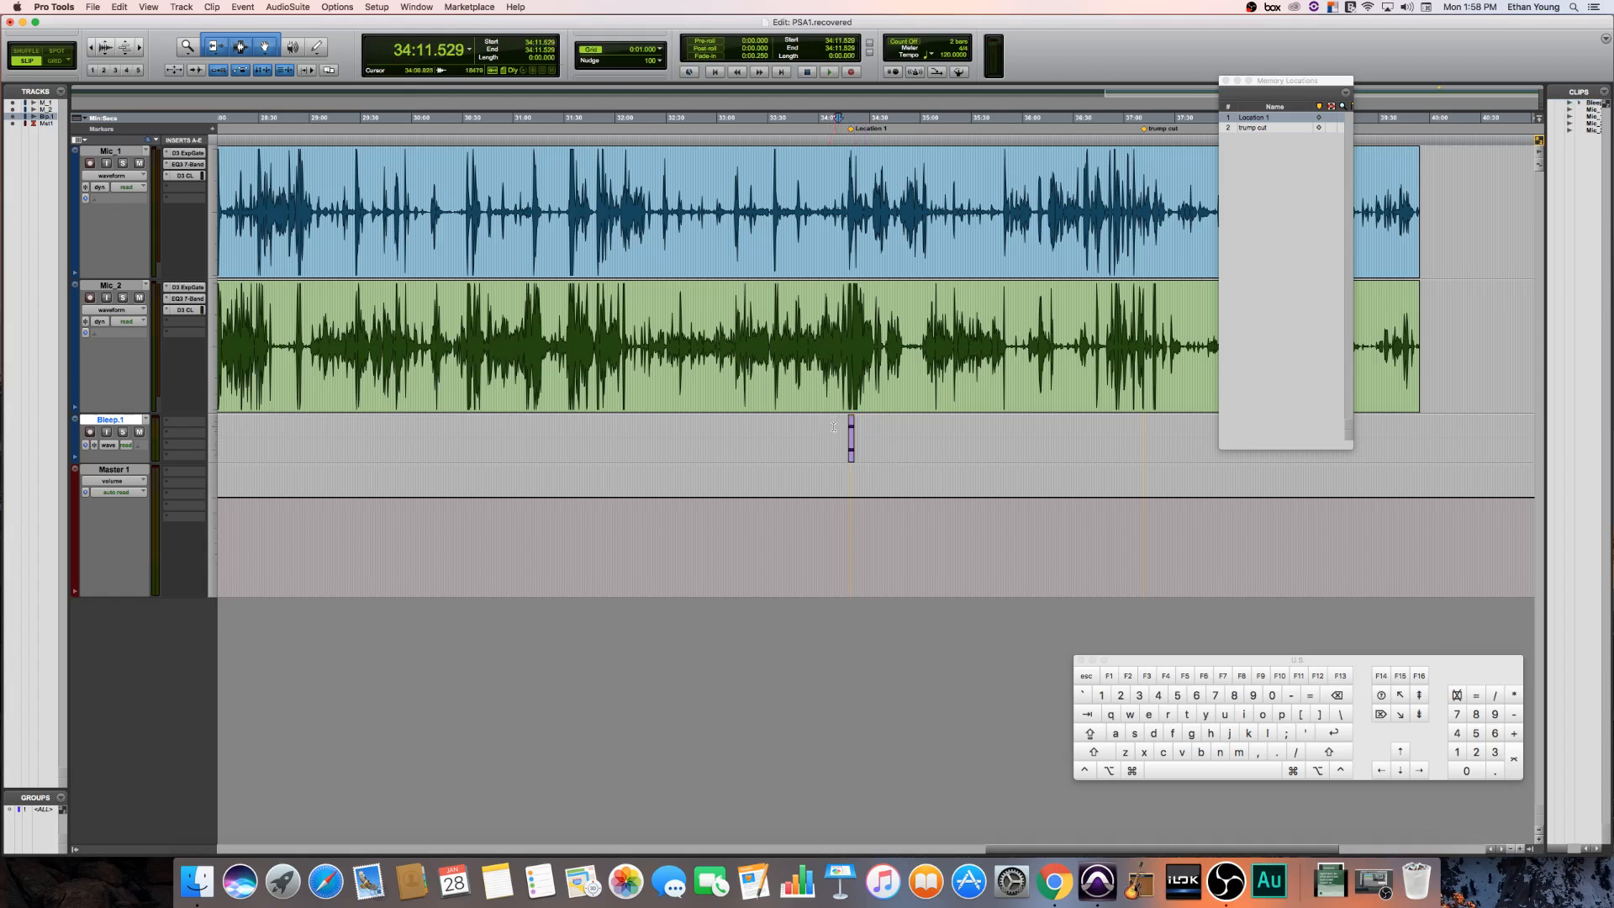
- Examine the Mic_2 waveform just before the bleep clip up close and play it from about 34:15.7
left_click(837, 423)
key("t")
key("t")
key("t")
key("t")
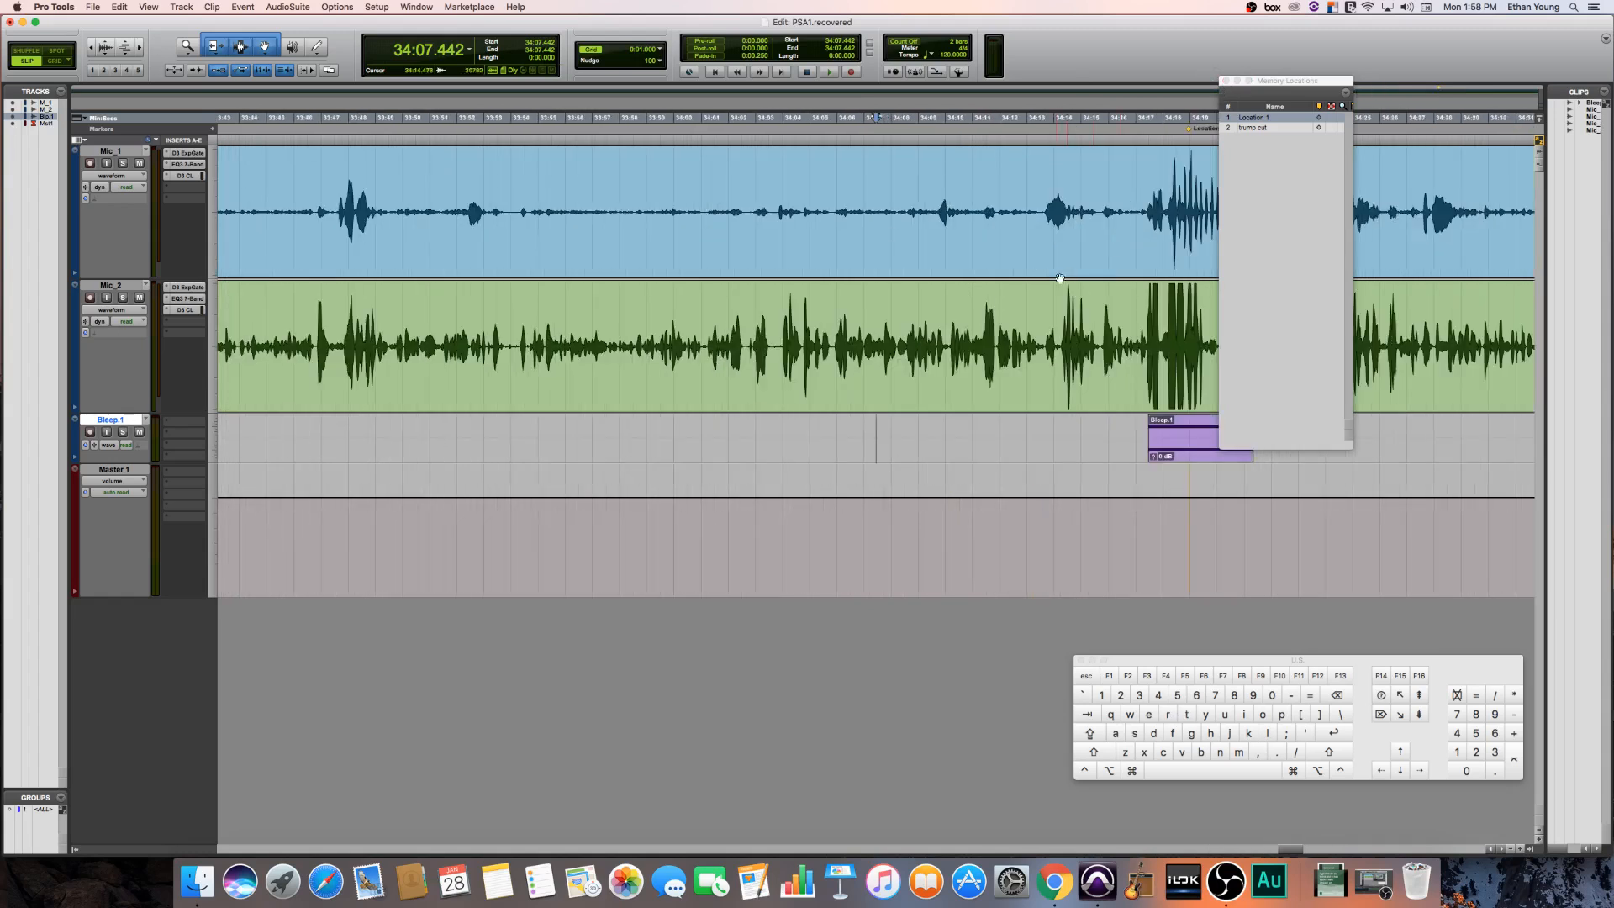
scroll(1097, 242, "right", 5)
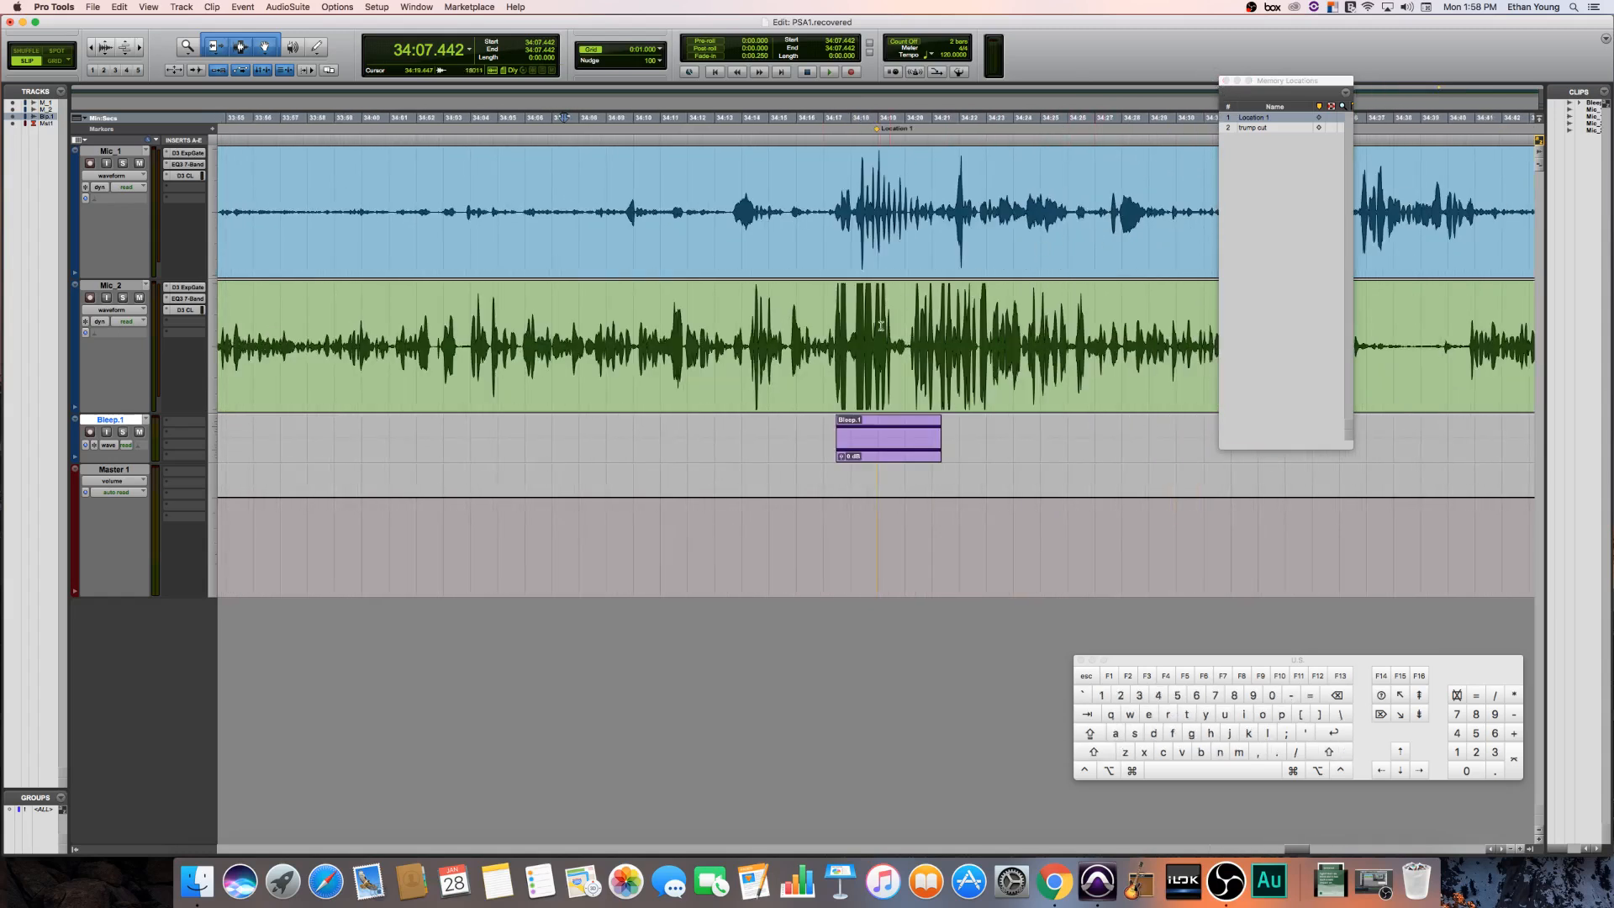
left_click(814, 324)
key("t")
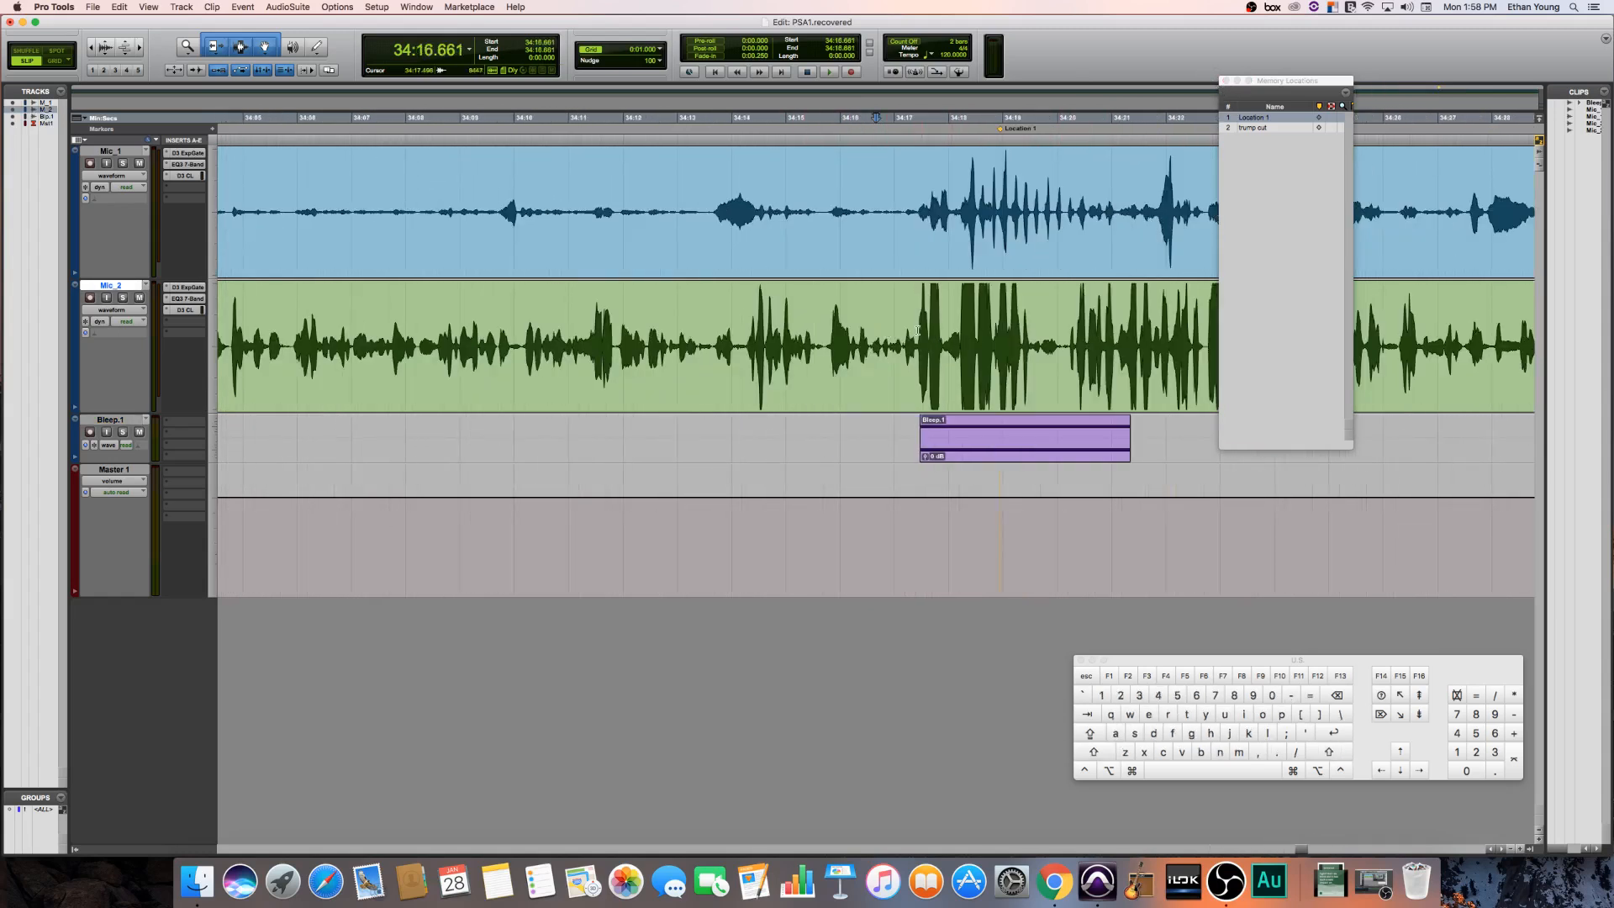
left_click(826, 323)
key("space")
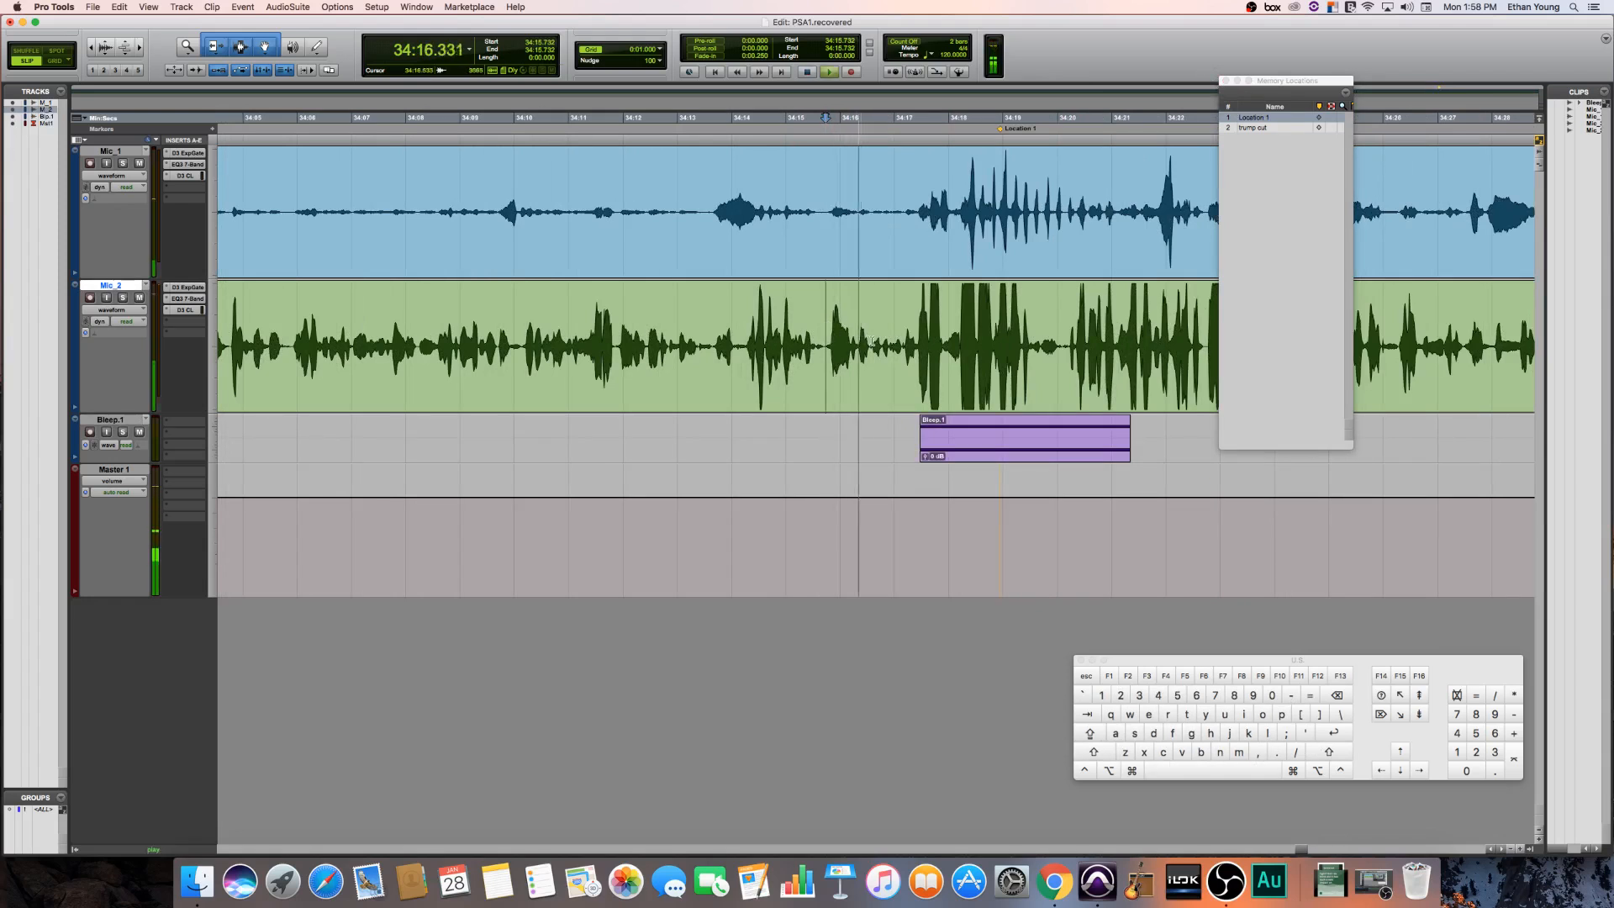
- Select the word to censor on Mic_2, about 0.19 s long starting at 34:16.772, and audition the selection
left_click_drag(883, 341, 892, 342)
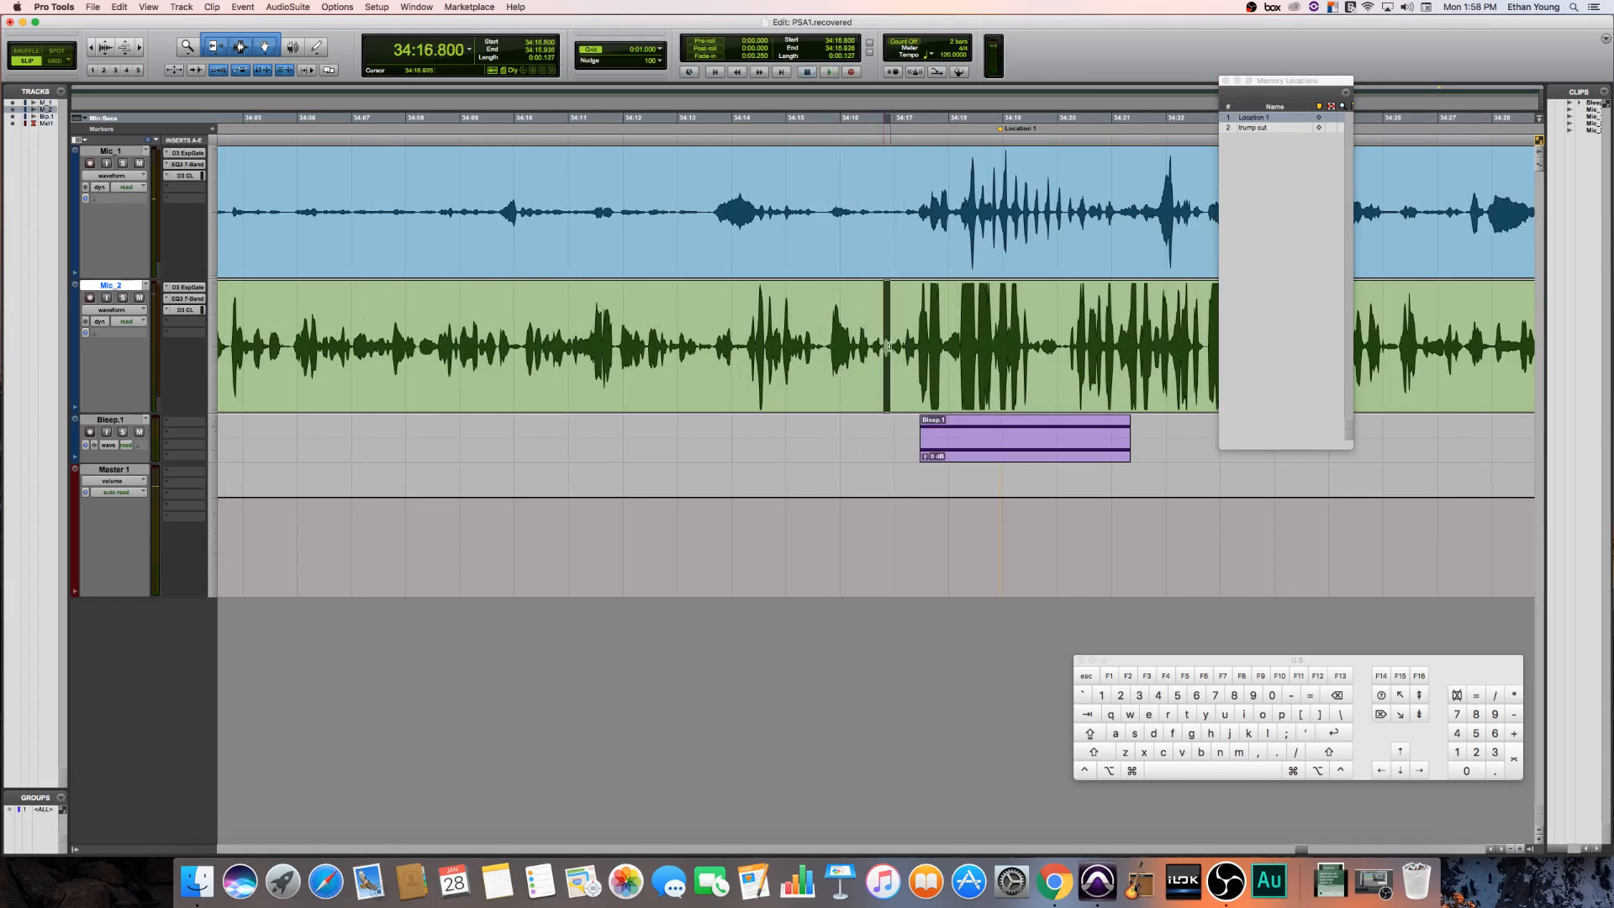
key("super+bracketright")
key("super+bracketright")
key("super+bracketright")
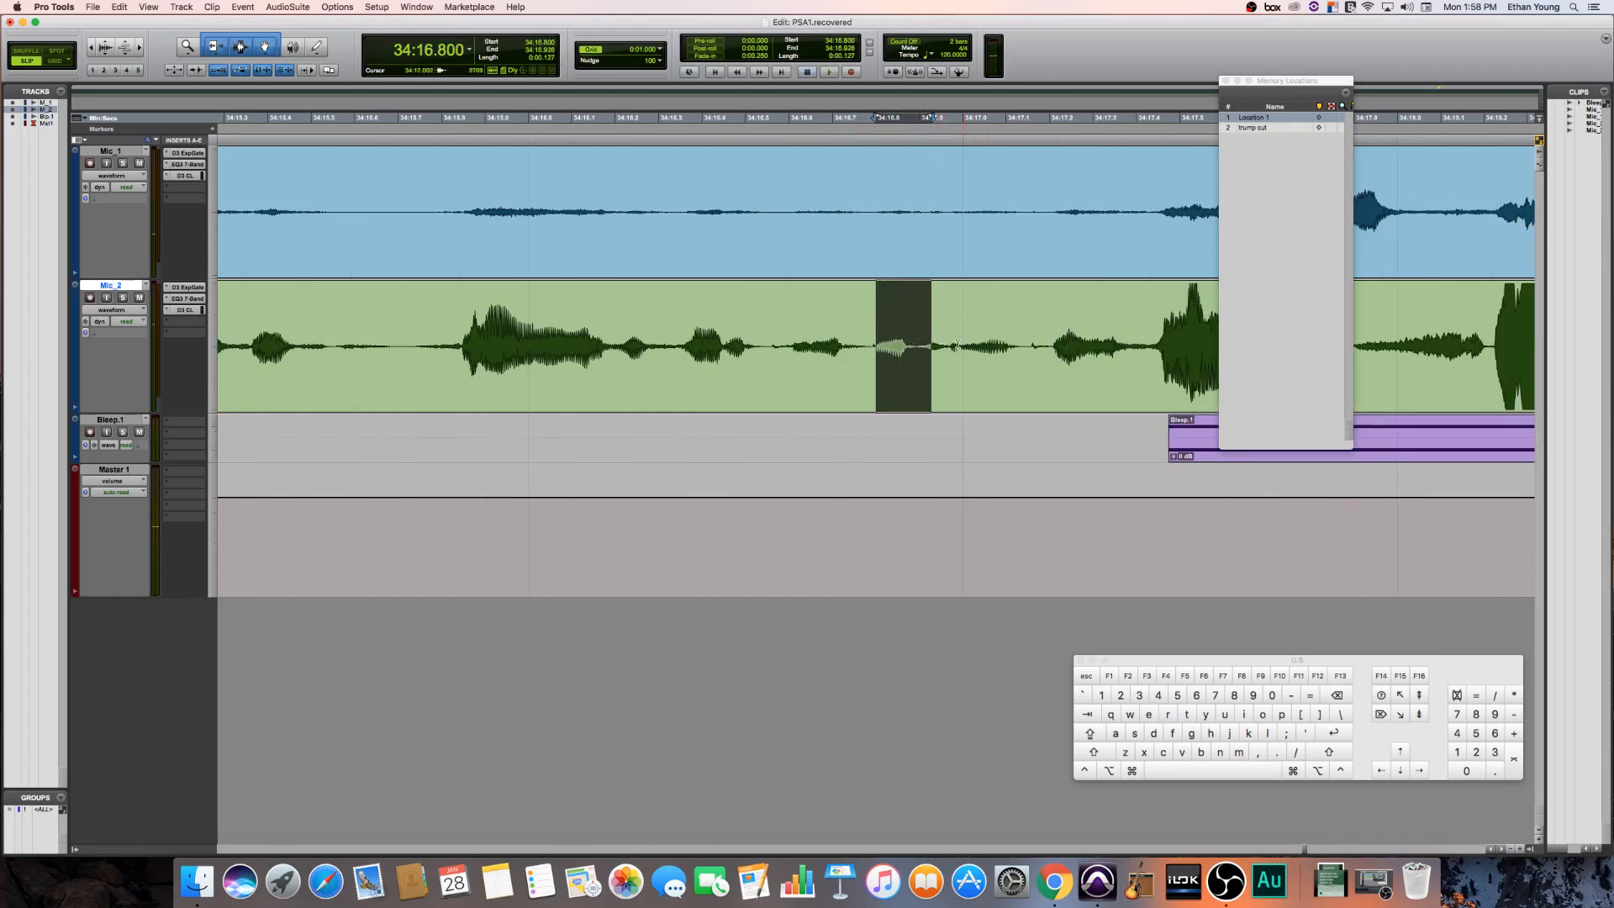
mouse_move(879, 121)
left_mouse_down()
mouse_move(865, 121)
mouse_move(948, 126)
mouse_move(1001, 155)
left_mouse_up()
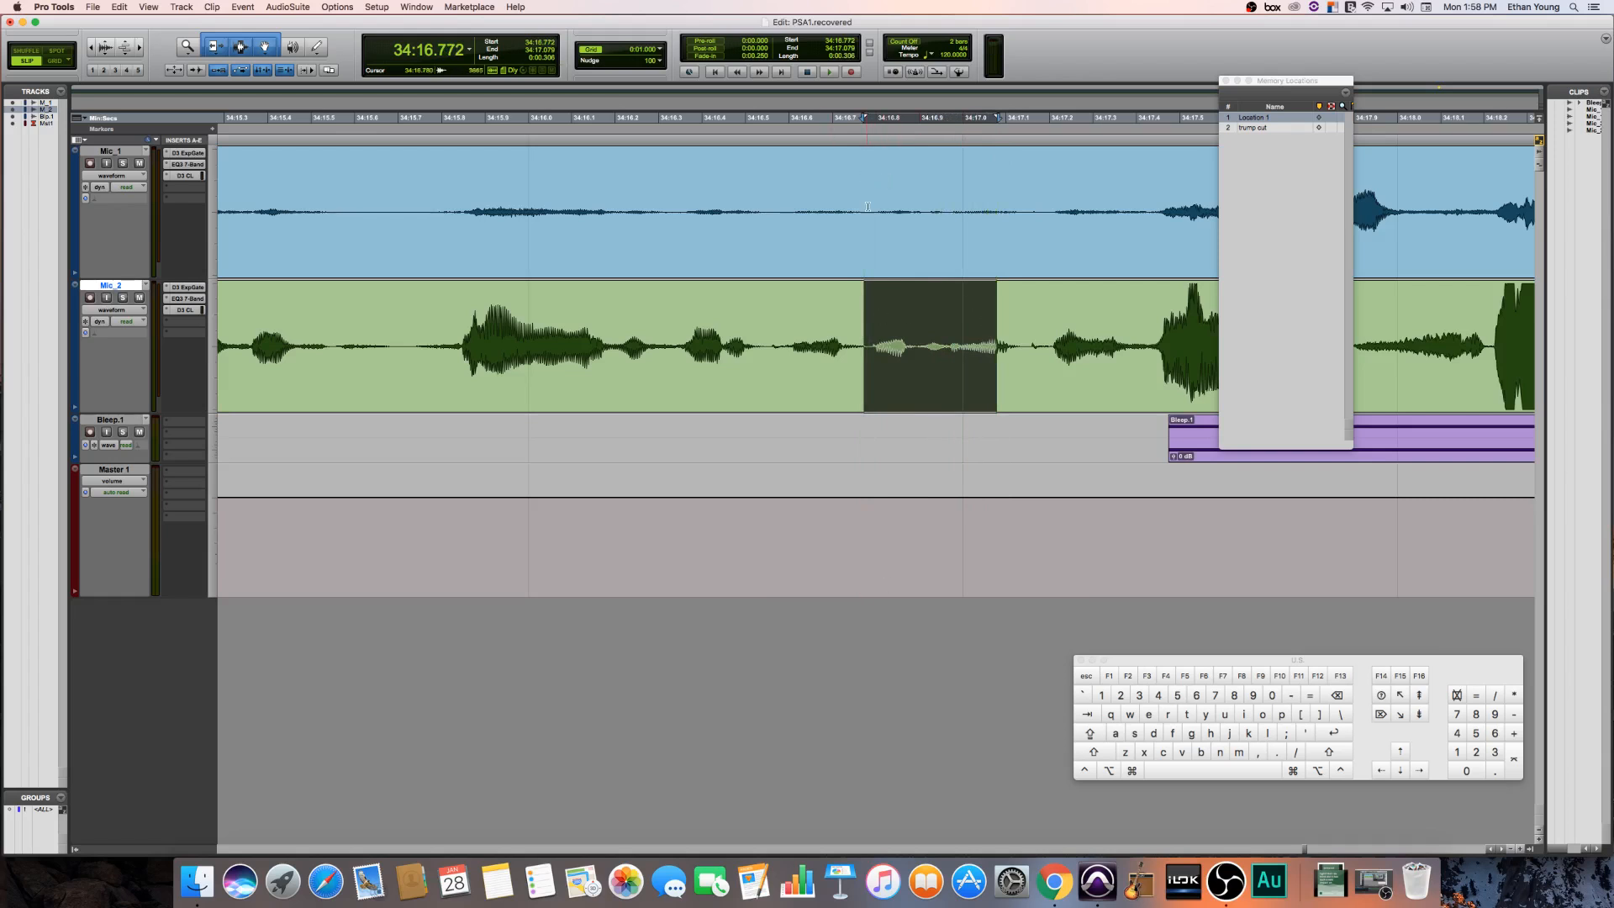
key("space")
left_click_drag(1000, 122, 948, 139)
key("space")
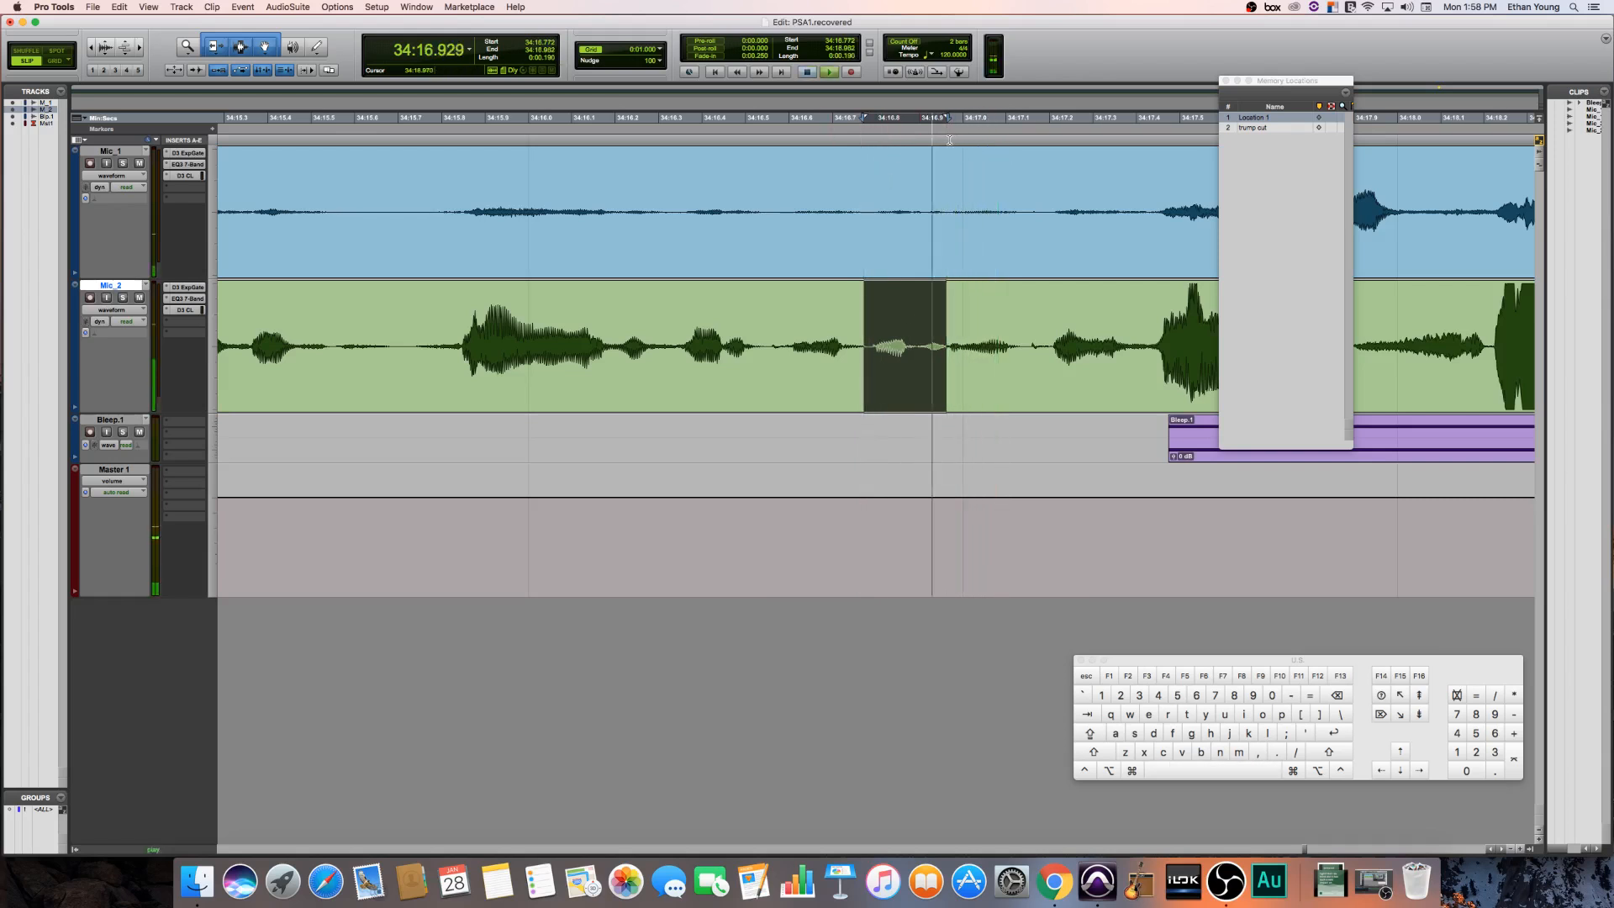
key("space")
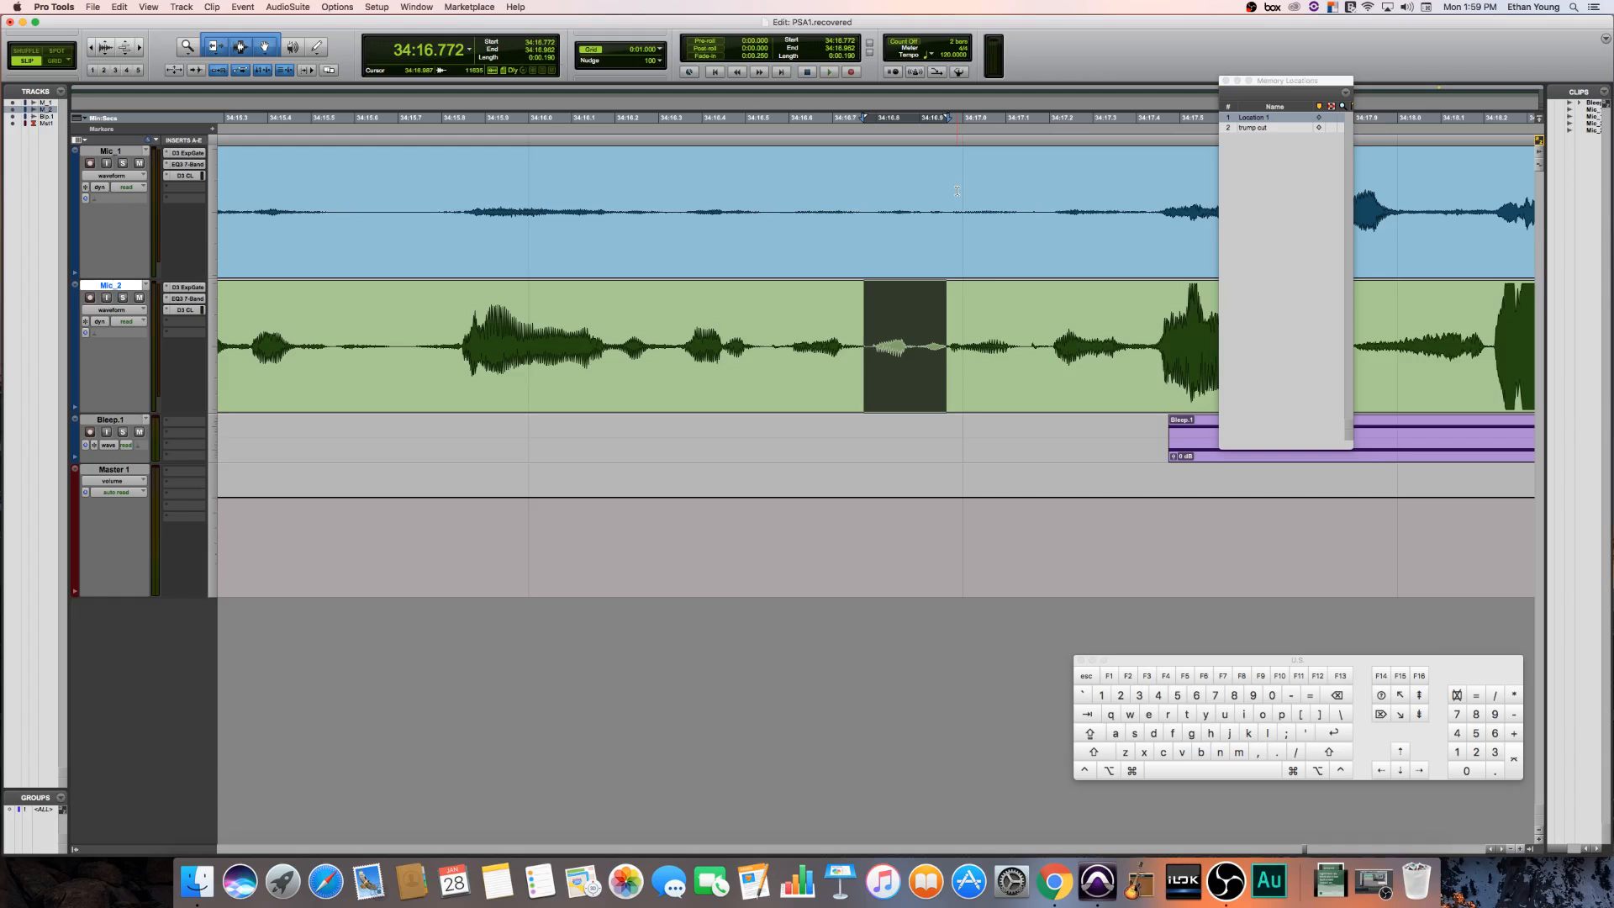
- Separate the selected word on Mic_2 into its own clip and delete that clip, leaving a gap
key("Delete")
key("cmd+z")
key("b")
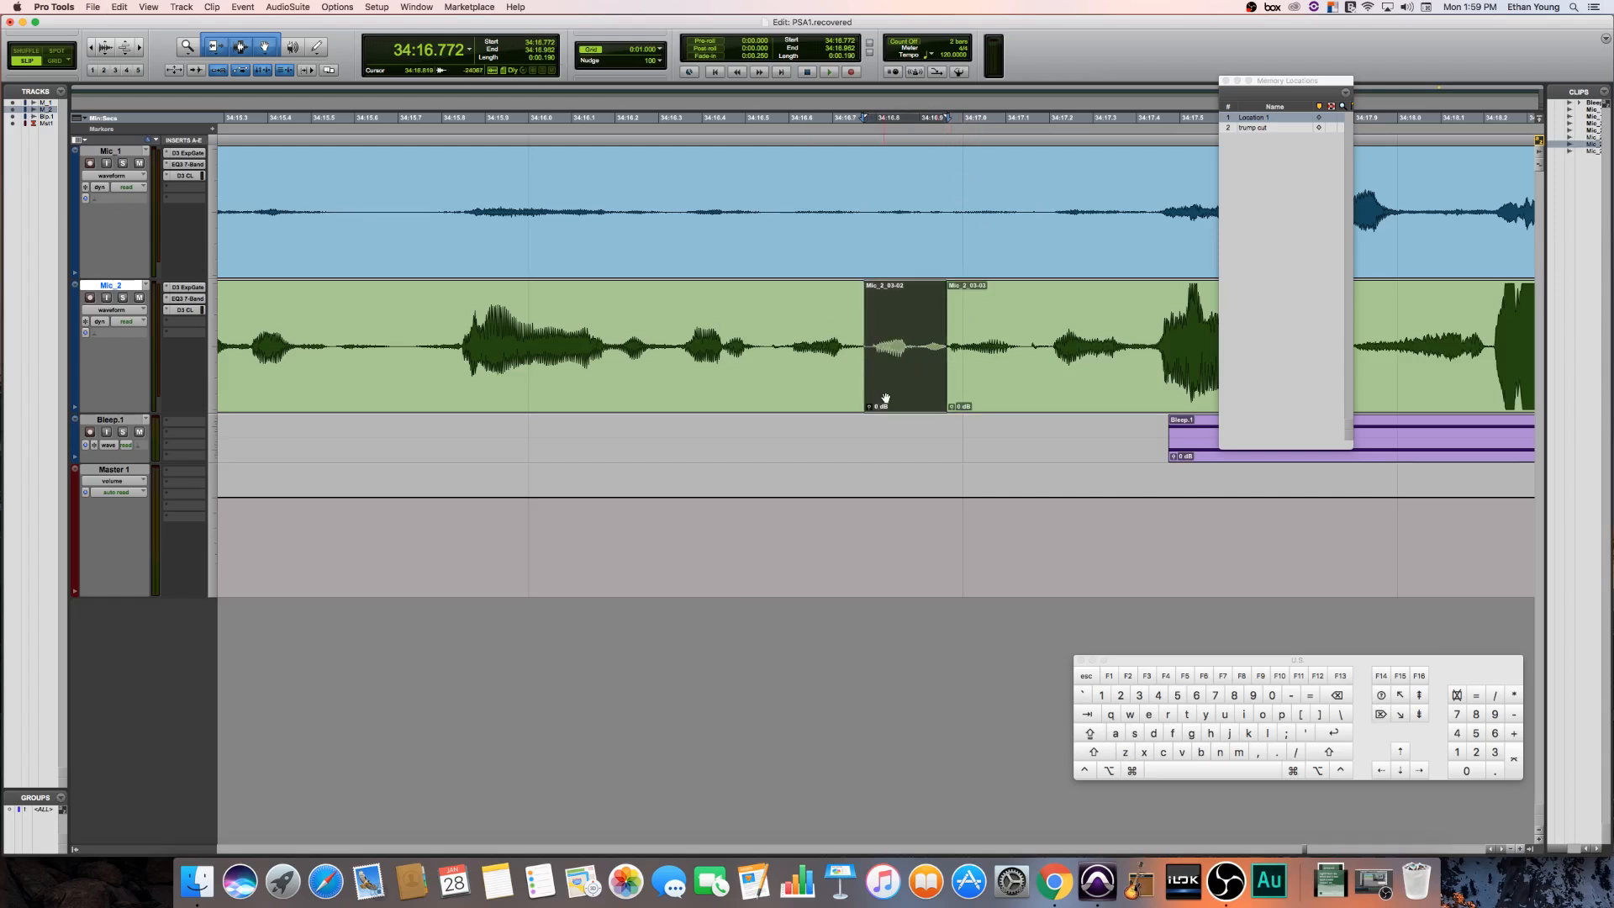
left_click(981, 304)
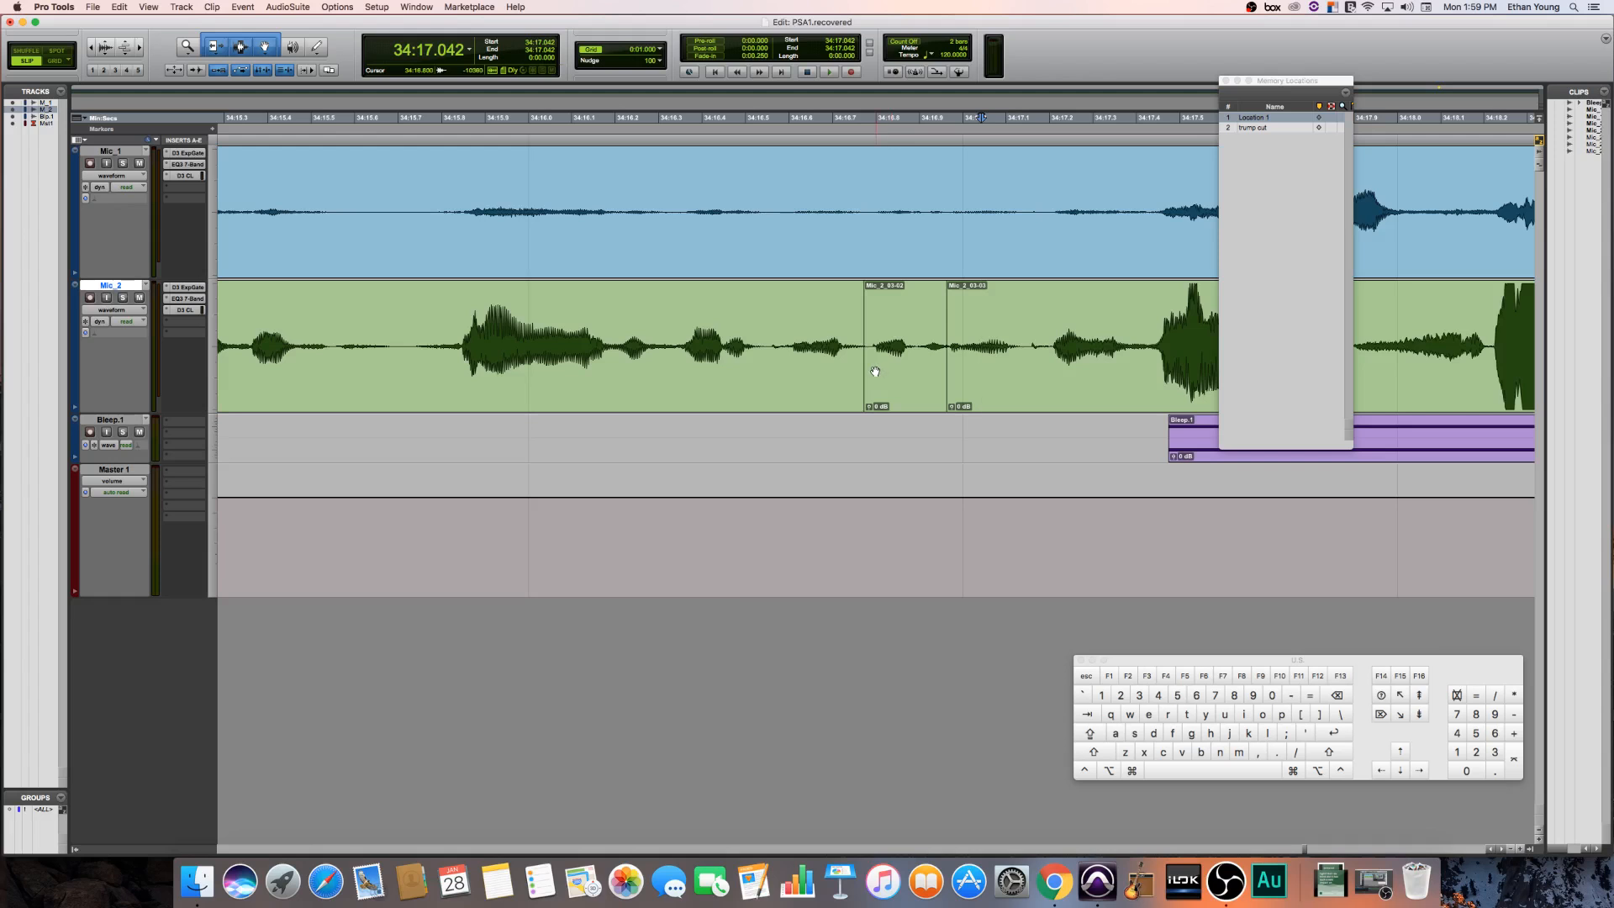
left_click(895, 389)
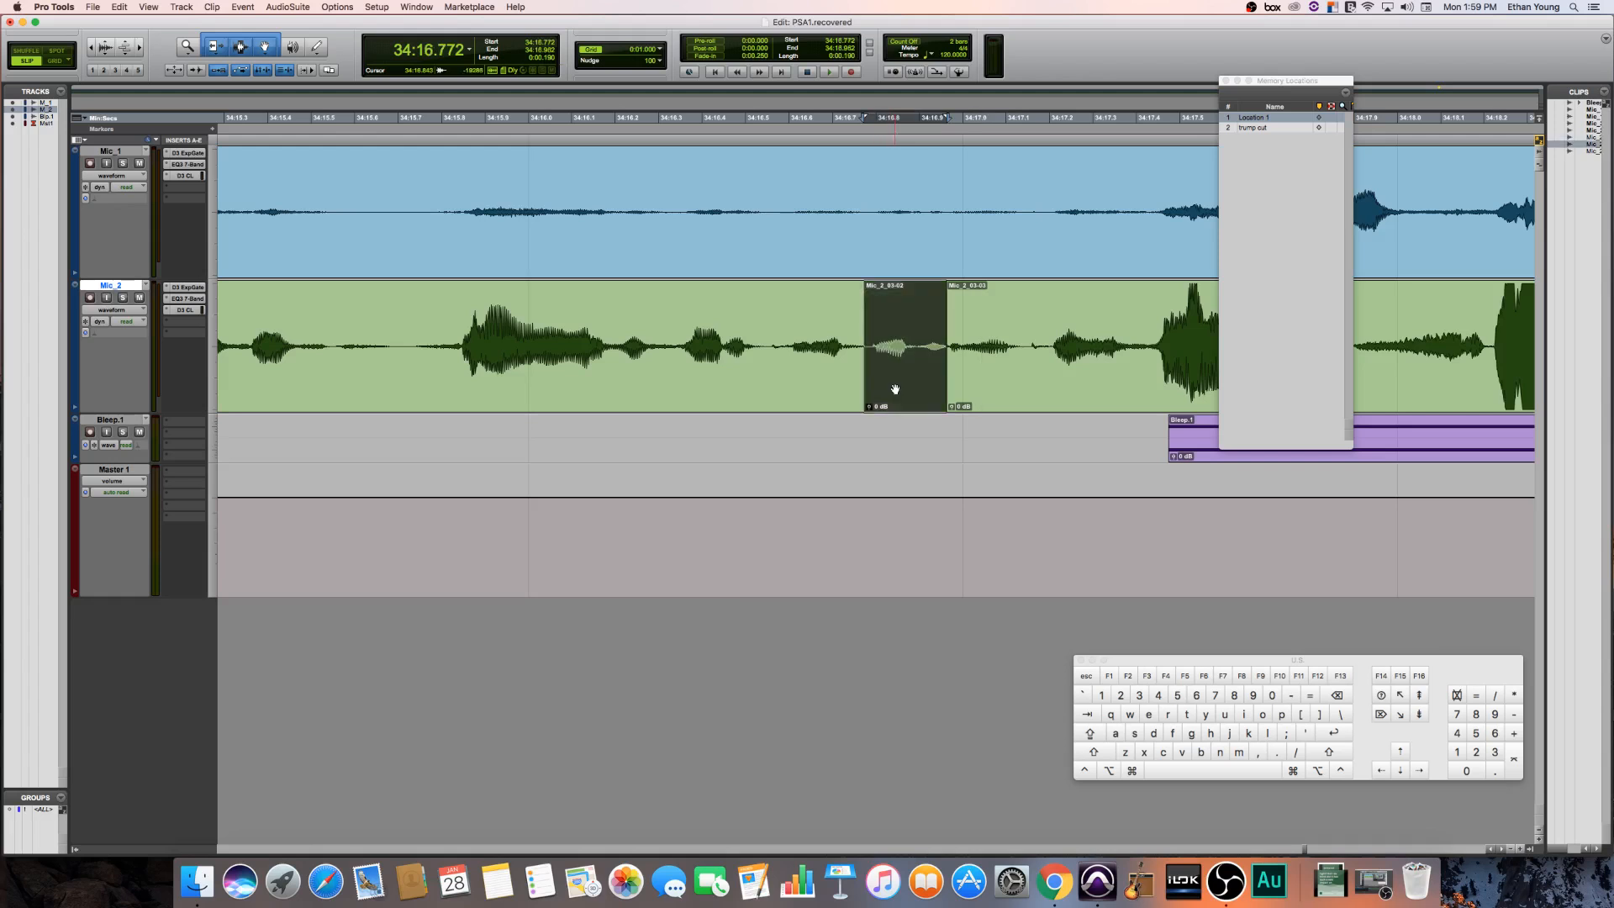
key("Delete")
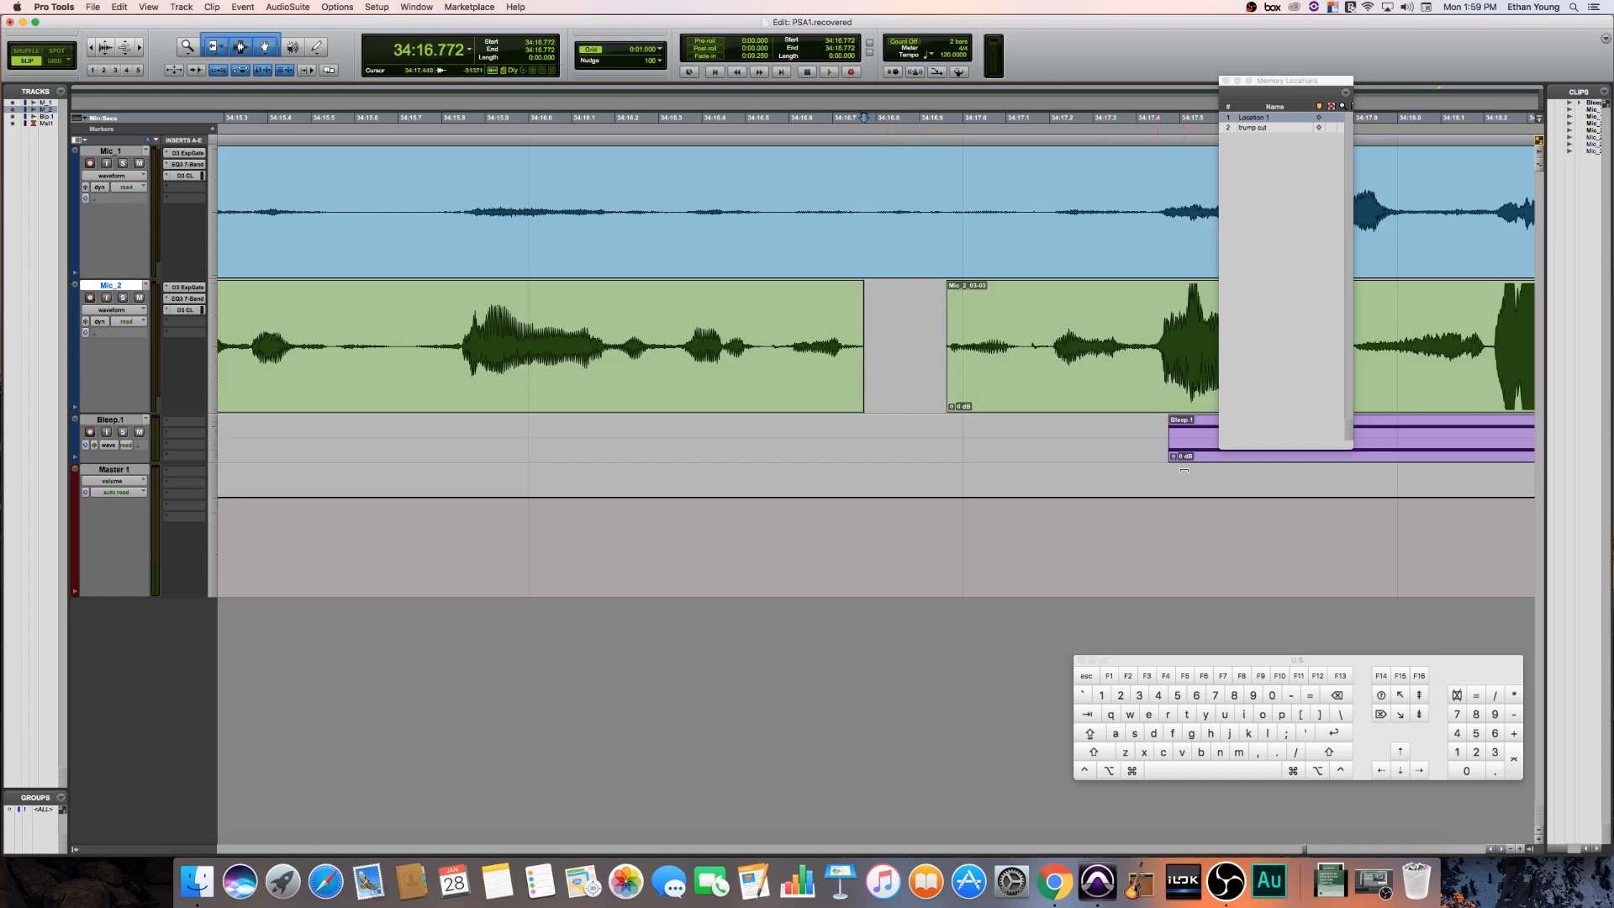
- Move the bleep clip earlier along its track to start at about 34:15.754, so that it spans the gap
left_click_drag(1433, 446, 693, 447)
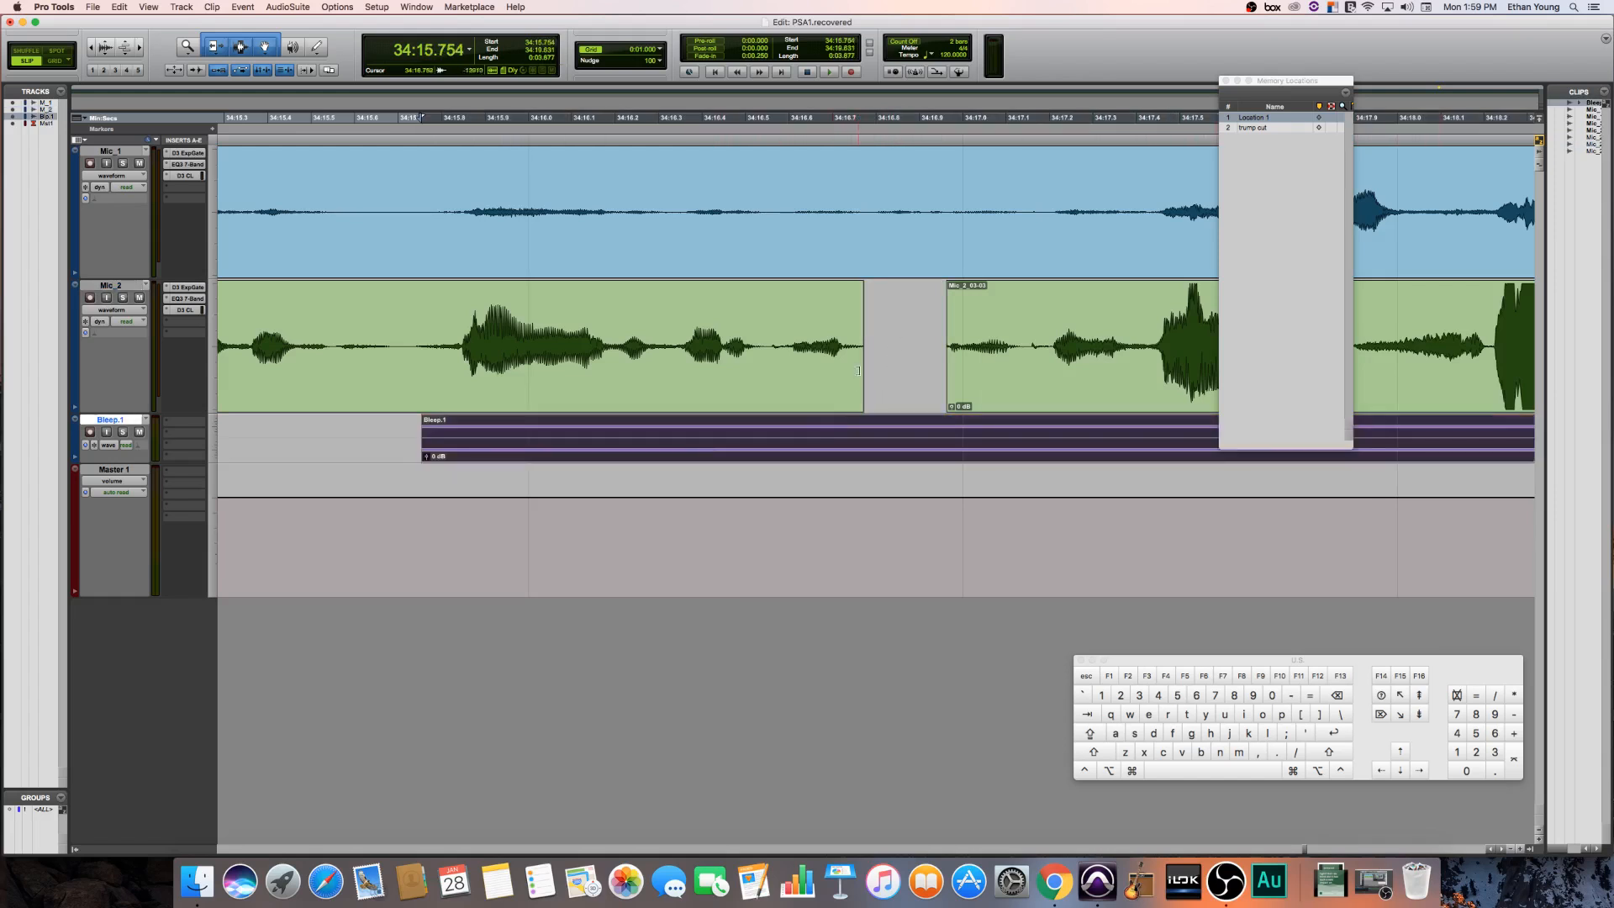
- Select the gap on Mic_2, carry the same time selection over to Mic_1 and delete that portion of its audio
double_click(901, 328)
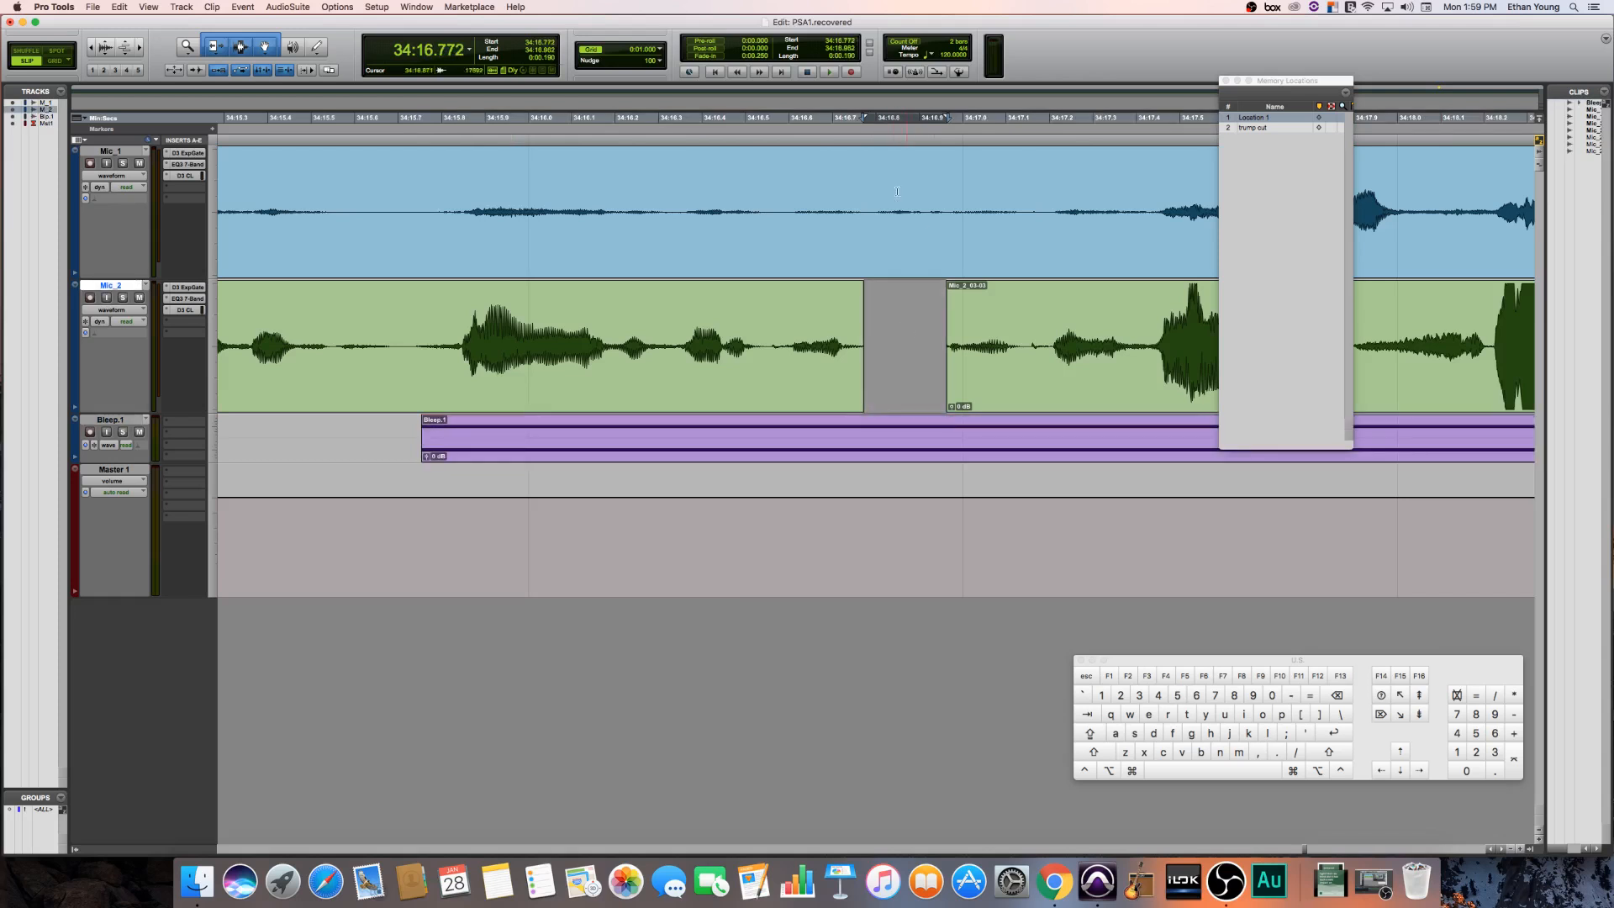
left_click(114, 151)
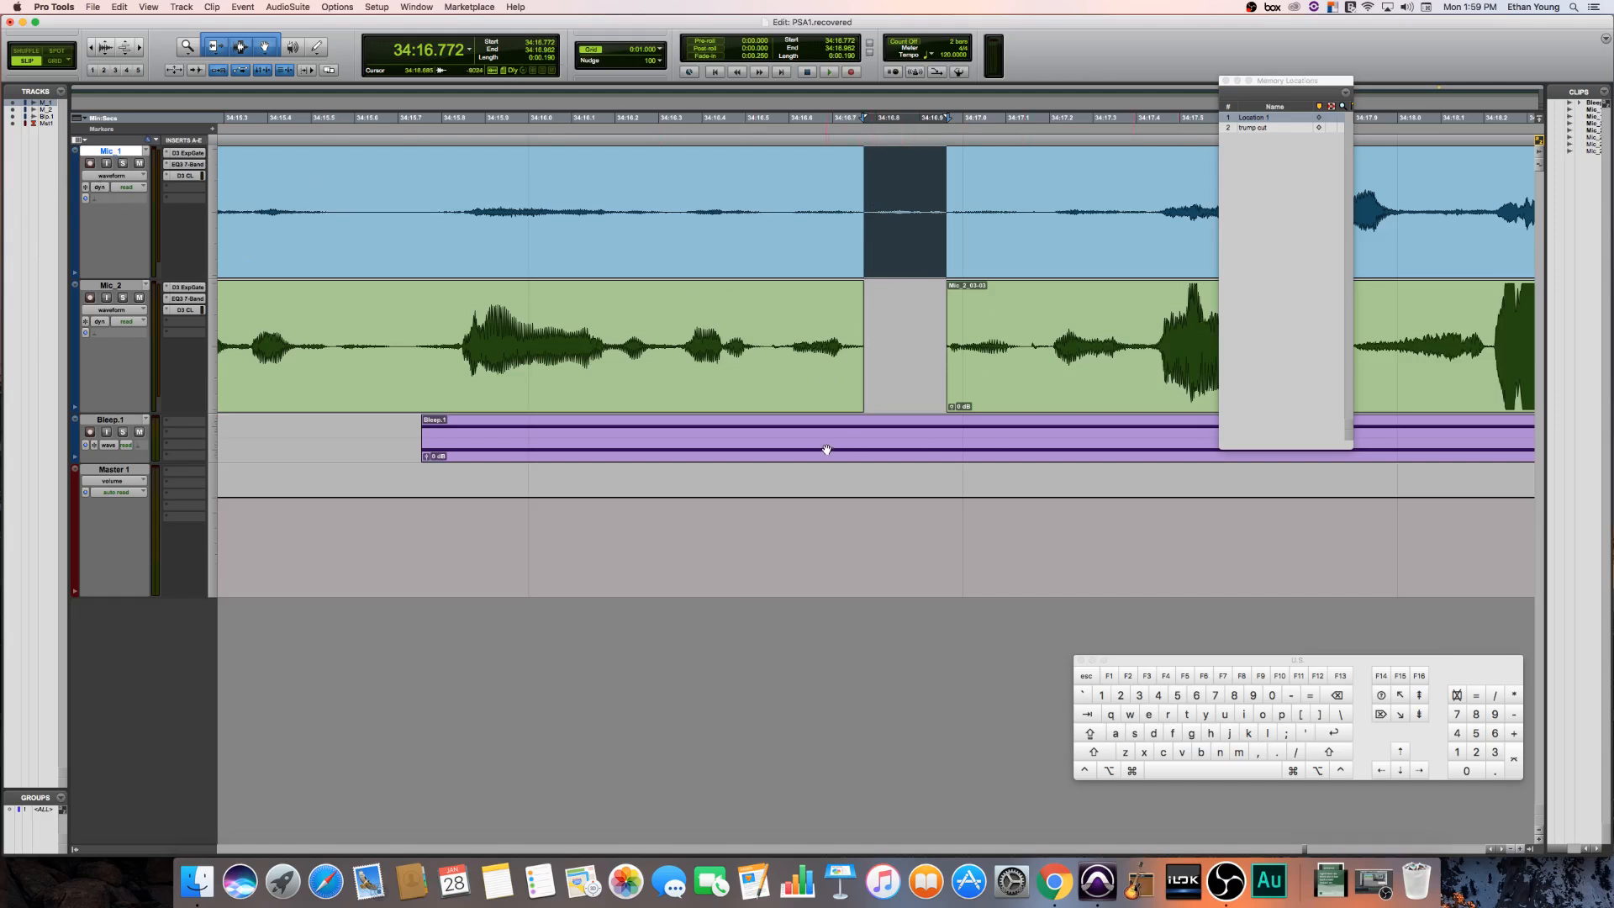
key("semicolon")
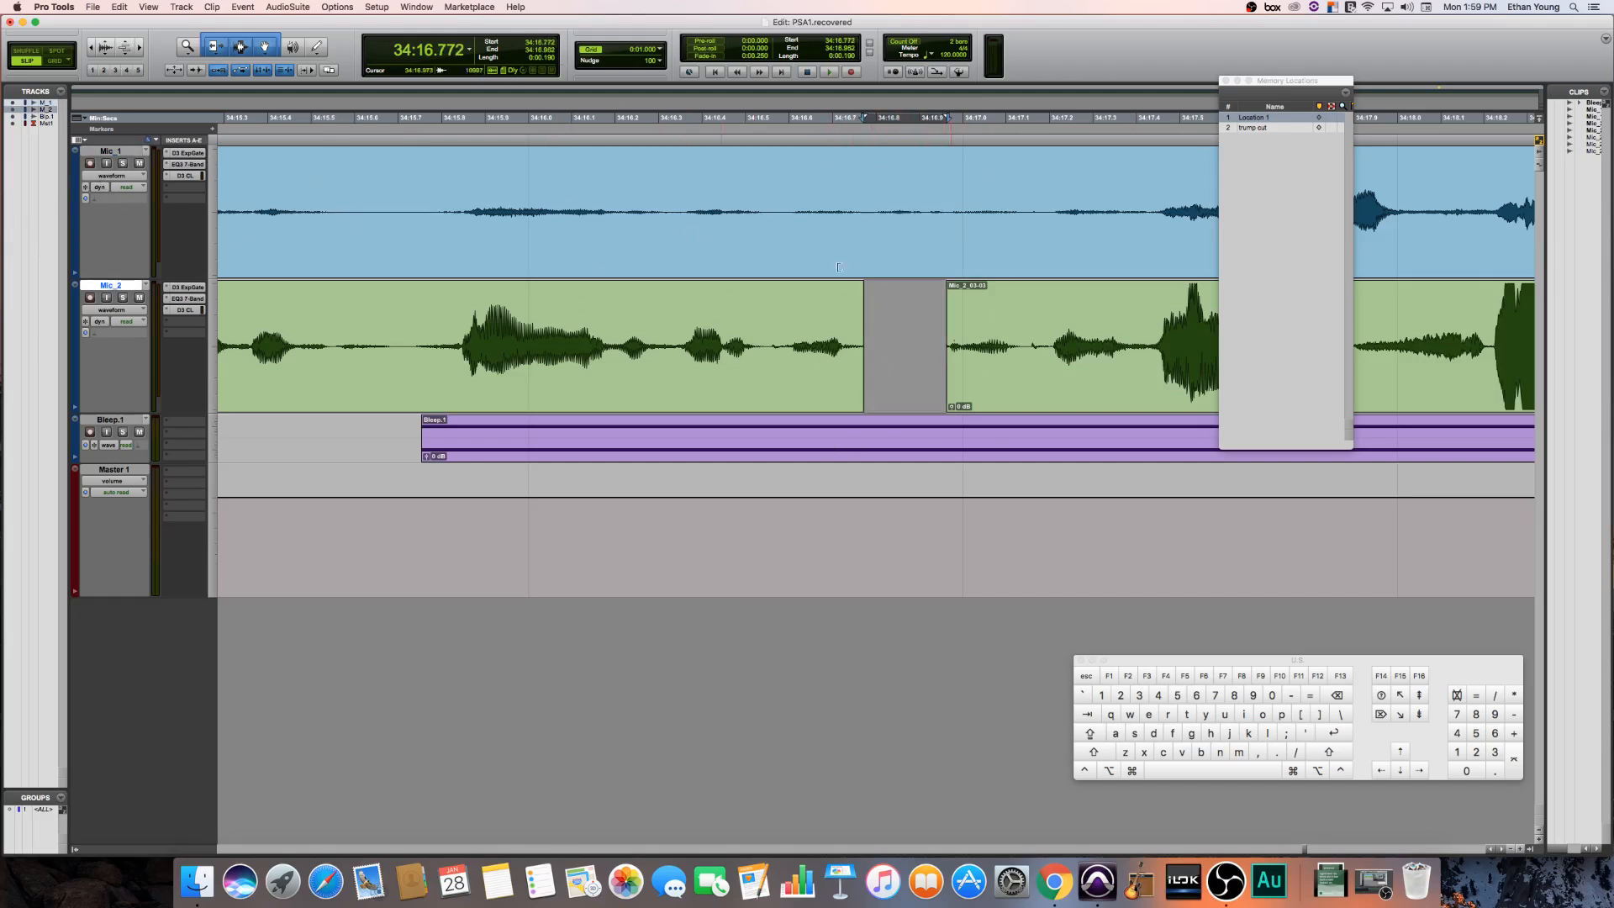
left_click(130, 152)
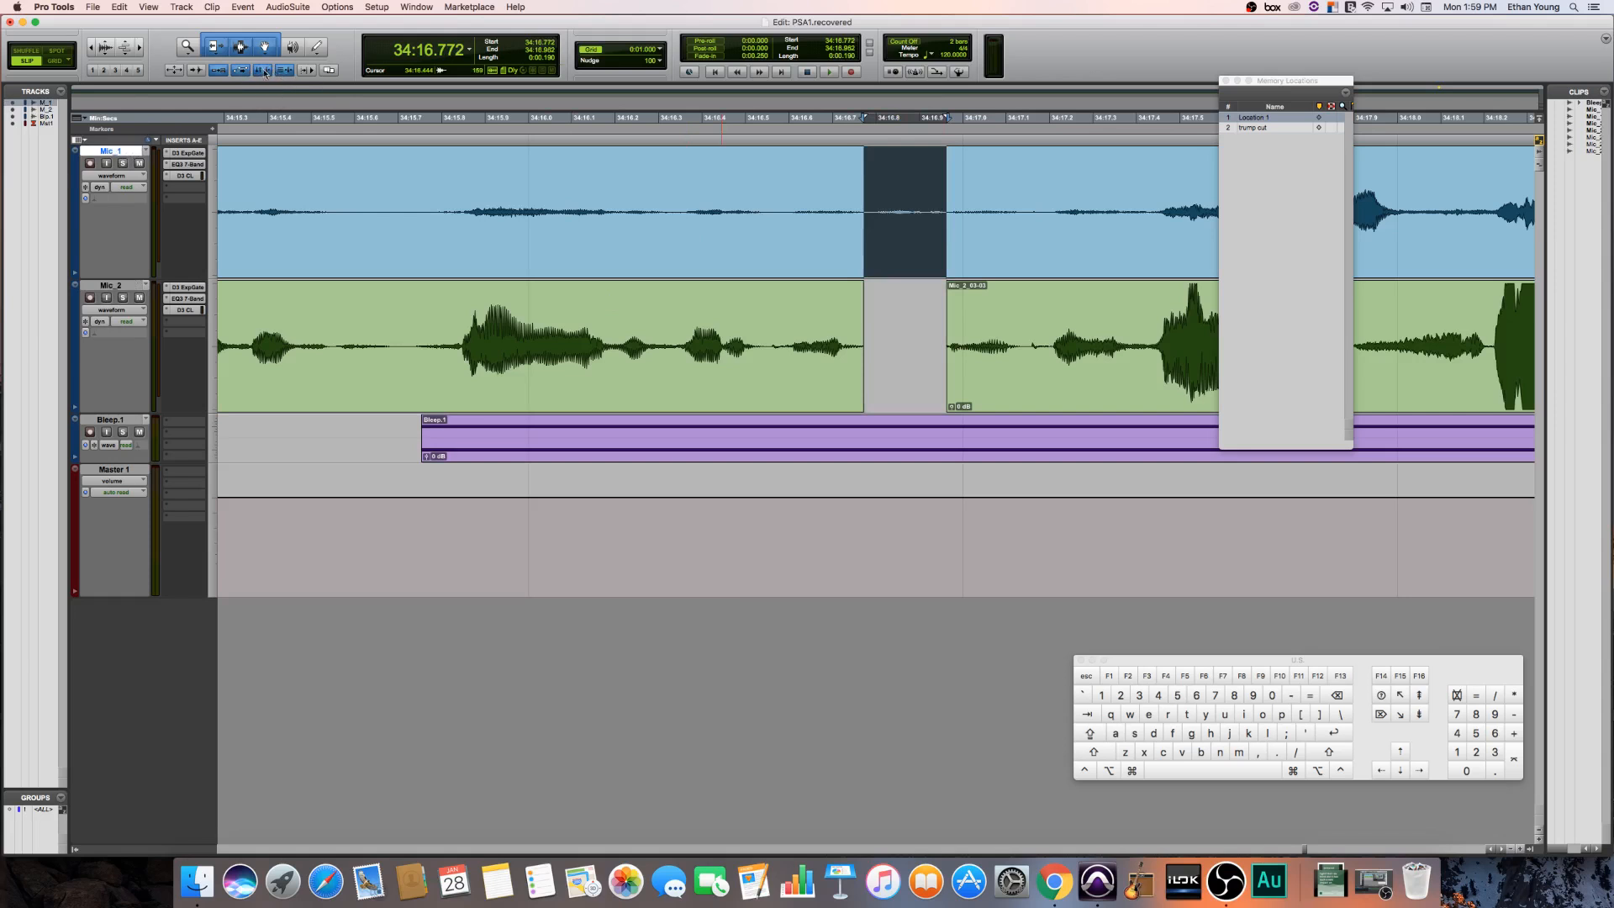
key("Delete")
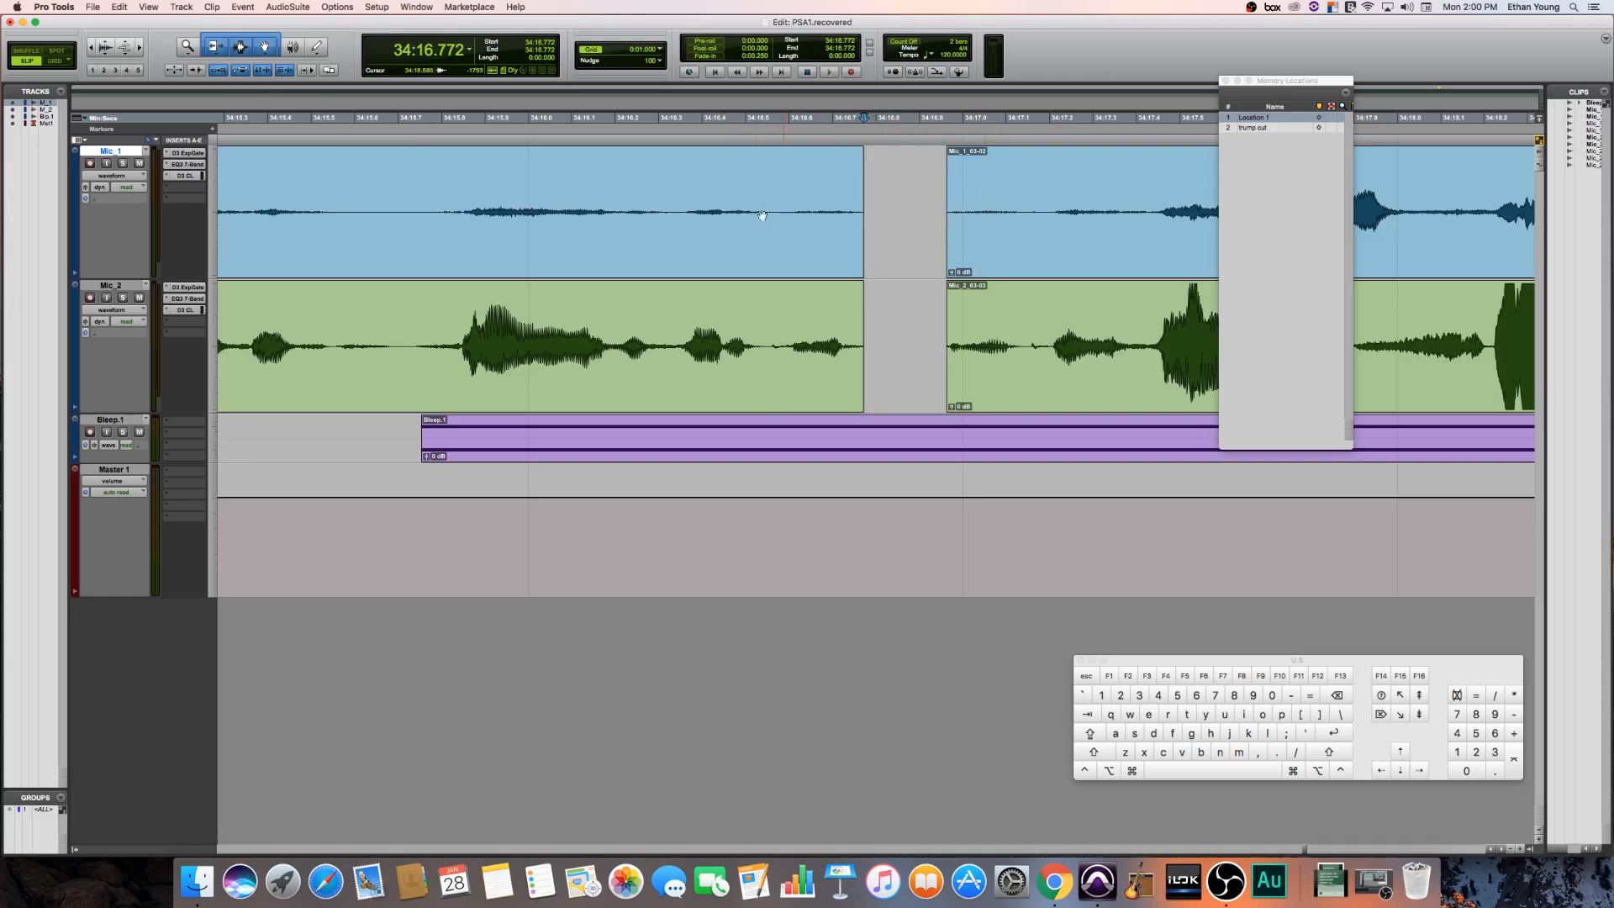
- Play the session from about 34:16.444 across the gap to audition the bleep
left_click(721, 214)
key("space")
key("space")
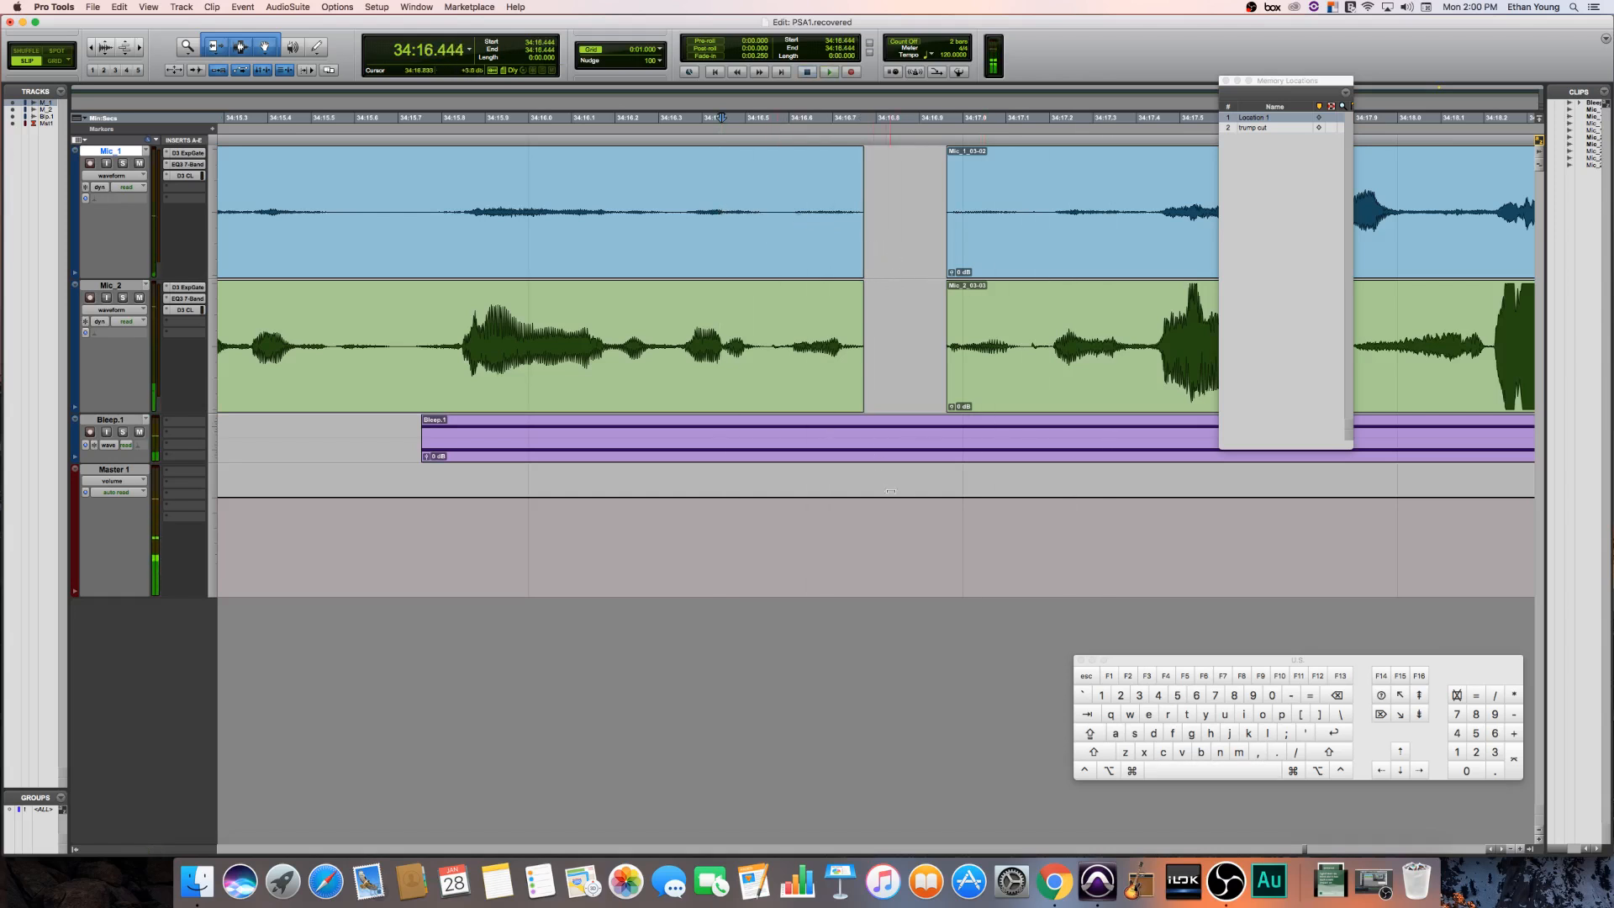
- Select the gap on Mic_2, carry the selection over to the bleep track and separate that portion into its own clip
double_click(904, 330)
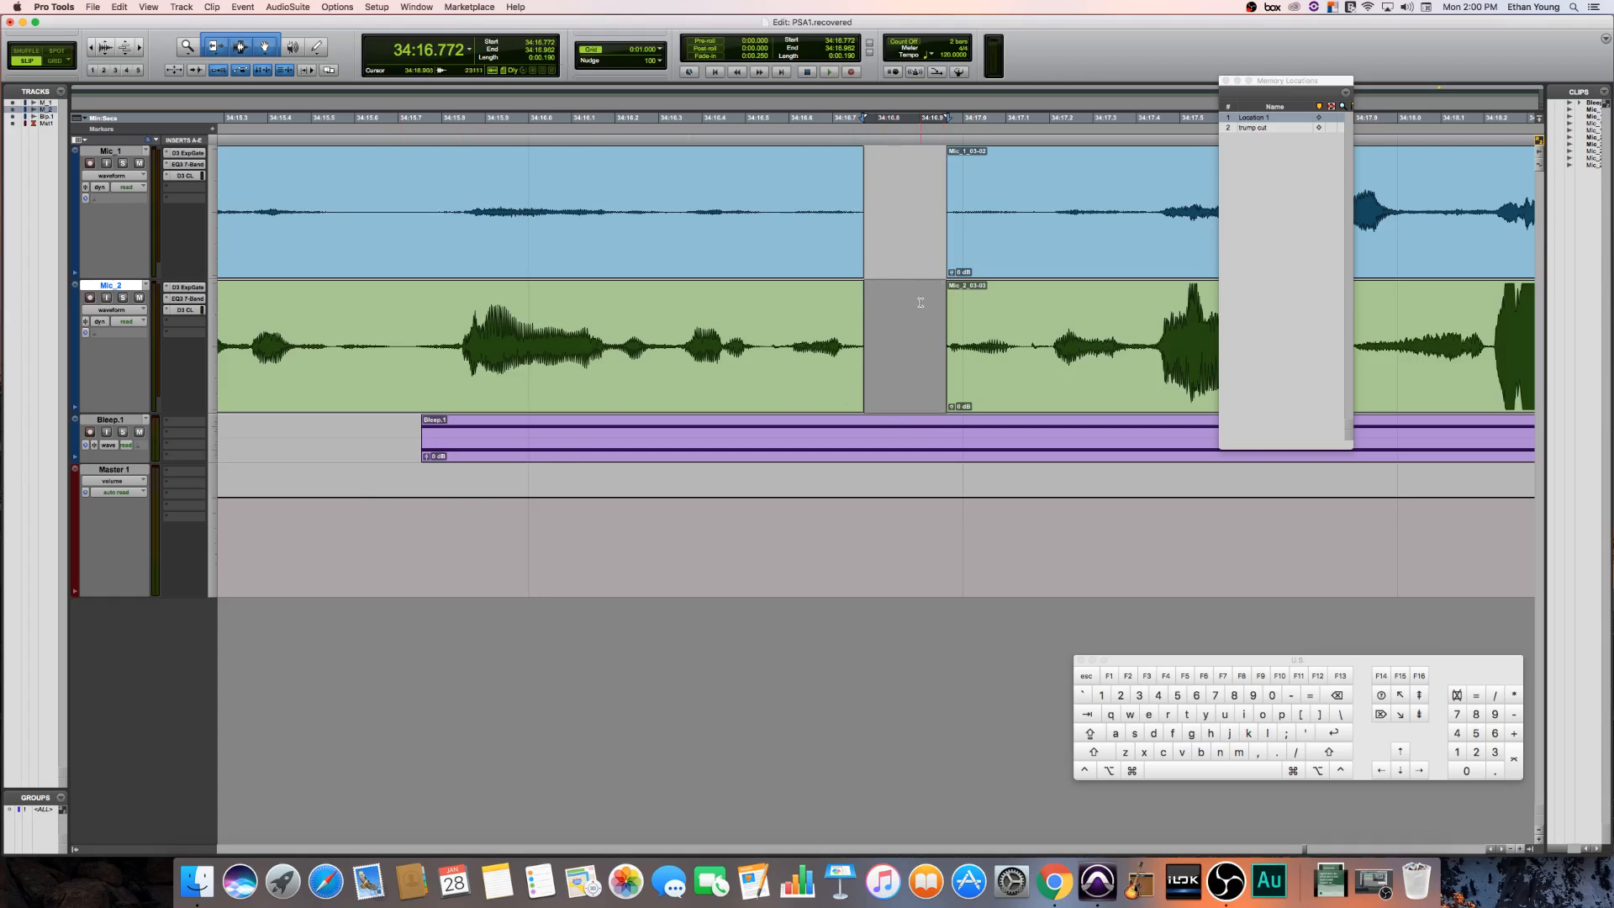
left_click(123, 421)
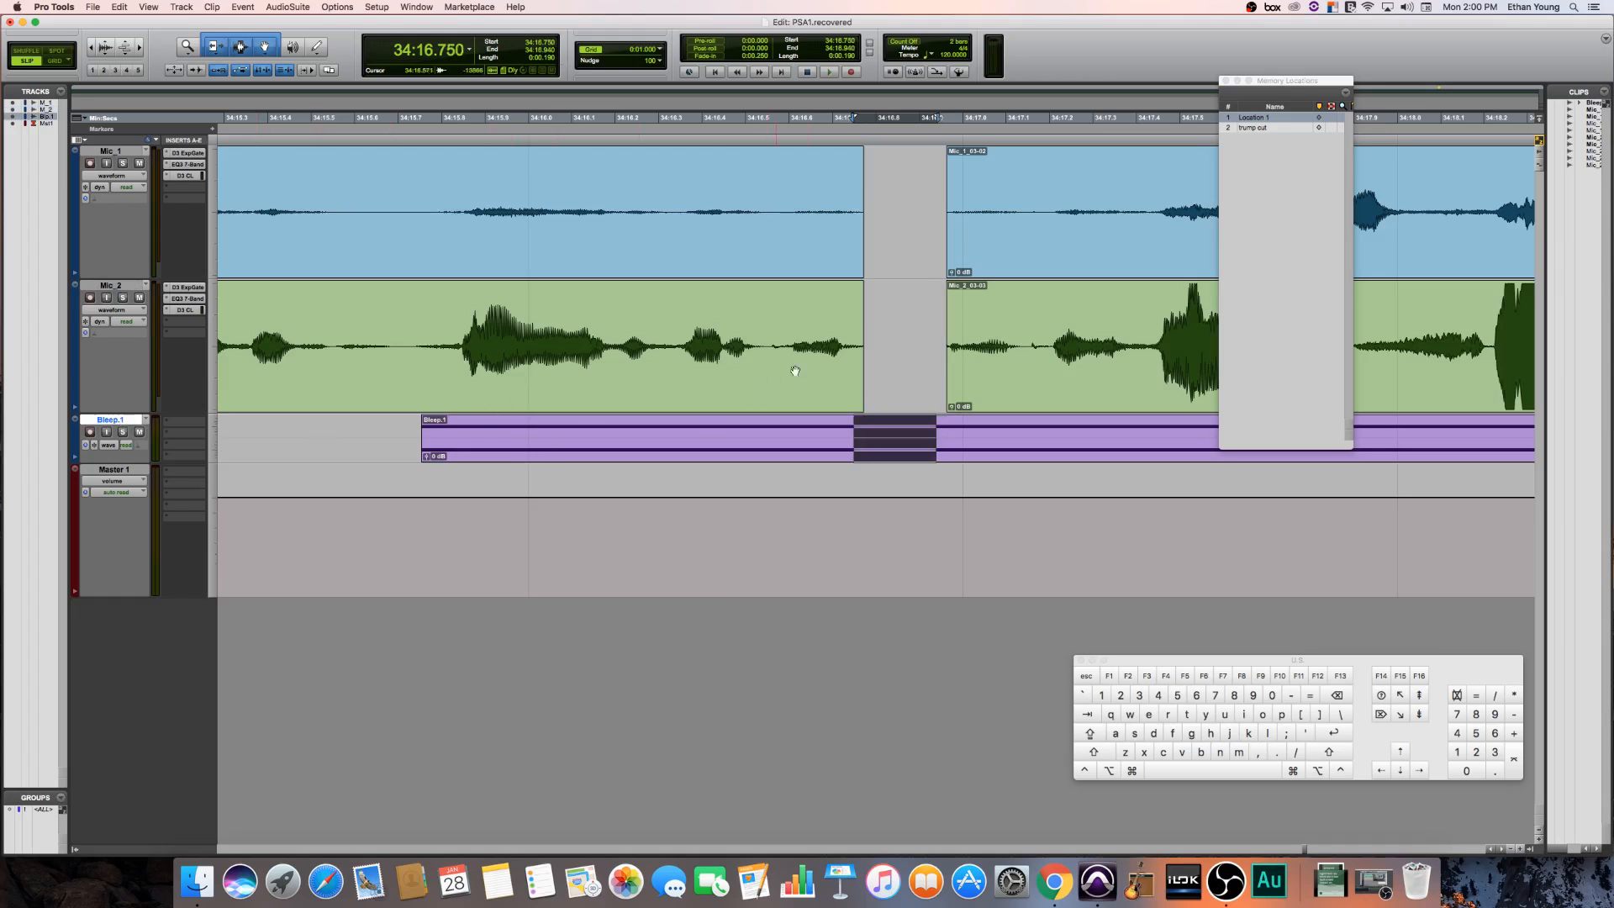
double_click(880, 335)
left_click(130, 421)
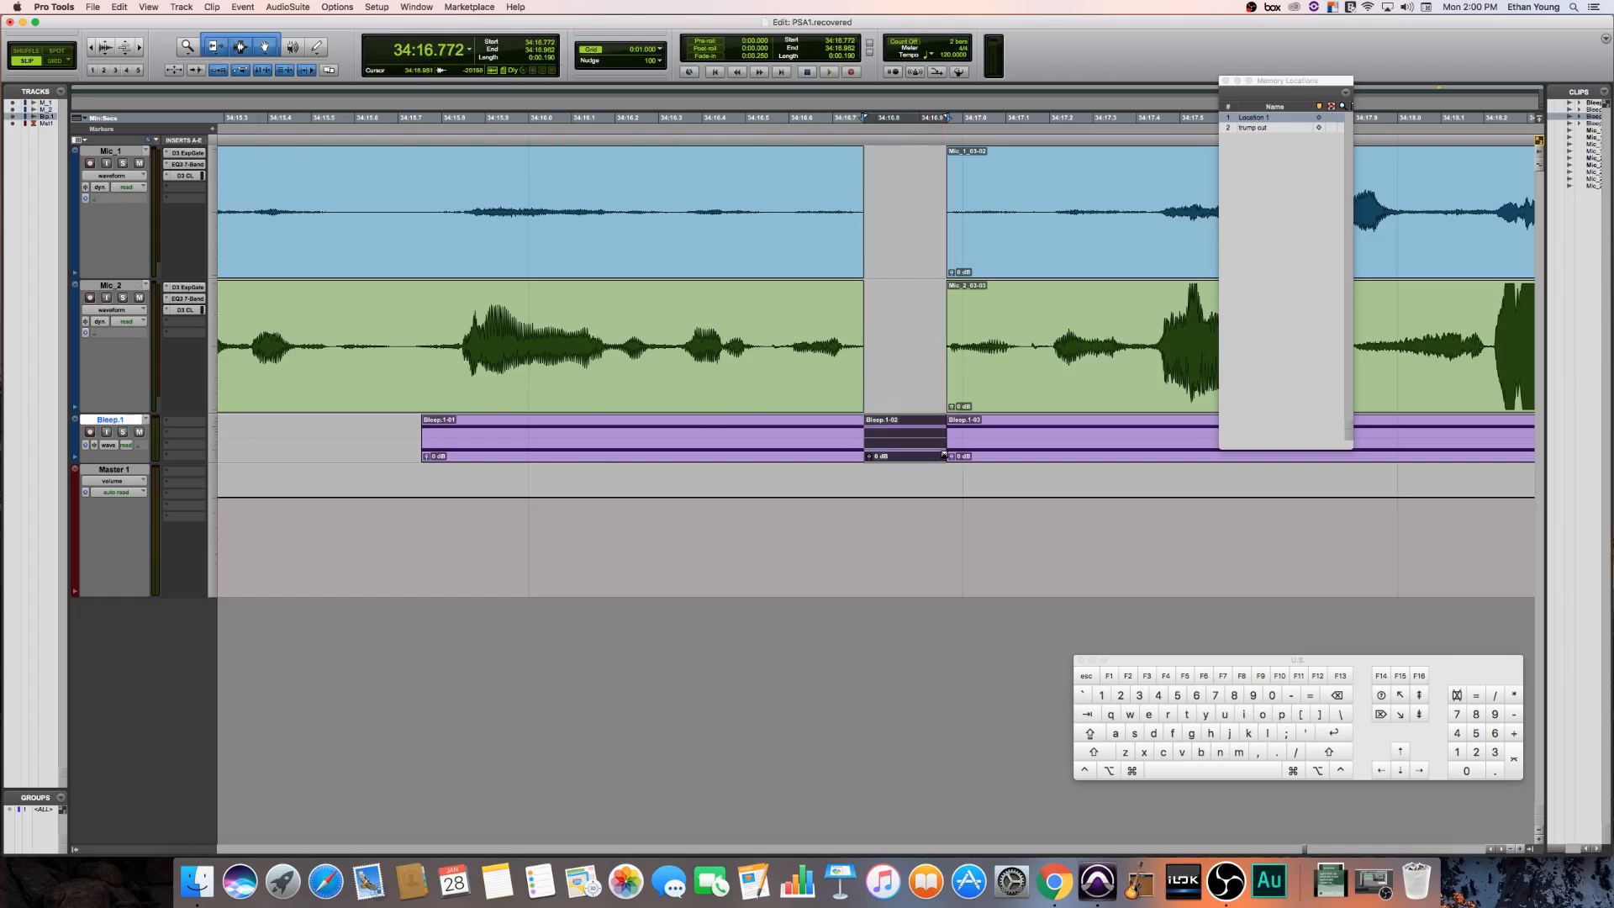
key("super+e")
- Delete the bleep pieces before and after the gap, keeping only the piece under it
left_click(795, 452)
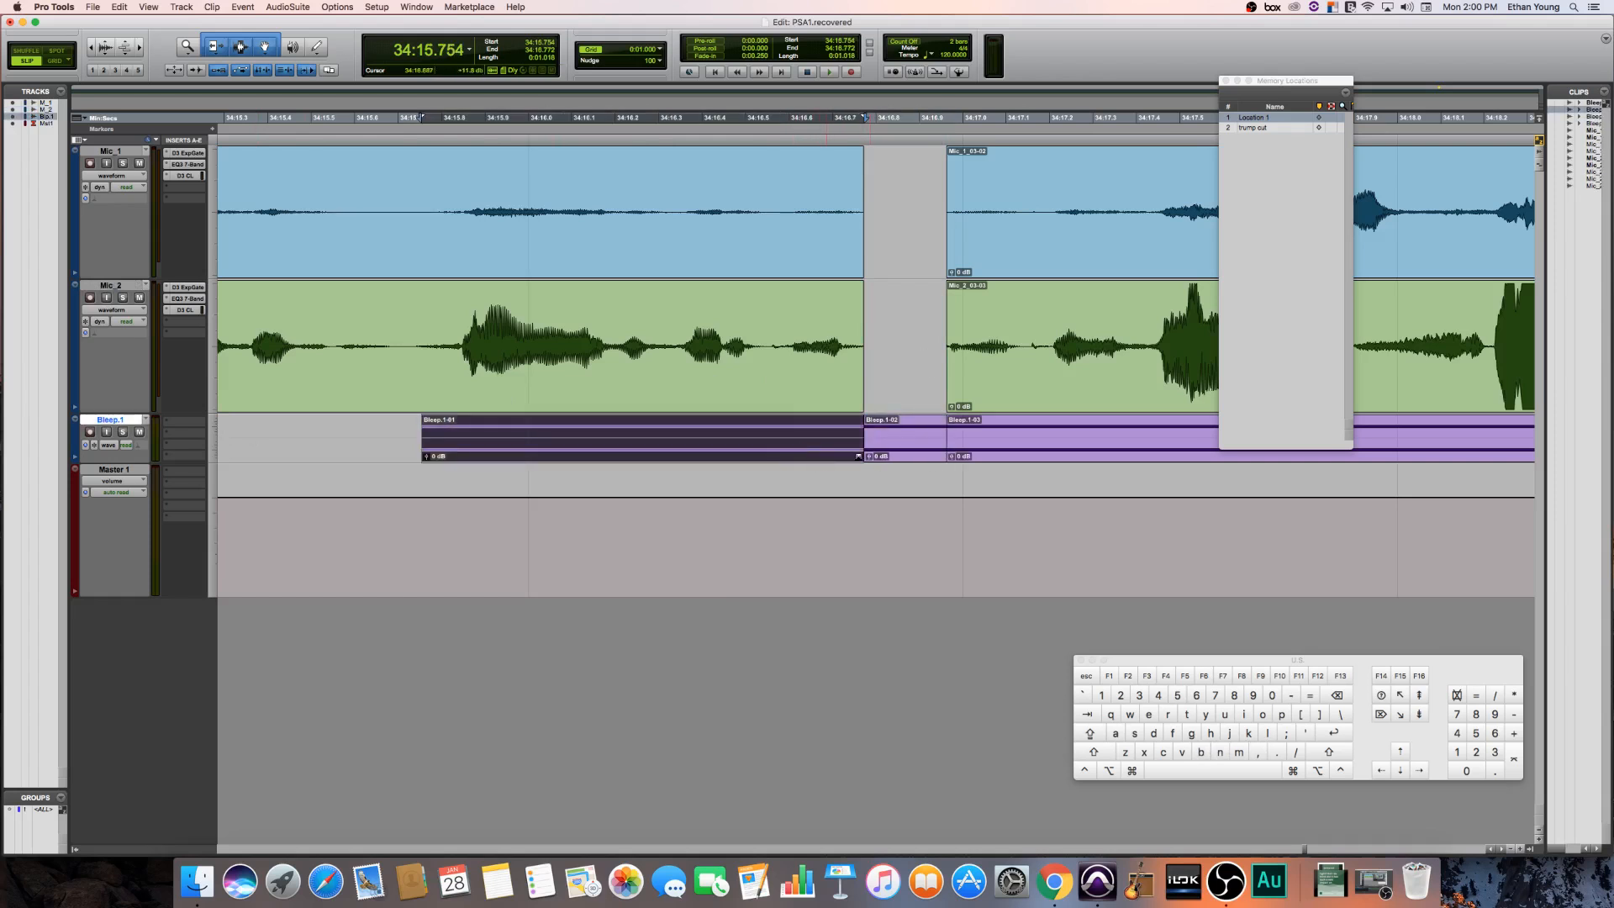
key("Delete")
left_click(999, 459)
key("Delete")
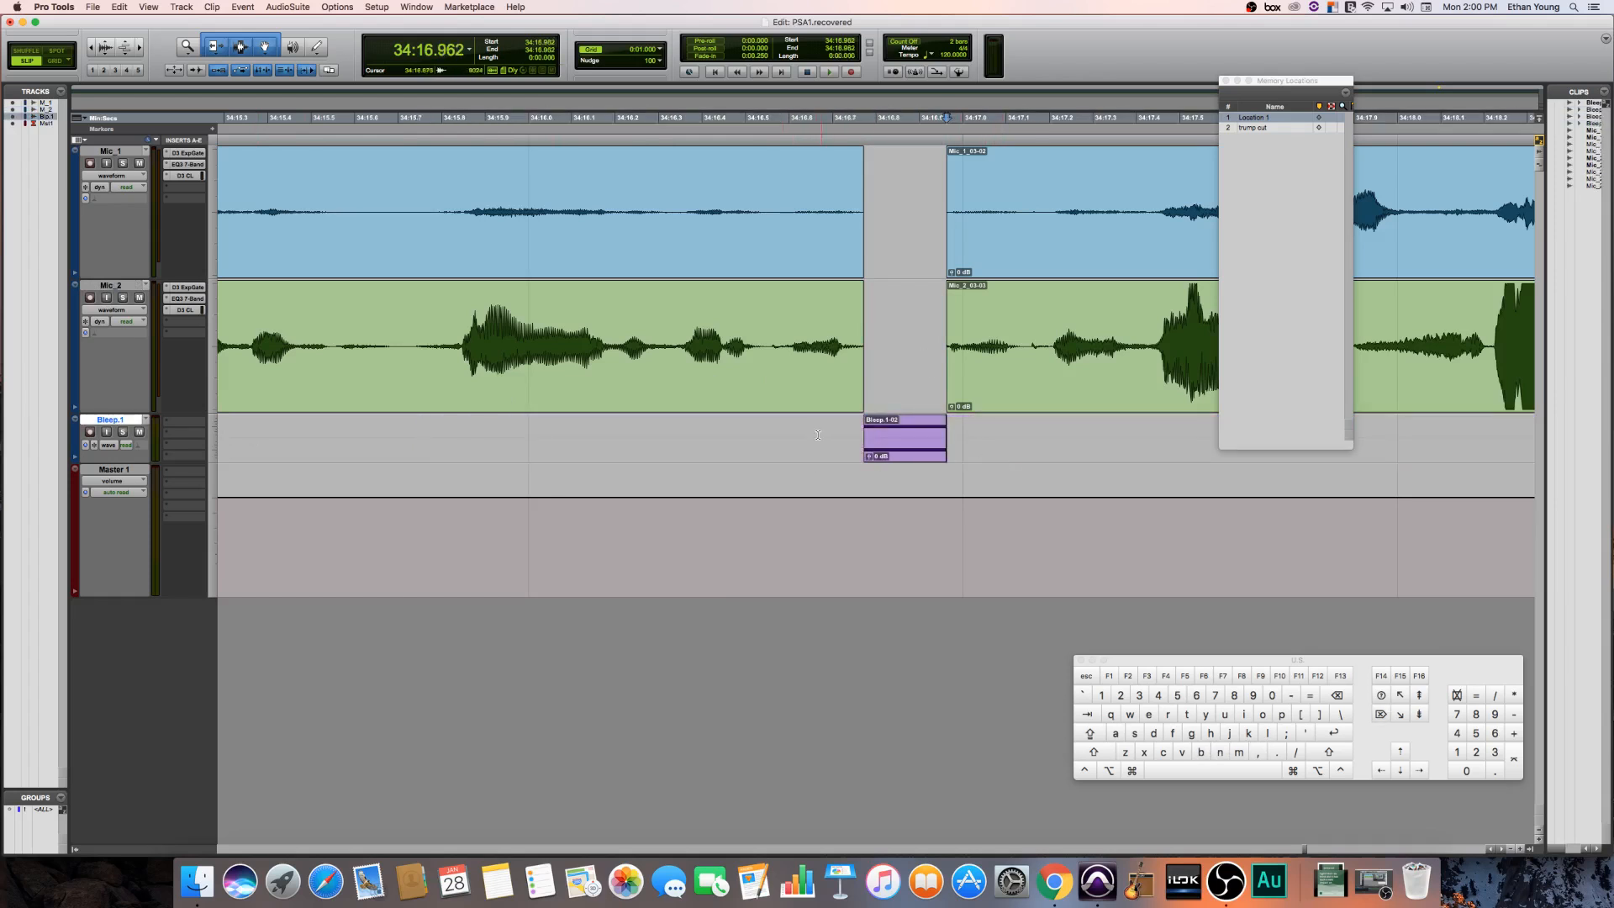
- Undo both bleep deletions and the clip separation
key("super+z")
key("super+z")
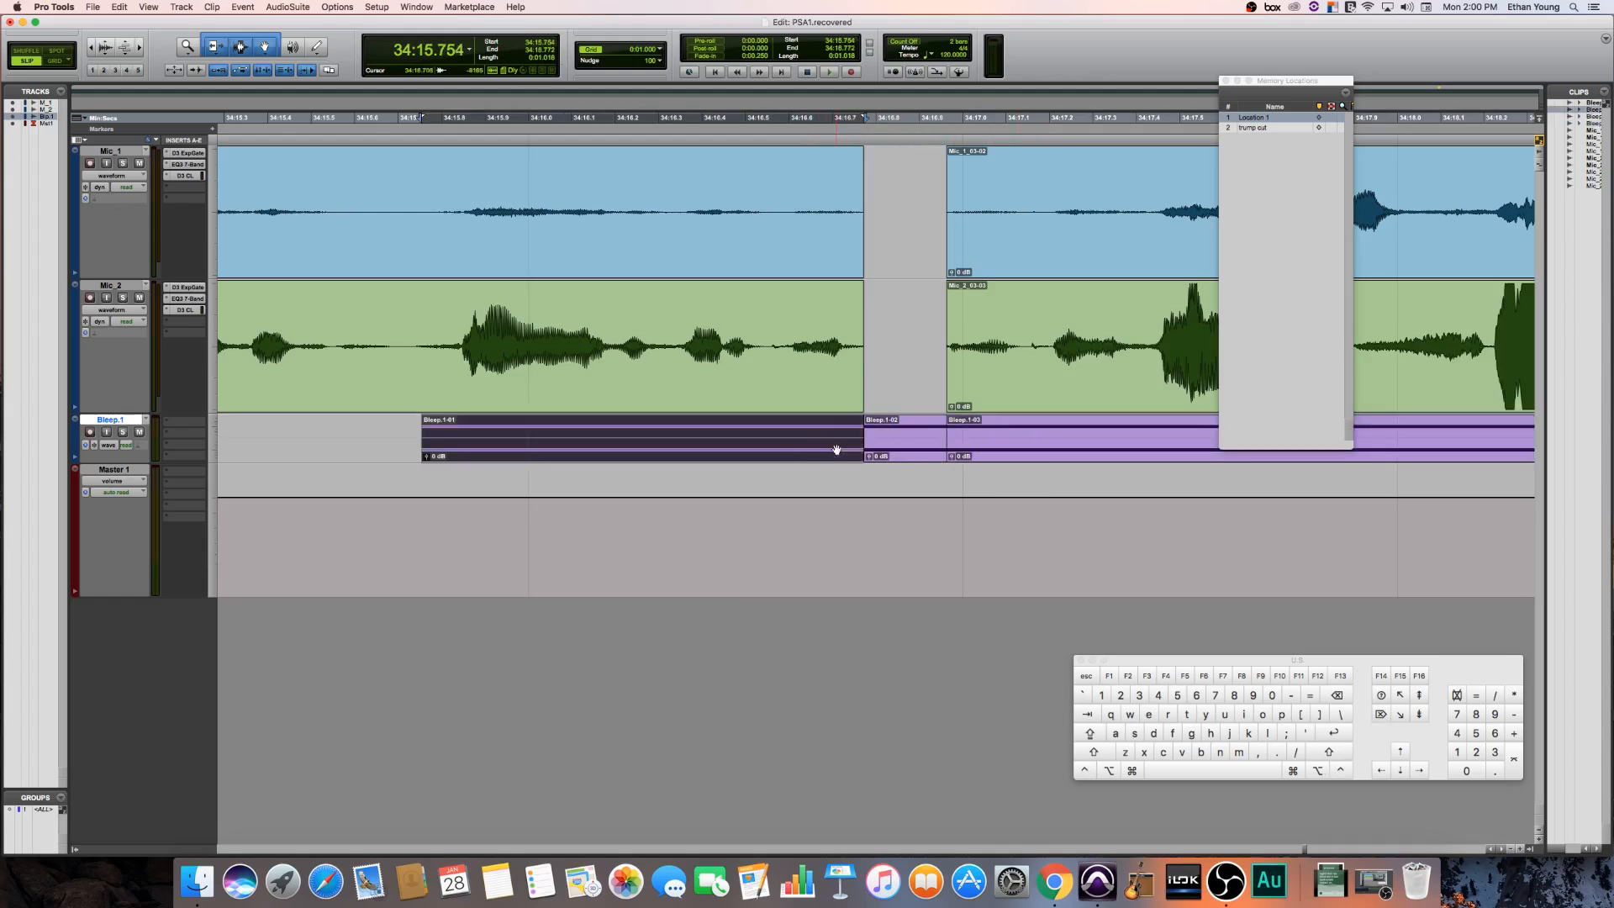
key("super+z")
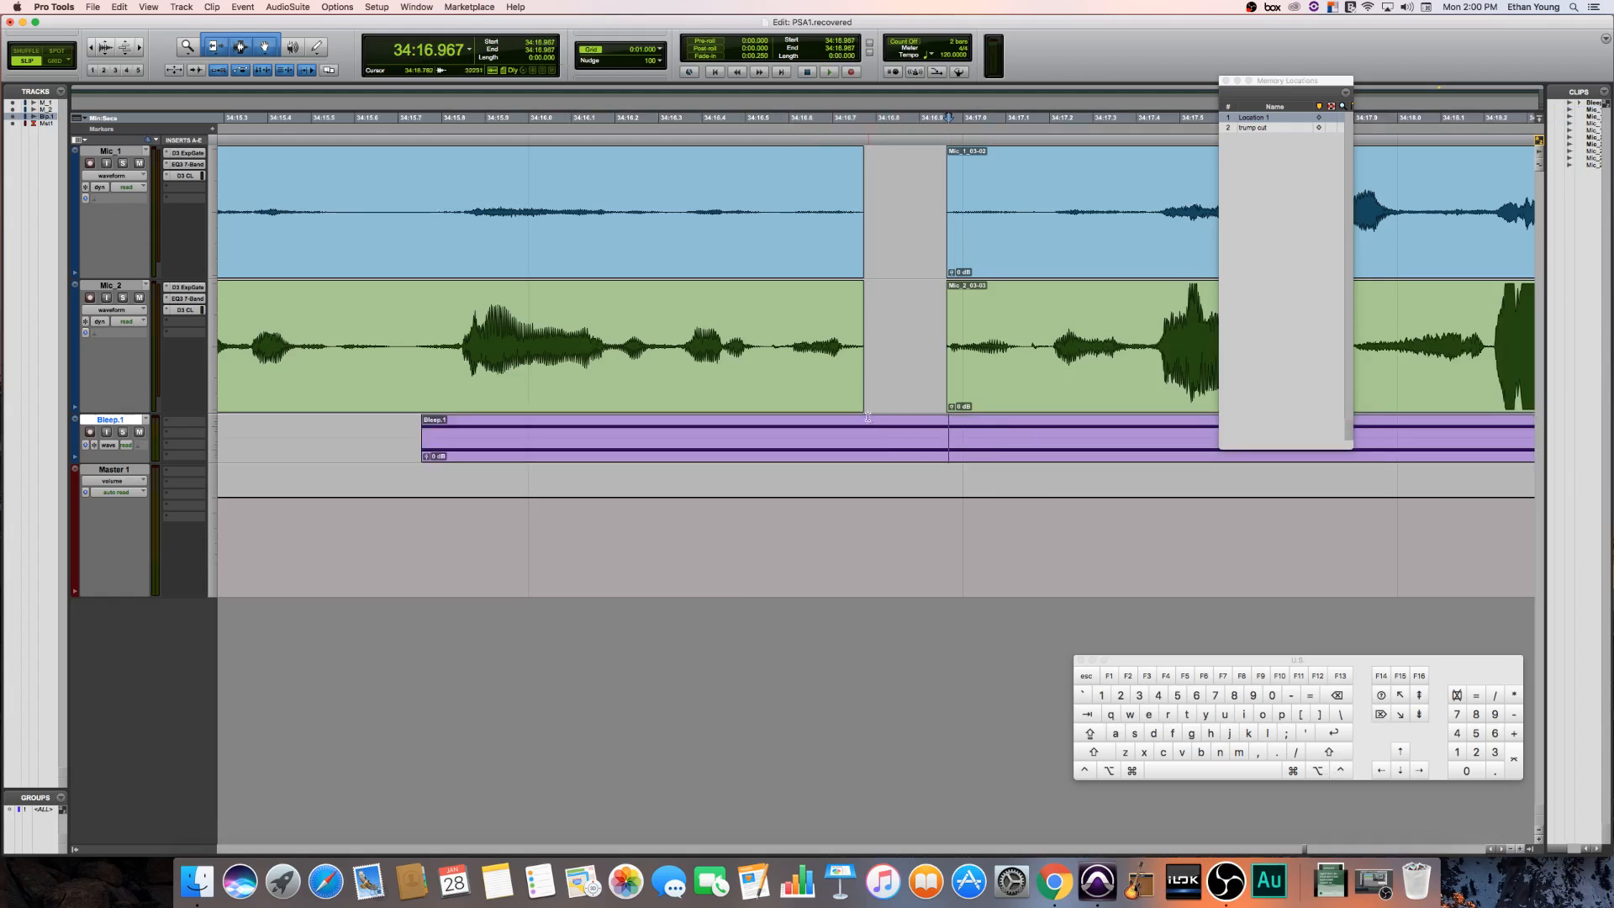
- Trim the bleep clip to the gap at the insertion point, with its start at 34:16.771 and its end at 34:16.964
left_click(863, 420)
key("a")
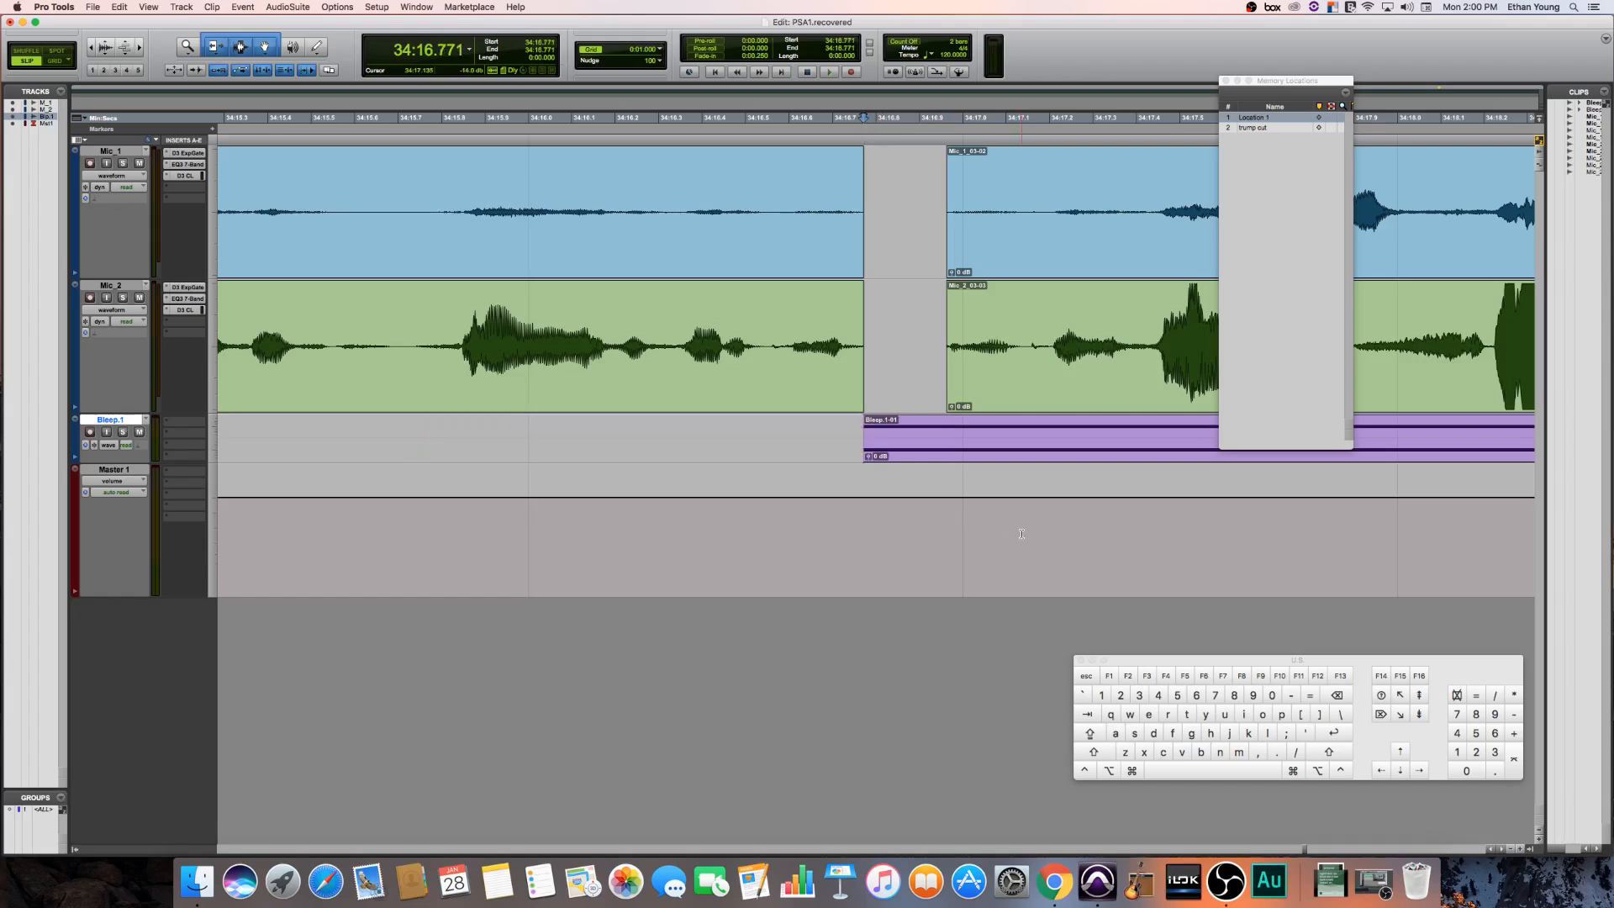
left_click(952, 428)
key("s")
scroll(977, 473, "right", 2)
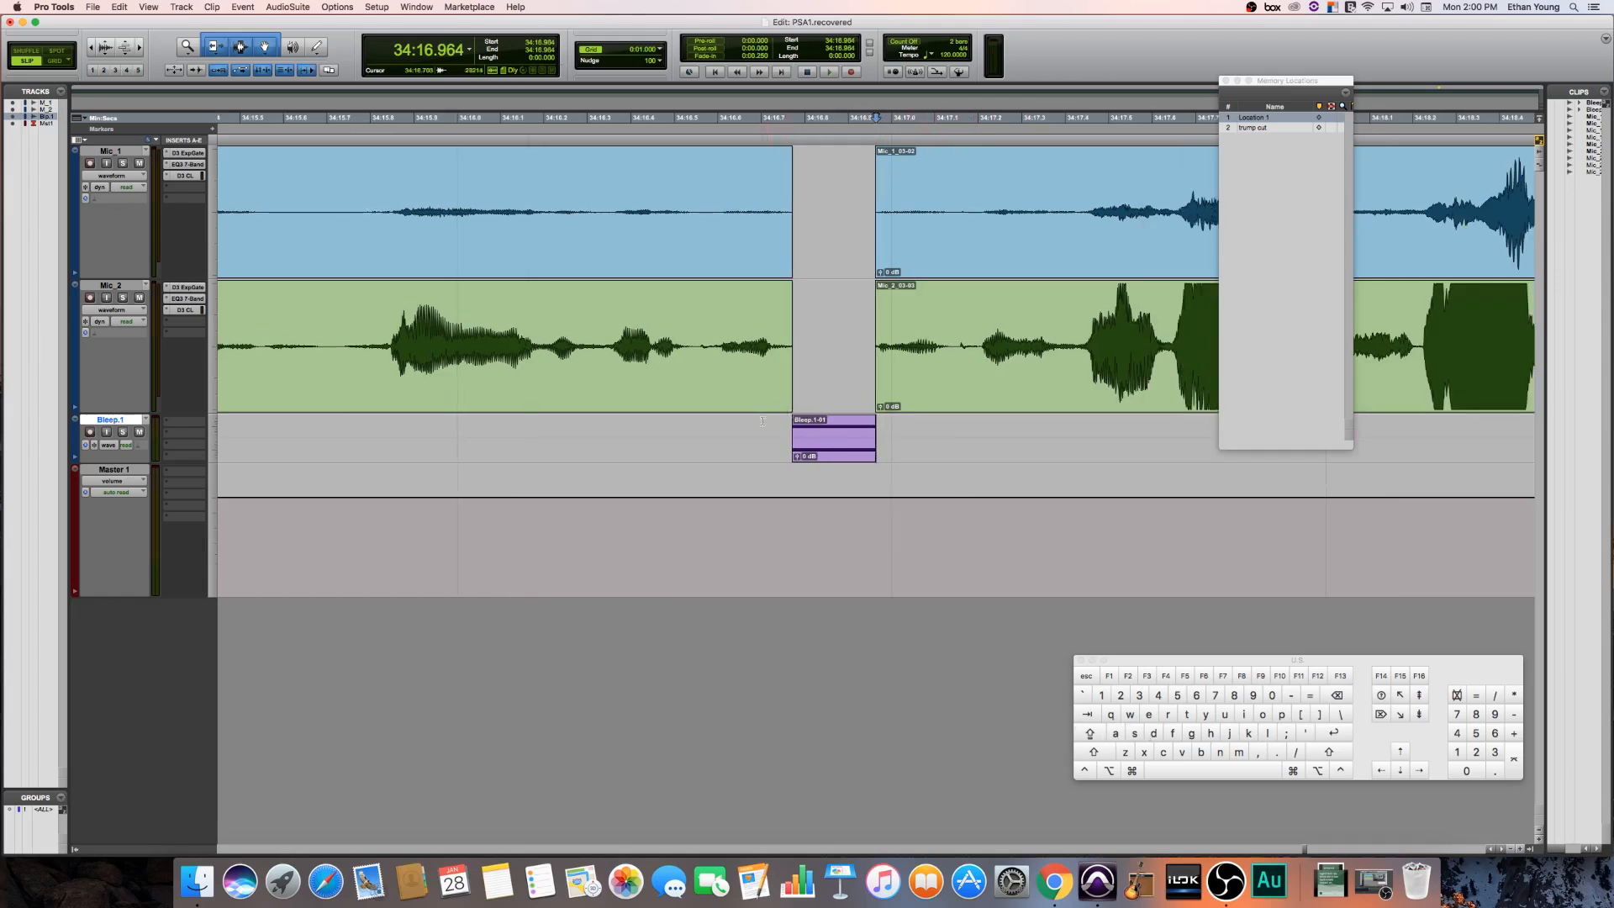
- Undo the accidental trim of the Mic_2 clip after the gap and both trims of the bleep clip
left_click(881, 401)
key("super+z")
key("super+z")
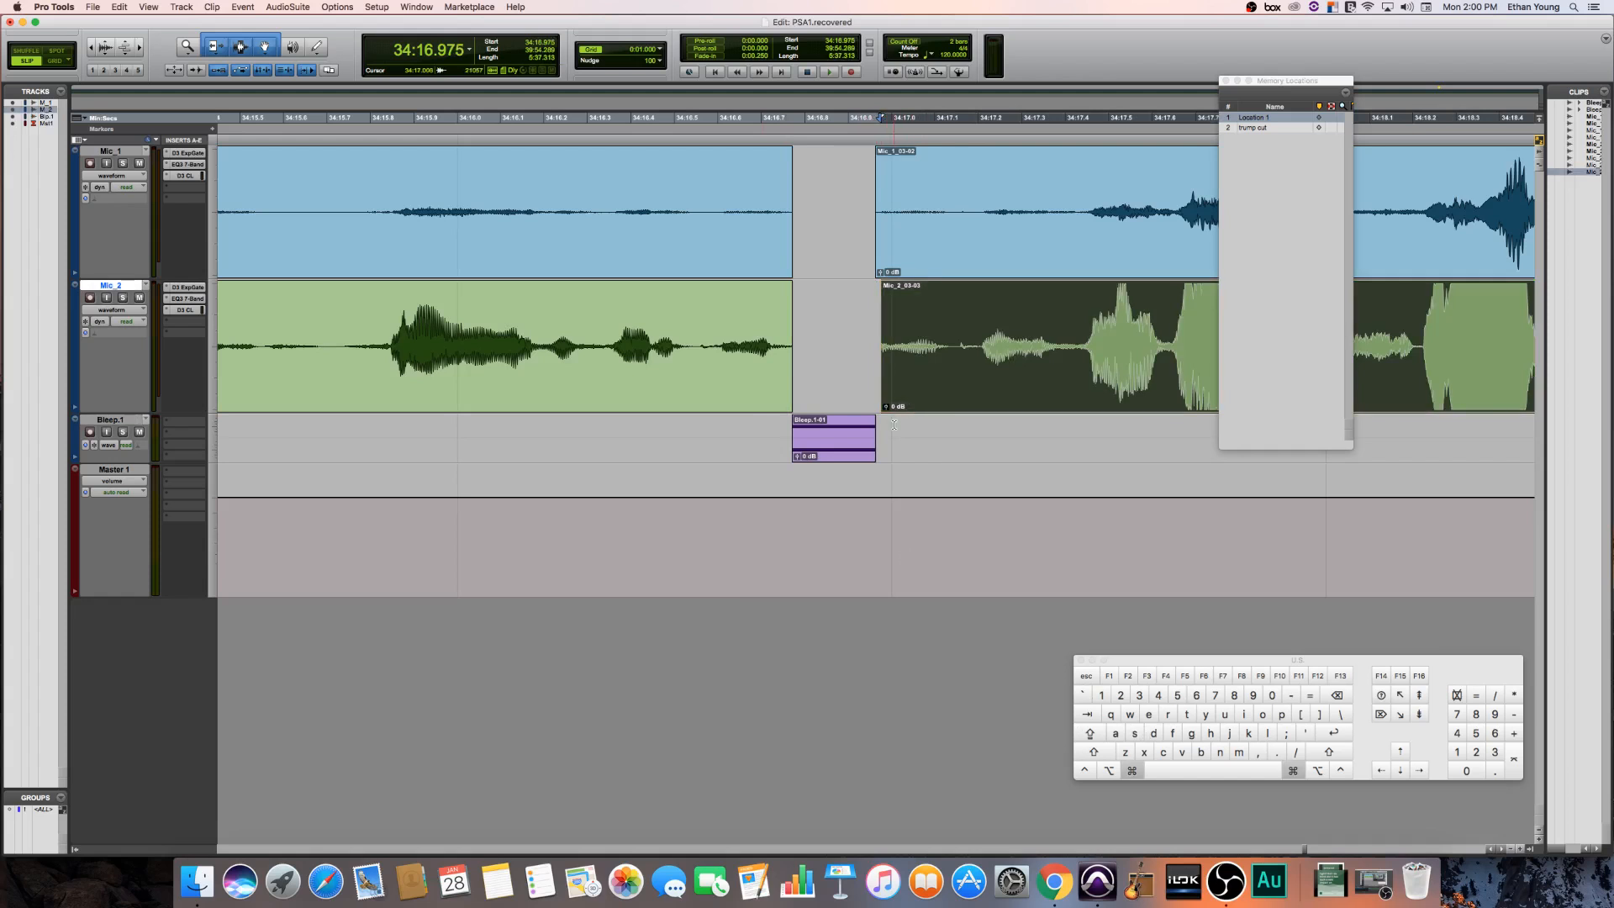
key("super+z")
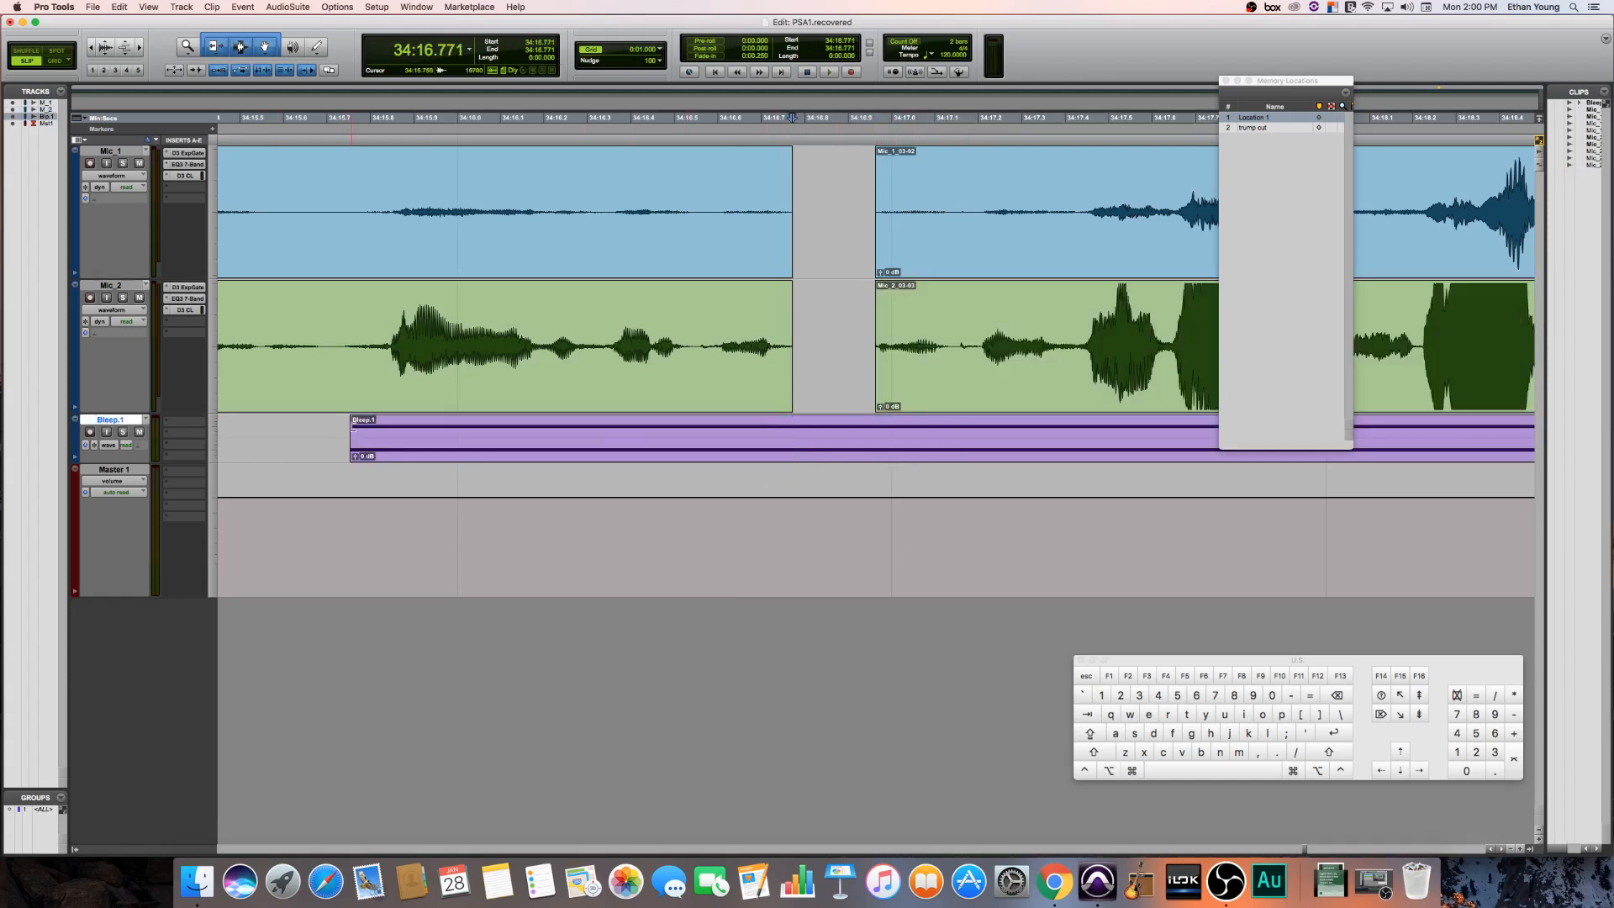
- Trim the bleep clip's start to about 34:16.769 and its end to about 34:16.967 to match the gap
left_click_drag(357, 429, 784, 433)
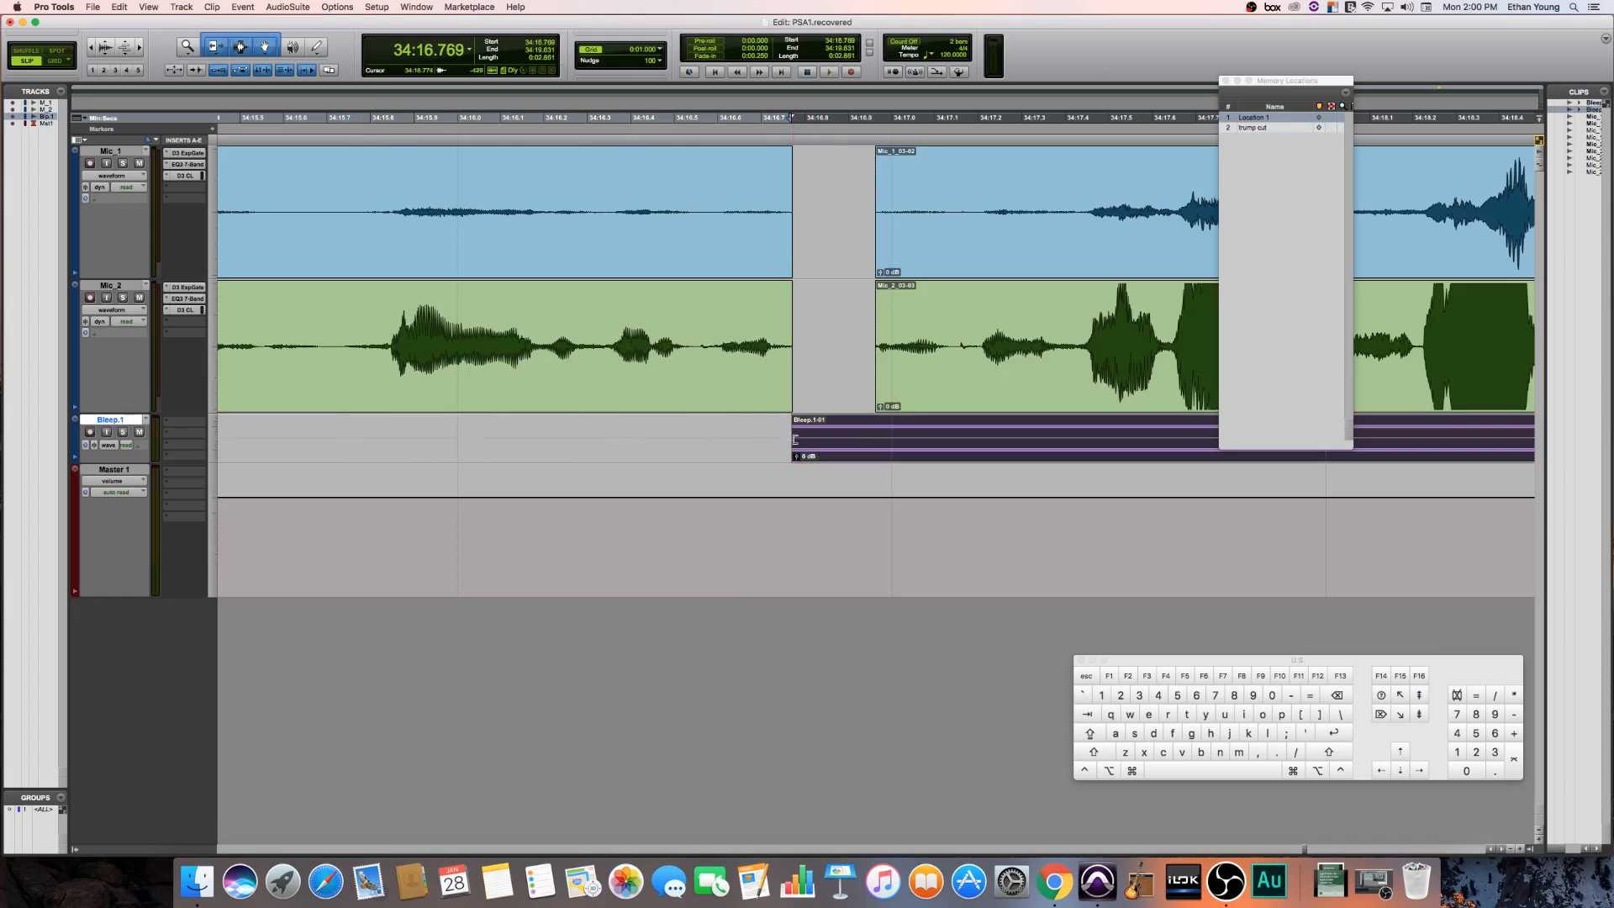
left_click_drag(795, 430, 793, 434)
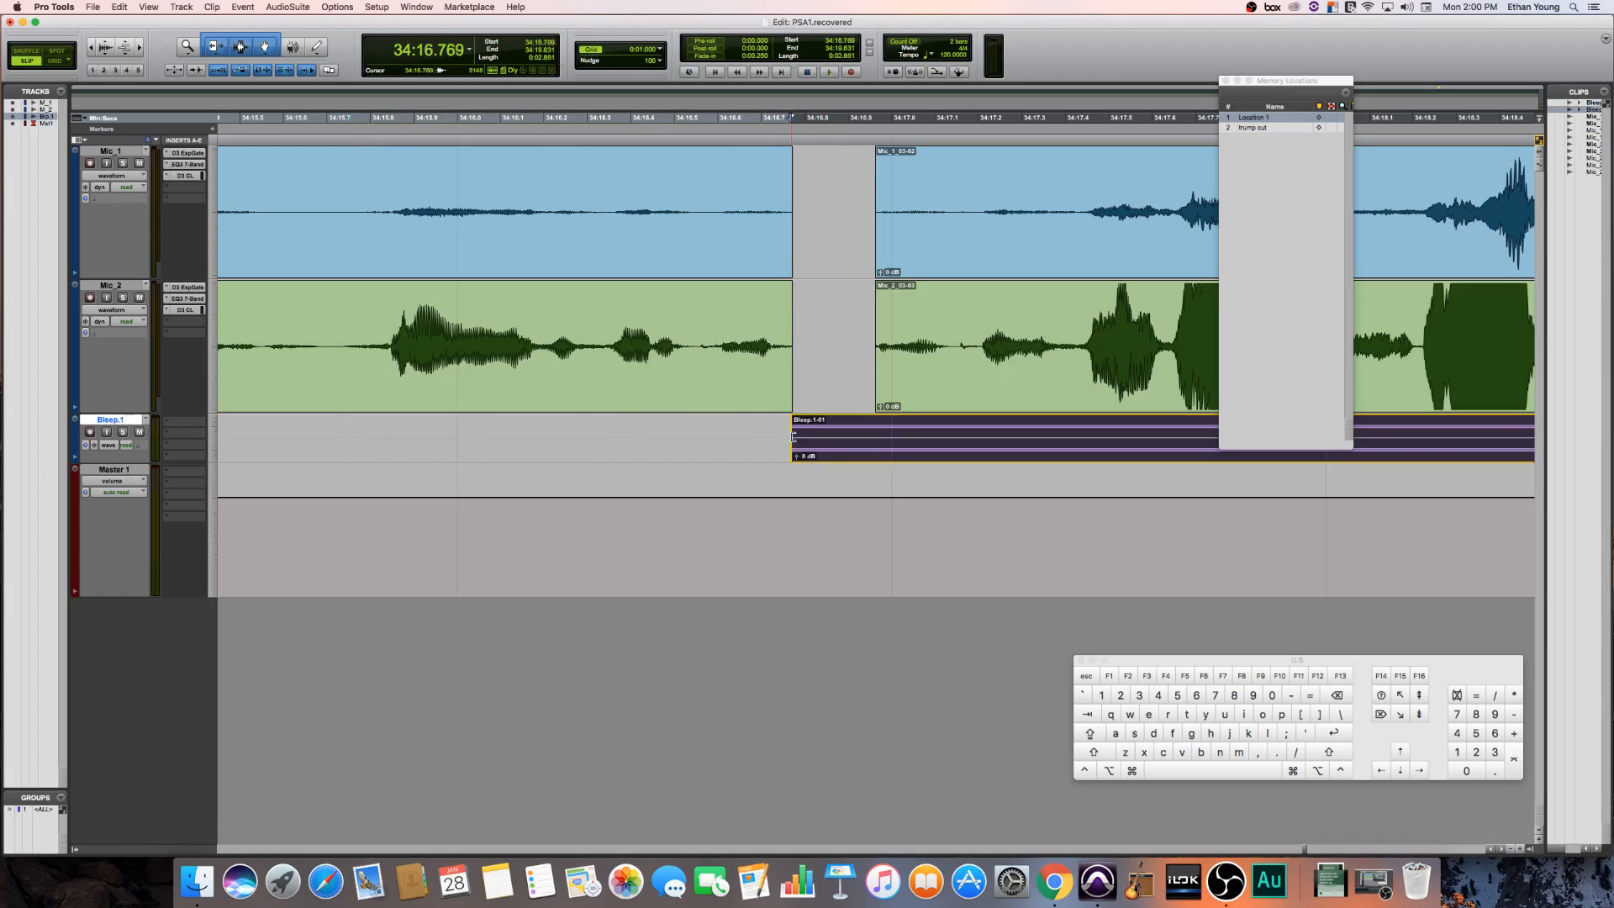
left_click(877, 426)
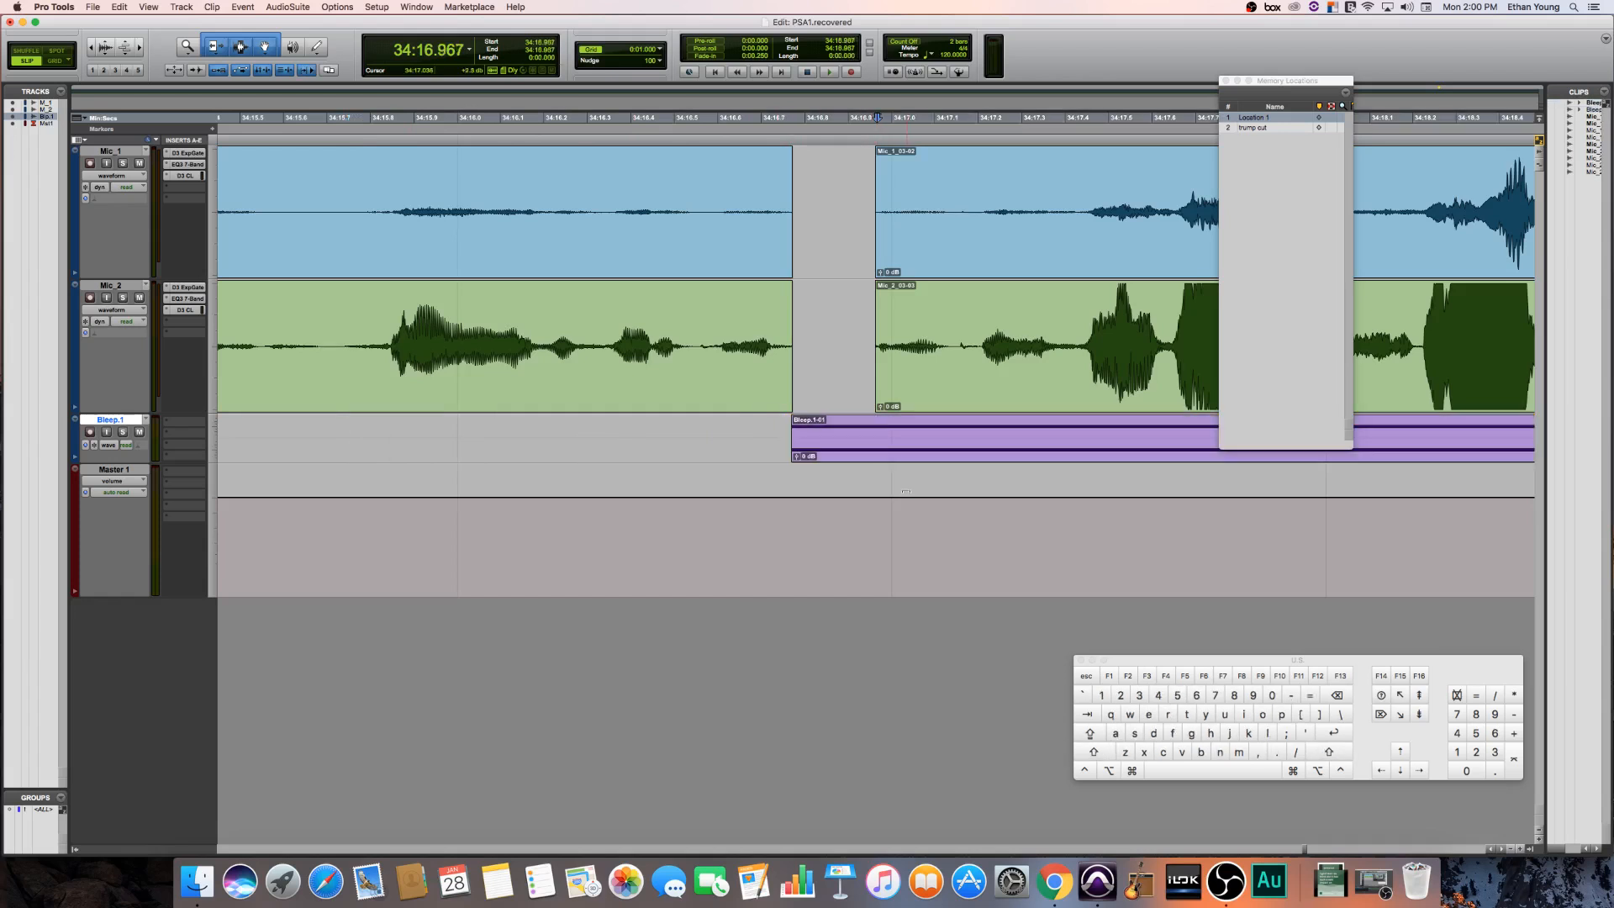
key("s")
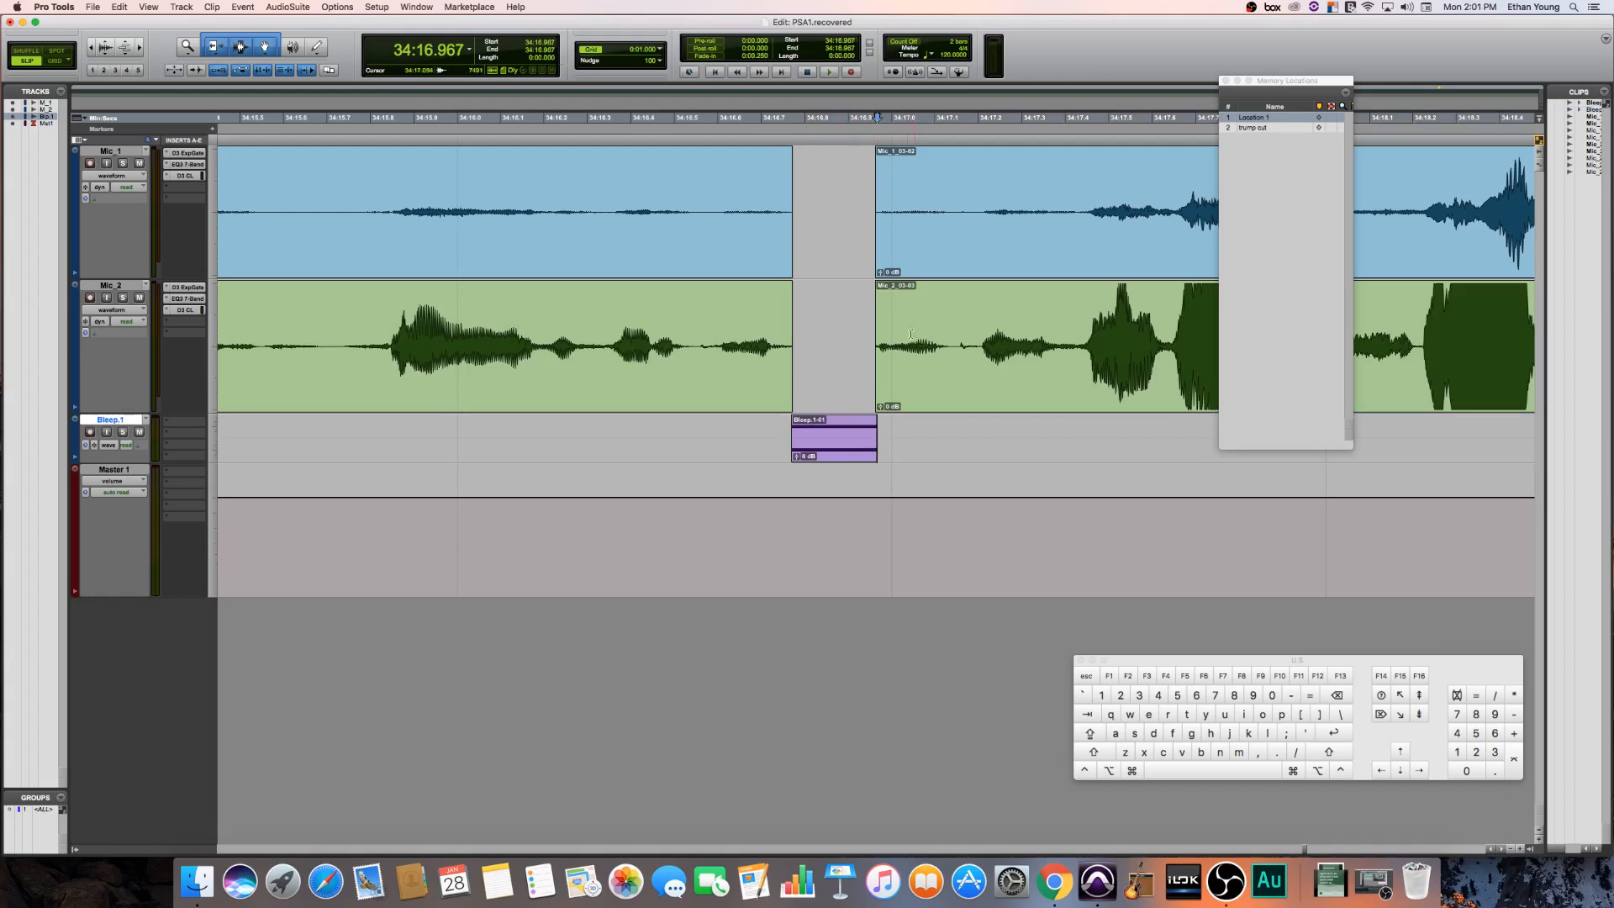
- Play from about 34:16.185 through the gap to check the trimmed bleep
left_click(538, 220)
key("space")
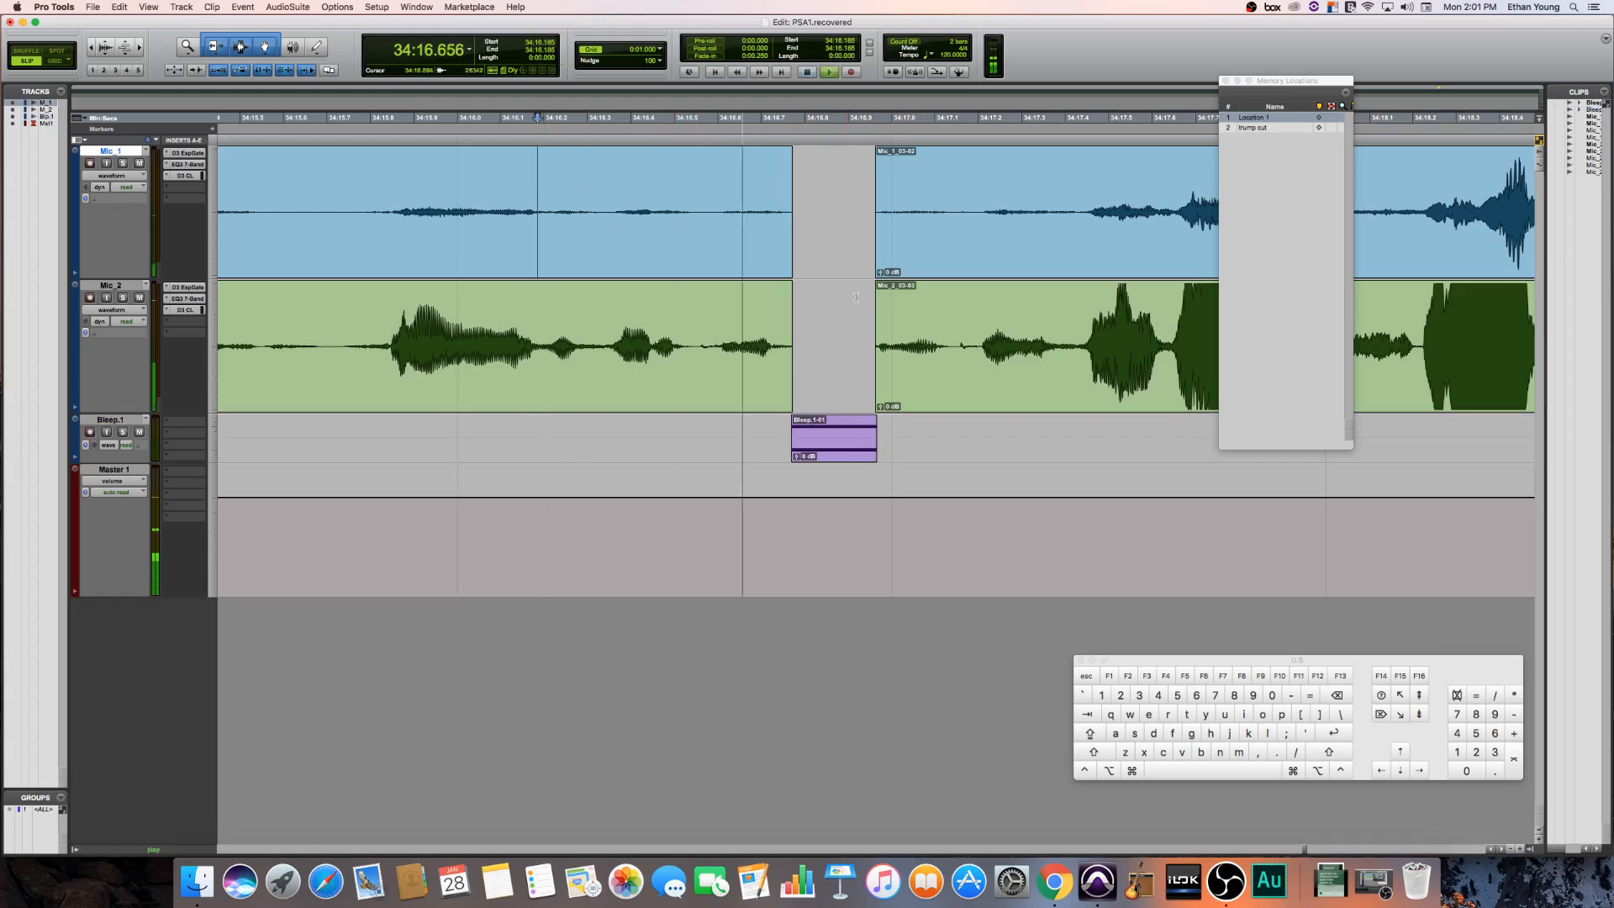
left_click(851, 270)
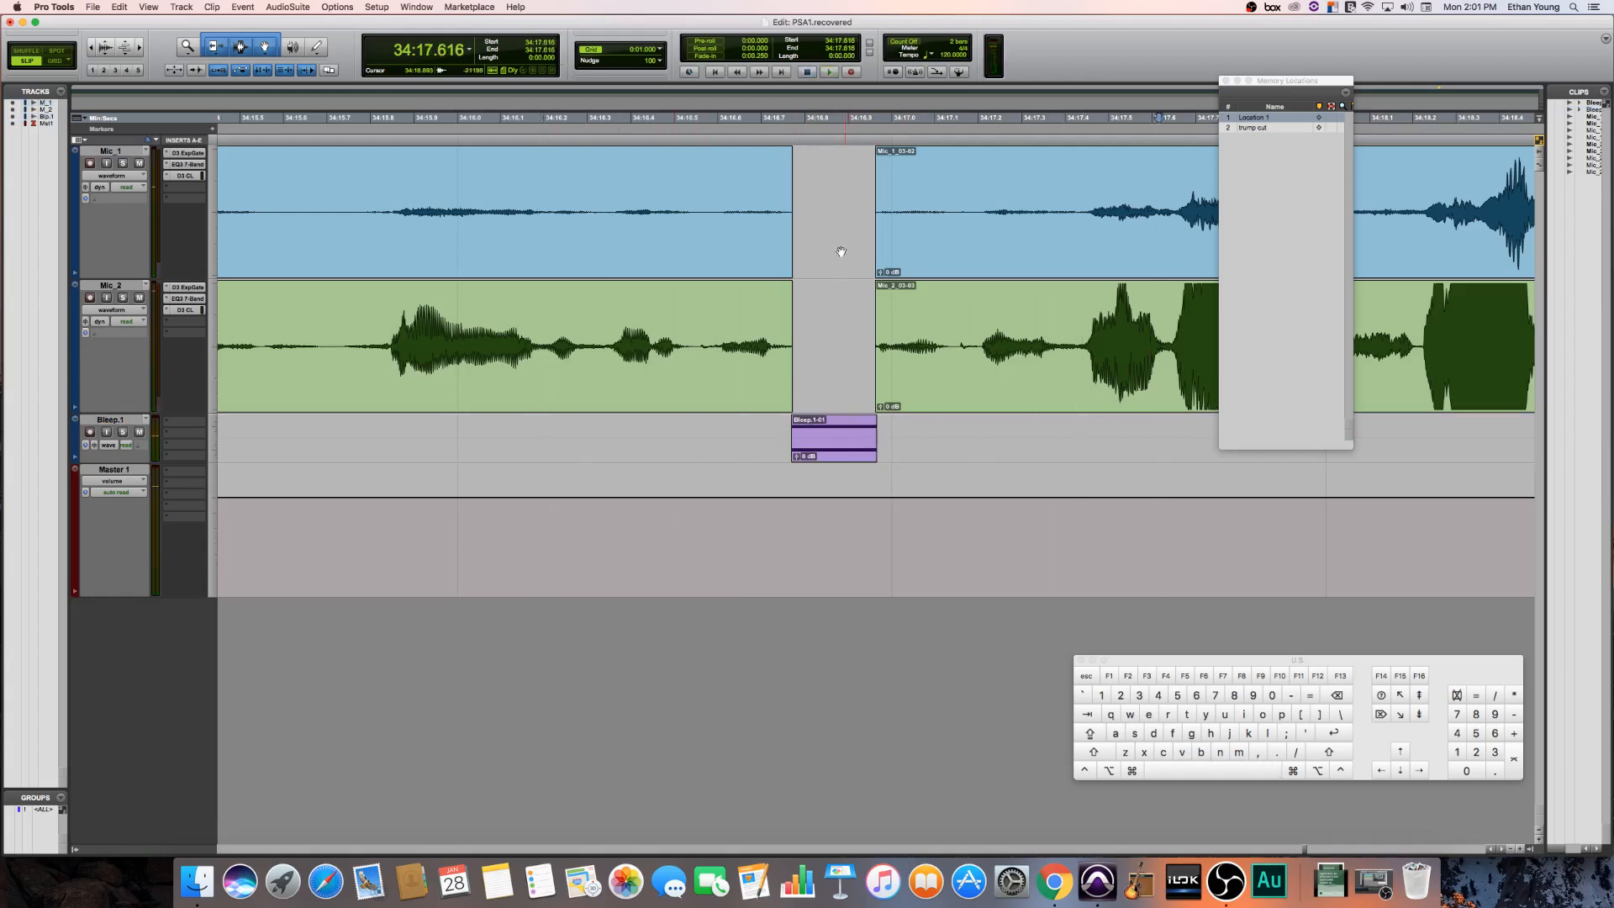
left_click(840, 177)
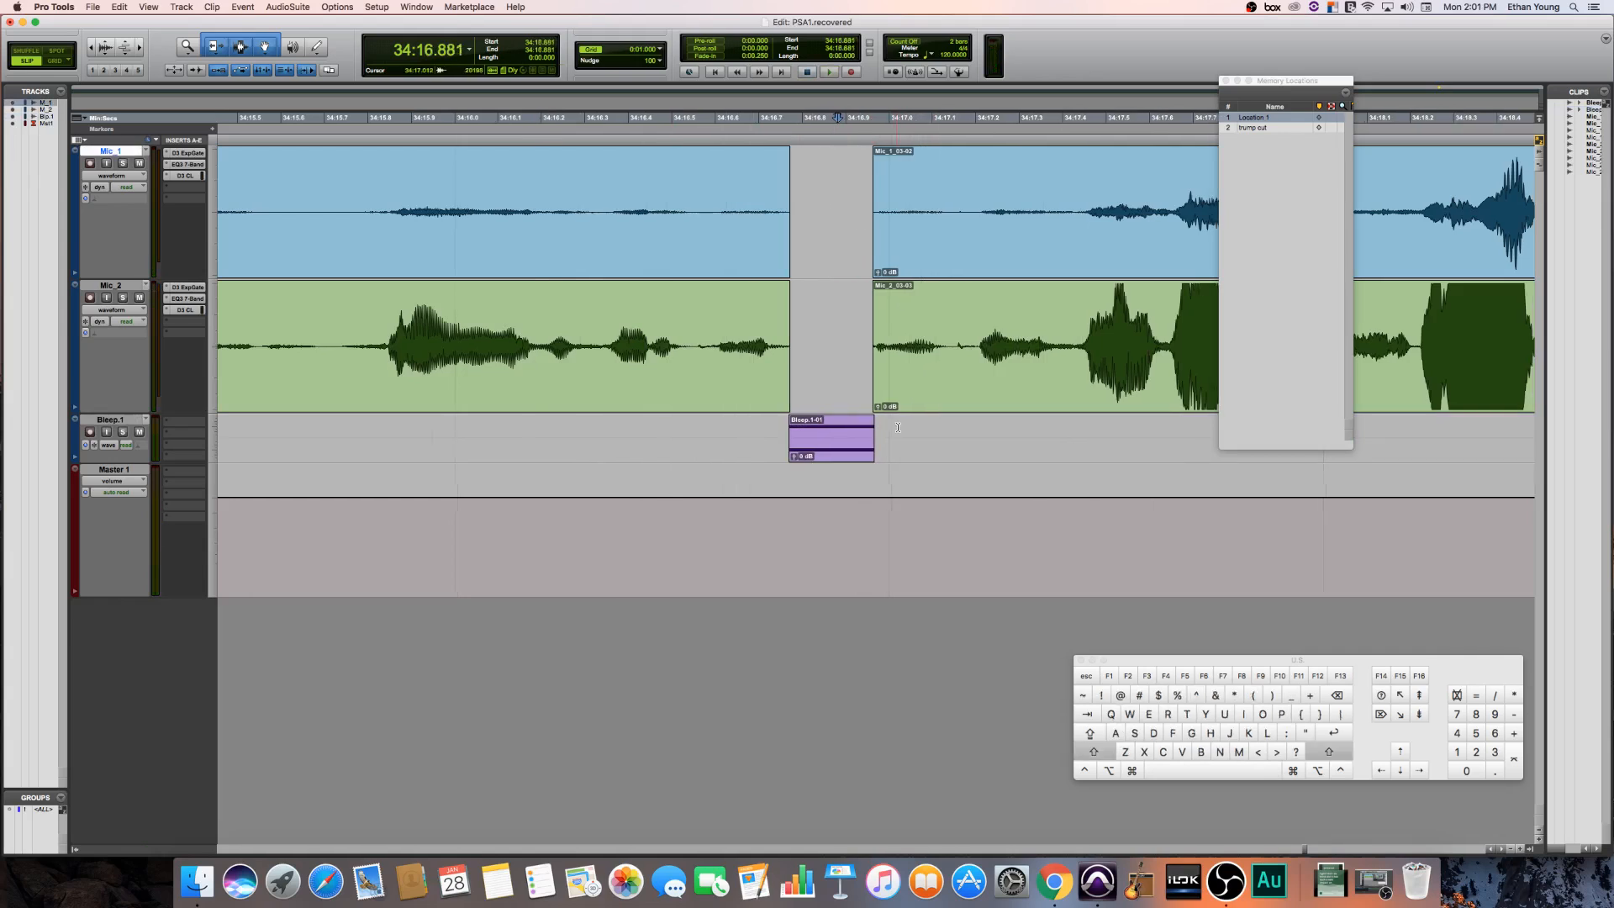
- Examine the recording around the bleeped gap, both in the wider timeline and up close
scroll(898, 428, "right", 8)
scroll(898, 427, "left", 15)
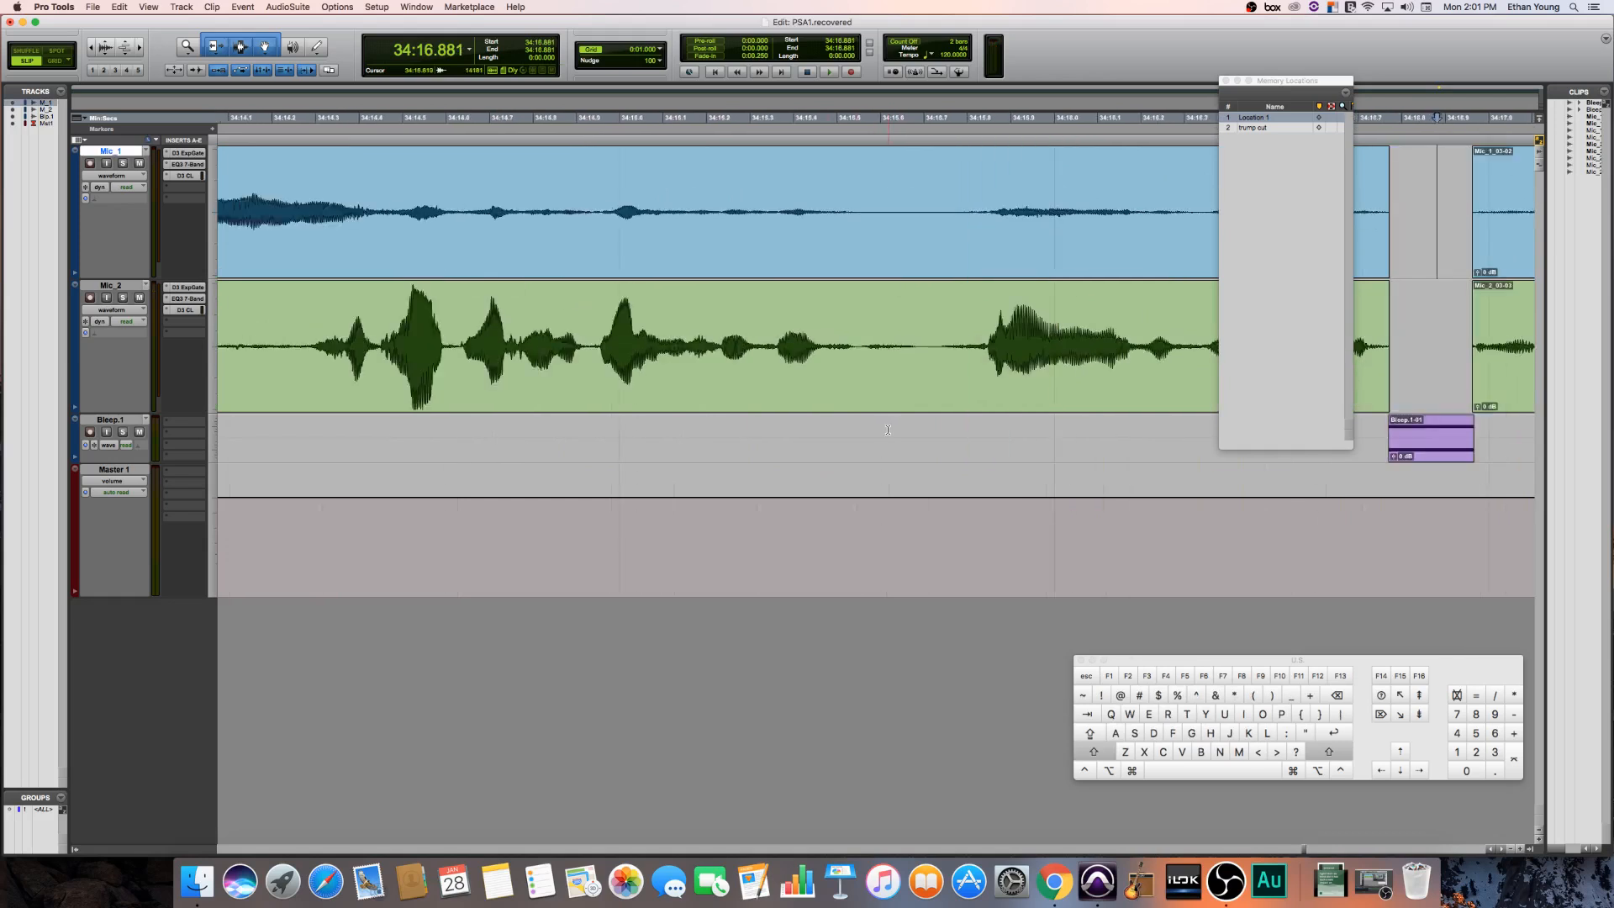
scroll(888, 429, "right", 8)
scroll(886, 429, "left", 10)
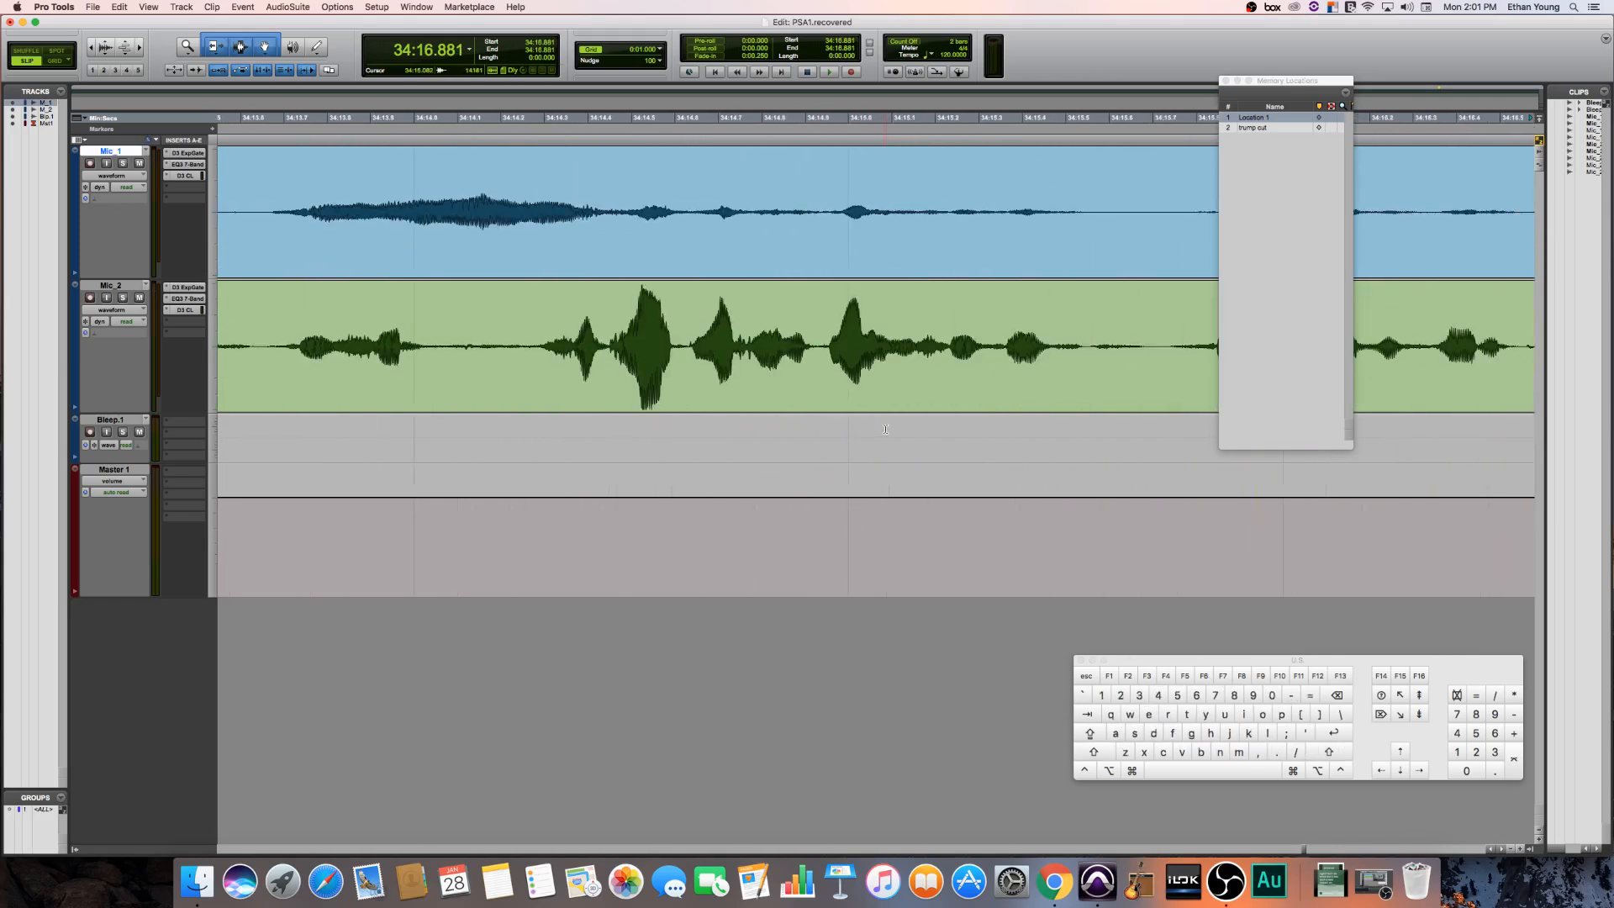
scroll(844, 414, "left", 5)
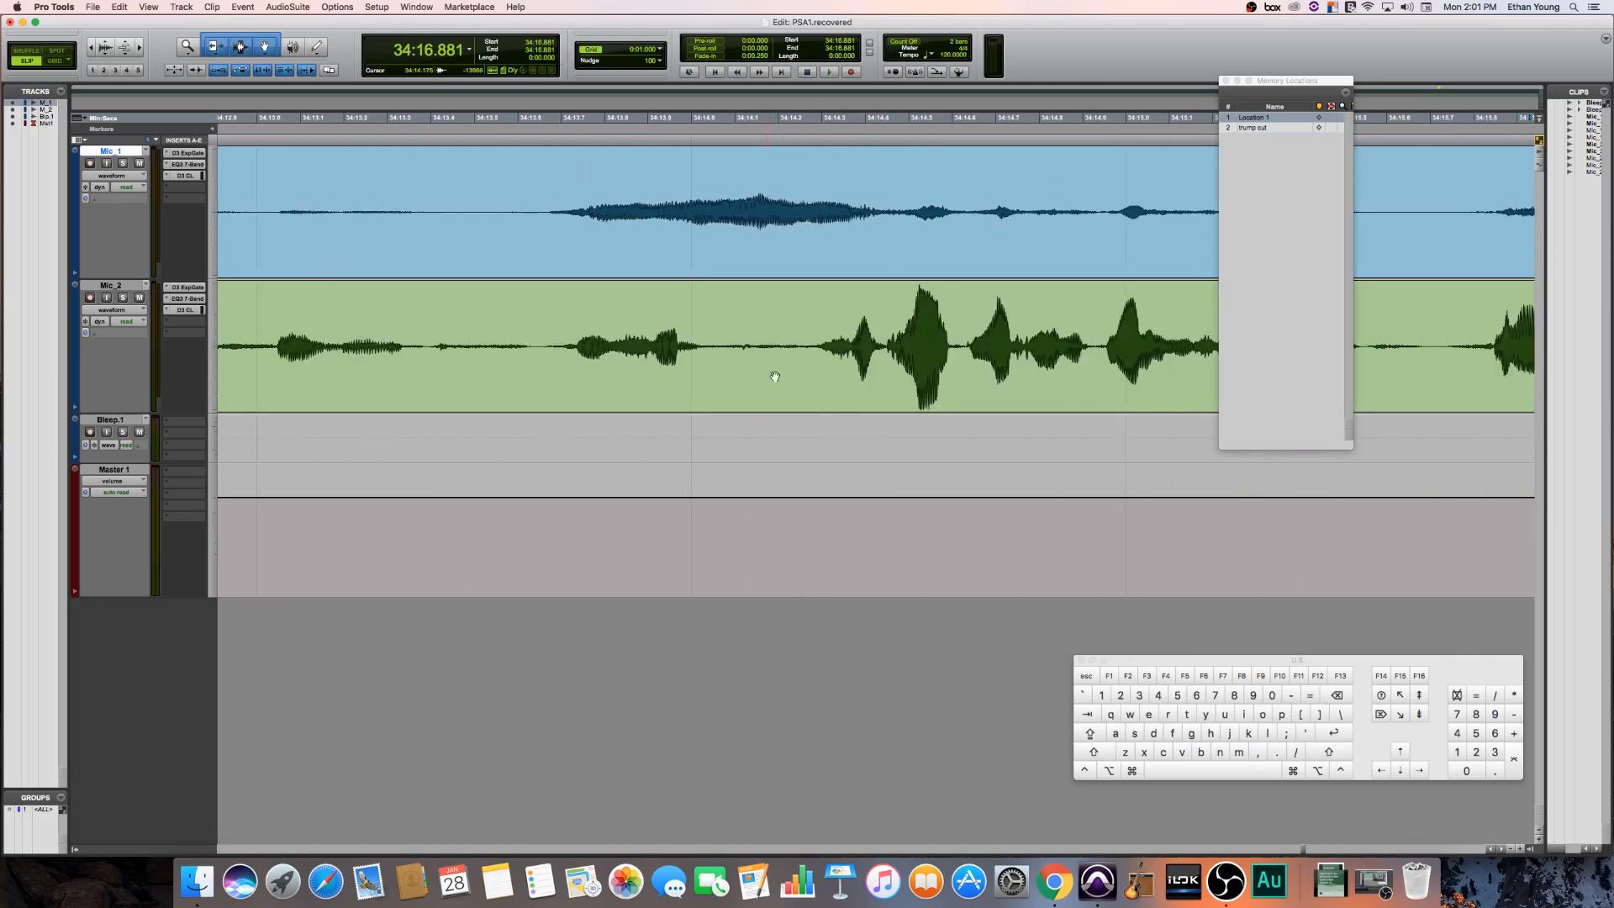
key("r")
key("r")
key("r")
key("r")
key("r")
key("r")
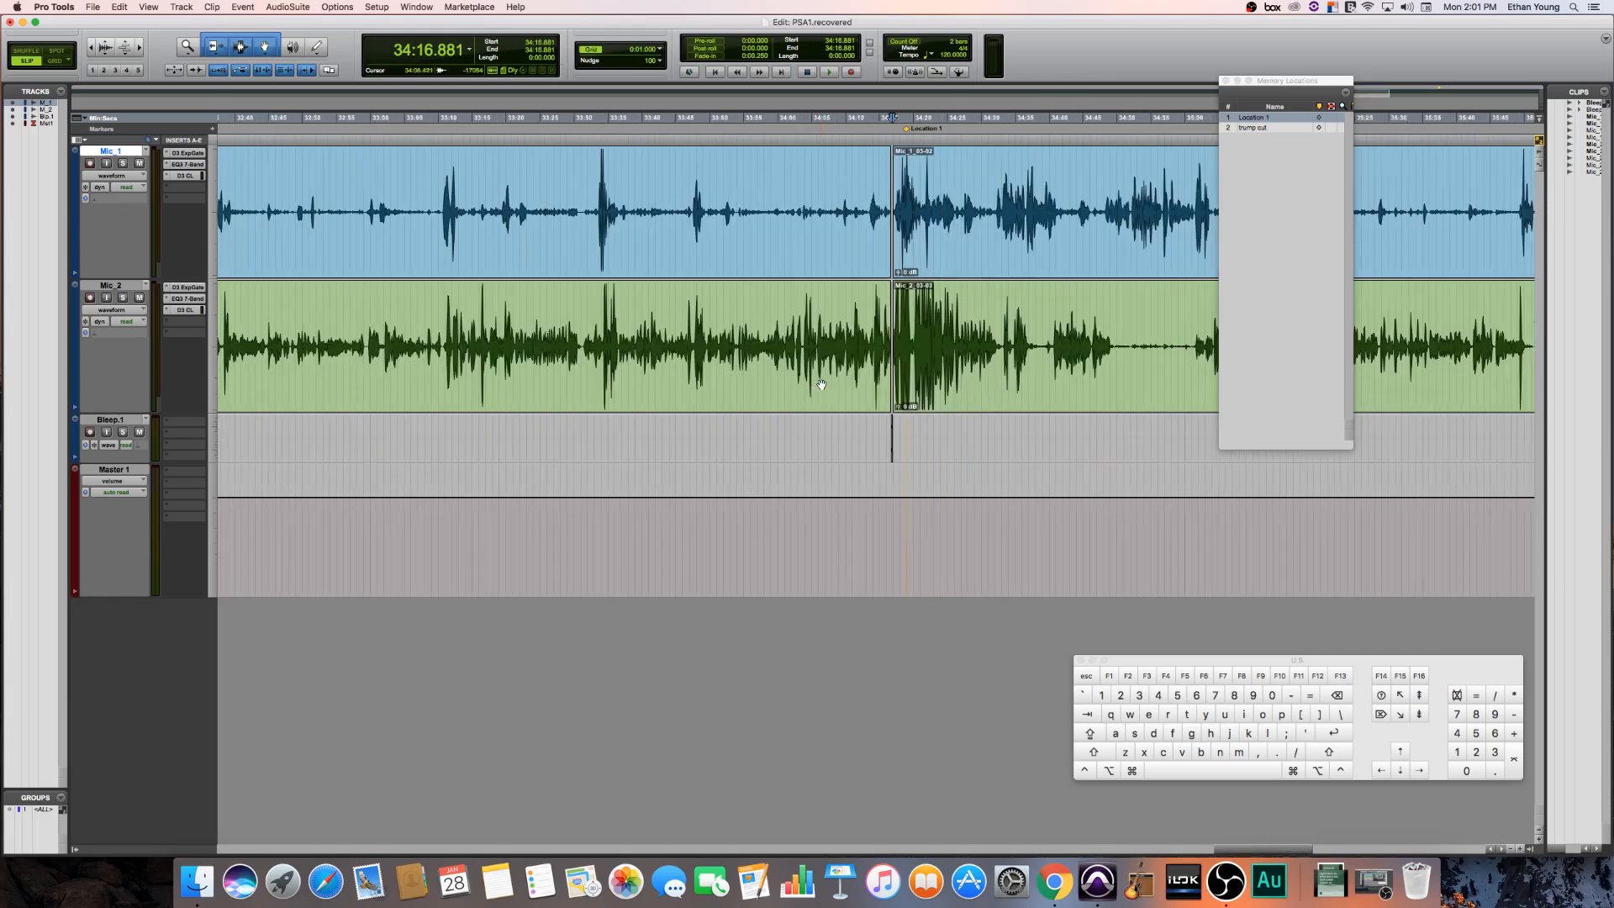
key("t")
key("t")
key("t")
key("t")
key("t")
key("t")
key("t")
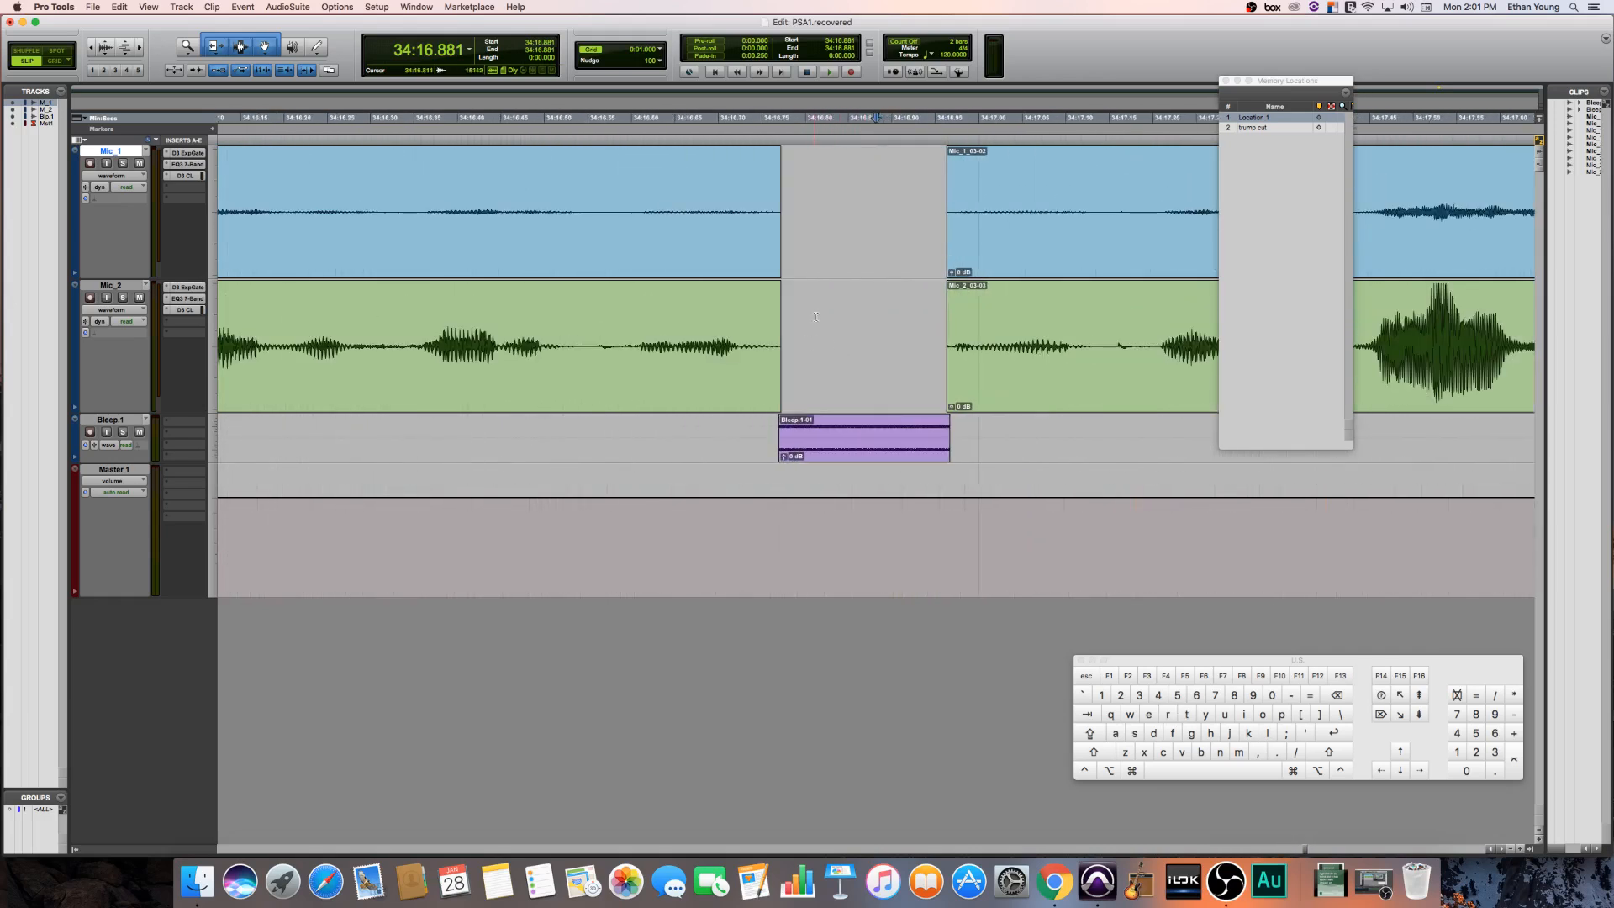
left_click(816, 317)
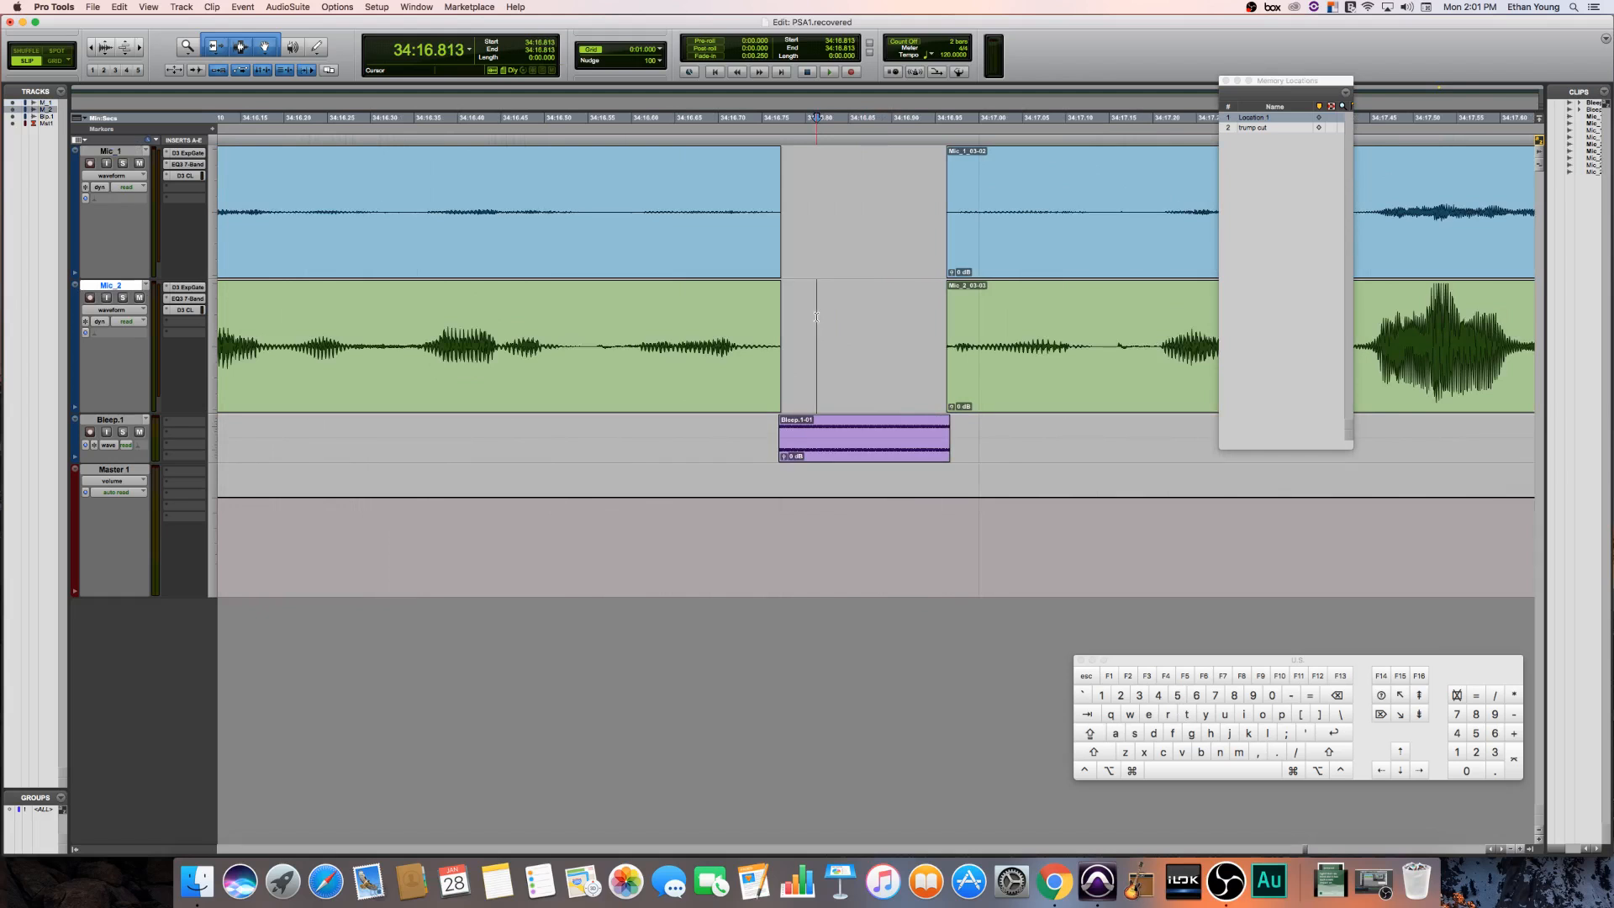
- Return to the start of the session, play a short passage from about 0:03.0 and place the cursor at 0:03.691 on Mic_1
key("Return")
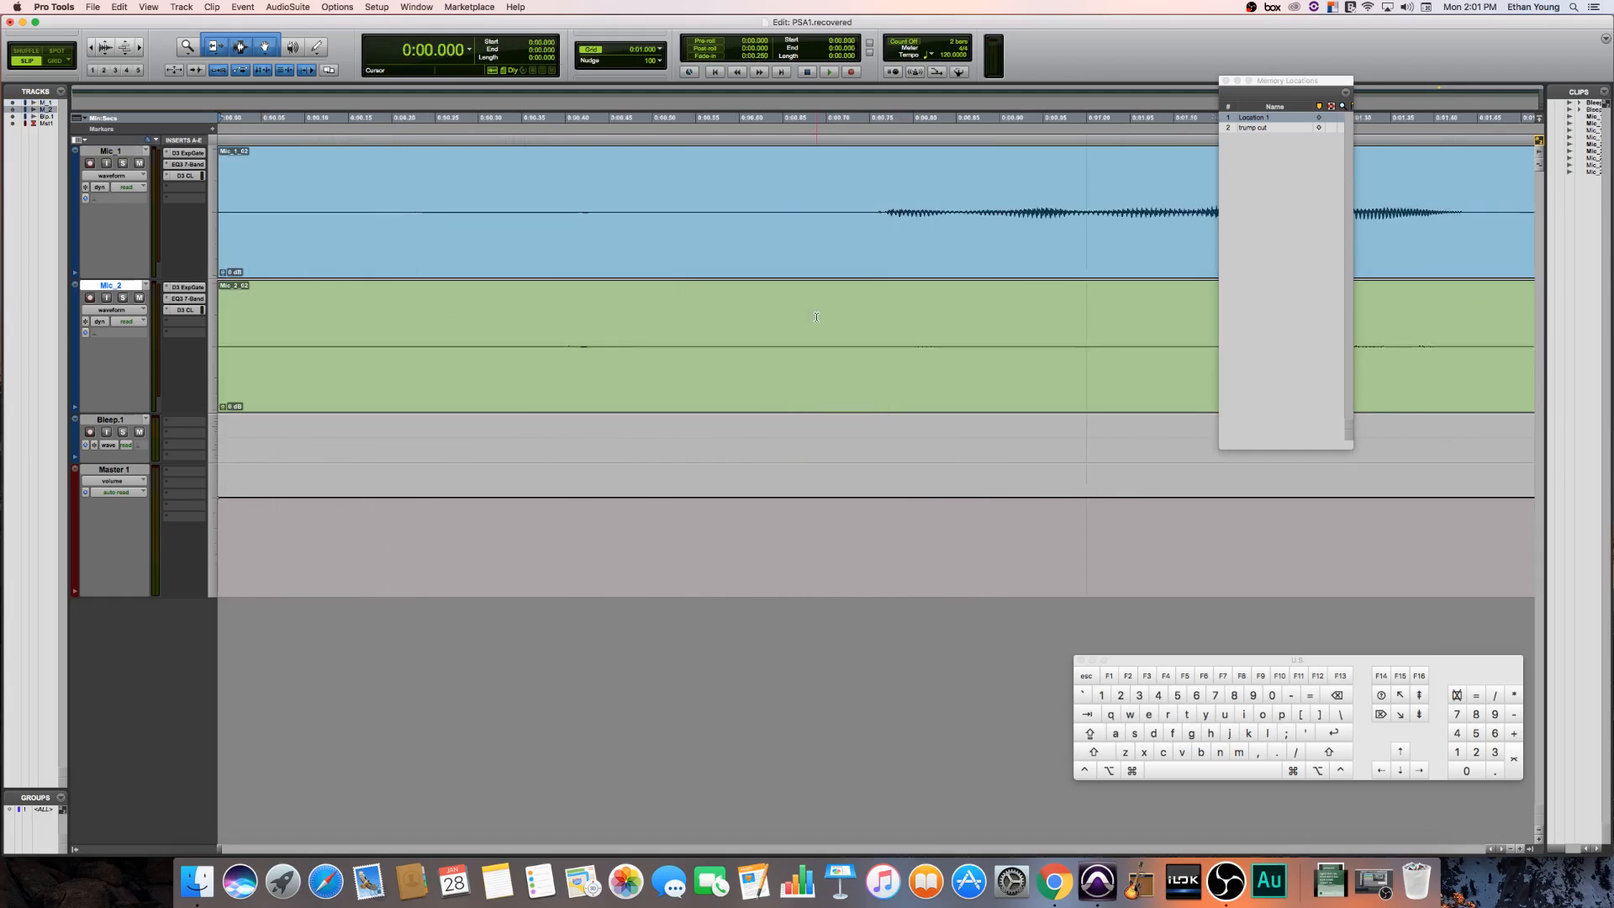
key("r")
key("r")
key("r")
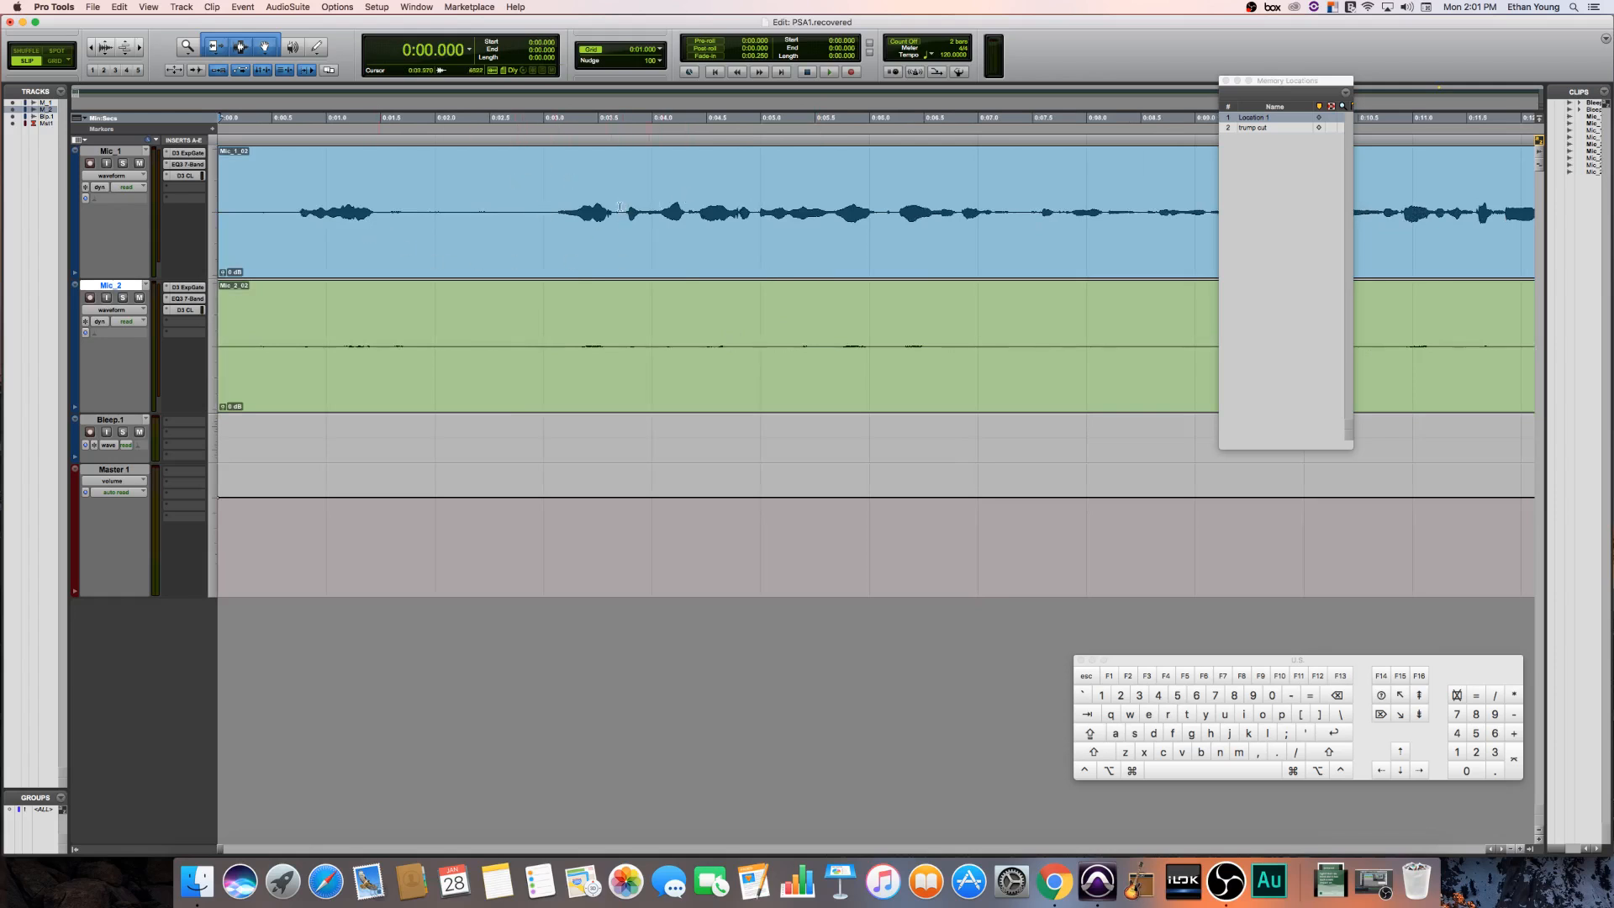
key("r")
left_click(382, 200)
key("space")
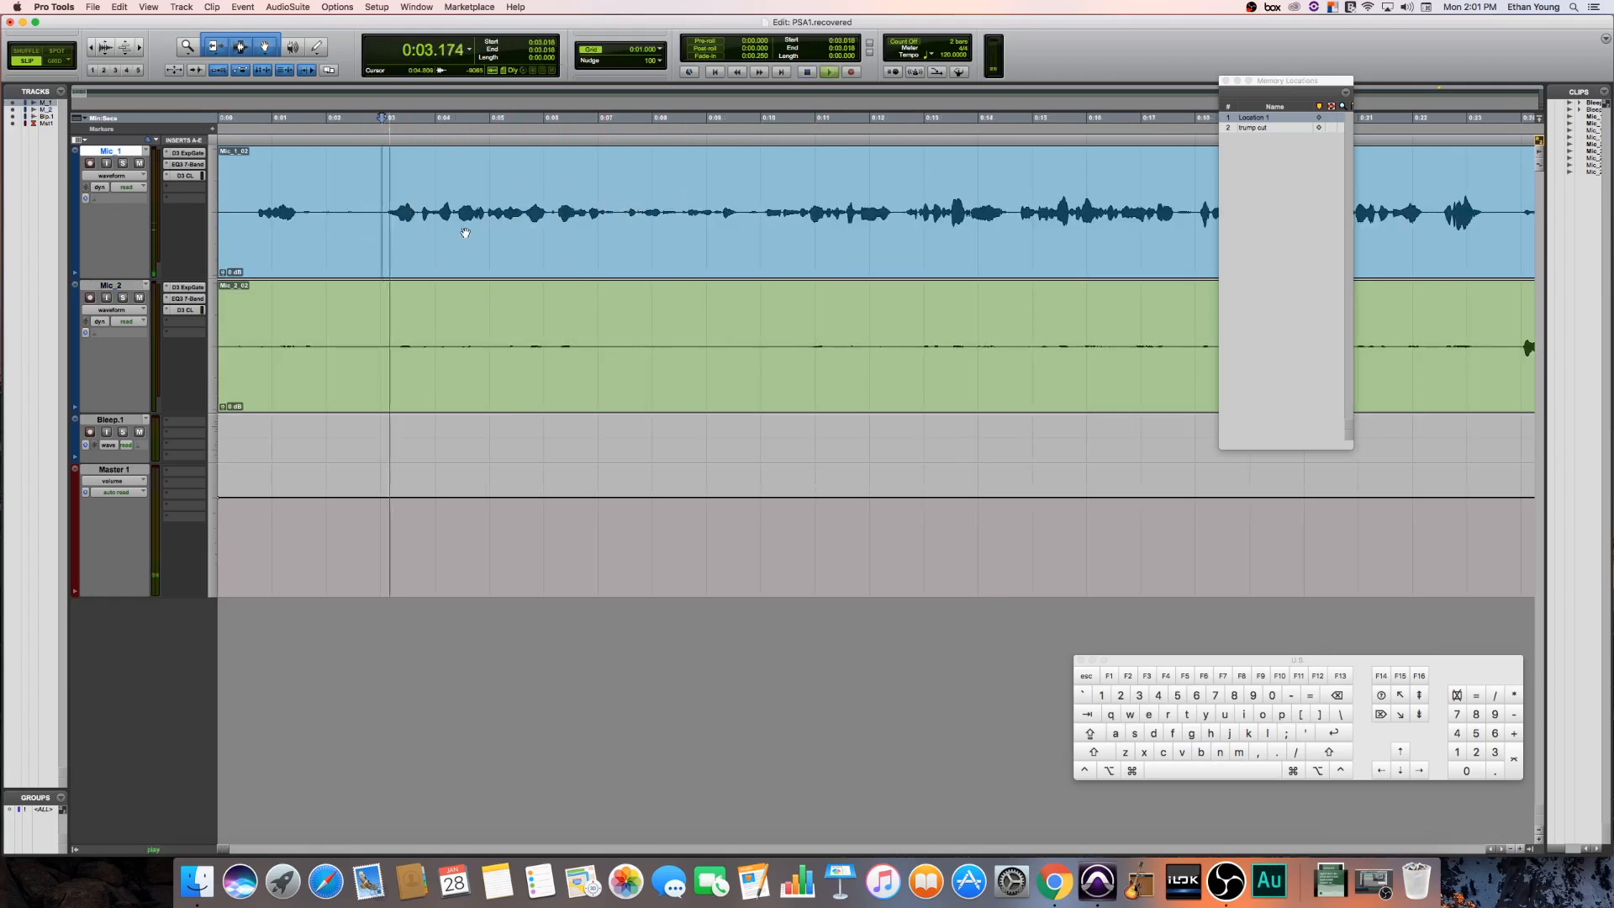
left_click(418, 208)
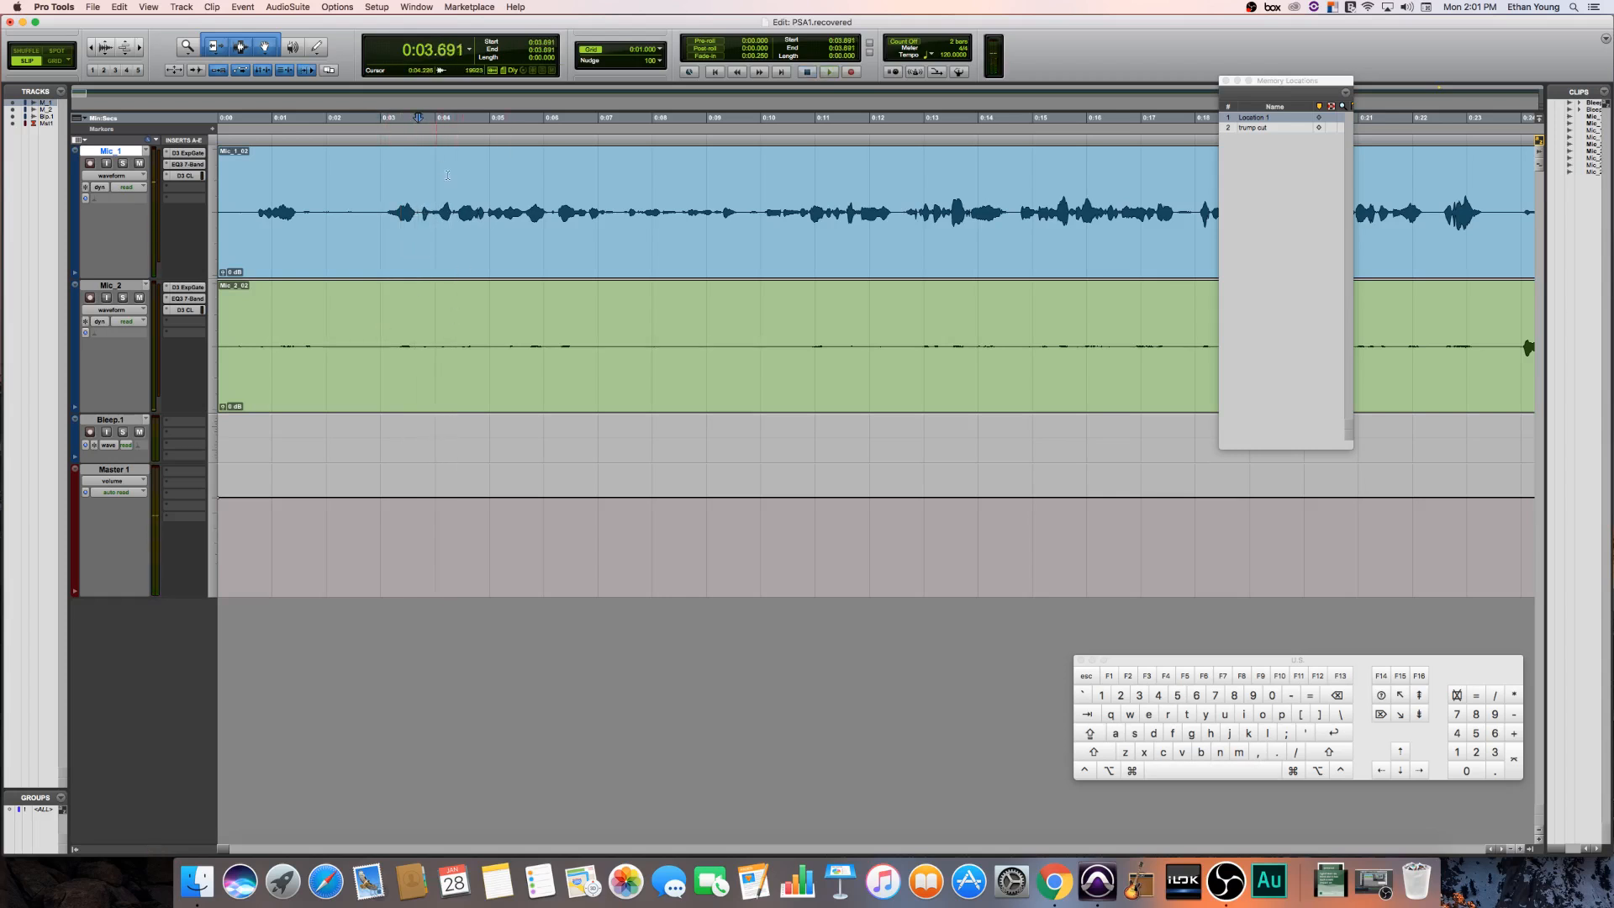
- Trim the start of the Mic_1 and Mic_2 clips to 0:03.691
key("a")
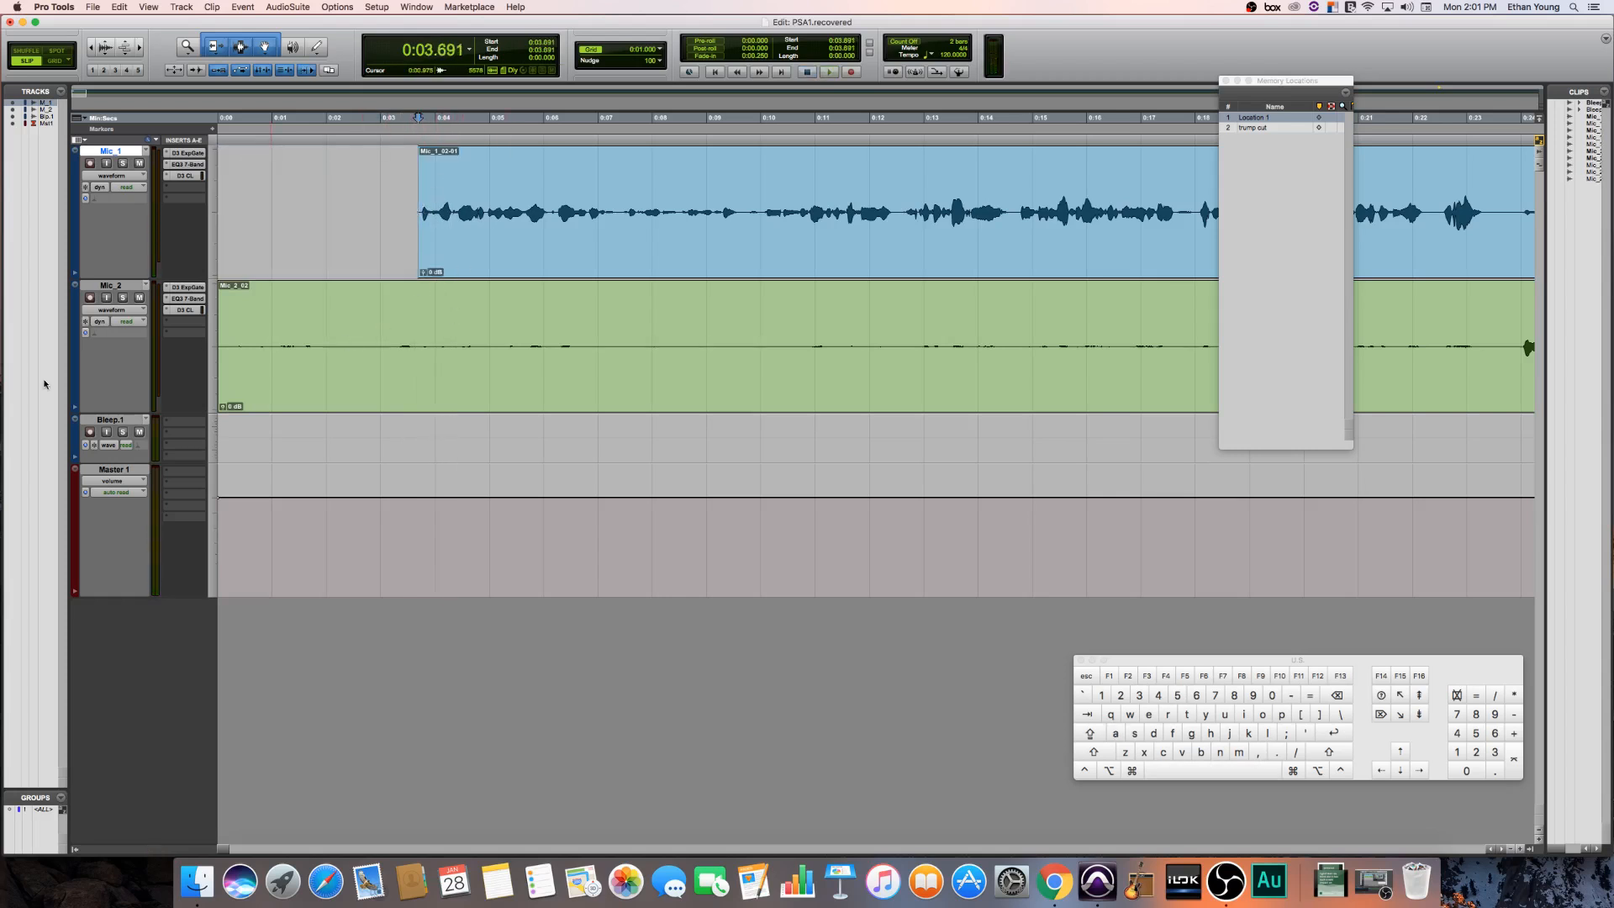
left_click(117, 287)
key("a")
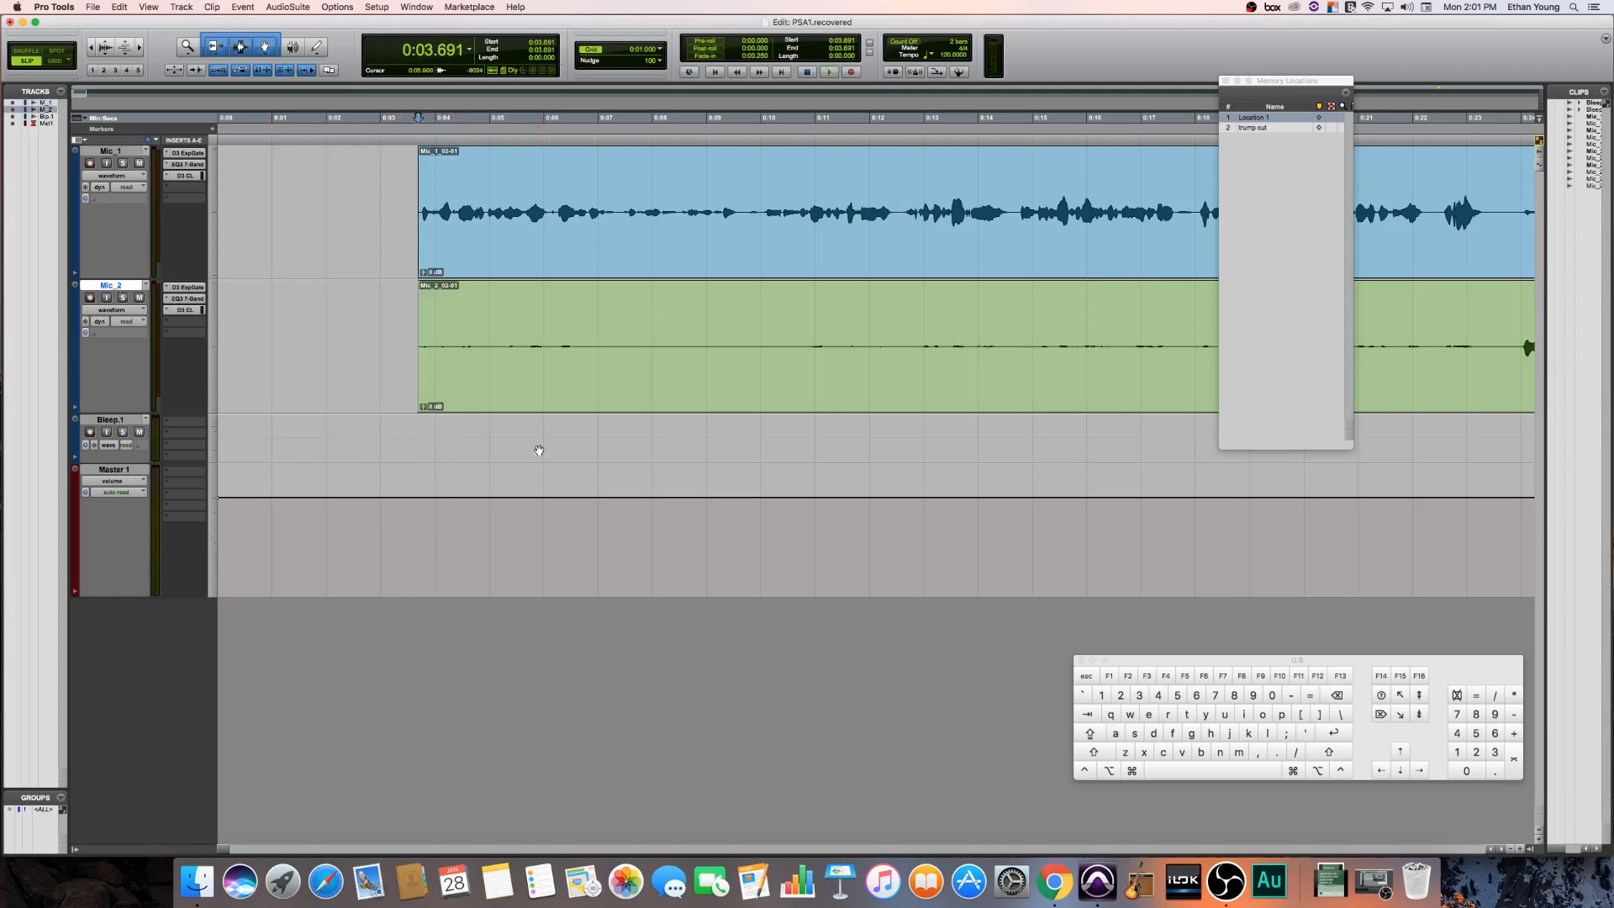
- Add a short fade-in of under 0.1 s from 0:03.691 to the start of both the Mic_1 and Mic_2 clips
key("t")
key("t")
key("t")
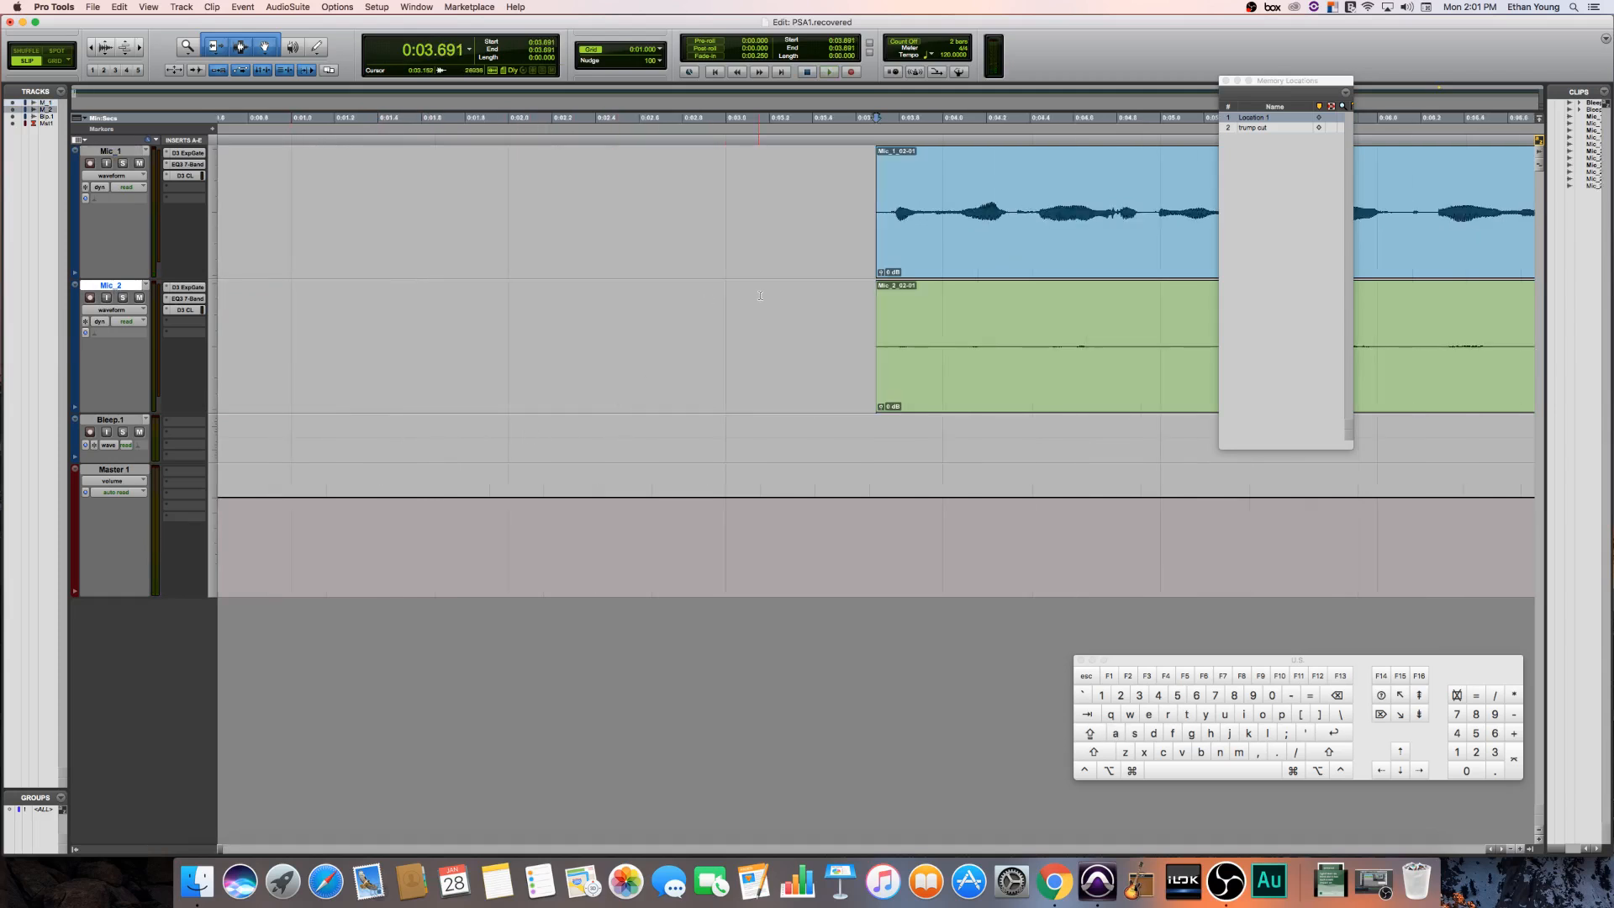
left_click_drag(880, 150, 908, 168)
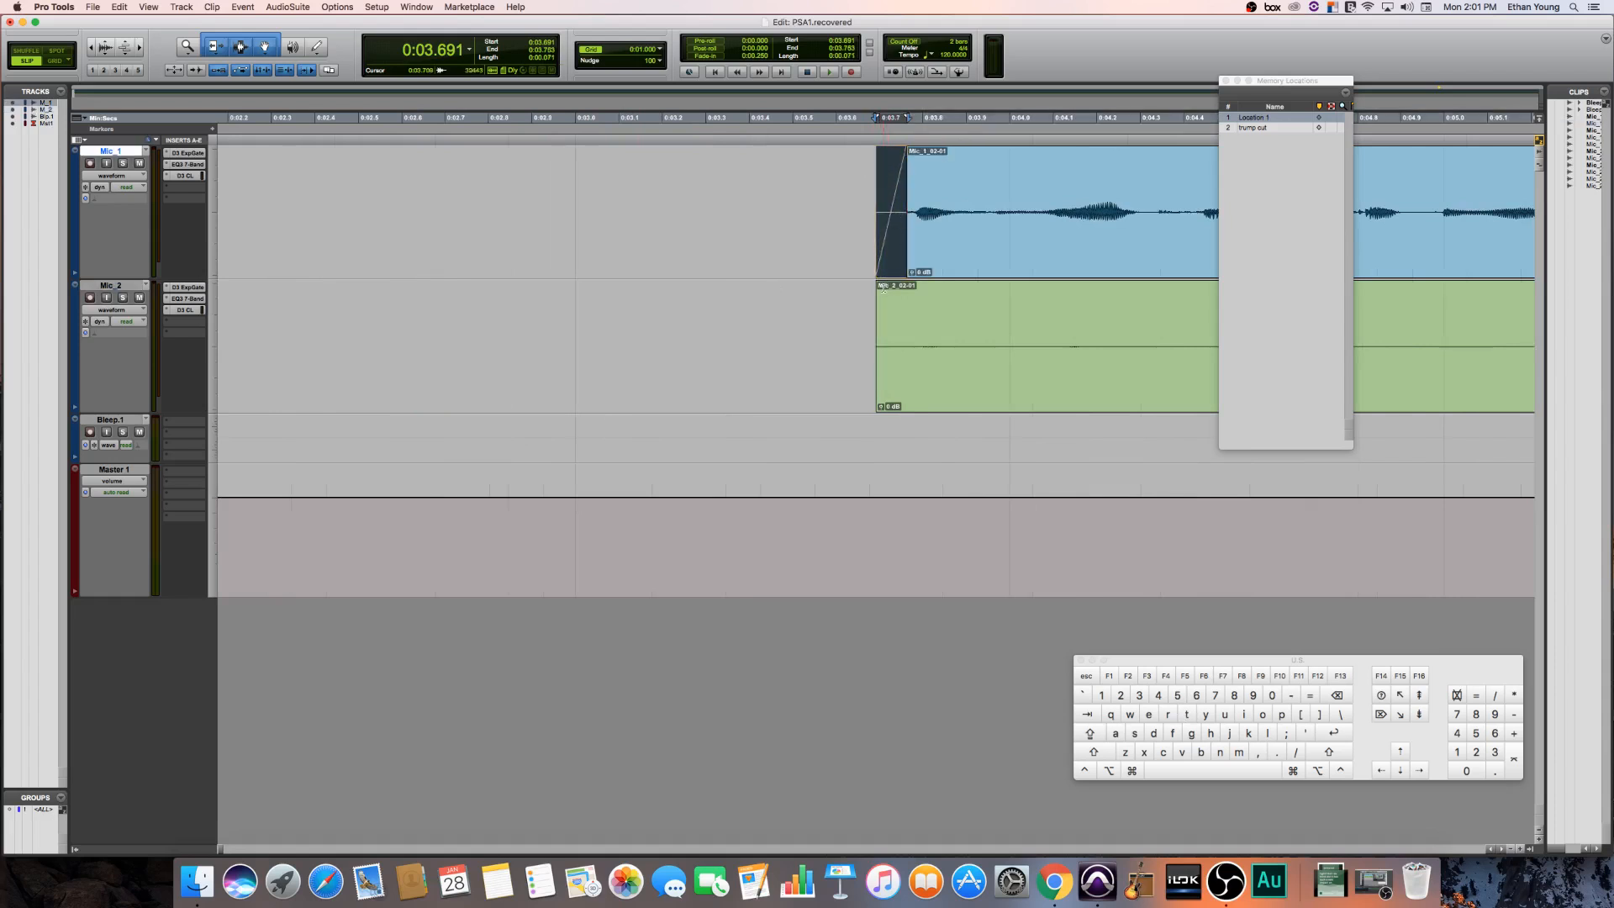
left_click_drag(882, 287, 912, 298)
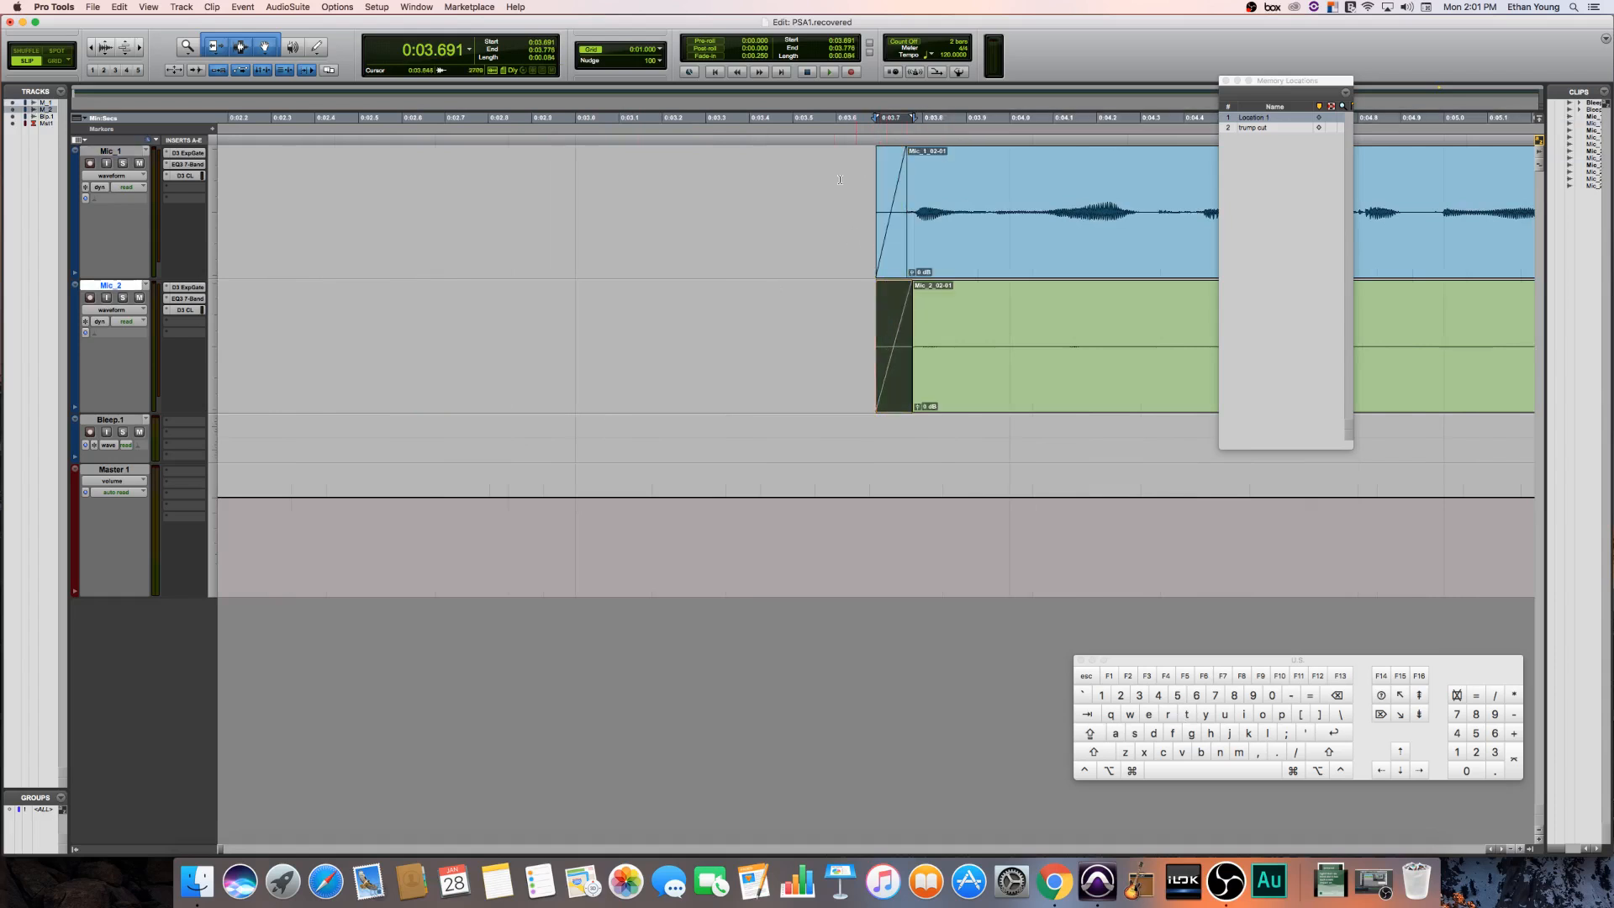
left_click(820, 159)
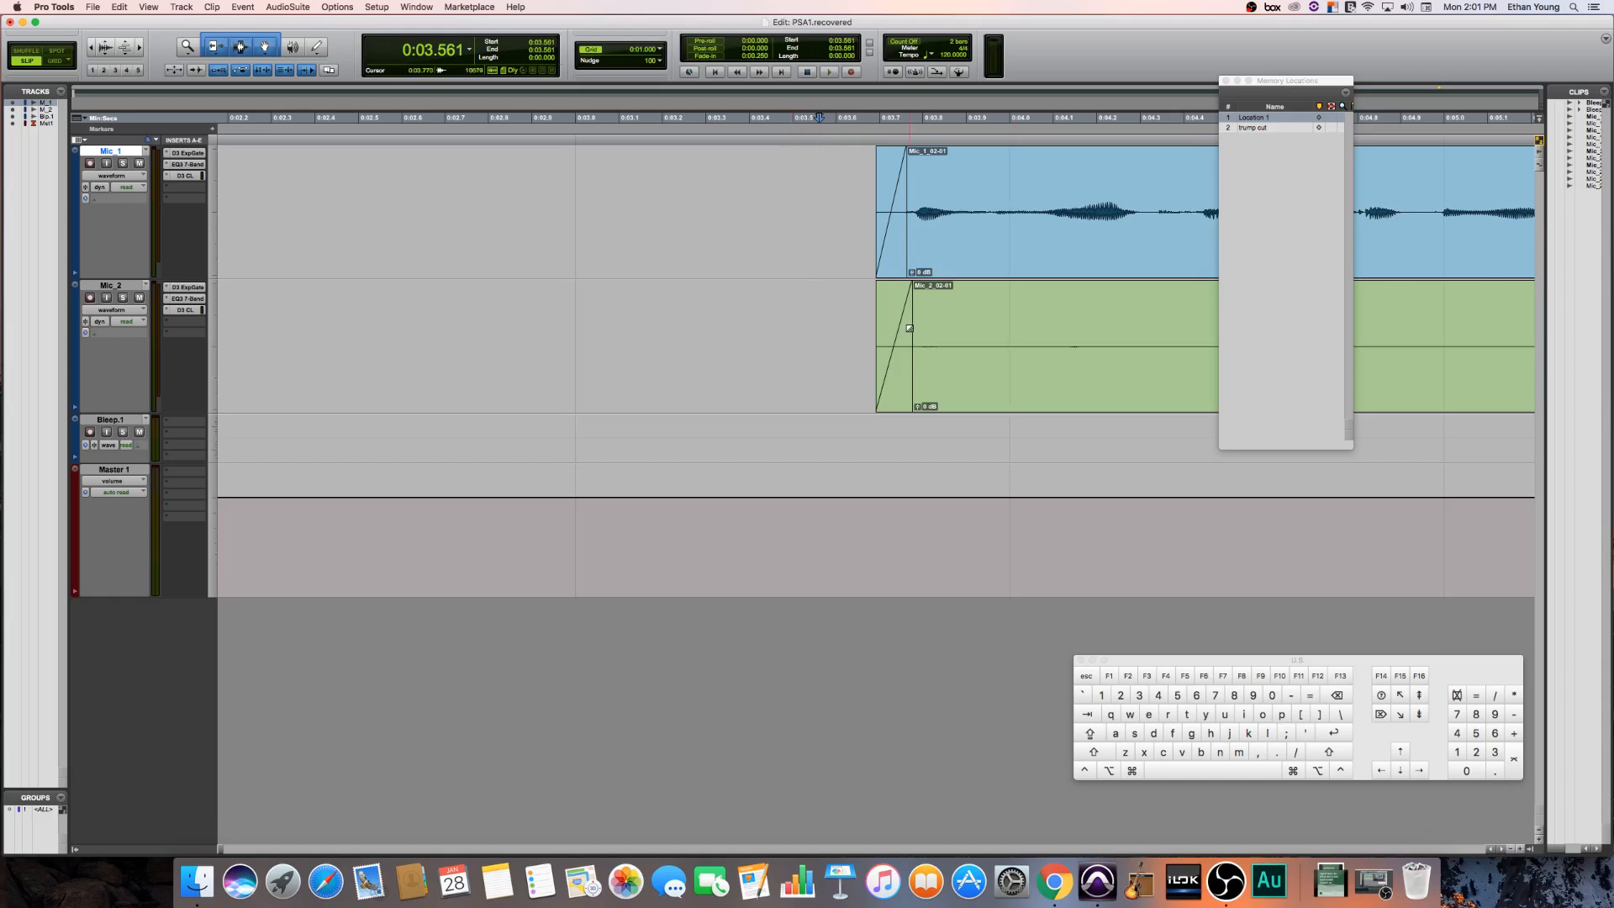
left_click(845, 226)
left_click(840, 214)
left_click_drag(890, 220, 891, 237)
key("super+z")
- Play from 0:03.581 on Mic_1 through the two fade-ins to check how the recording starts
left_click(828, 206)
key("r")
key("r")
key("r")
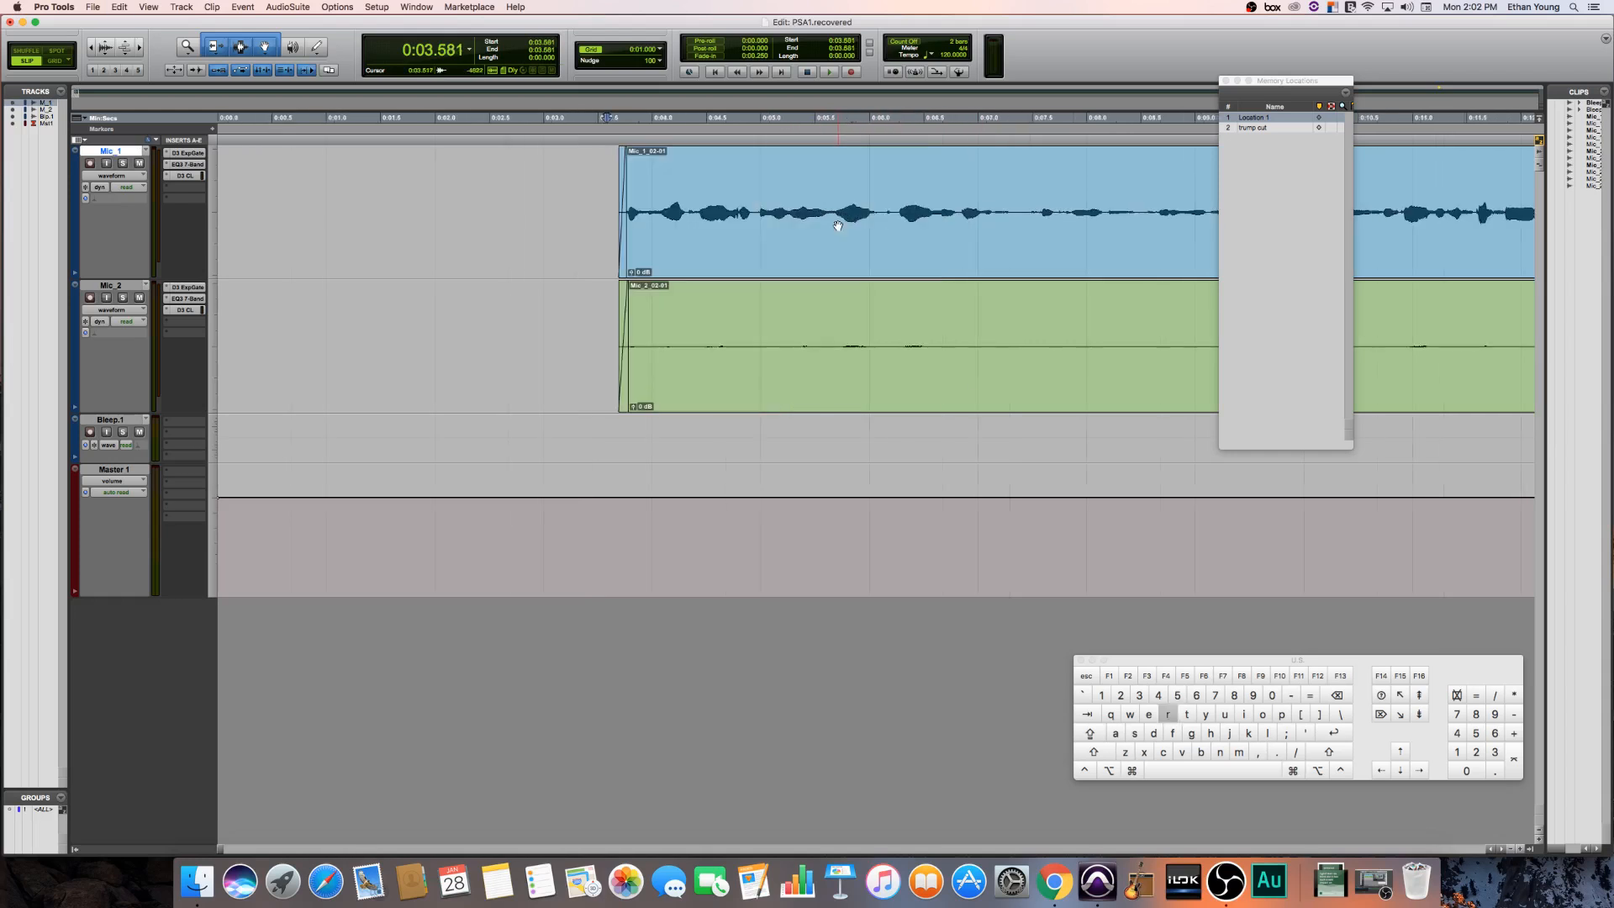
key("t")
key("t")
key("t")
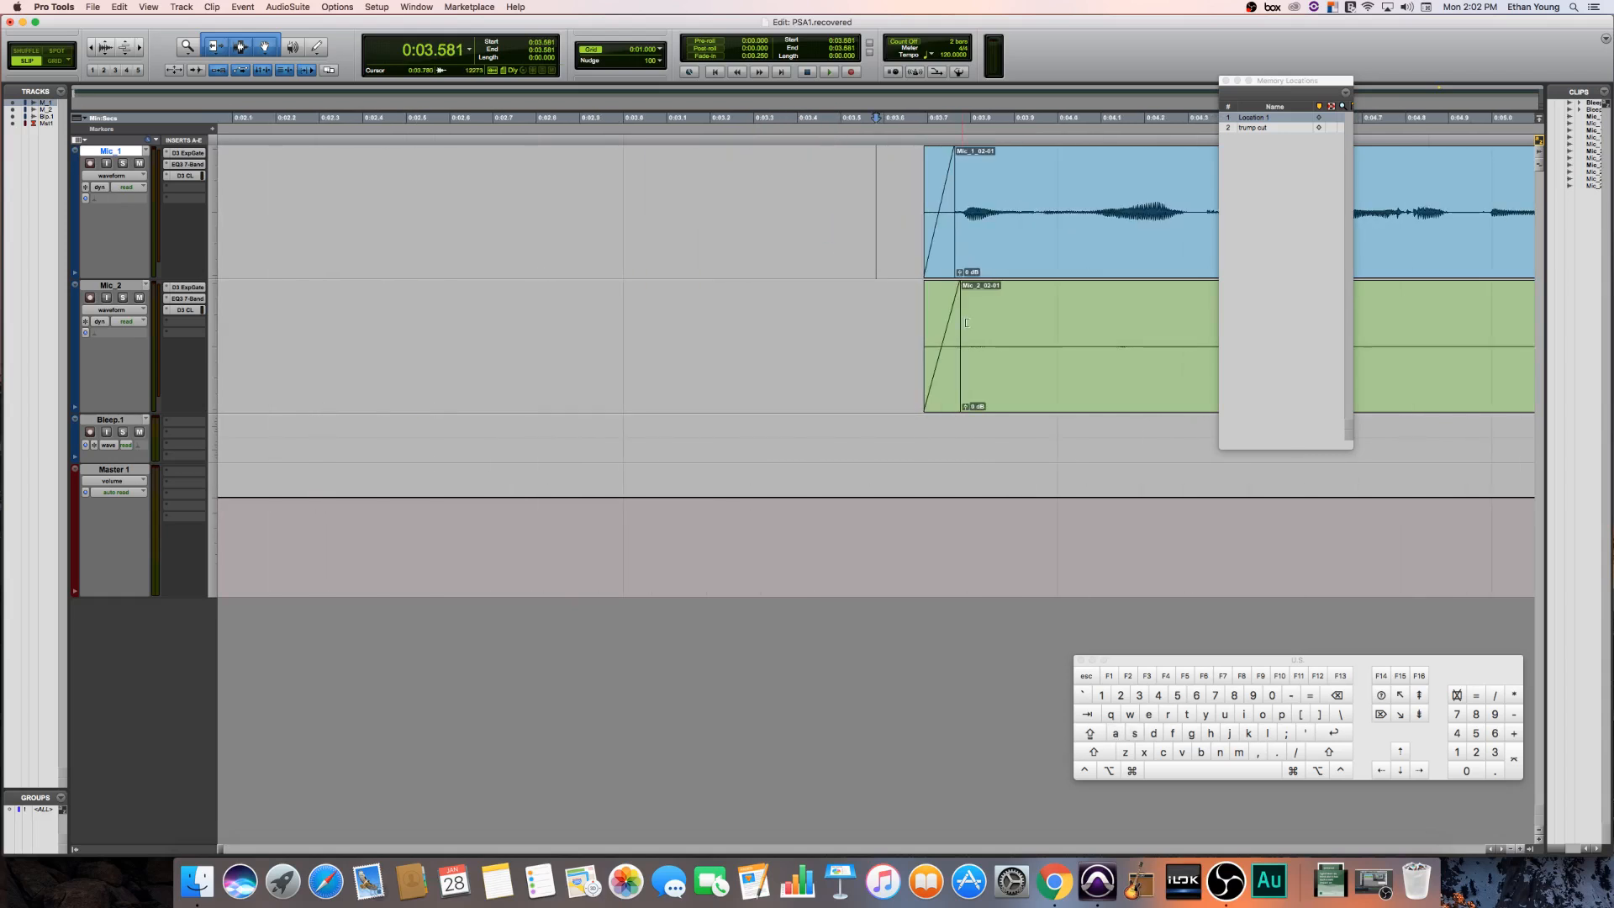
key("space")
key("space")
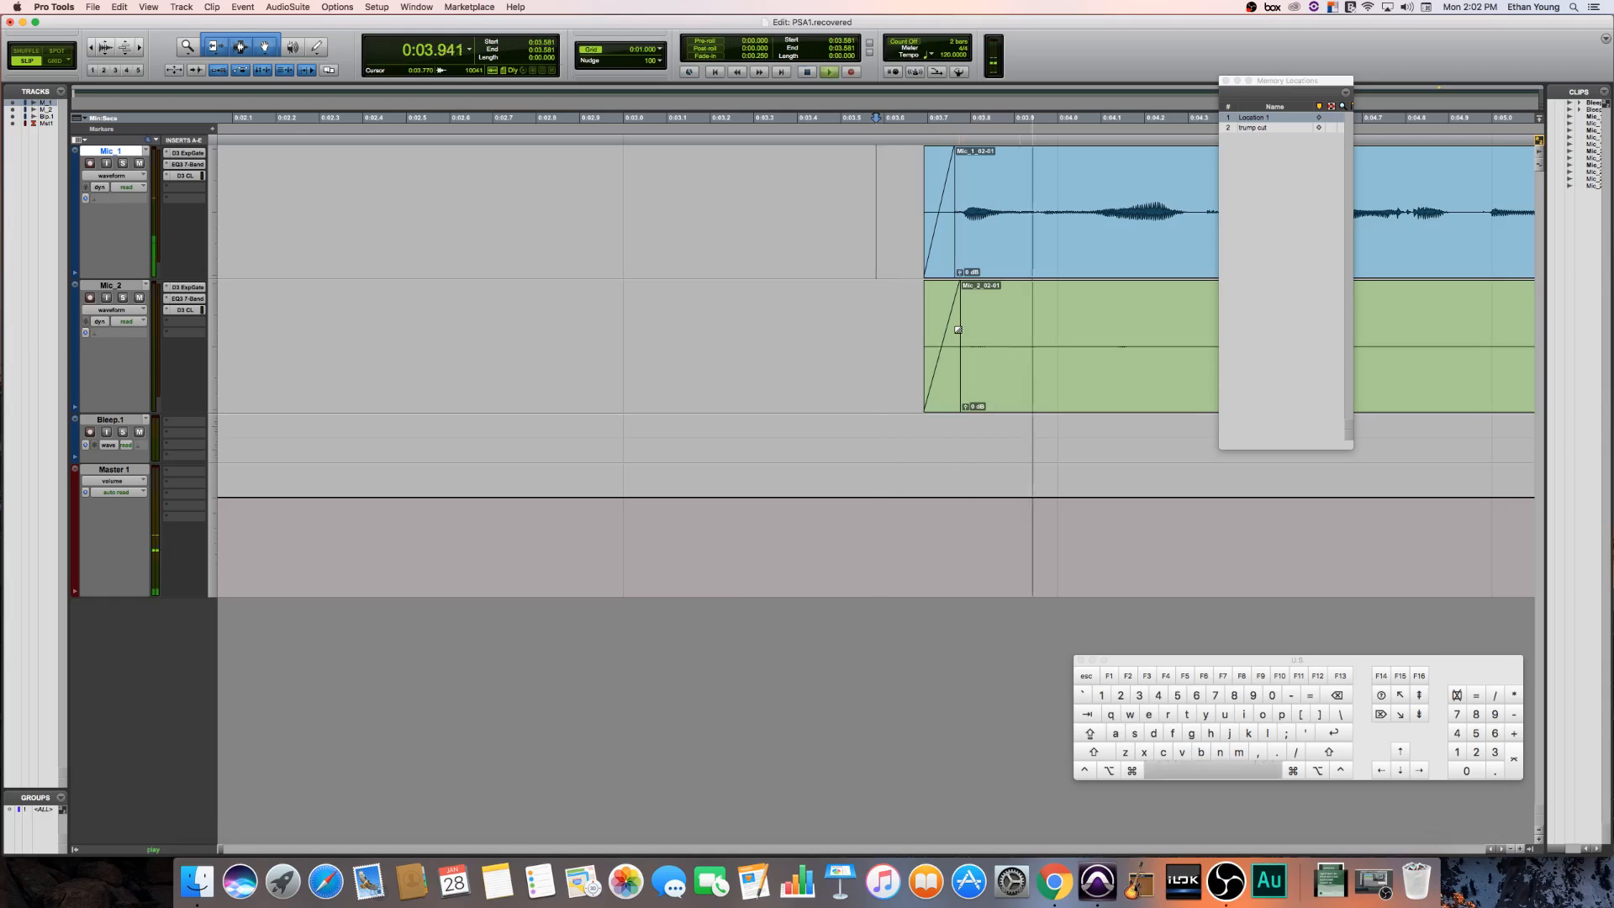
- Return to the session start and examine the whole recording on Mic_1 and Mic_2, including the areas around the clip boundaries
key("r")
key("r")
key("r")
key("r")
key("r")
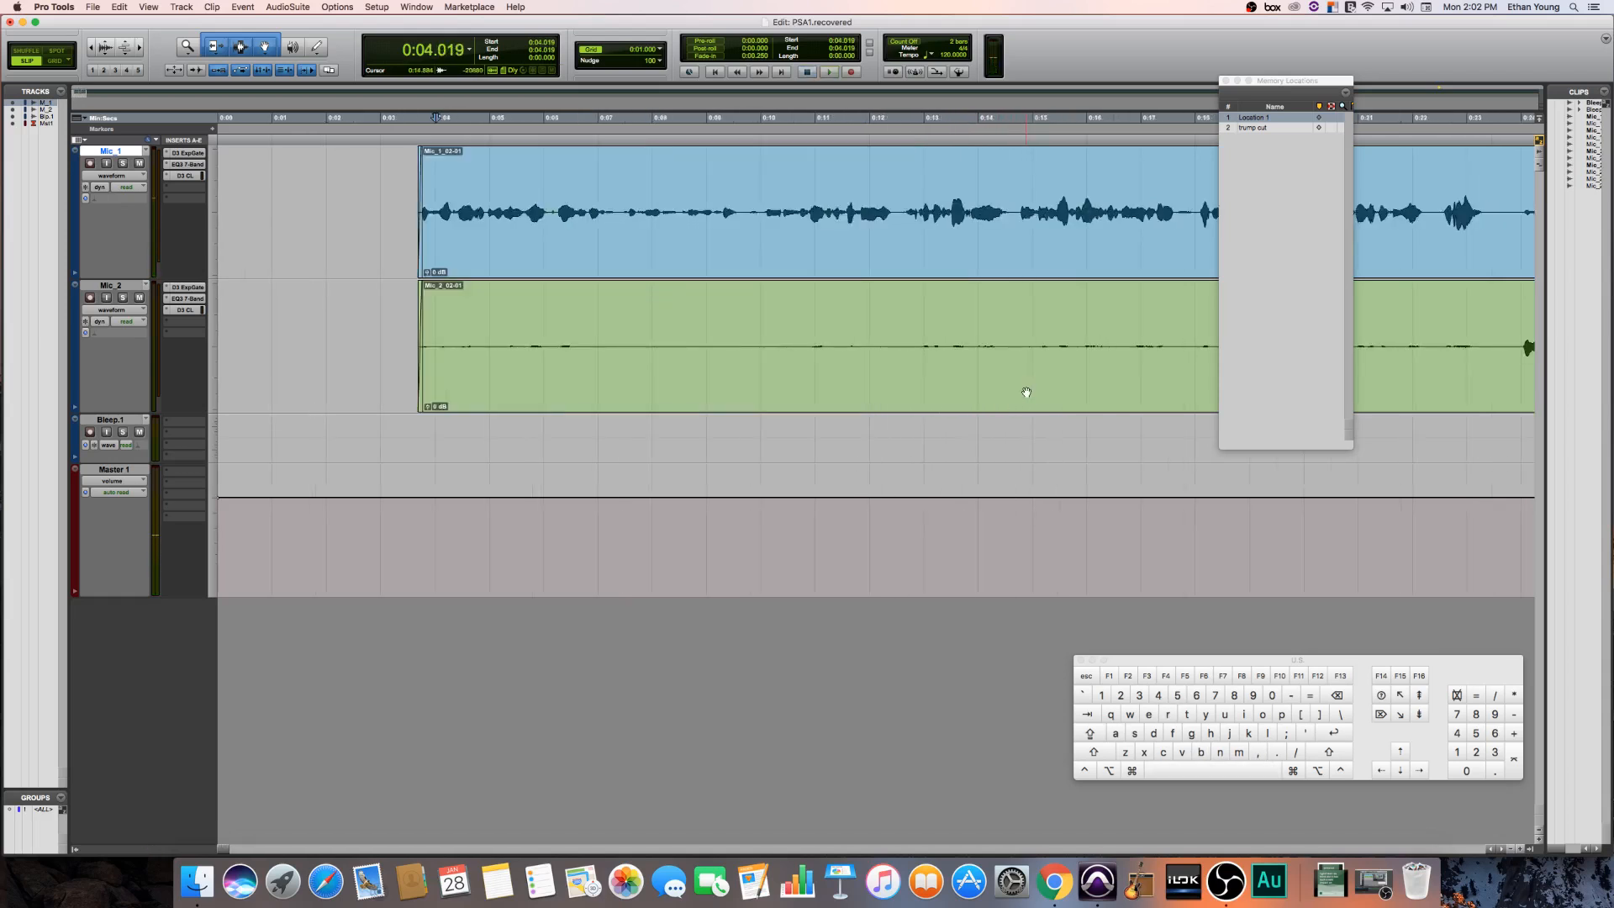
key("Return")
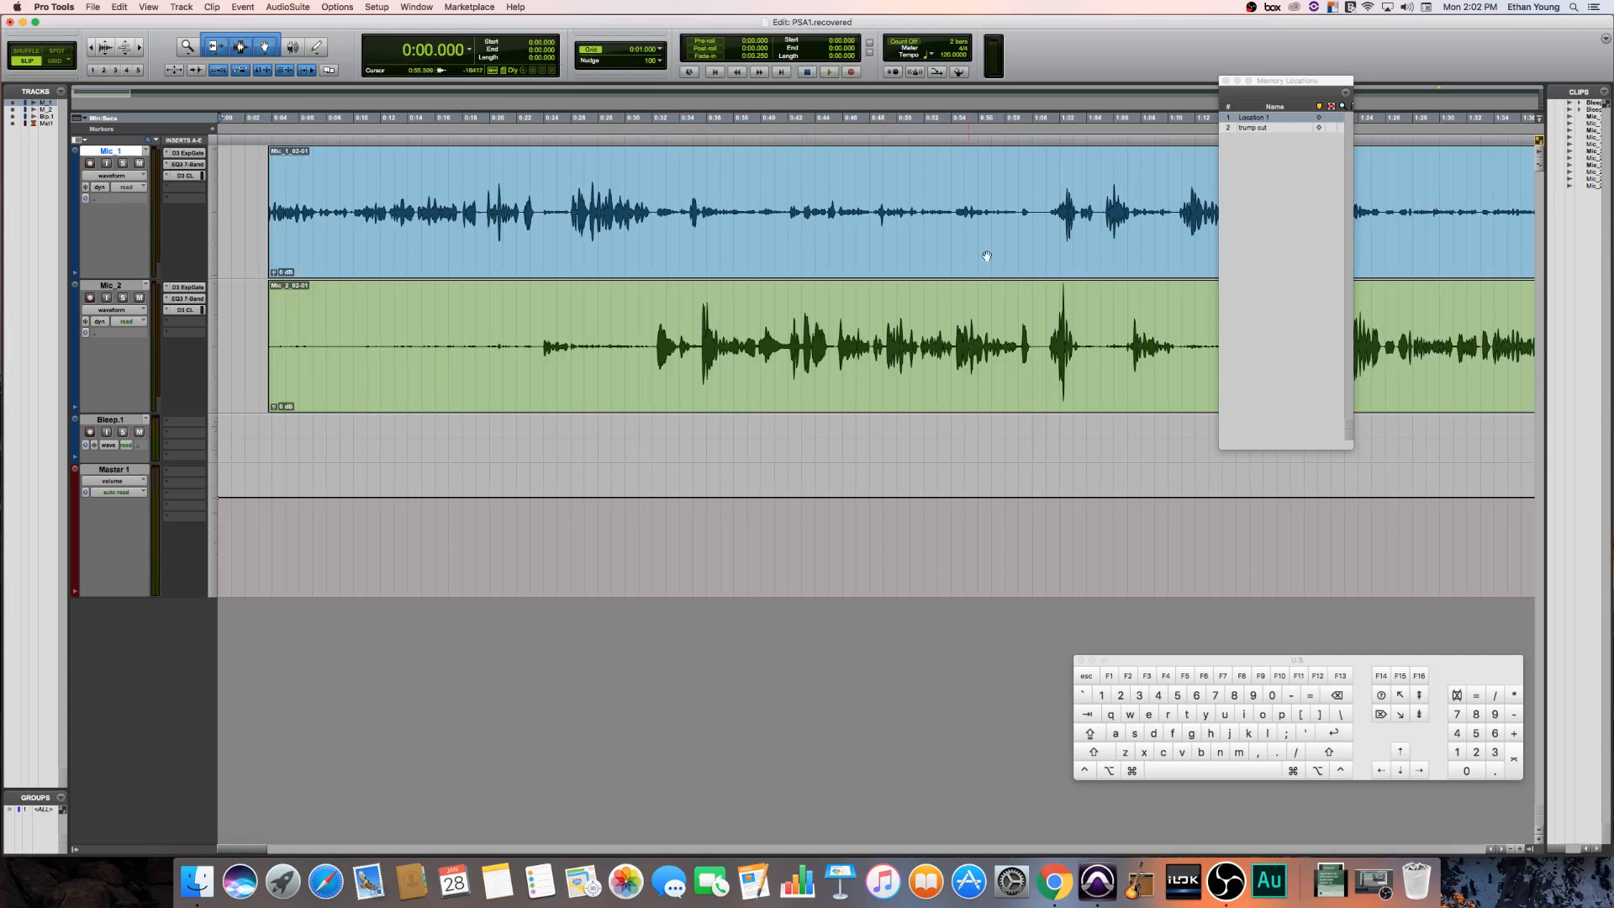
key("r")
key("r")
key("r")
key("r")
key("r")
key("r")
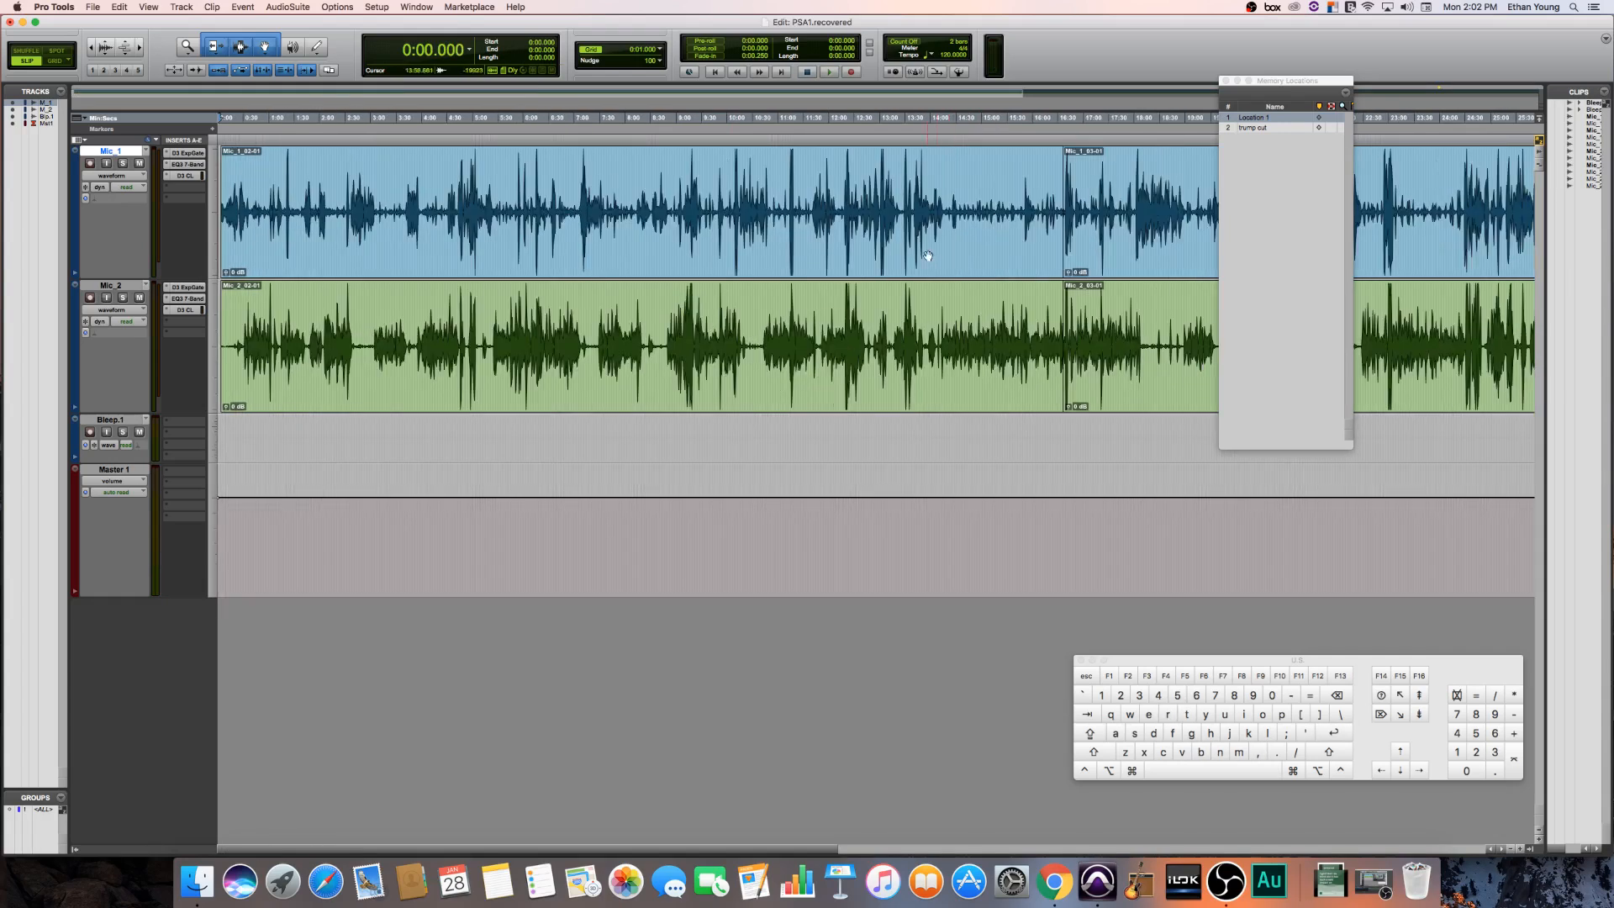
scroll(924, 286, "right", 10)
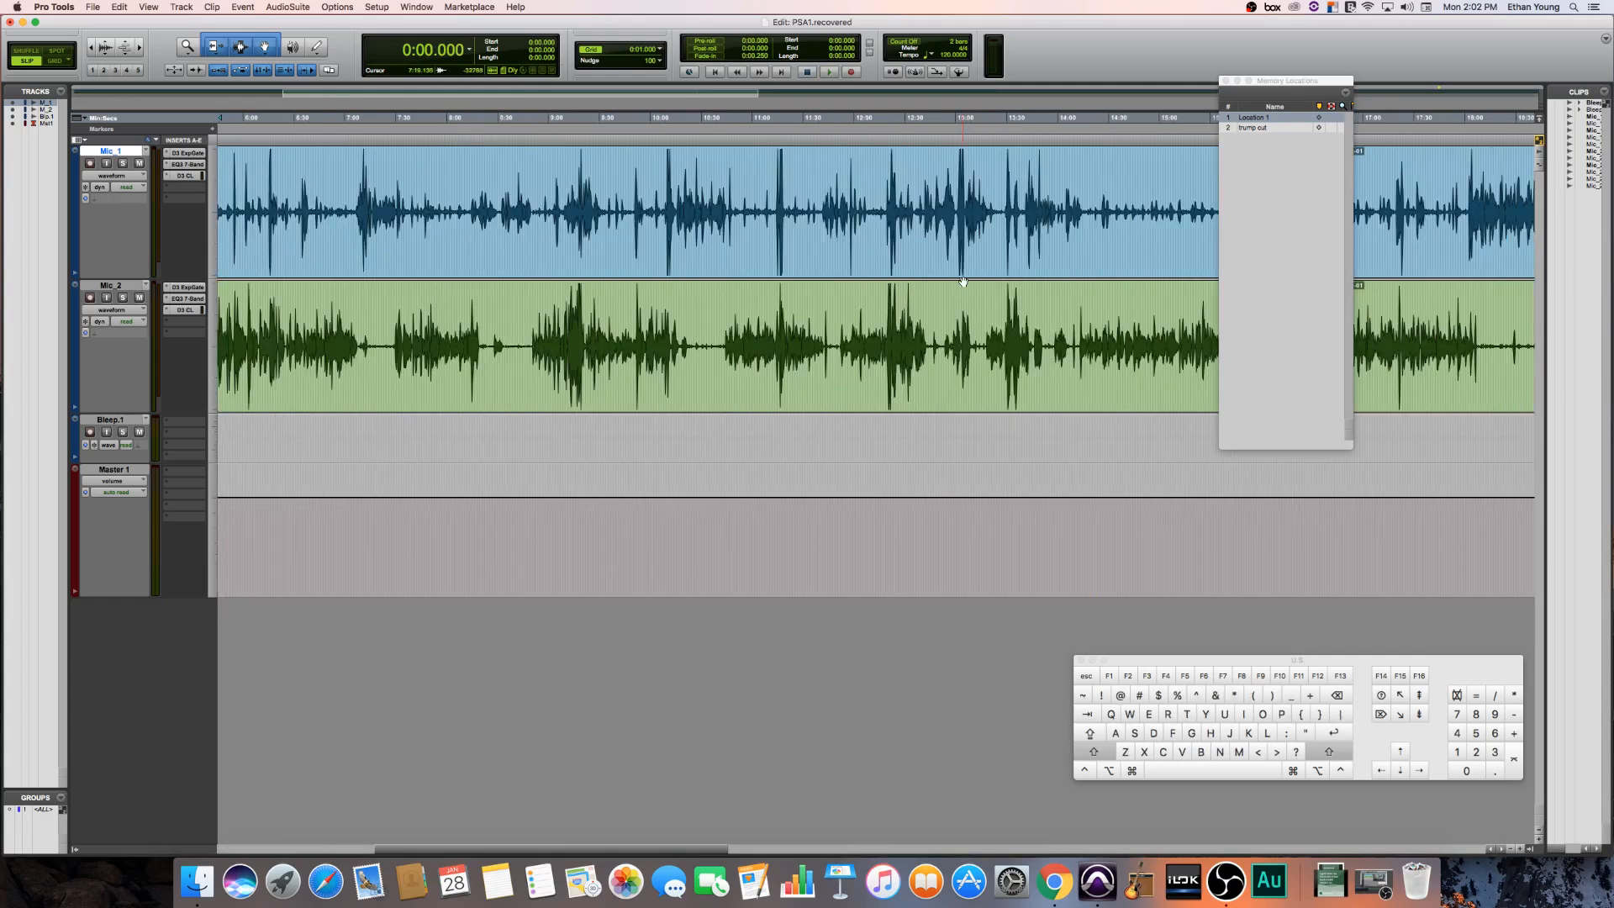
scroll(963, 281, "right", 5)
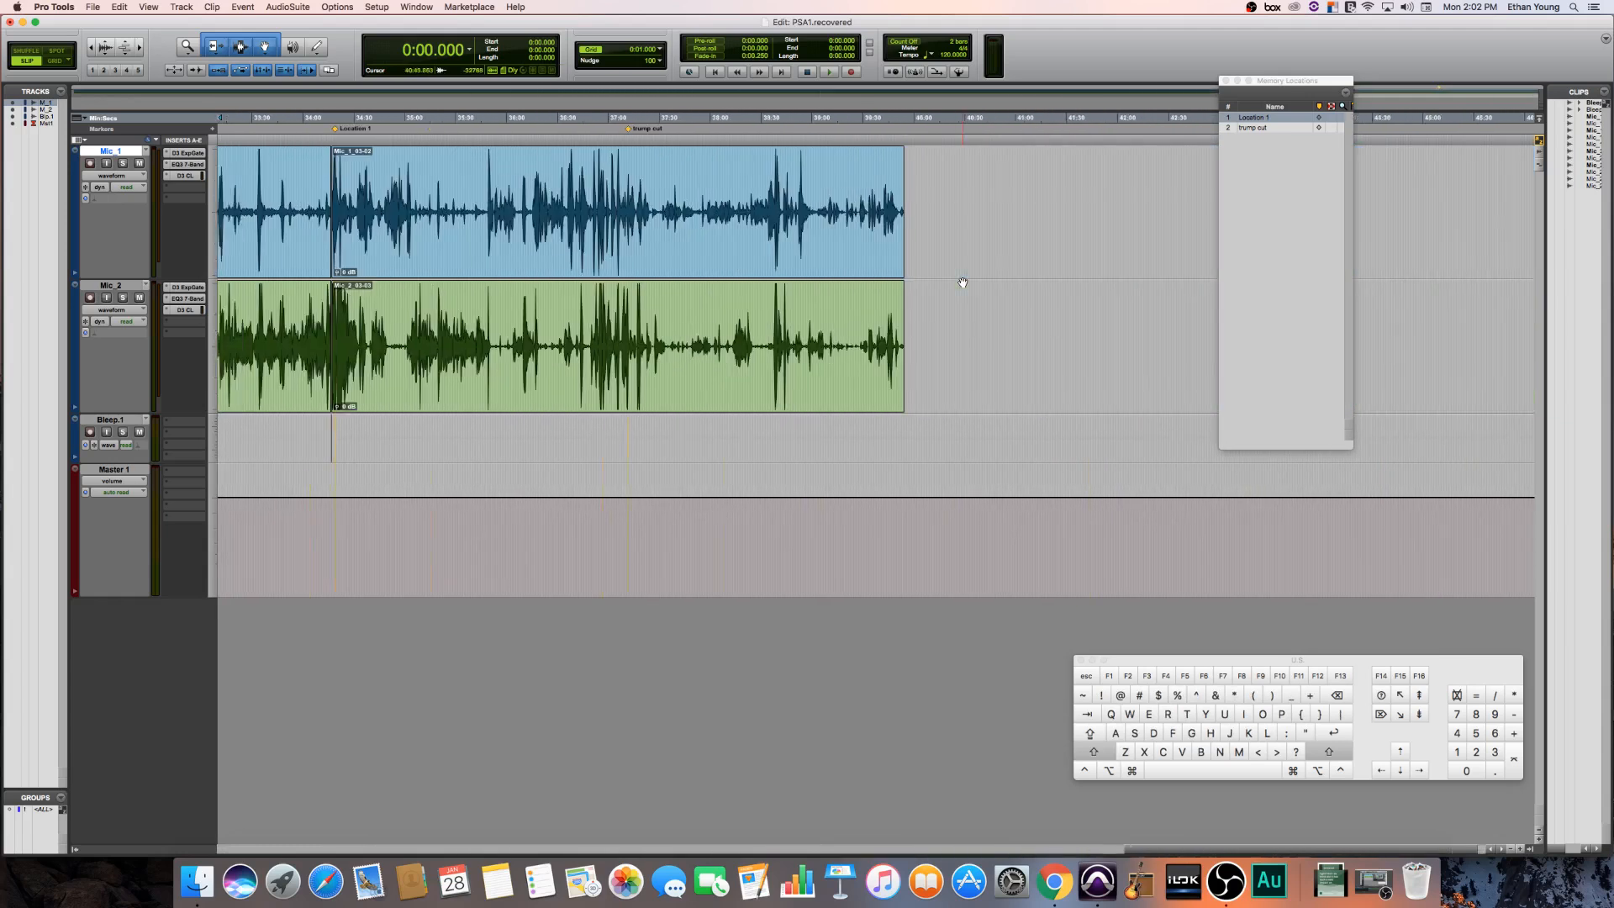
scroll(939, 280, "left", 3)
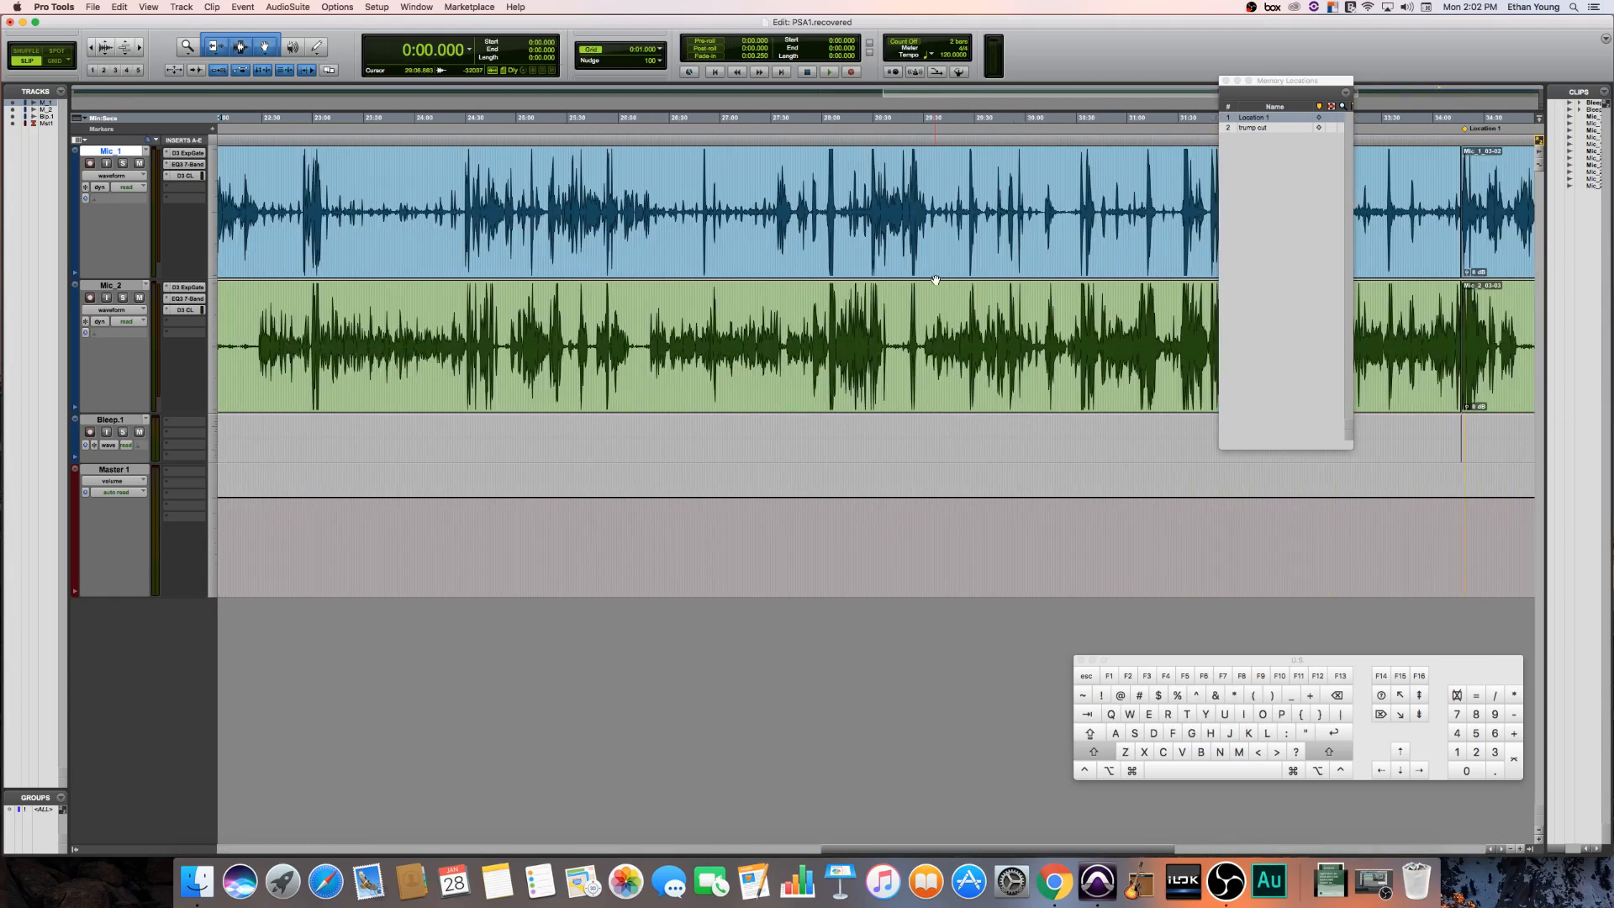
scroll(936, 280, "left", 10)
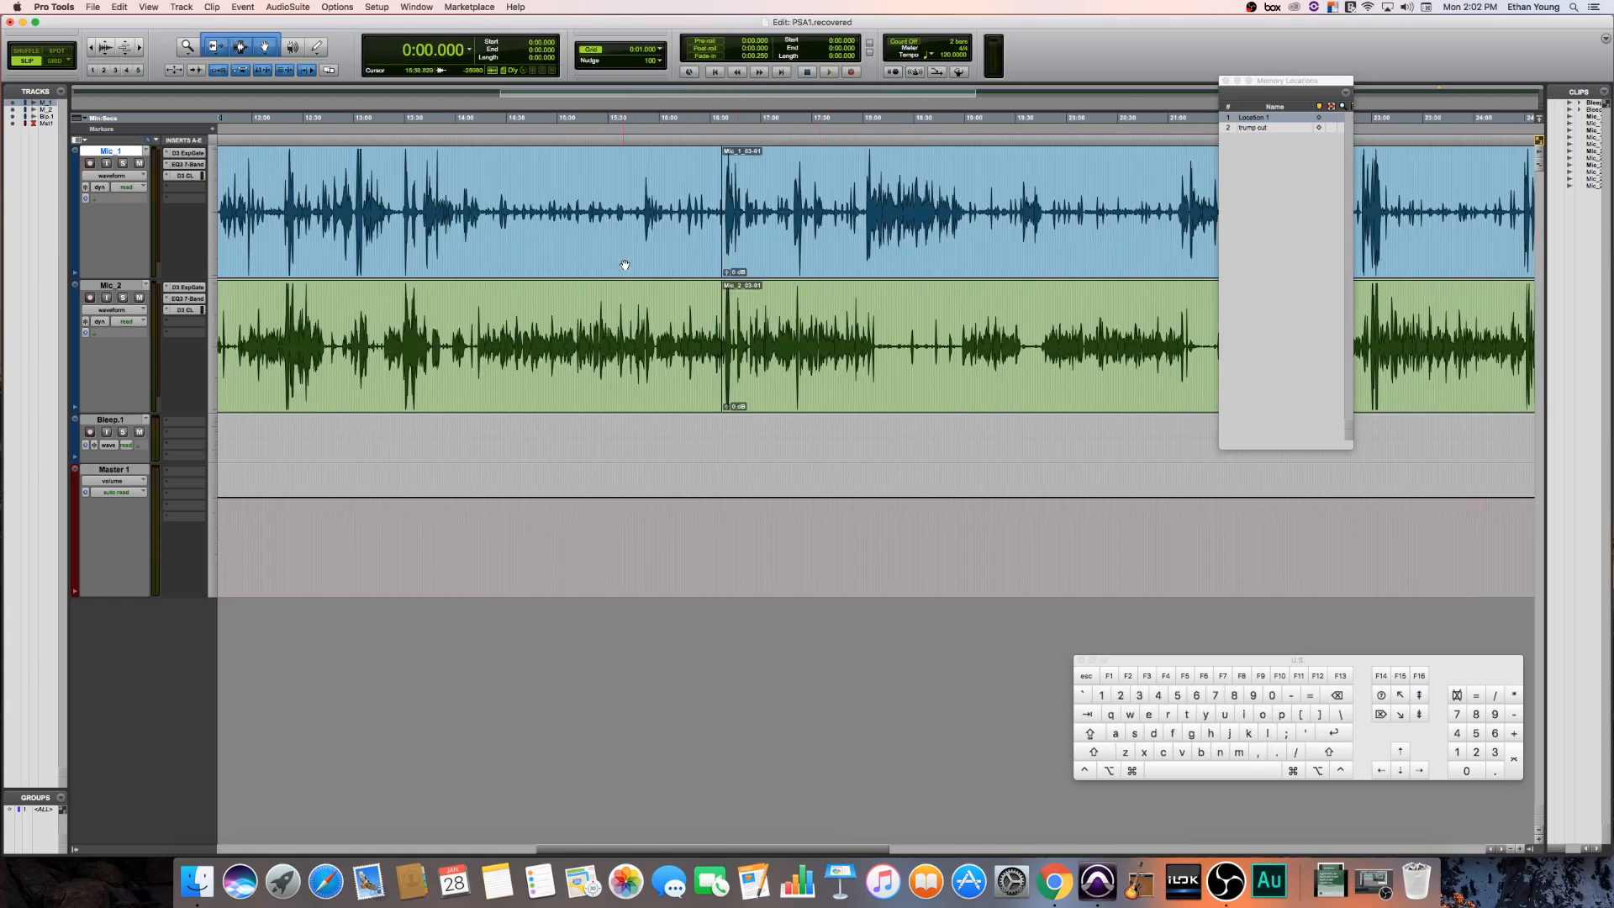
scroll(625, 265, "left", 6)
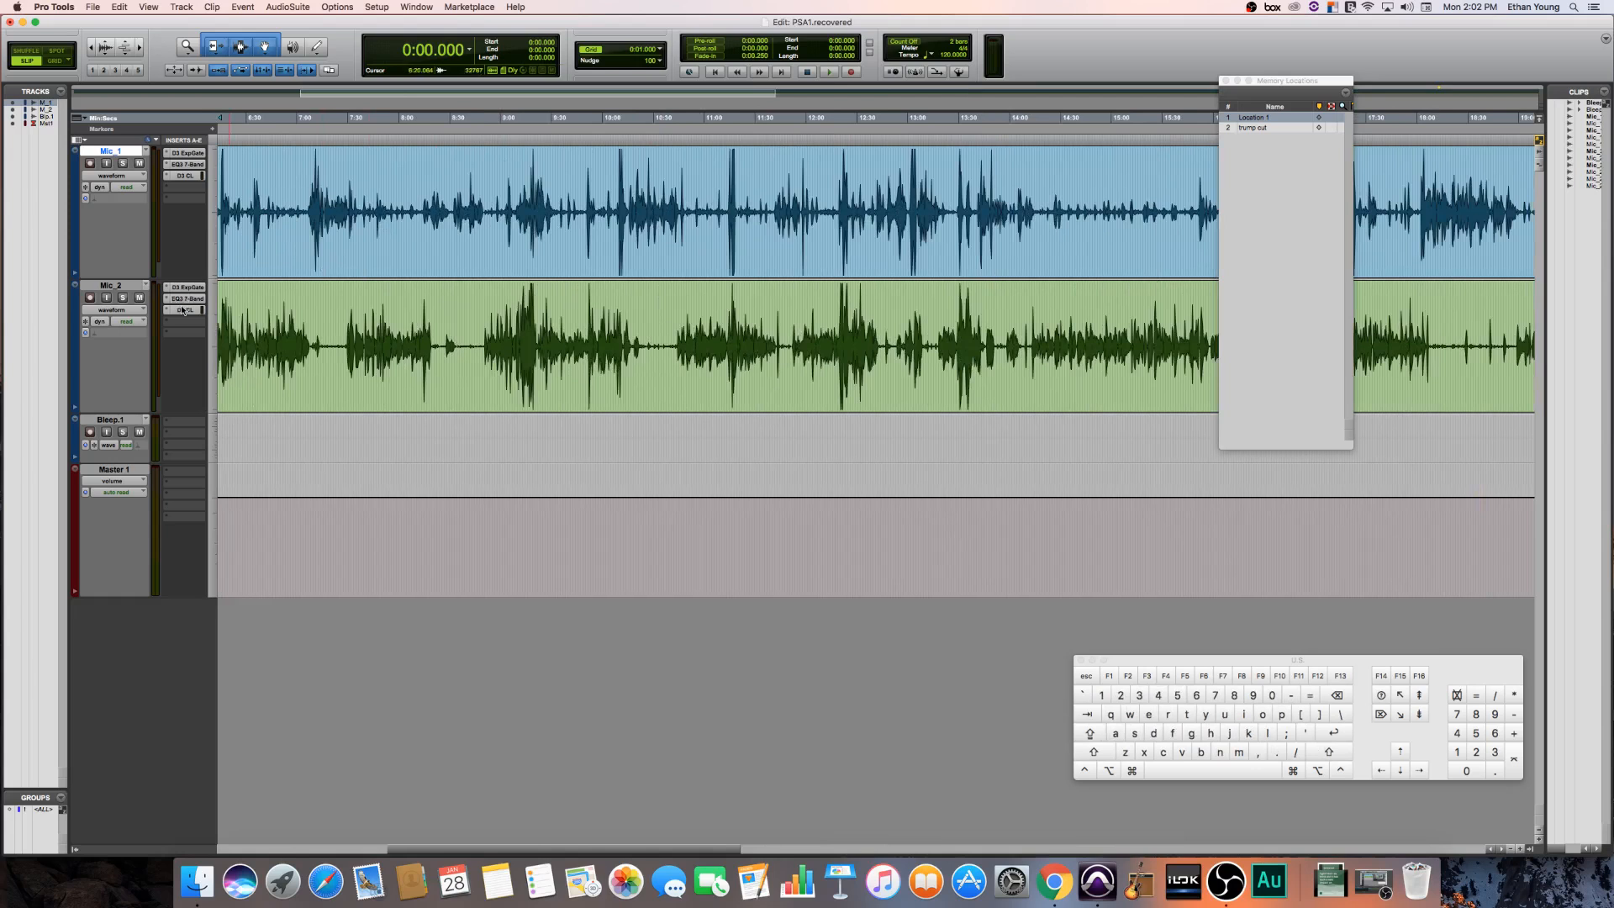
scroll(240, 316, "left", 7)
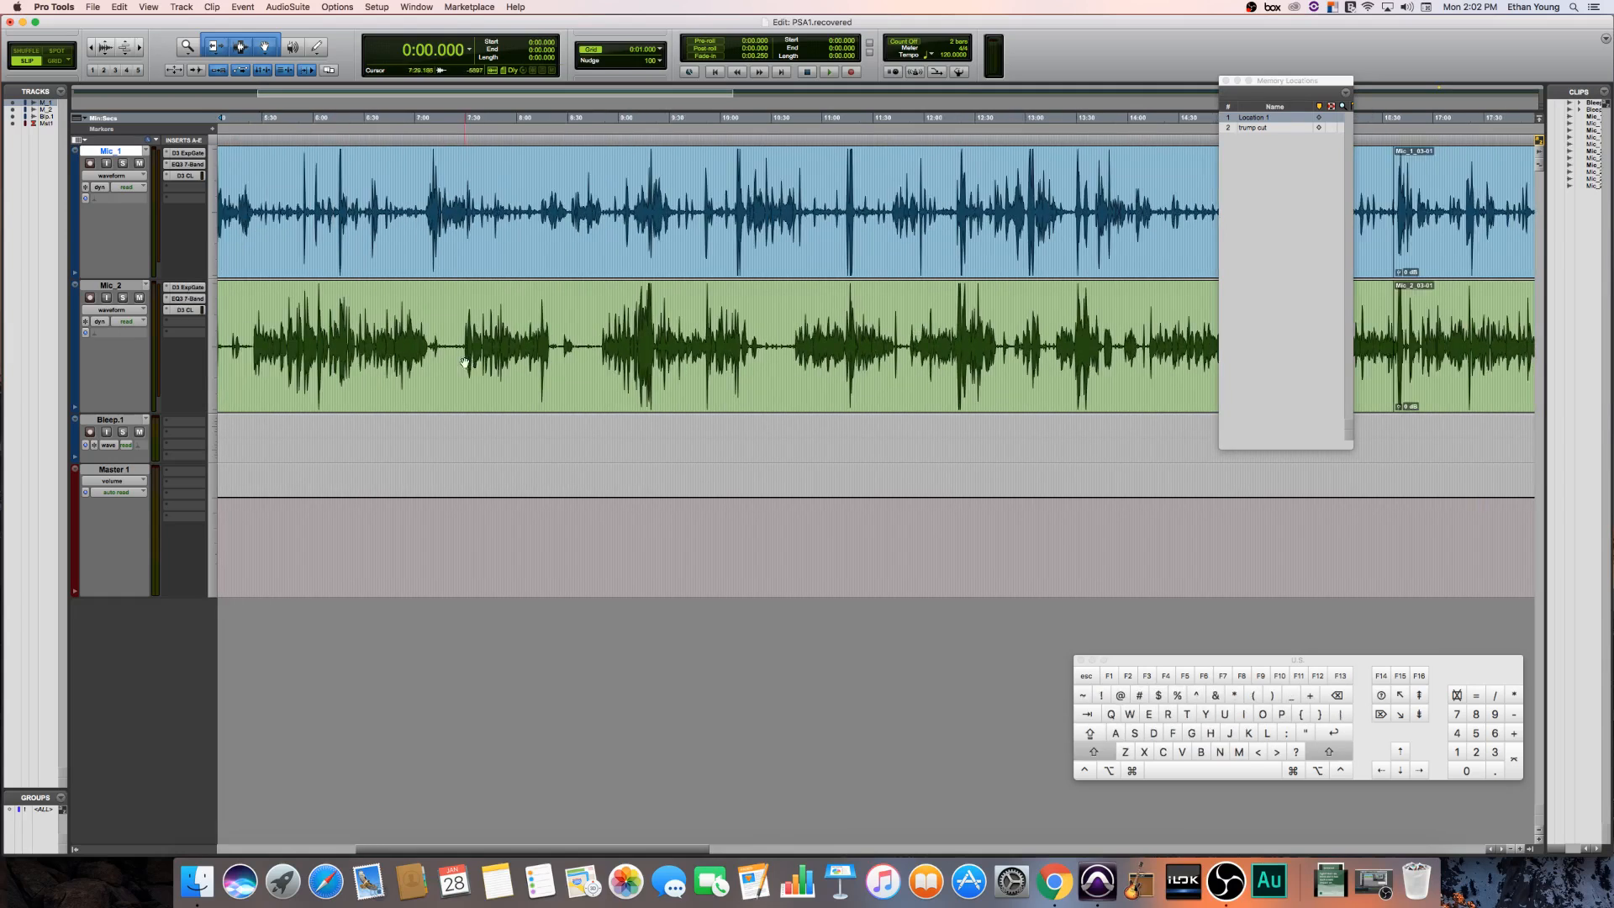
- Try deleting a quiet stretch of Mic_2 from about 0:18.366 to 0:21.246, and undo the deletion
key("t")
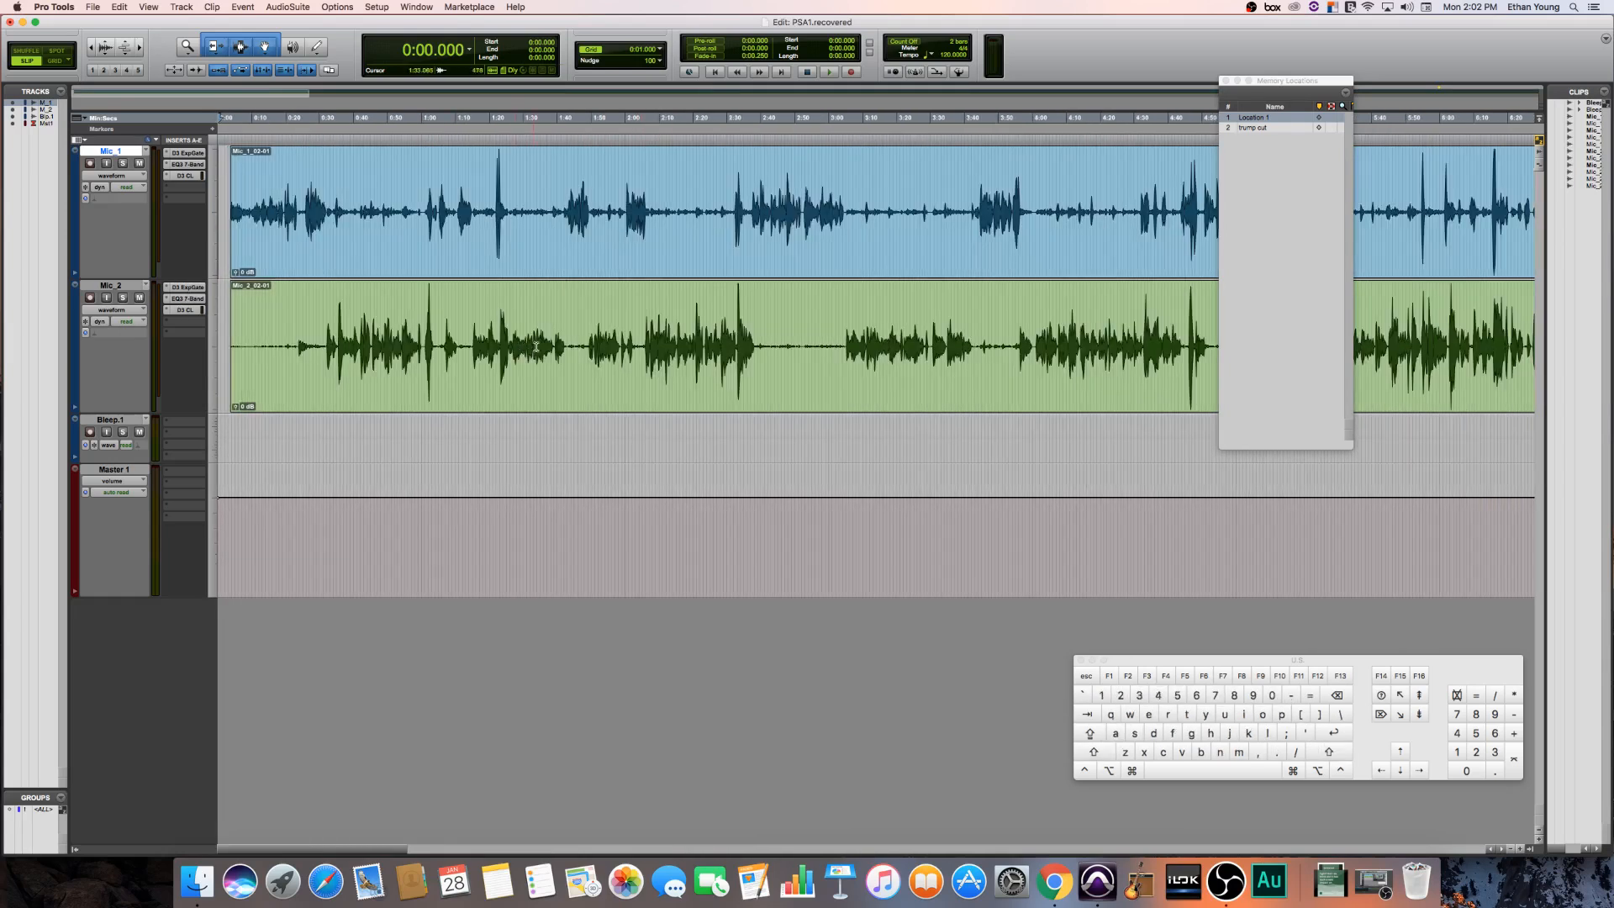
key("t")
scroll(379, 342, "right", 1)
scroll(380, 342, "left", 1)
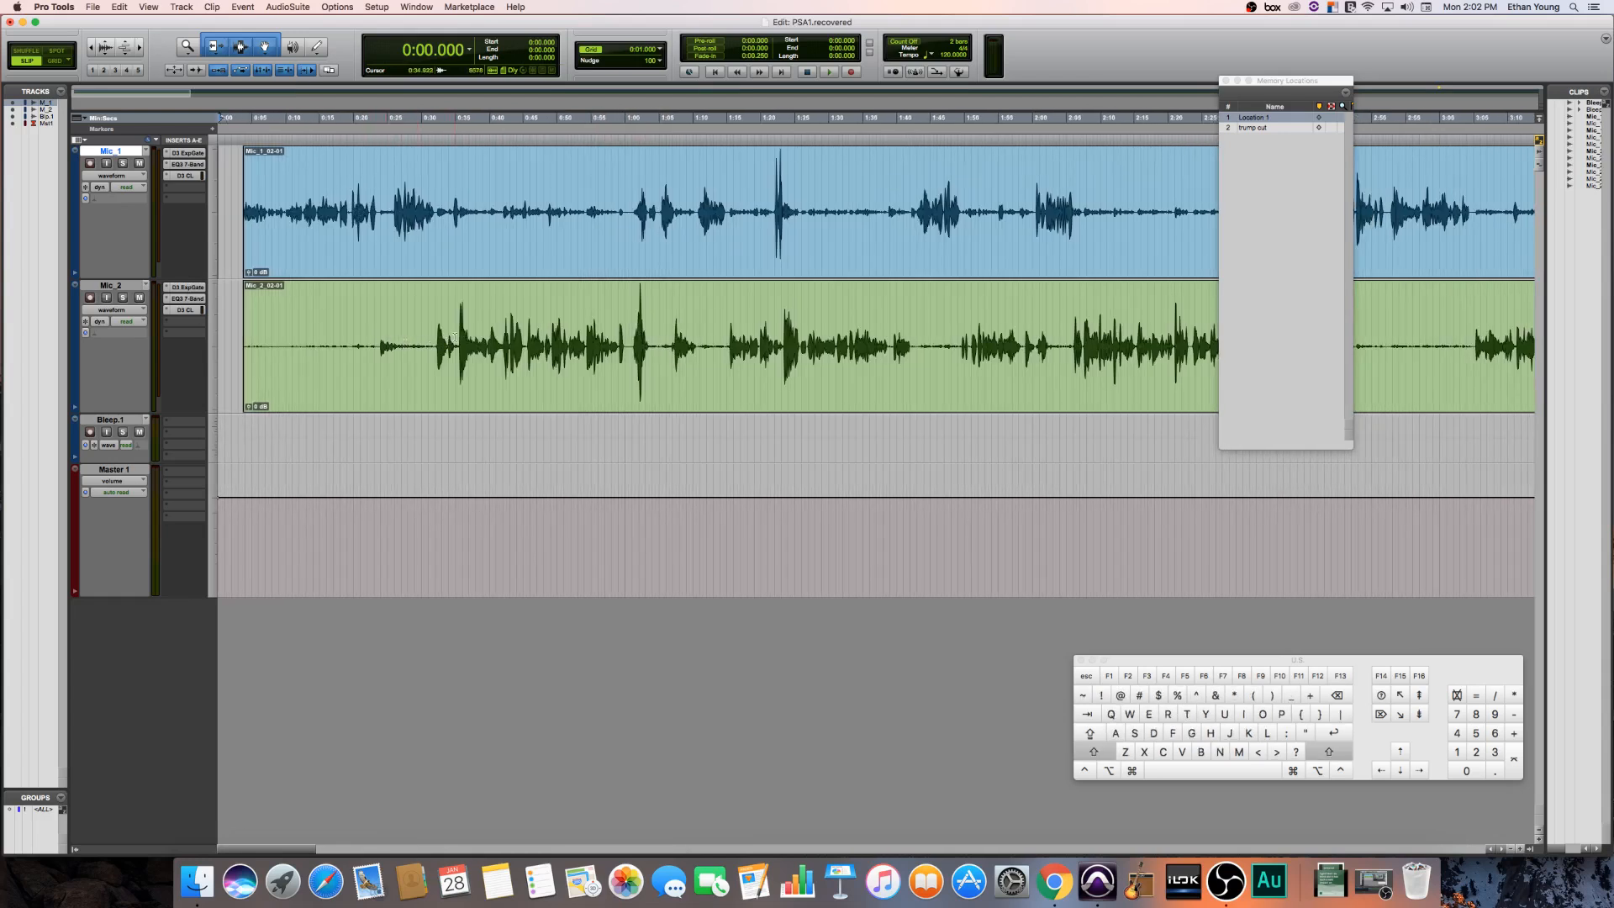
key("r")
key("t")
key("t")
key("t")
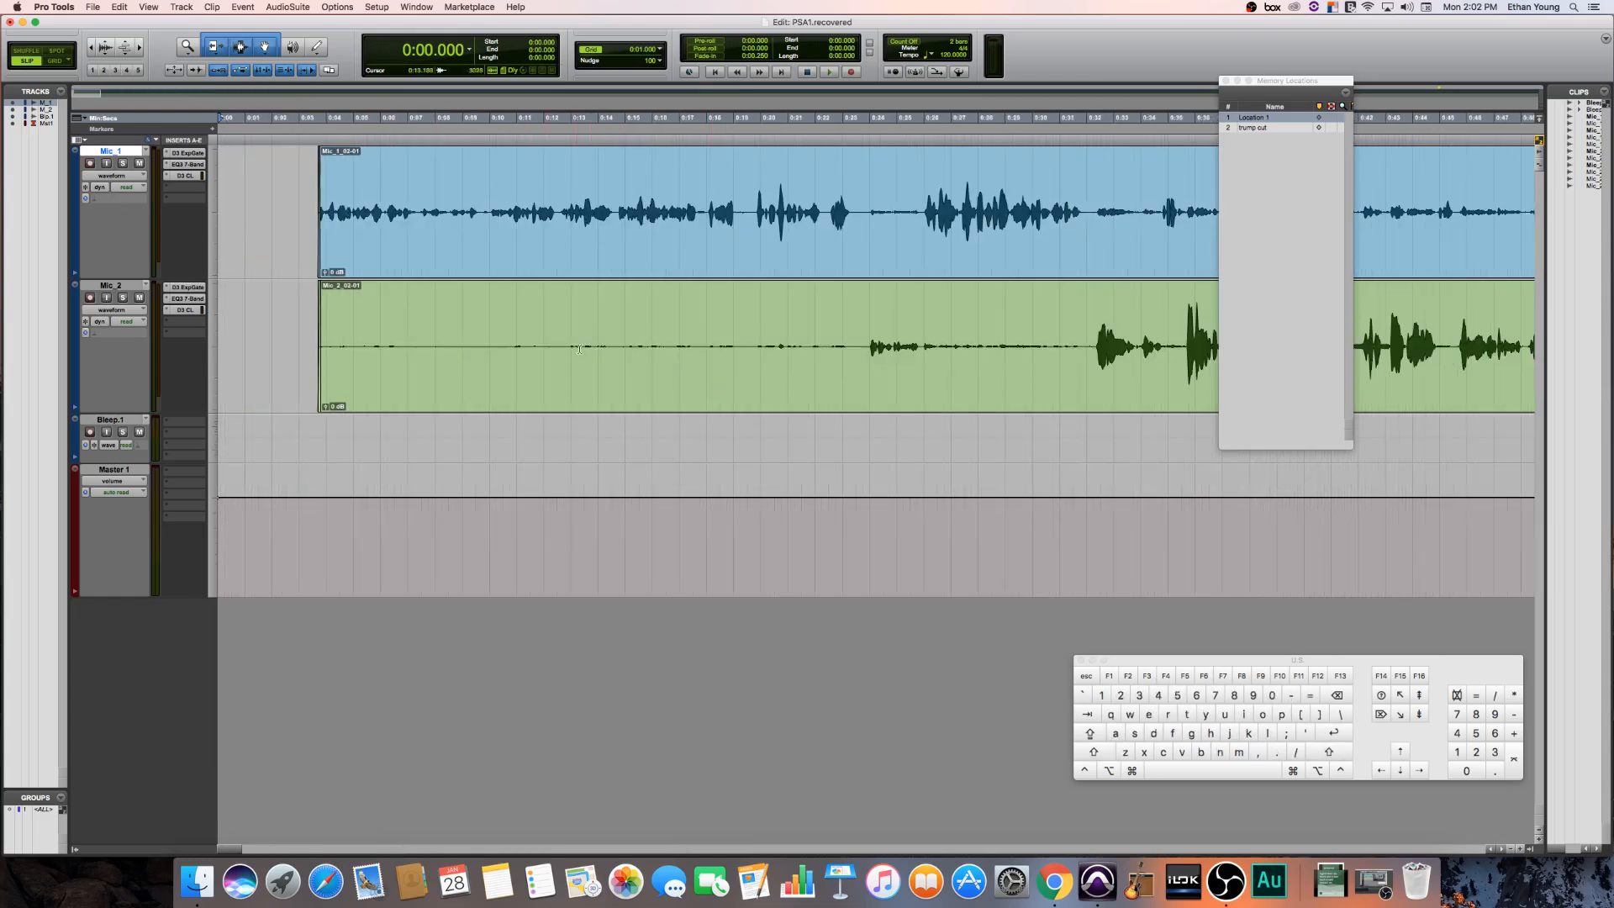
left_click_drag(832, 303, 504, 302)
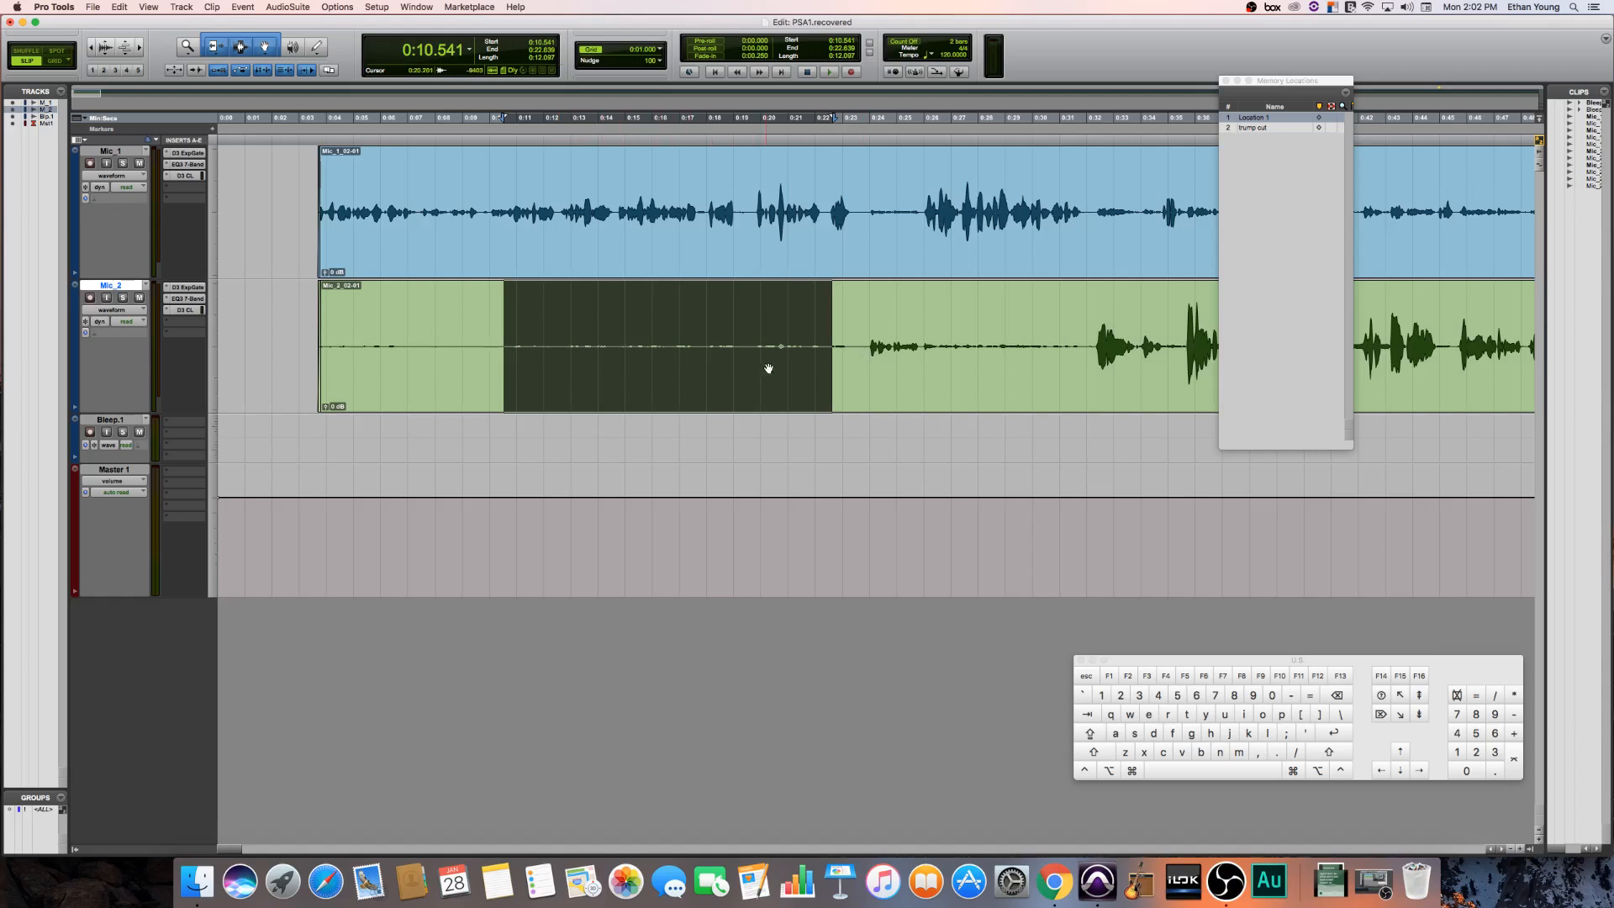
left_click(823, 329)
left_click_drag(794, 345, 716, 361)
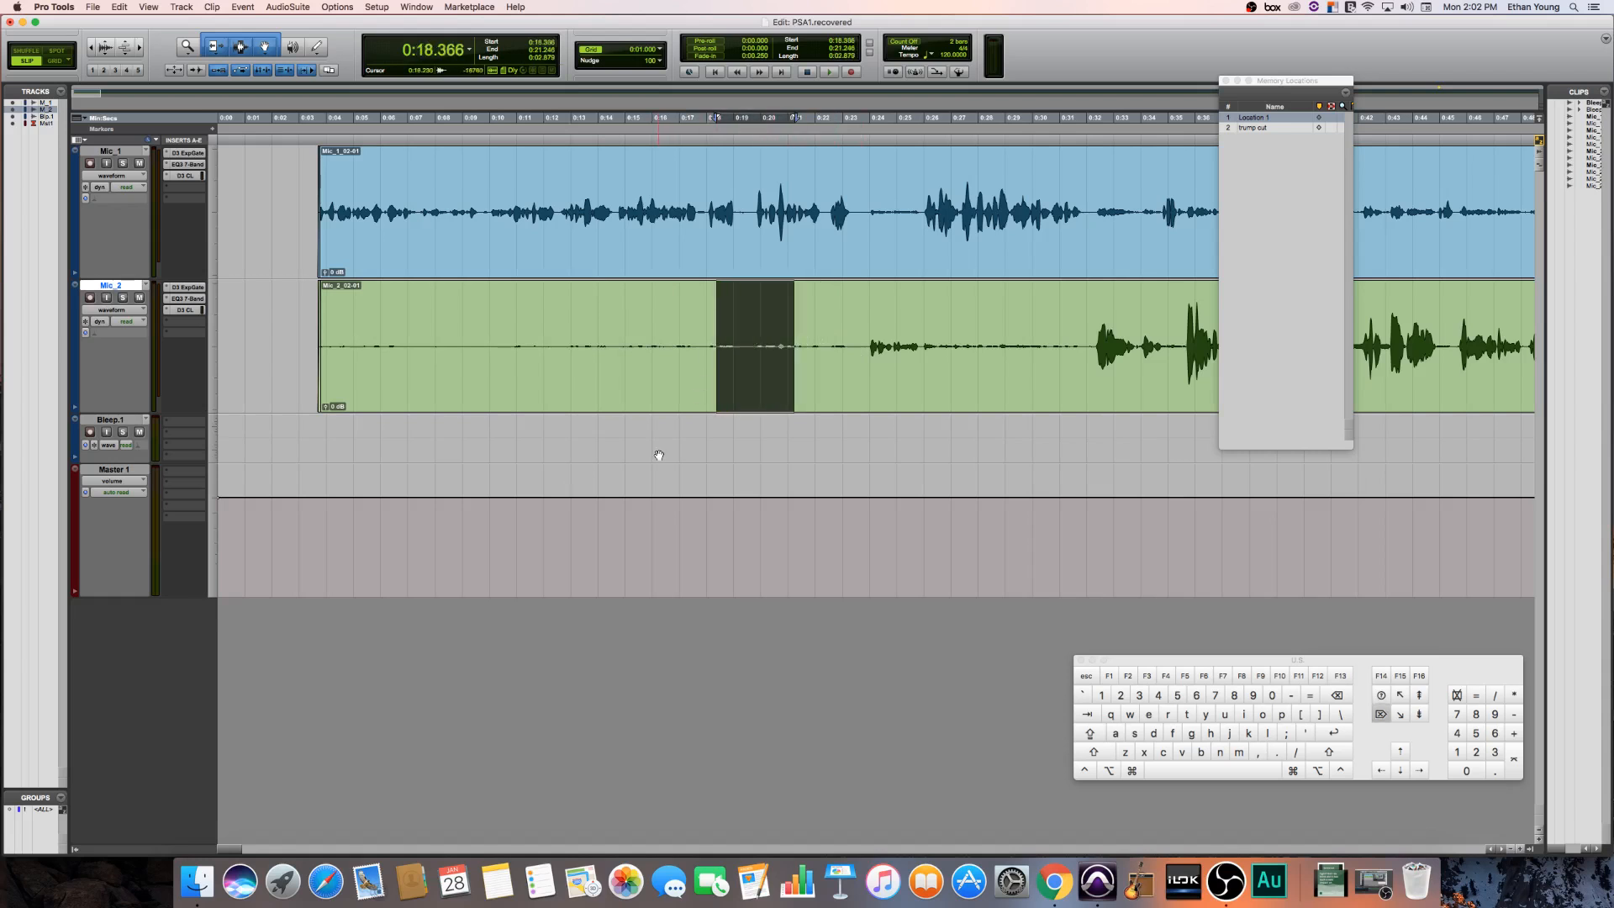
key("Delete")
key("super+z")
left_click(809, 330)
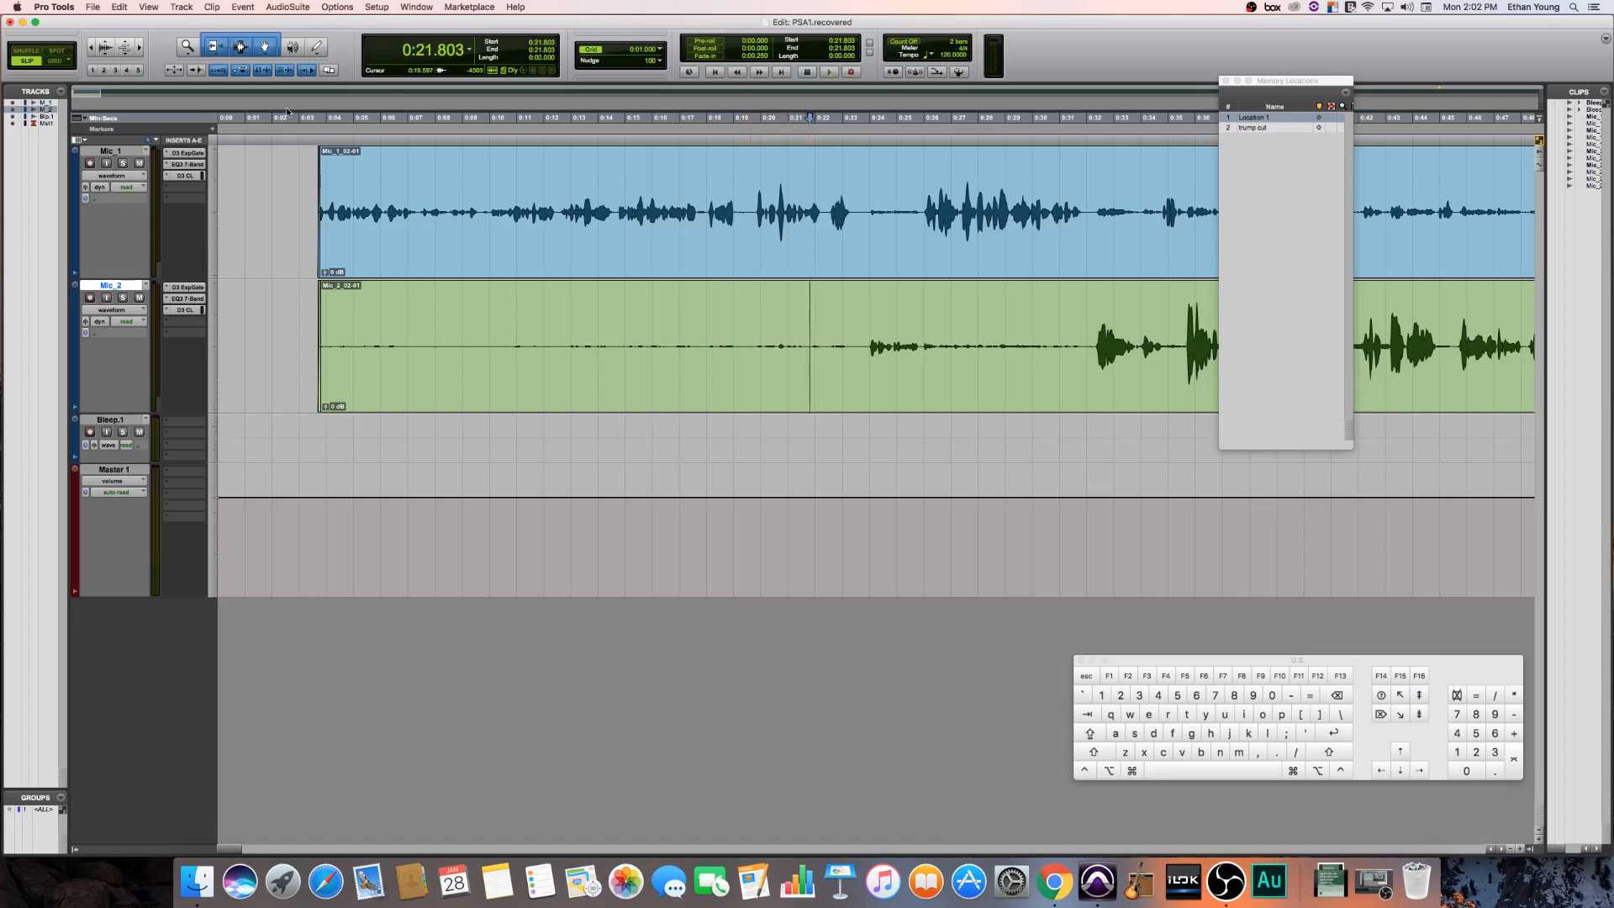
- Inspect the Expander/Gate settings on Mic_2, close the plug-in and place the cursor at 0:23.730 on Mic_2
left_click(186, 286)
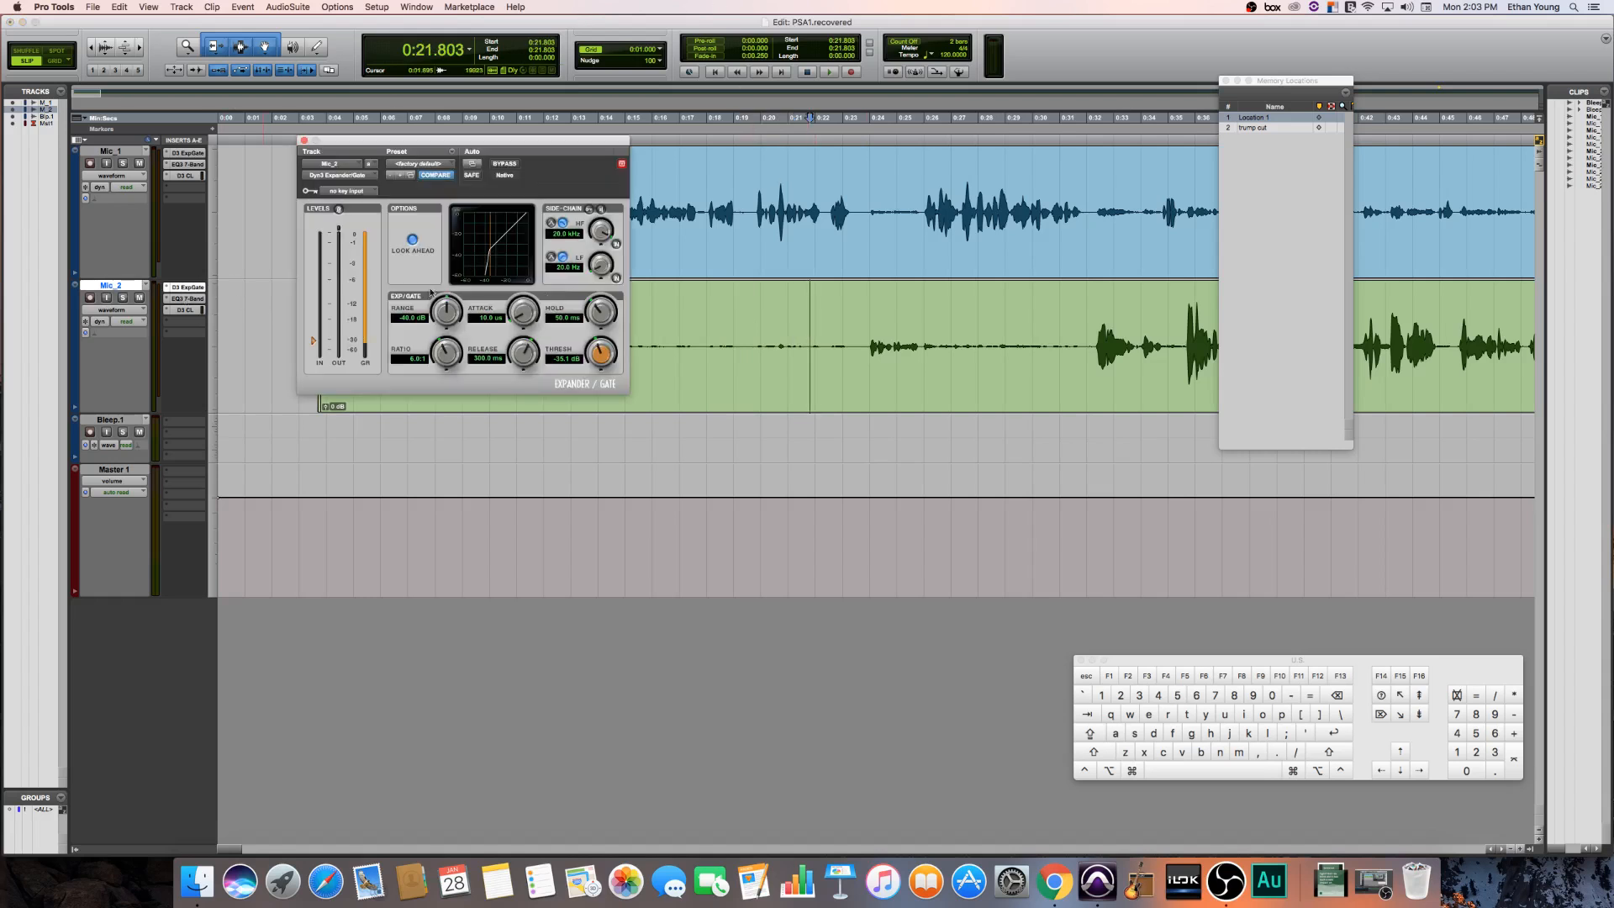
left_click(305, 140)
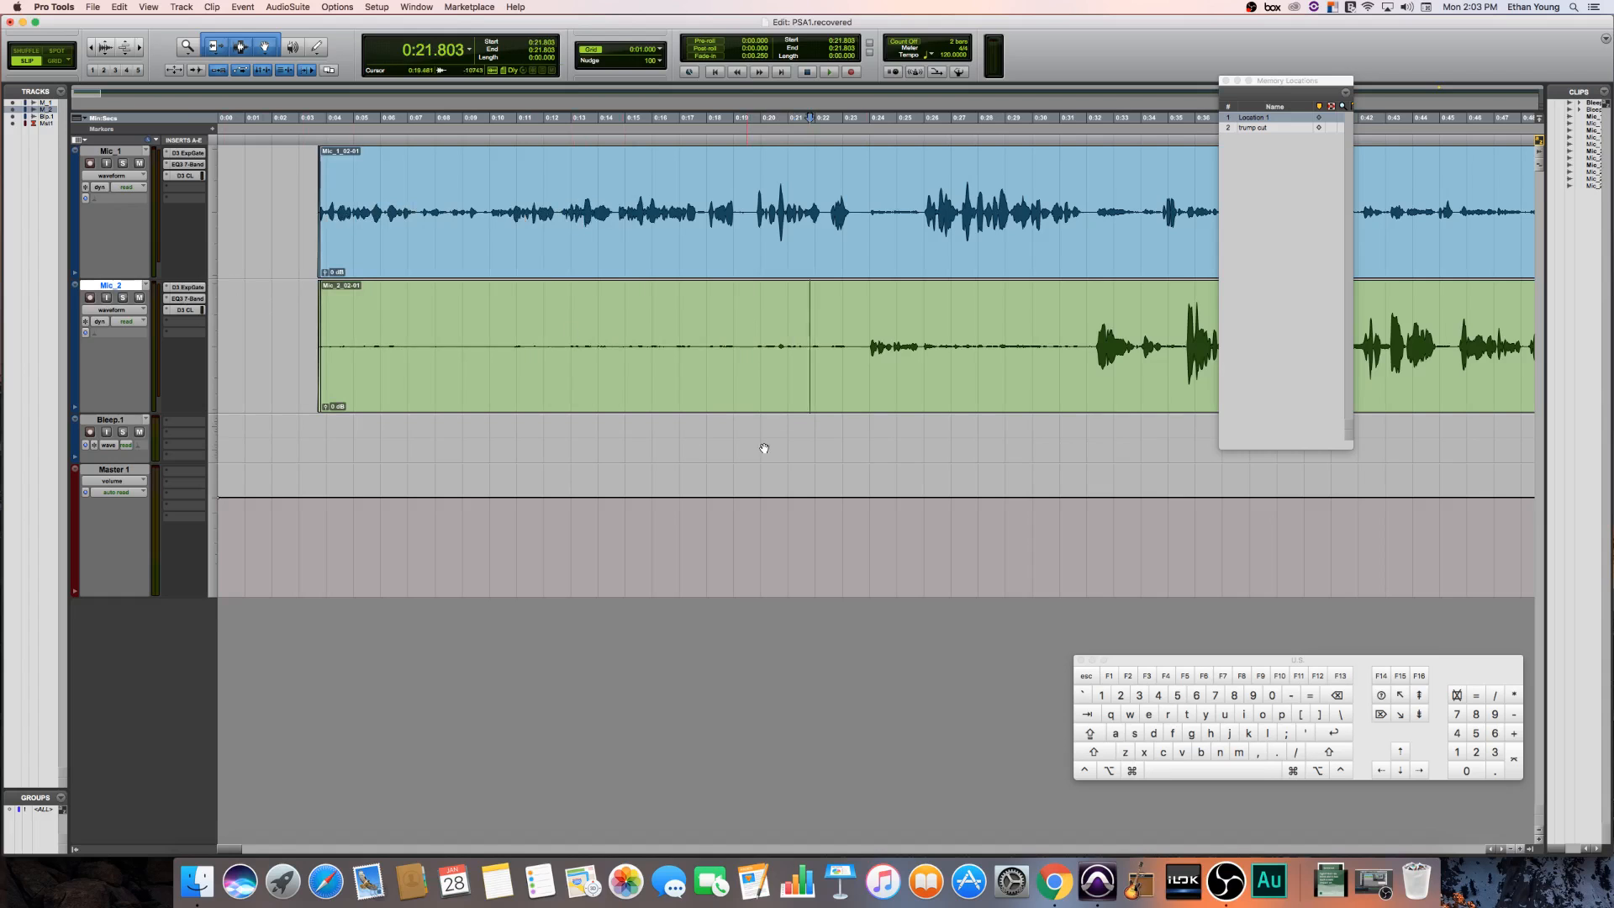
left_click(862, 353)
- Close the Memory Locations window and select all clips on Mic_1, from 0:03.691 to about 39:54
left_click(1226, 82)
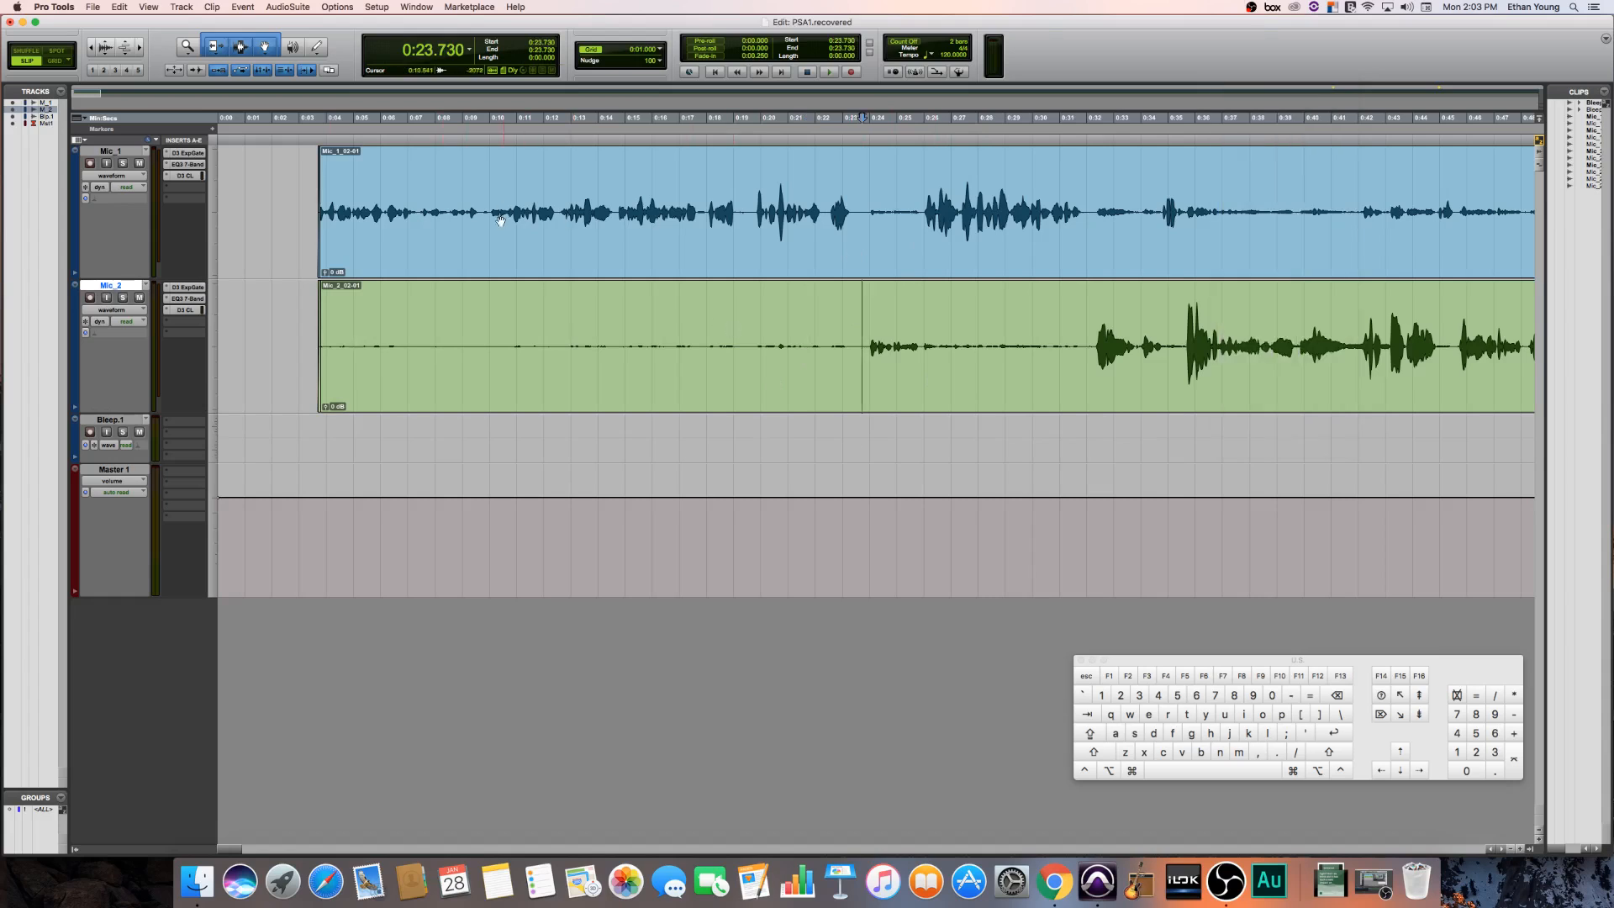
double_click(512, 175)
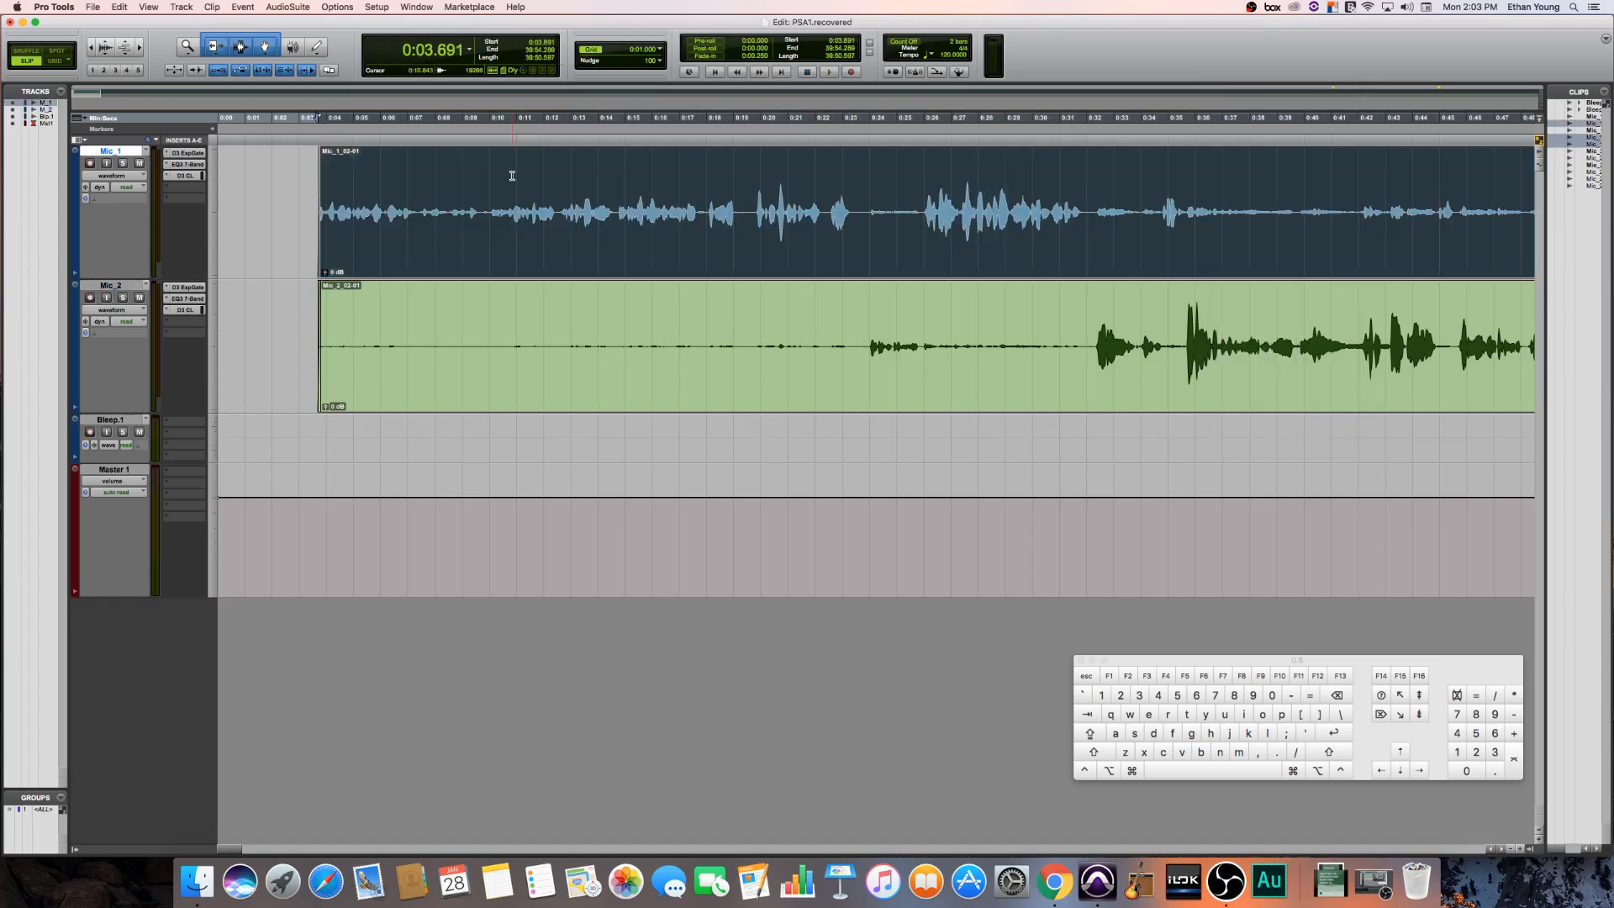
key("r")
key("r")
key("r")
key("r")
key("r")
key("r")
key("r")
key("t")
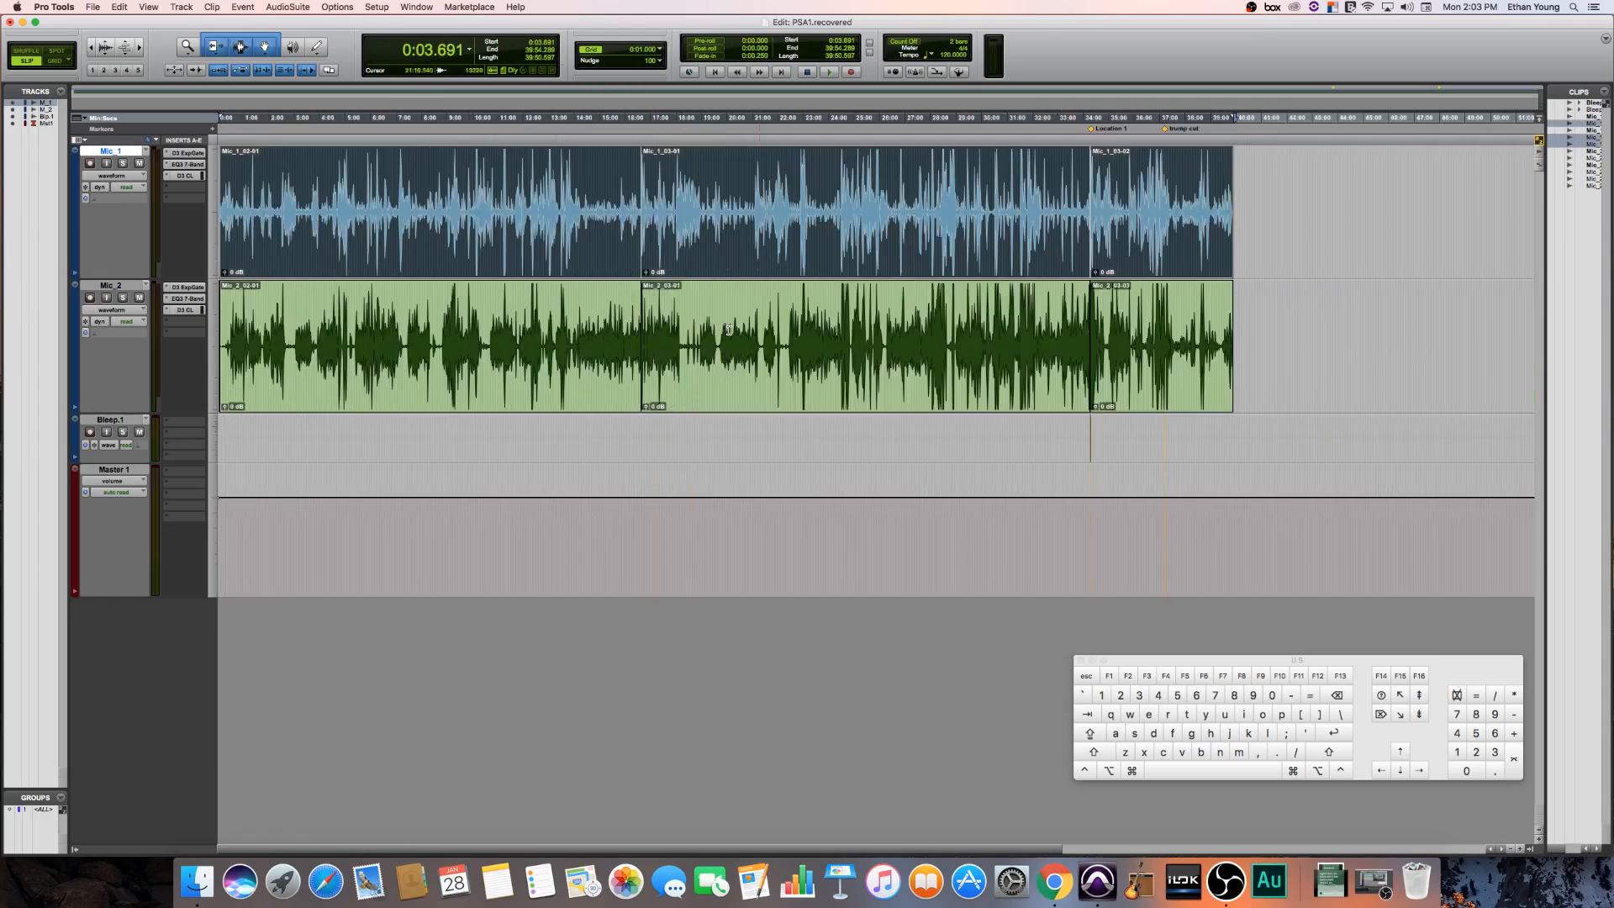
key("t")
- Extend the selection from Mic_1 to the same range on Mic_2 and Bleep.1
left_click(316, 367, "shift")
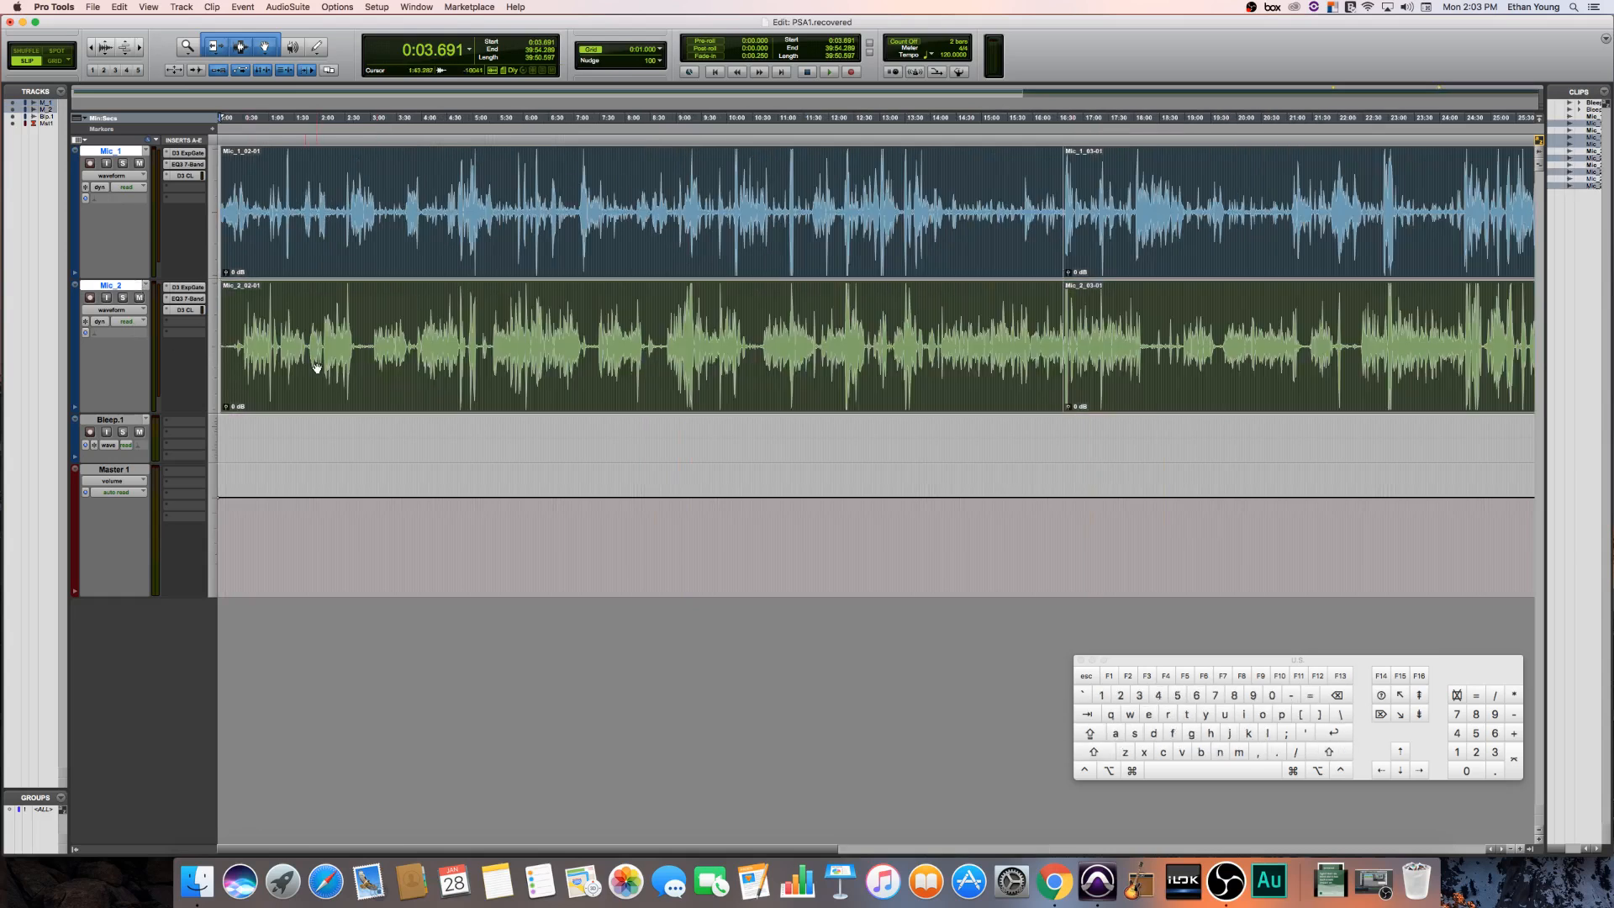
key("r")
key("r")
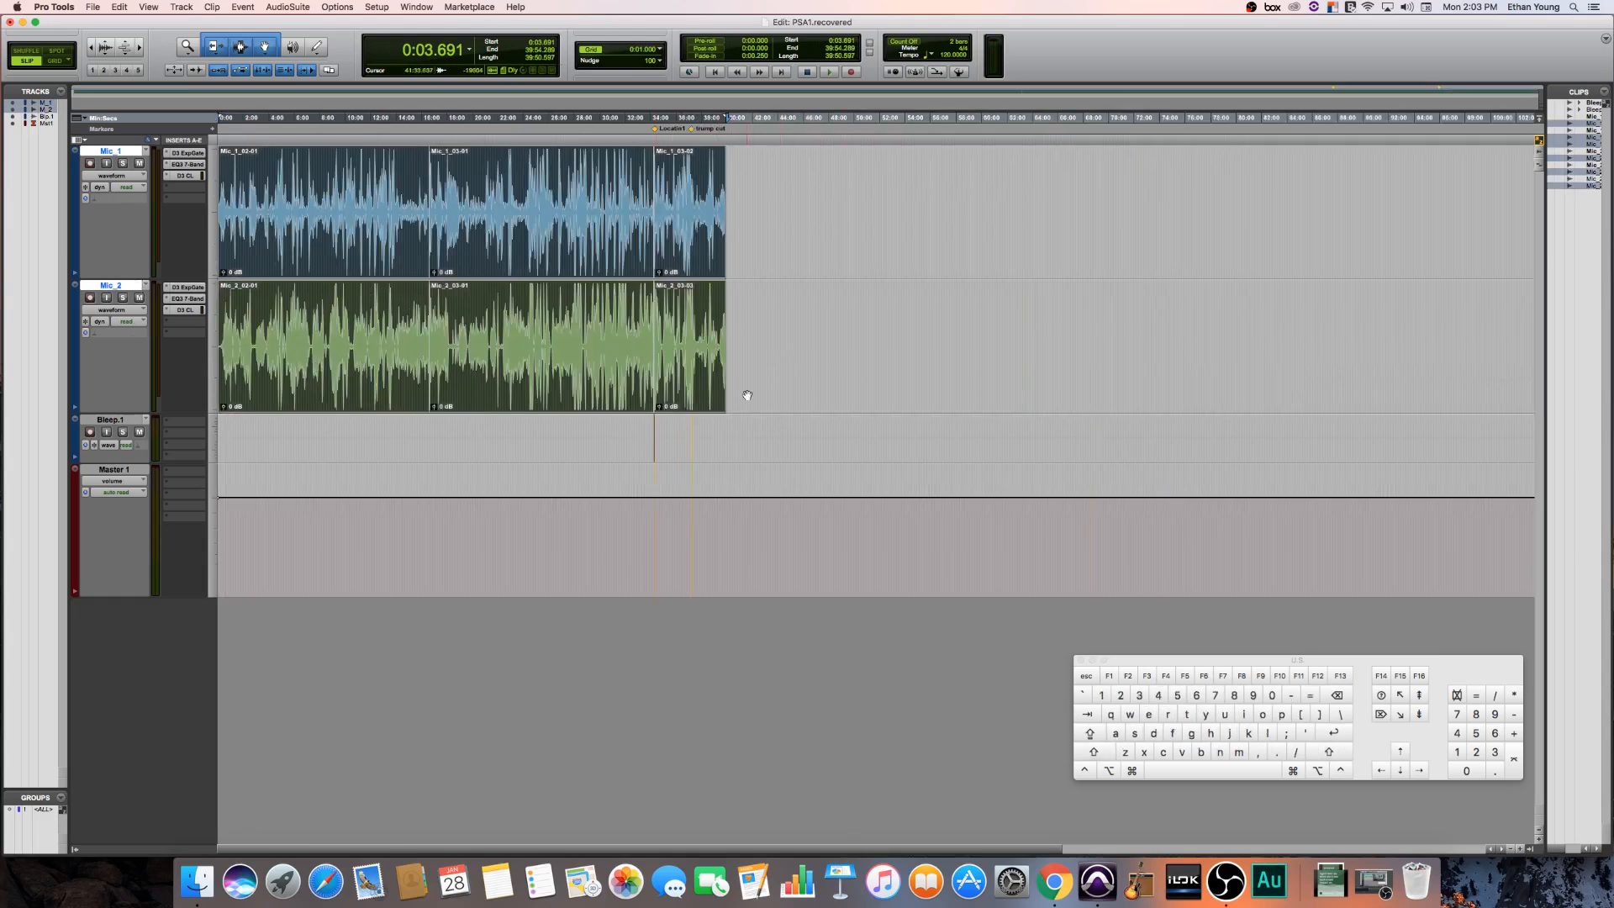
key("r")
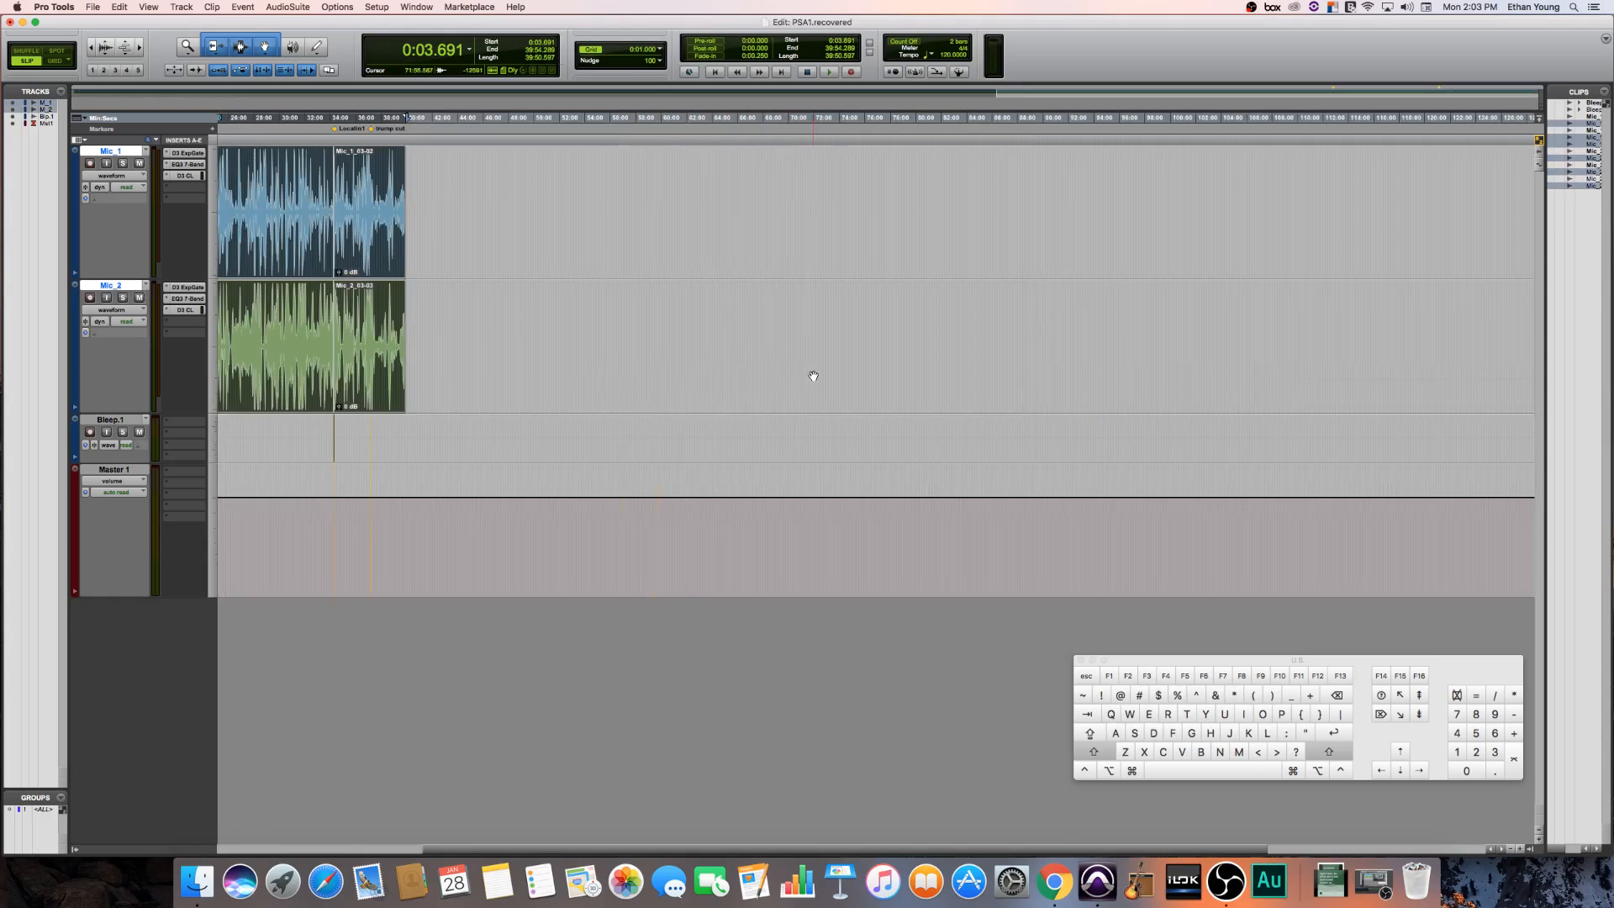
key("t")
left_click(116, 422)
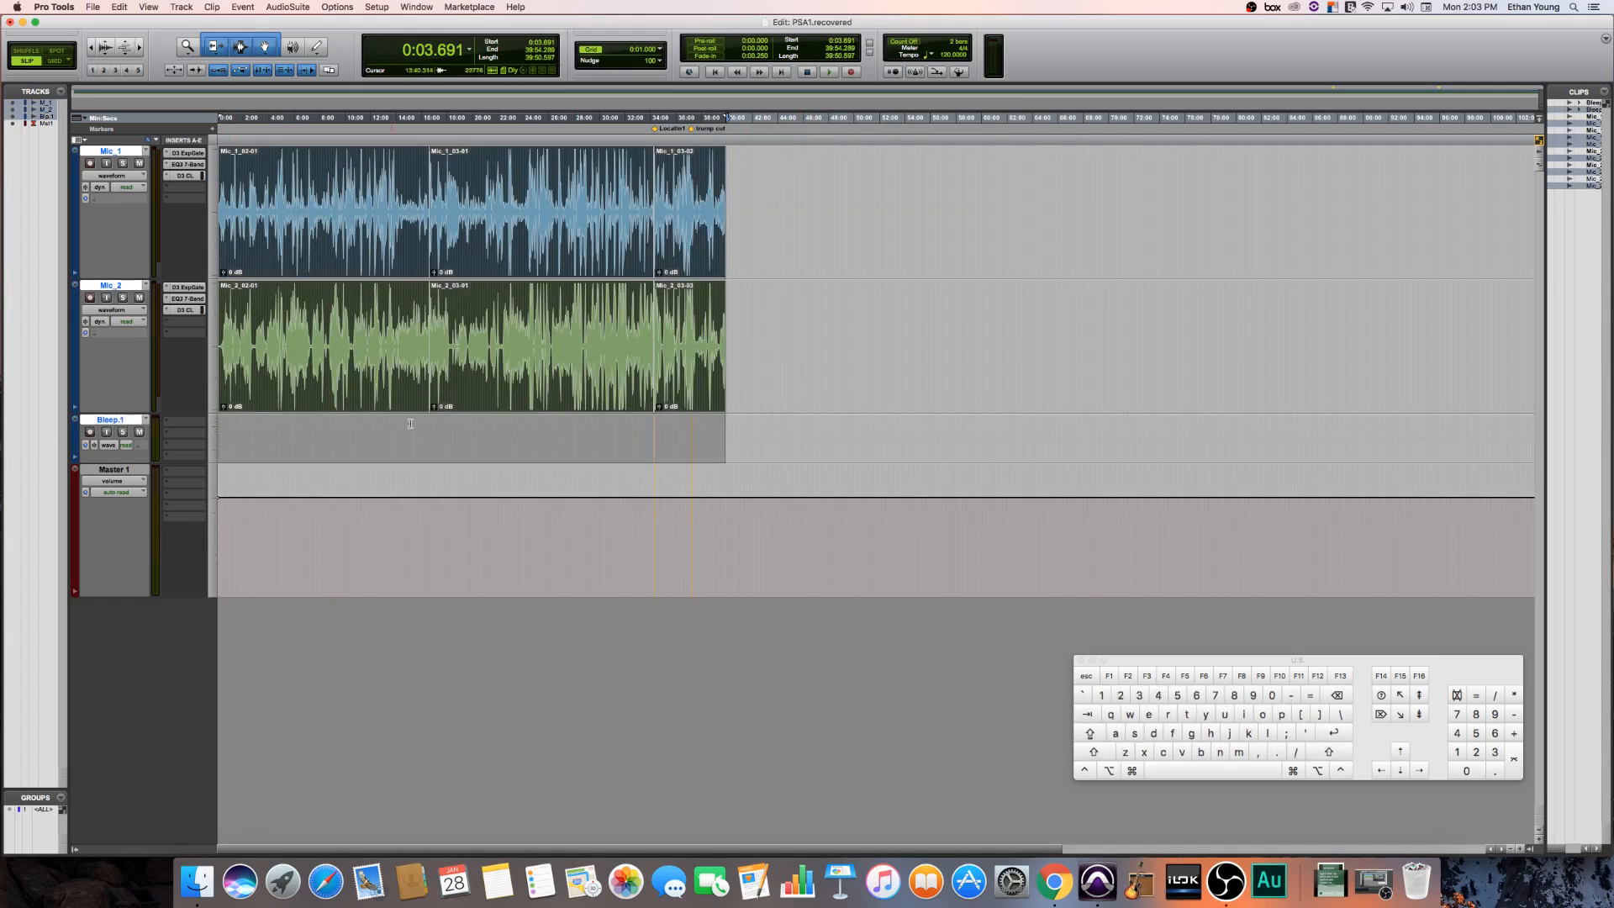
key("t")
key("t")
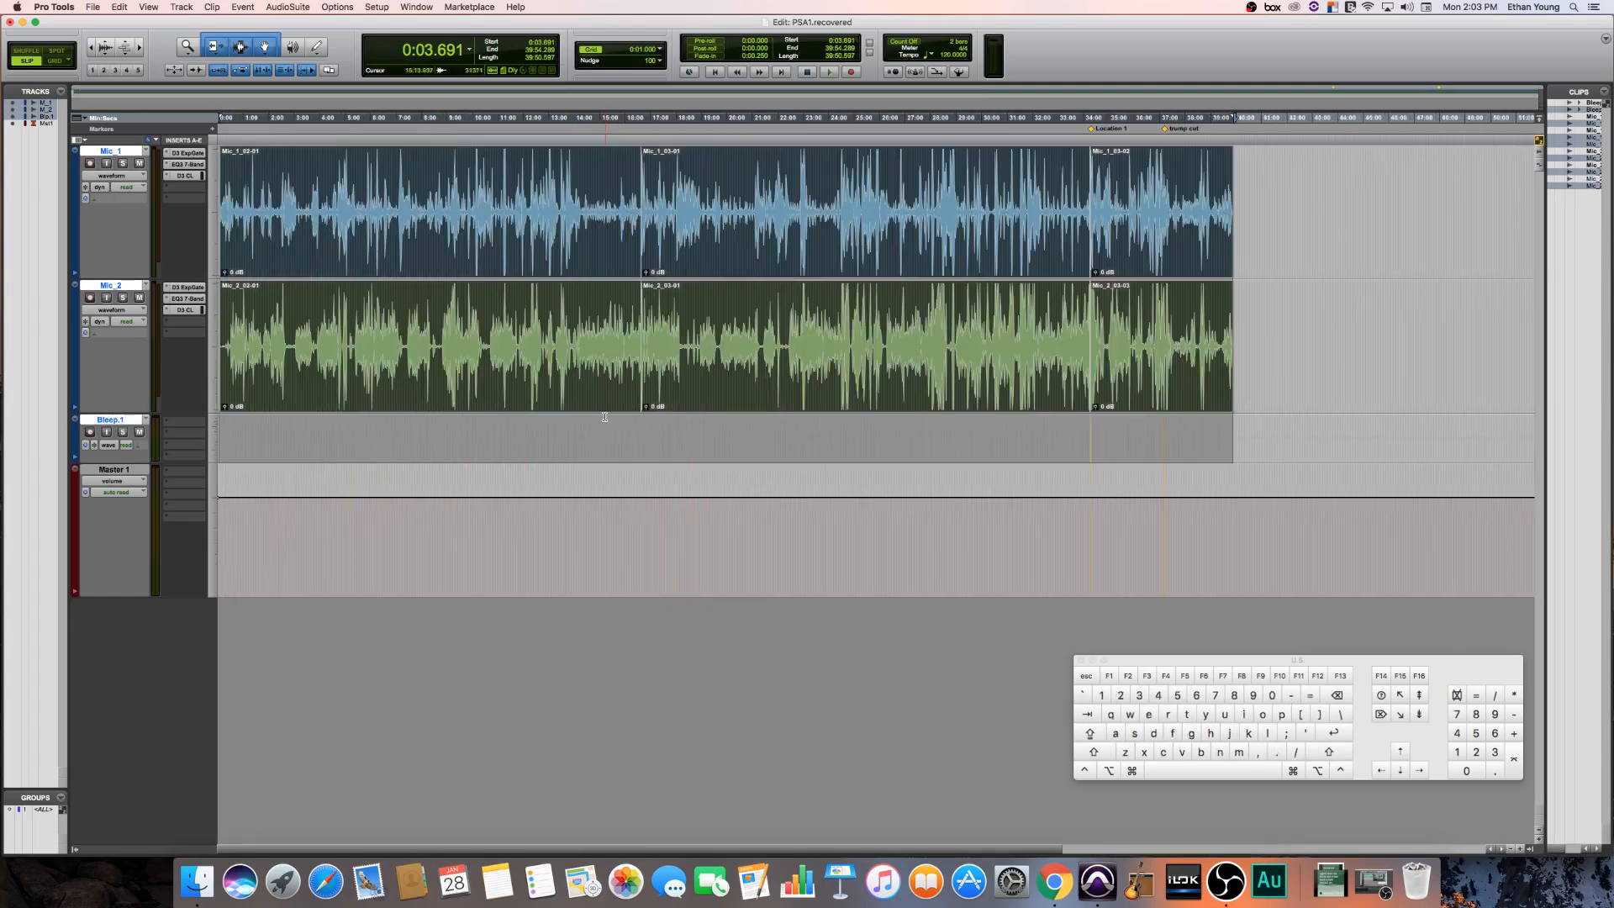
scroll(589, 414, "right", 6)
scroll(590, 412, "right", 10)
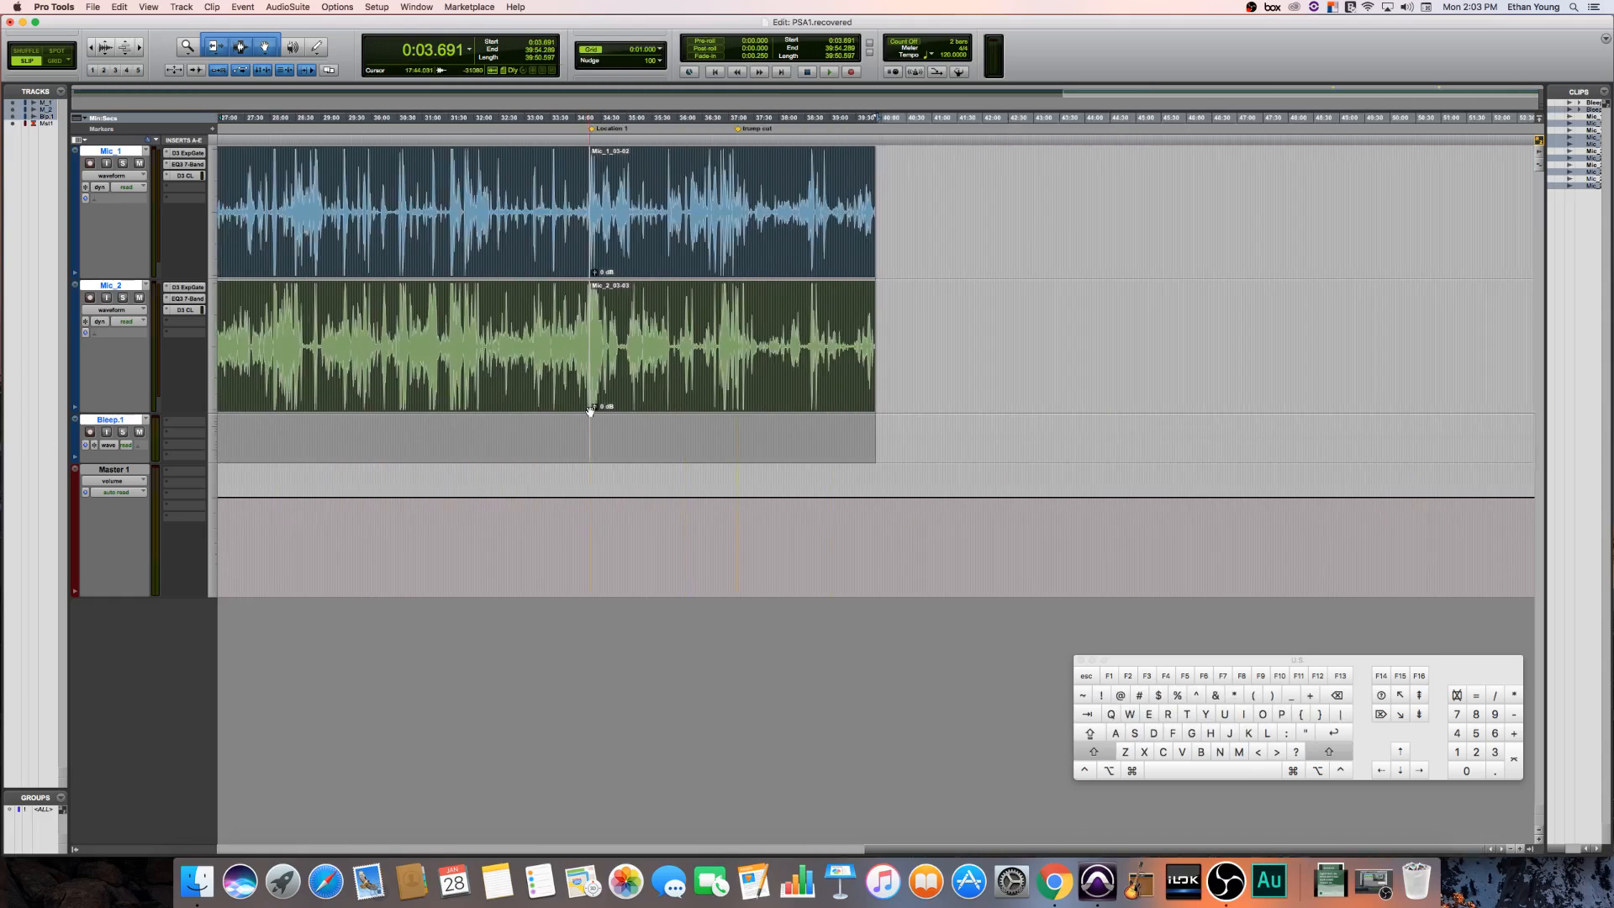
- Extend the end of the three-track selection slightly past the last clips, to about 39:54.416
left_click_drag(877, 120, 854, 129)
key("t")
key("t")
key("t")
key("t")
key("t")
key("t")
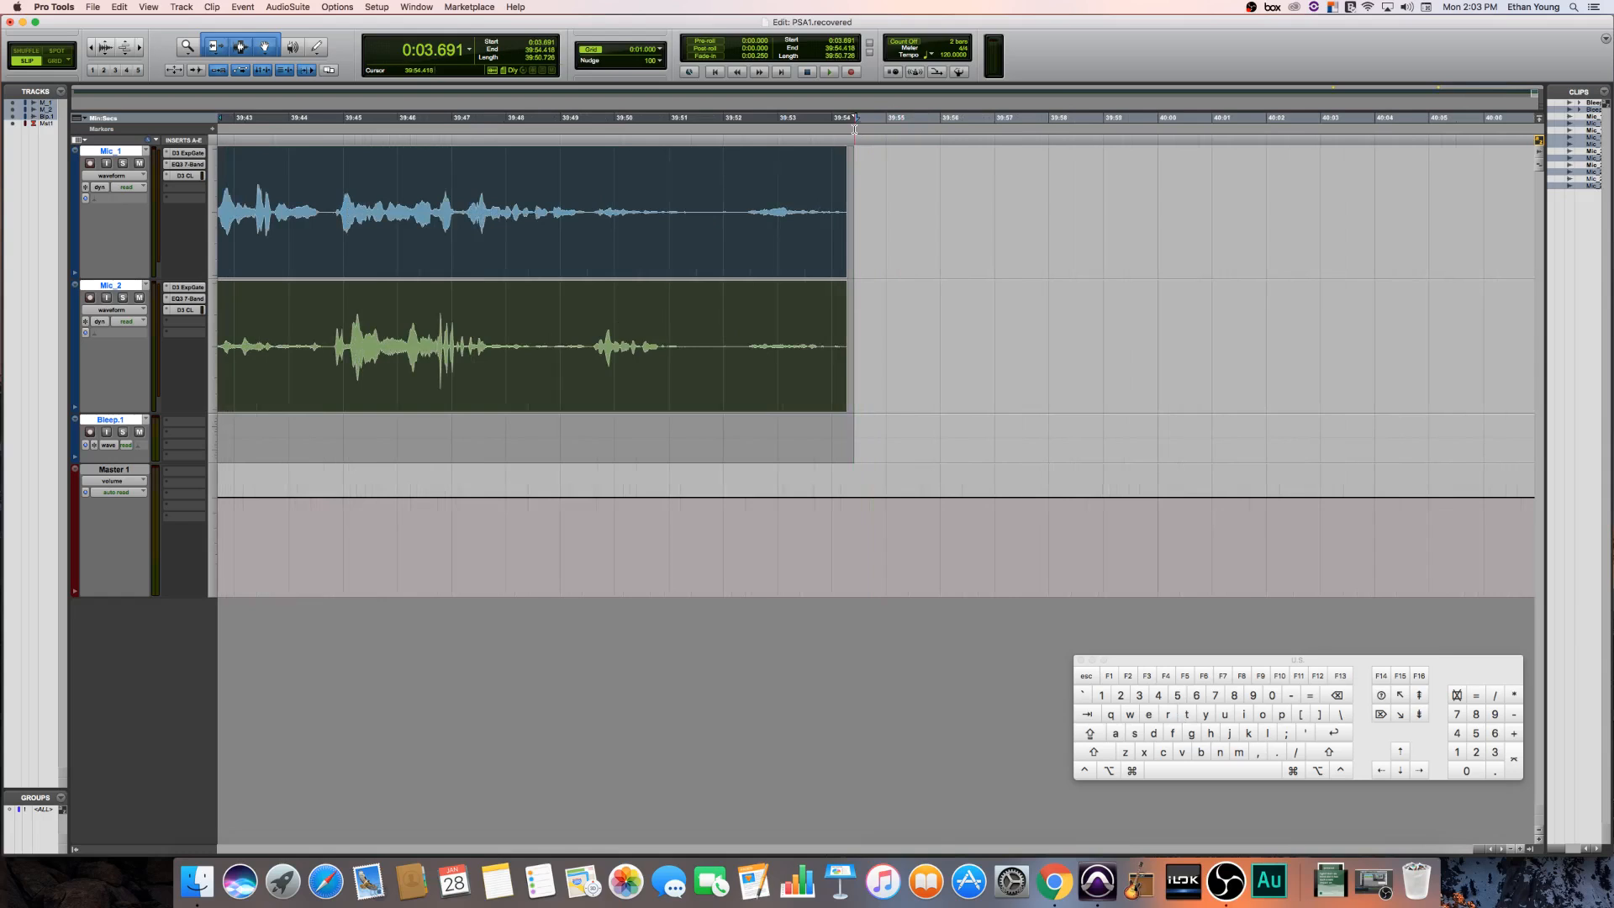
- Check both ends of the selection and move its start slightly before the first clips, to 0:03.599
key("Left")
key("Right")
key("Left")
key("Right")
key("Left")
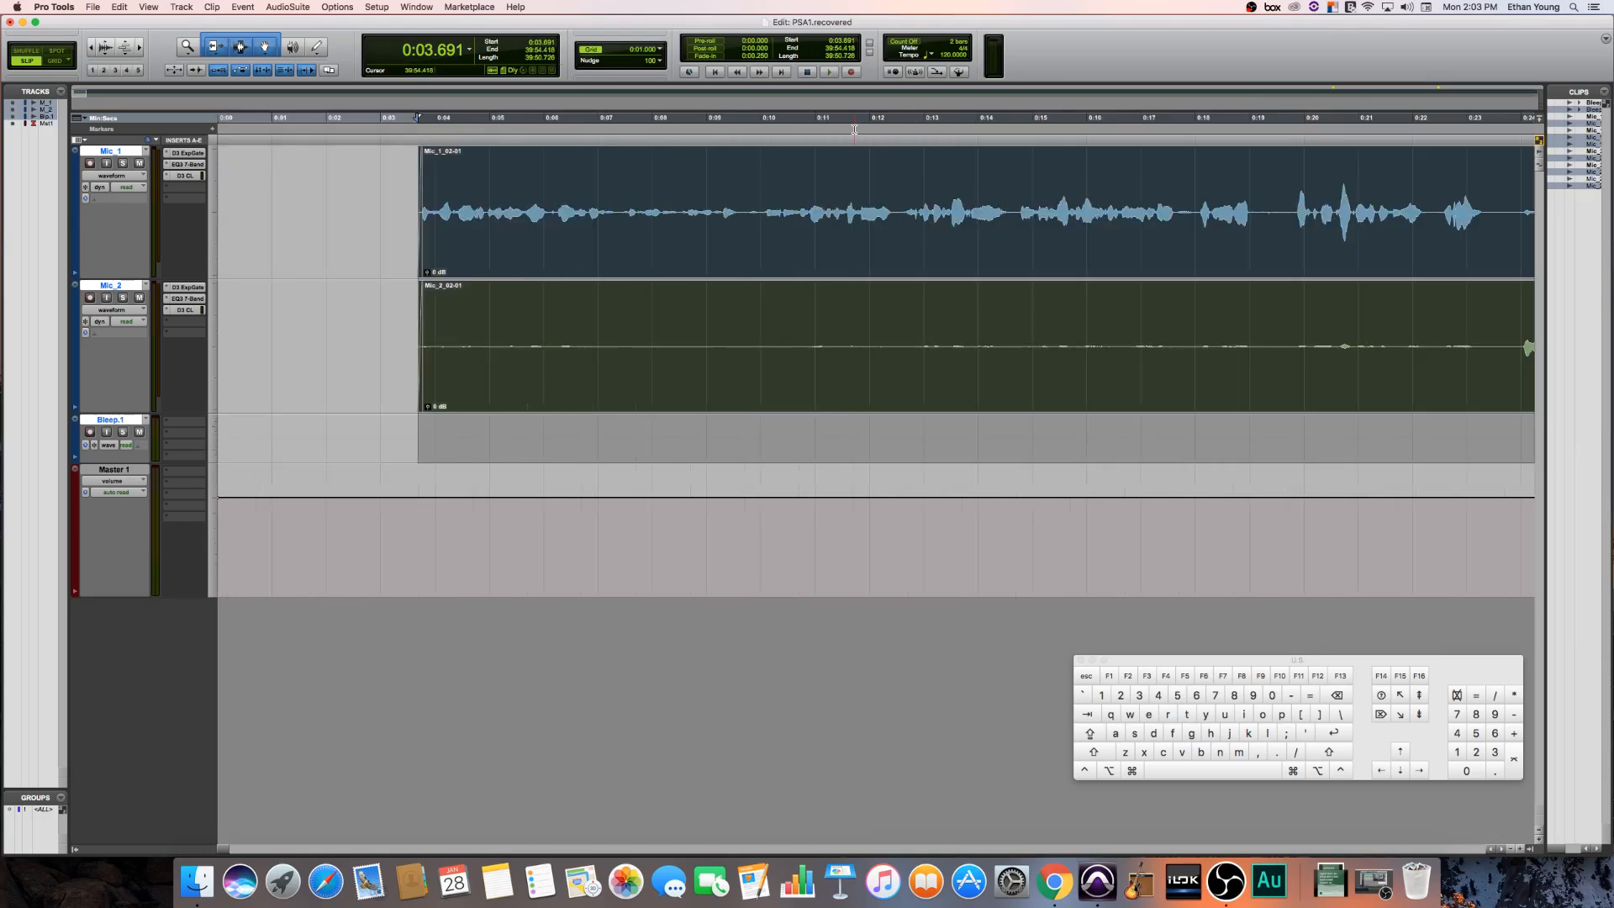
key("Right")
key("Left")
left_click_drag(421, 121, 412, 118)
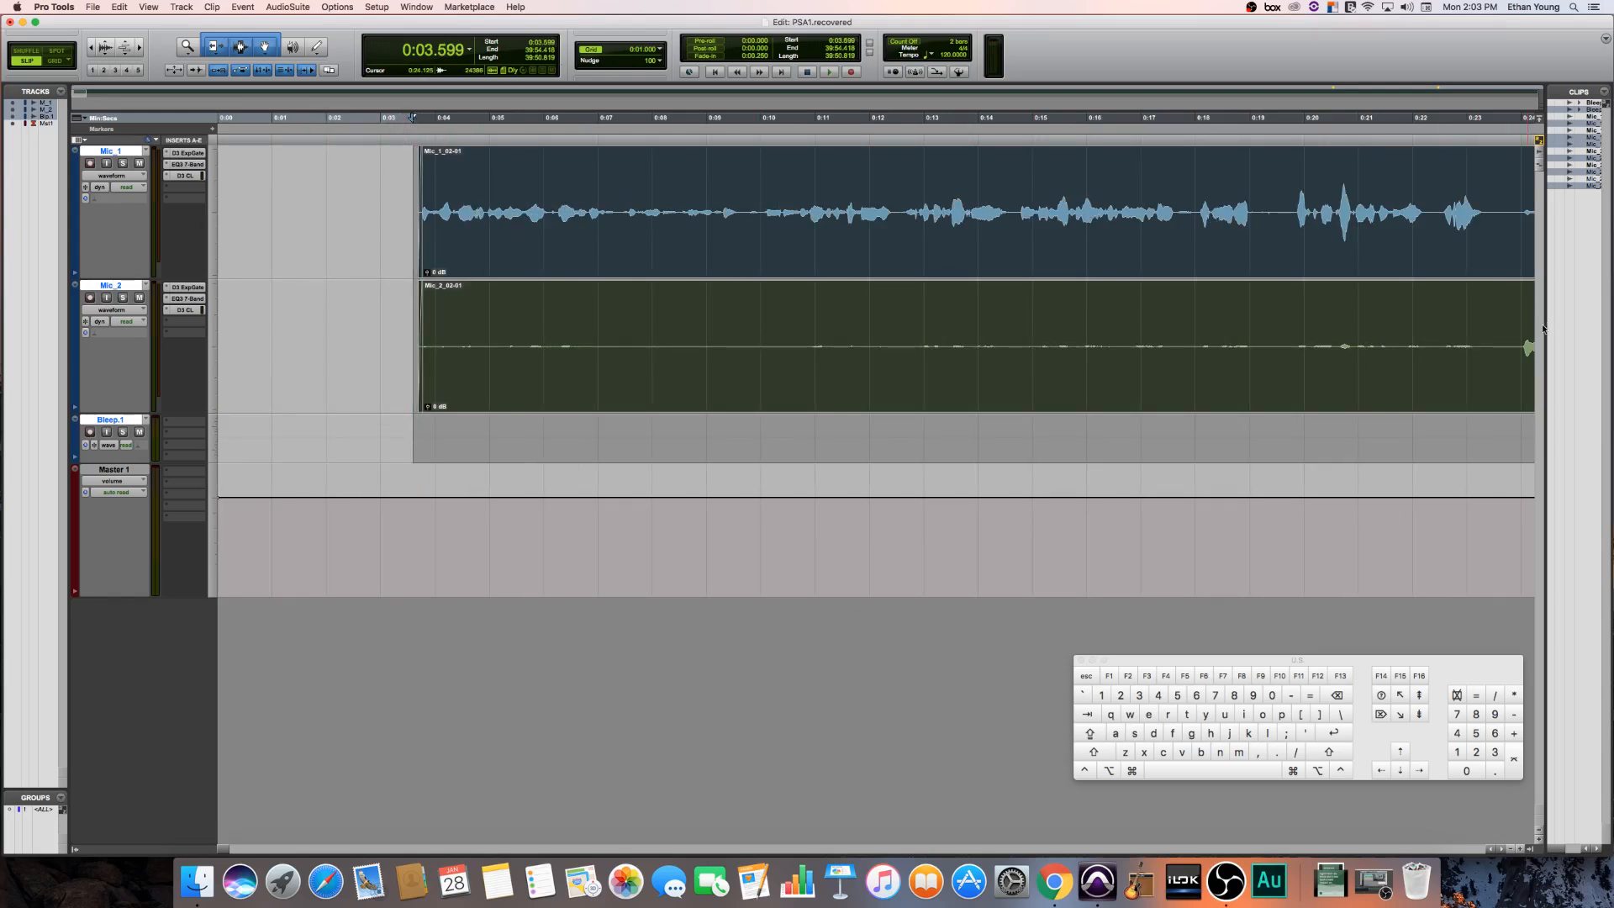
- Widen the Clips list to show full clip names and clear the selection by placing the cursor at 0:02.310 on Mic_2
left_click_drag(1552, 320, 1427, 353)
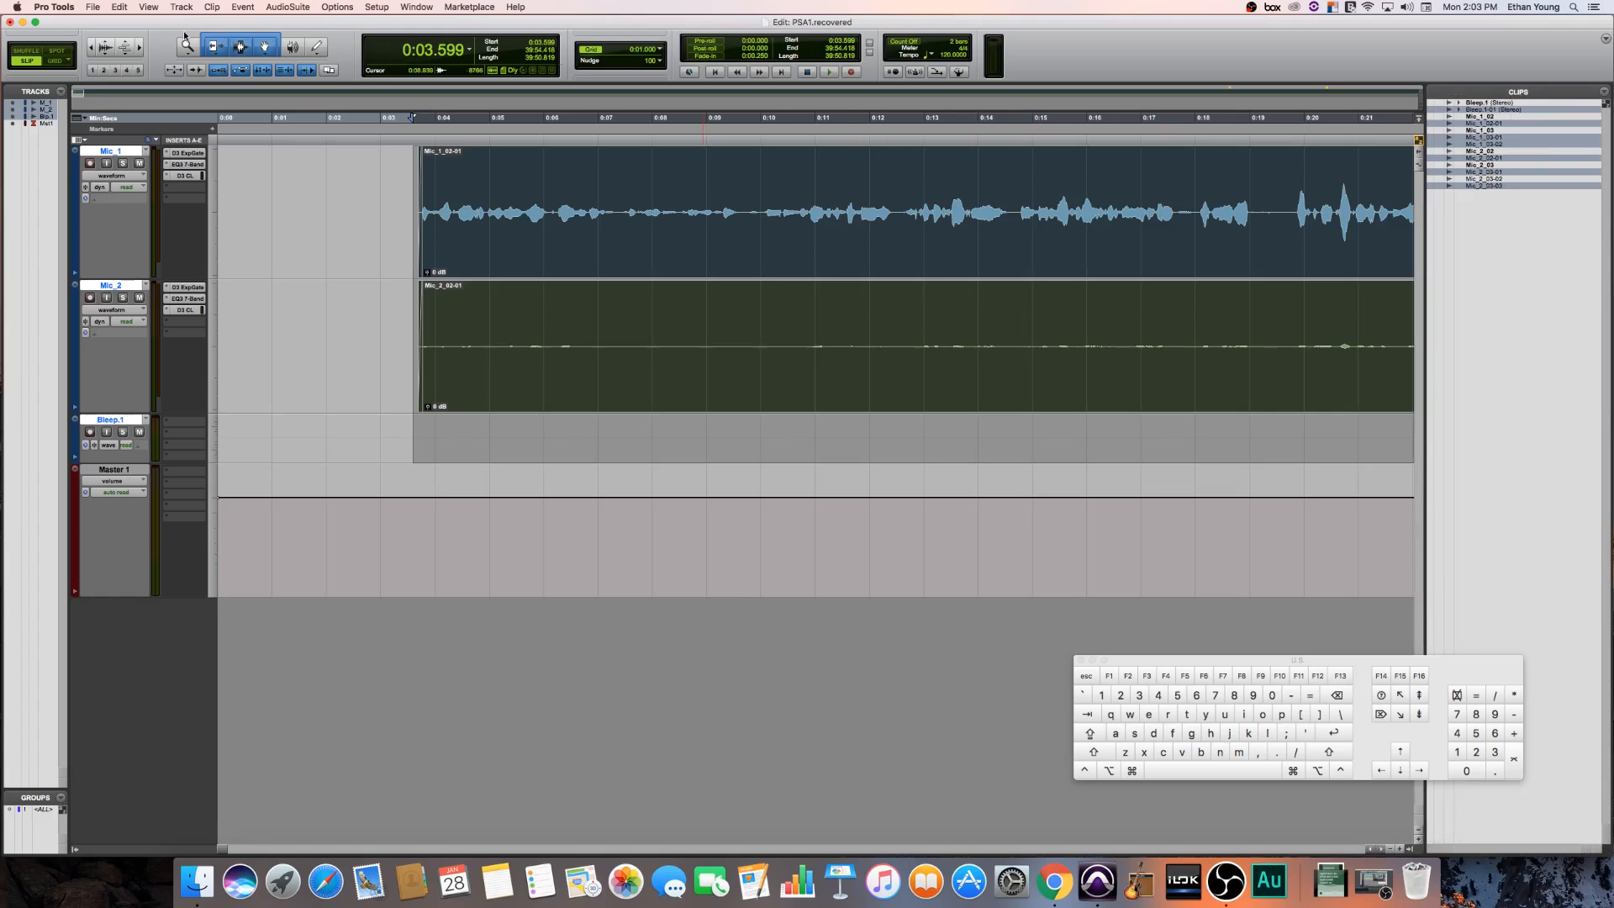
left_click(103, 10)
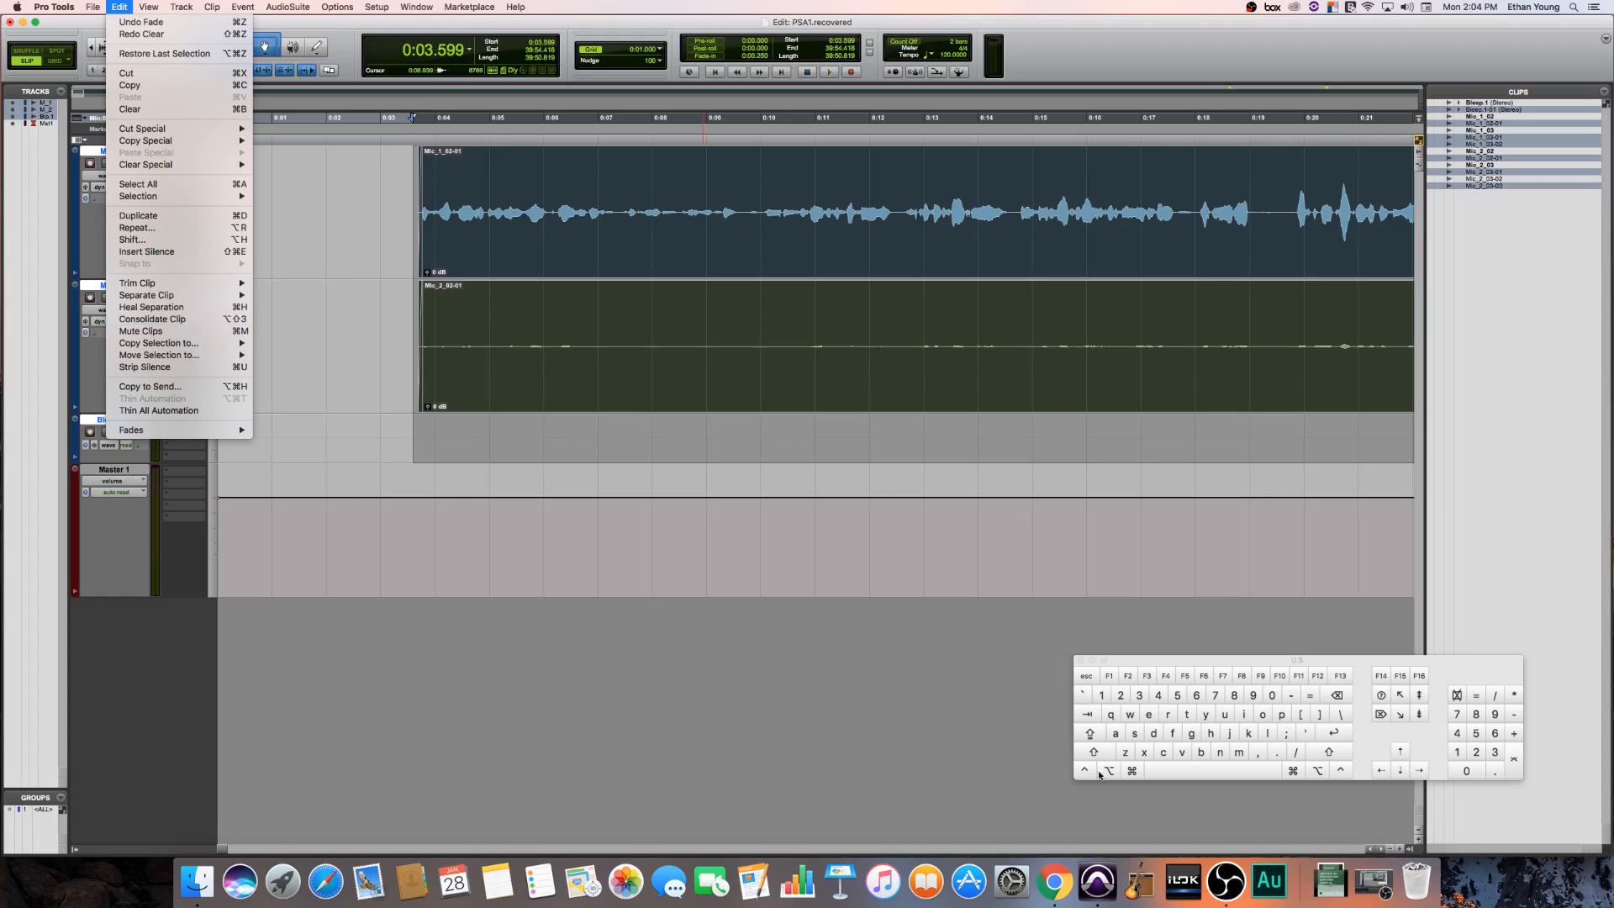
left_click(343, 303)
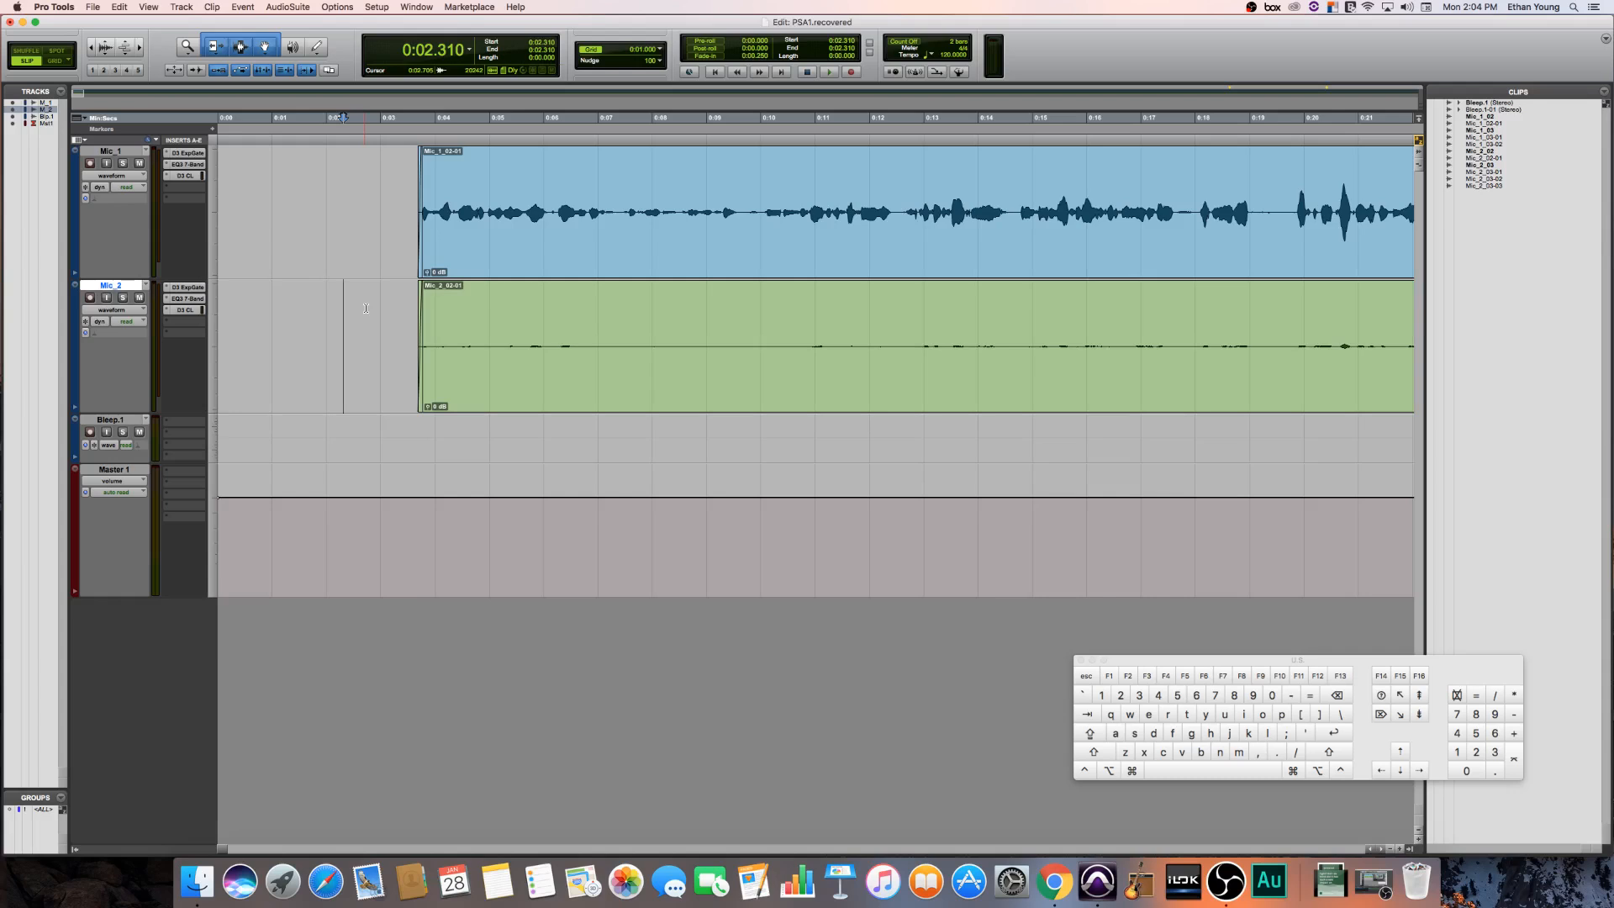
- Place the cursor at 0:02.925 on Mic_1 and look over the clips along the whole recording
left_click(376, 223)
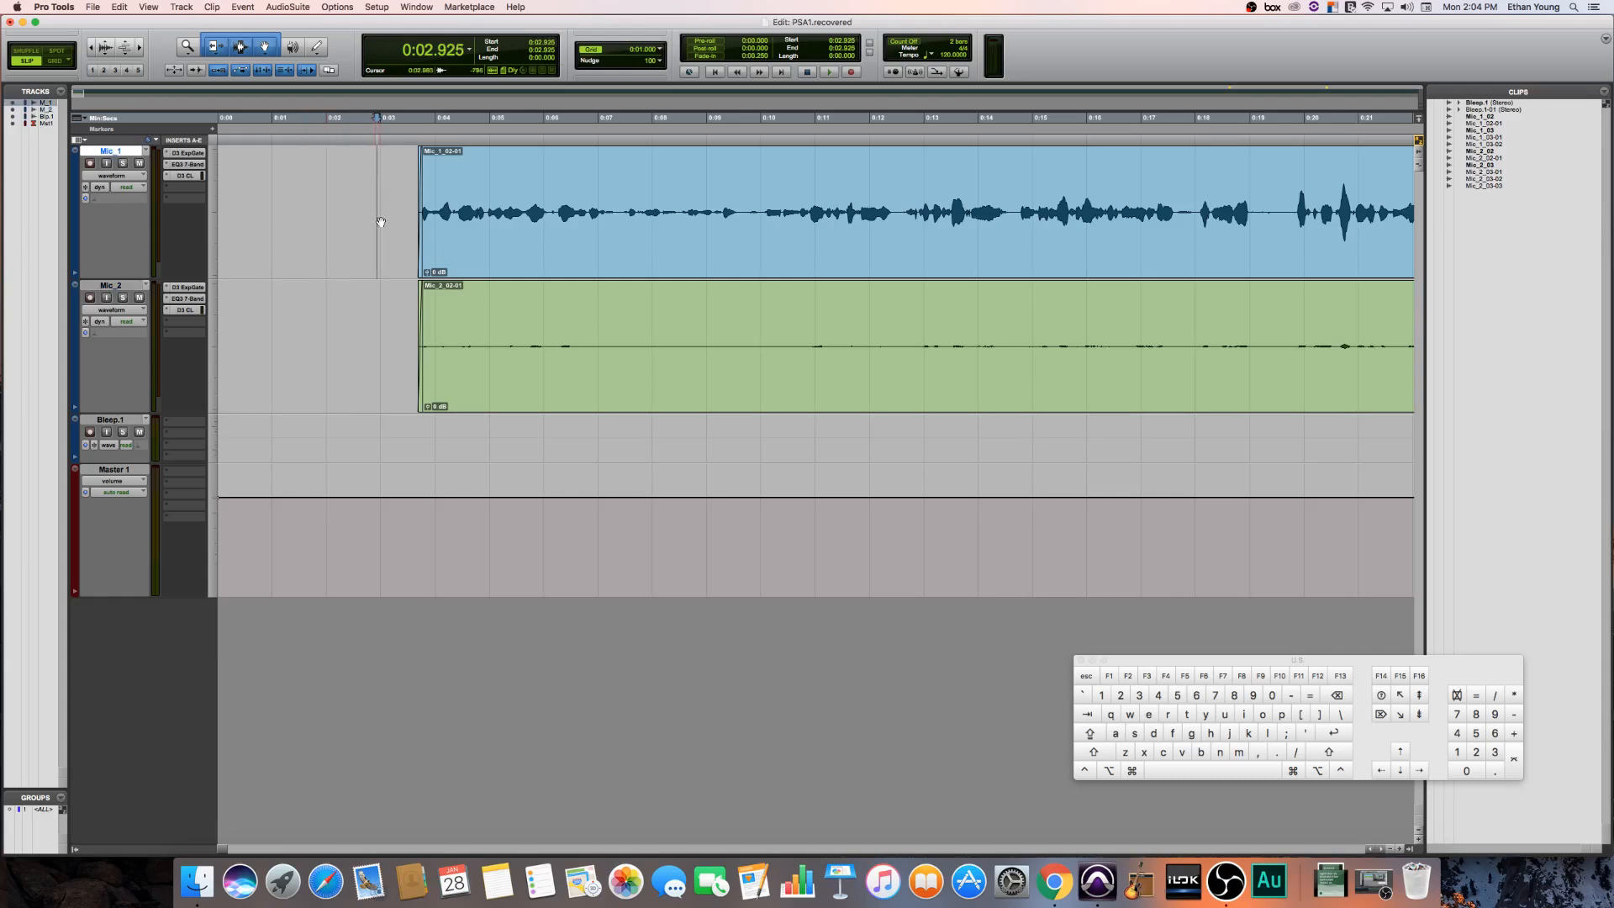
key("r")
key("r")
key("r")
key("r")
key("r")
key("r")
key("r")
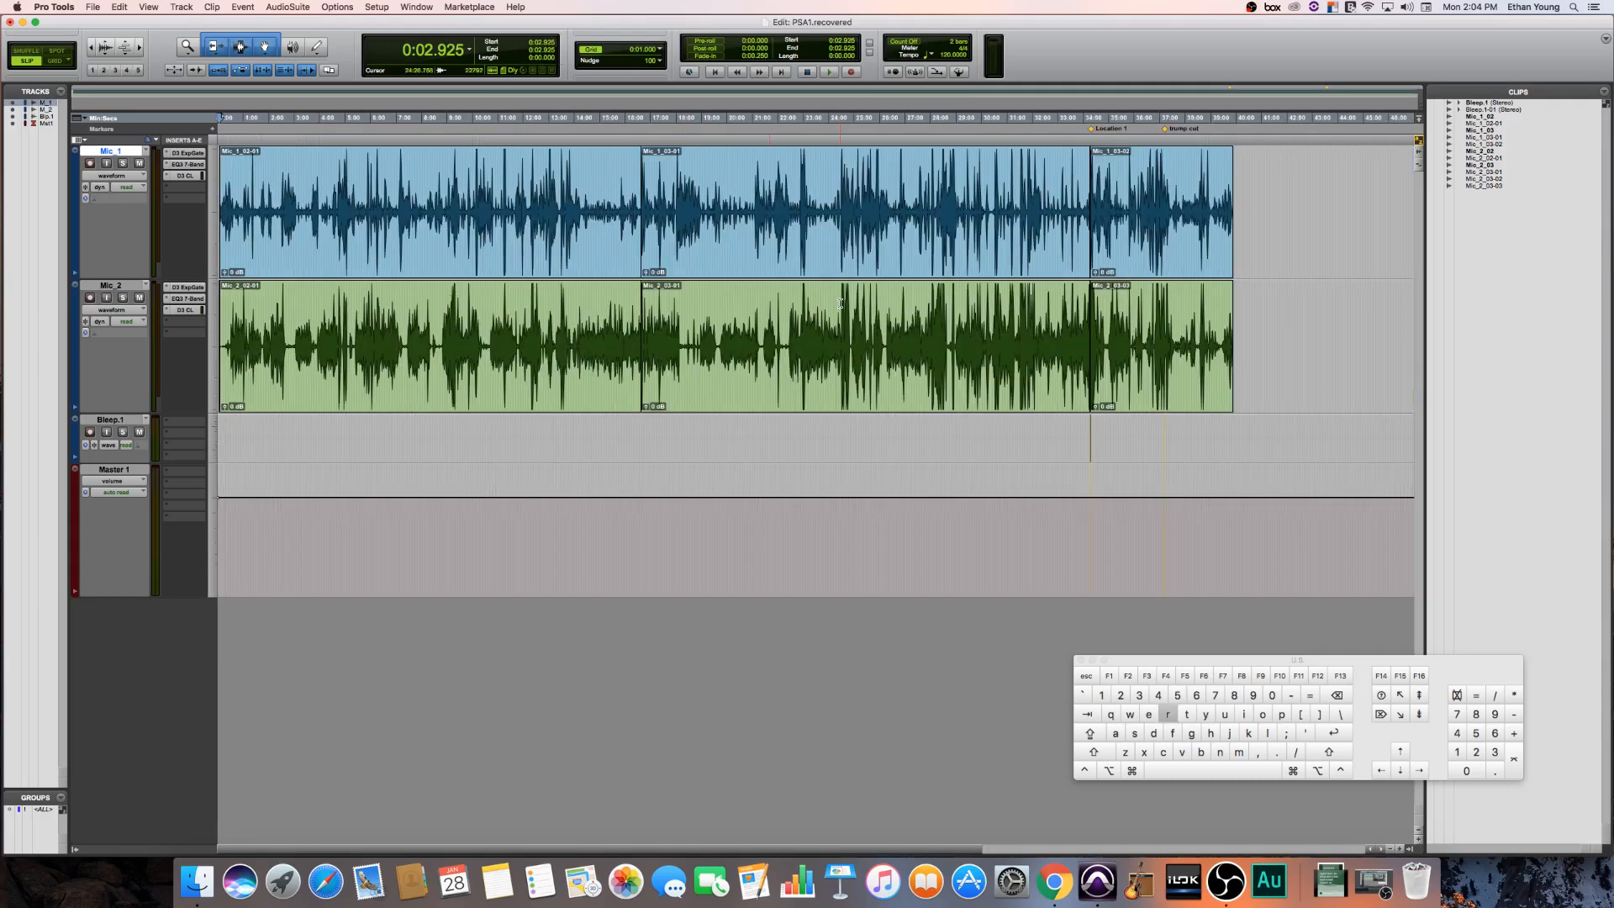
key("r")
key("t")
key("t")
key("t")
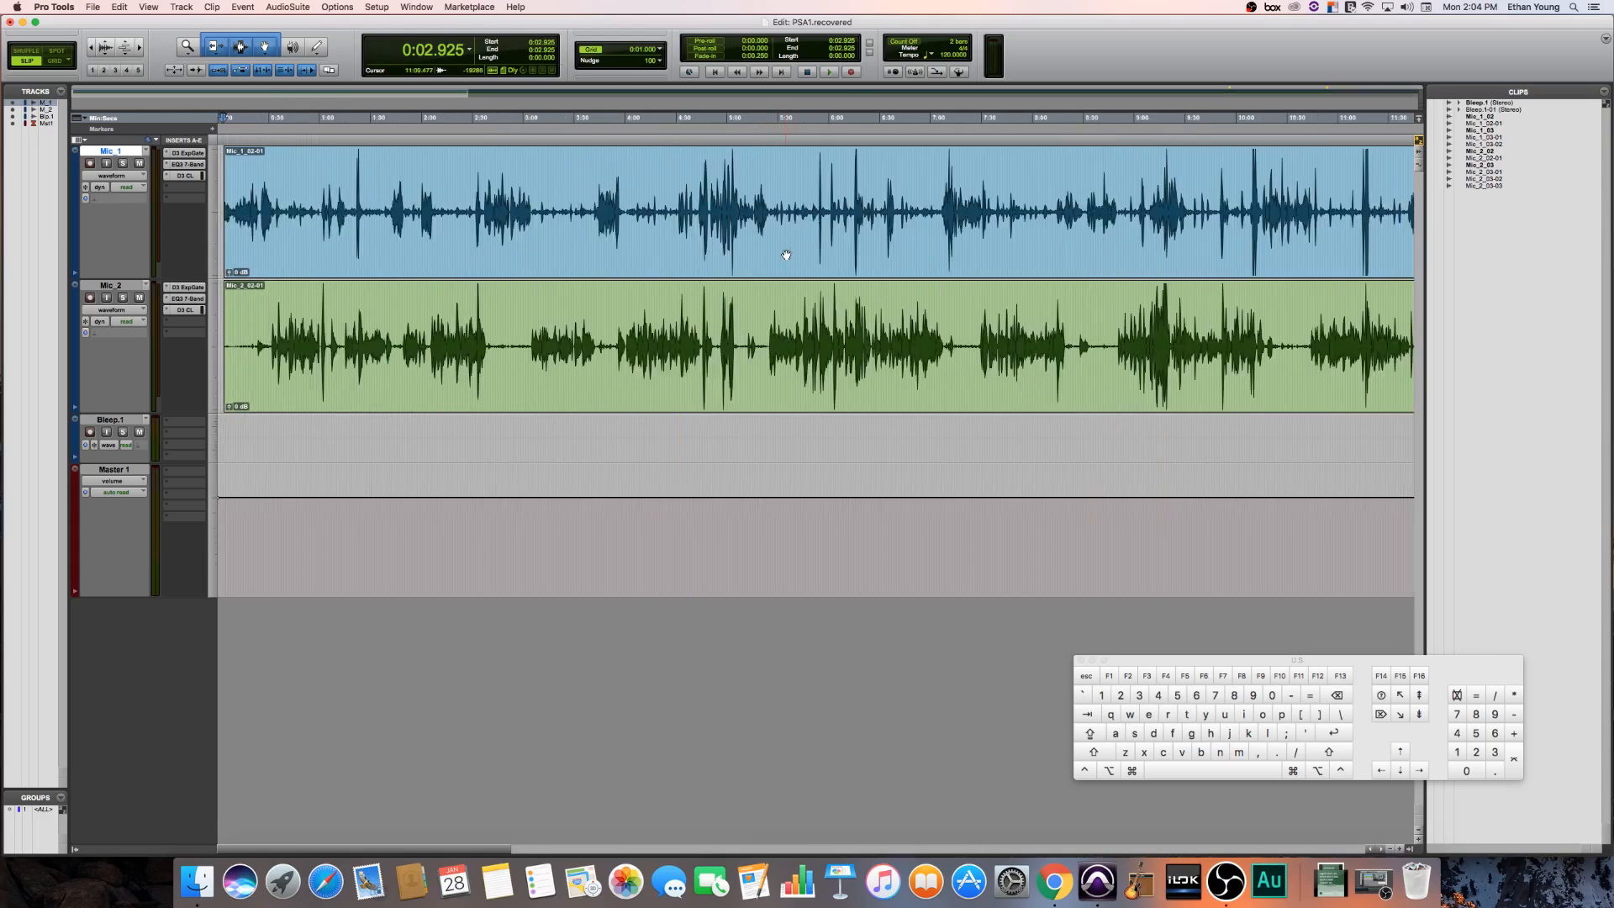
- Place the cursor at 14:21.181 on Mic_1 and step forward through each clip boundary to the session end
left_click(1220, 193)
key("Tab")
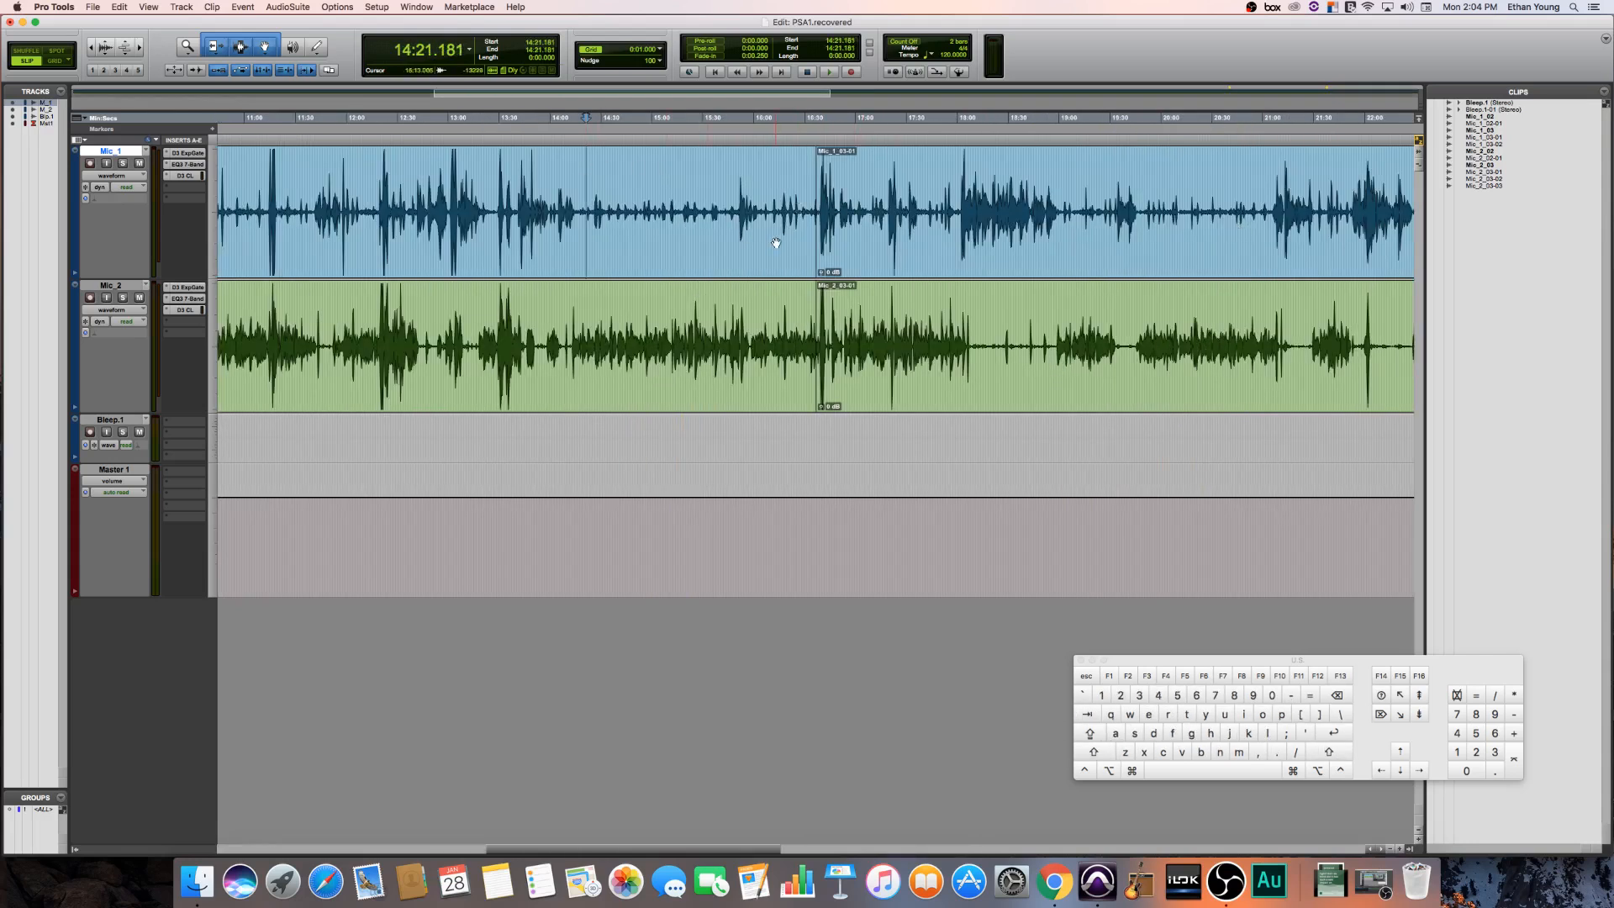
key("Tab")
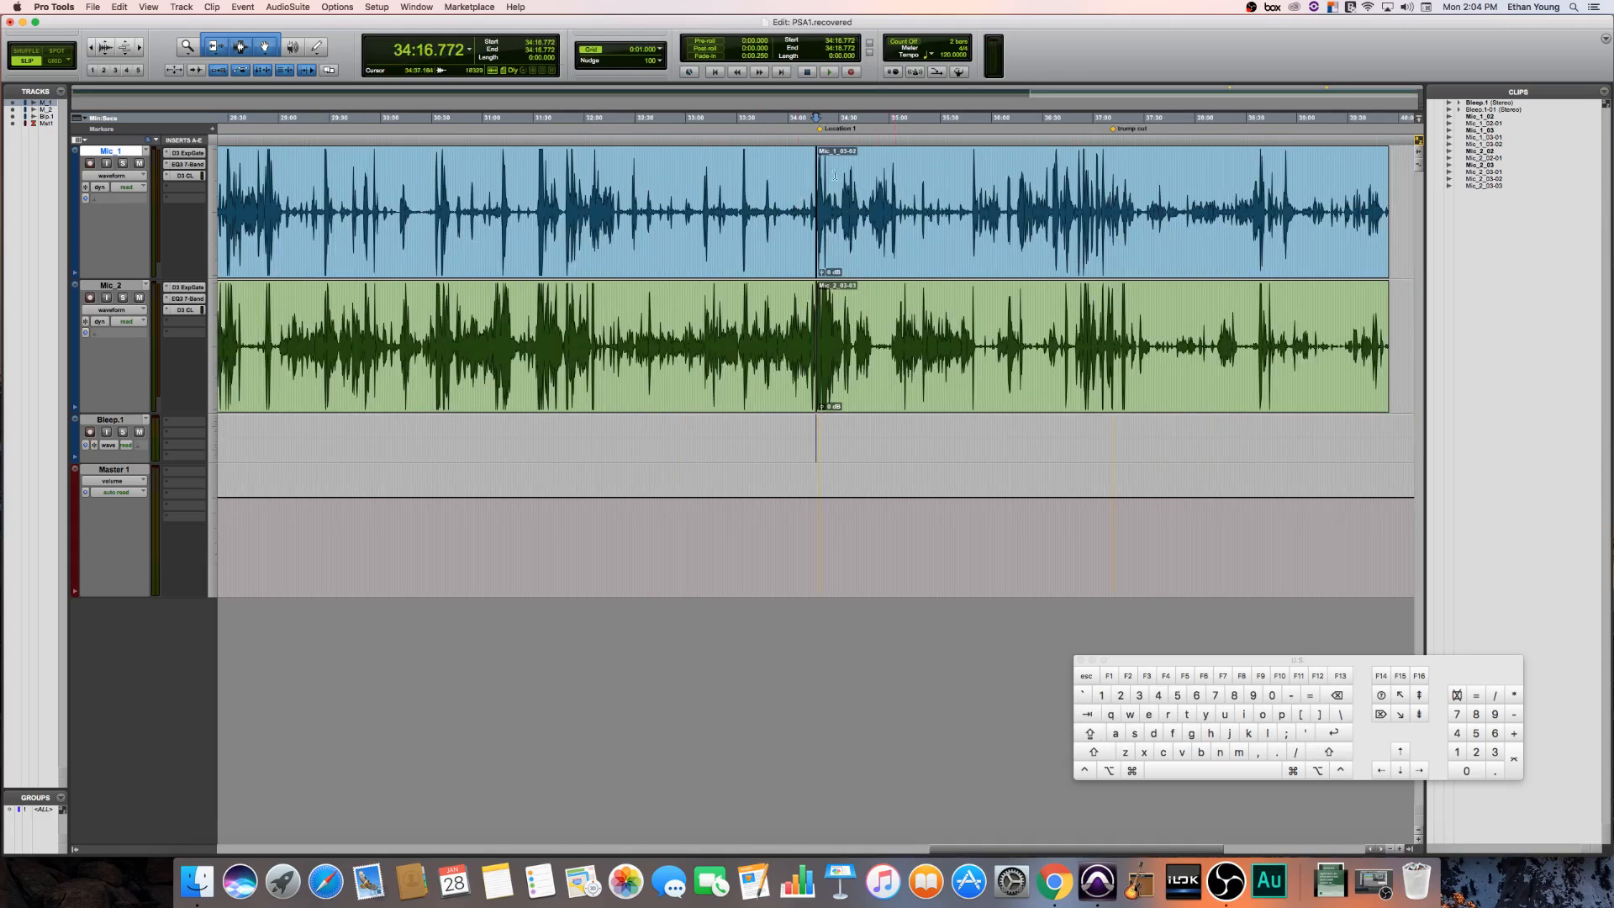
key("Tab")
key("Tab")
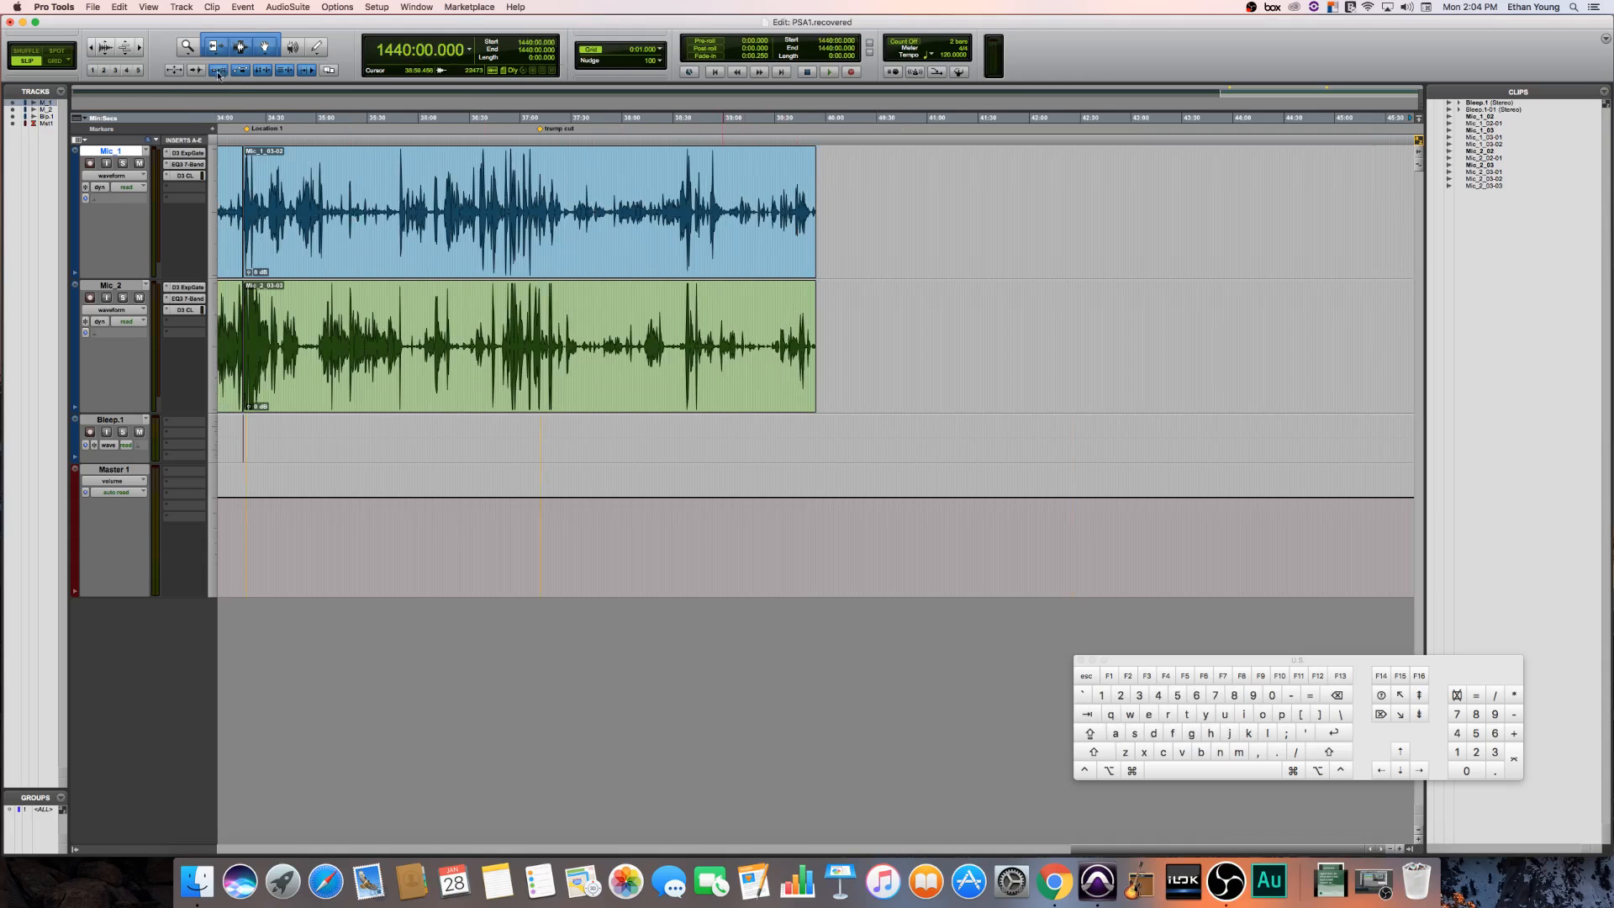
- Place the cursor at 27:23.090 on Mic_1, step on to select the last clip, and return to the boundary at 16:36.755
scroll(489, 199, "left", 5)
scroll(489, 199, "left", 5)
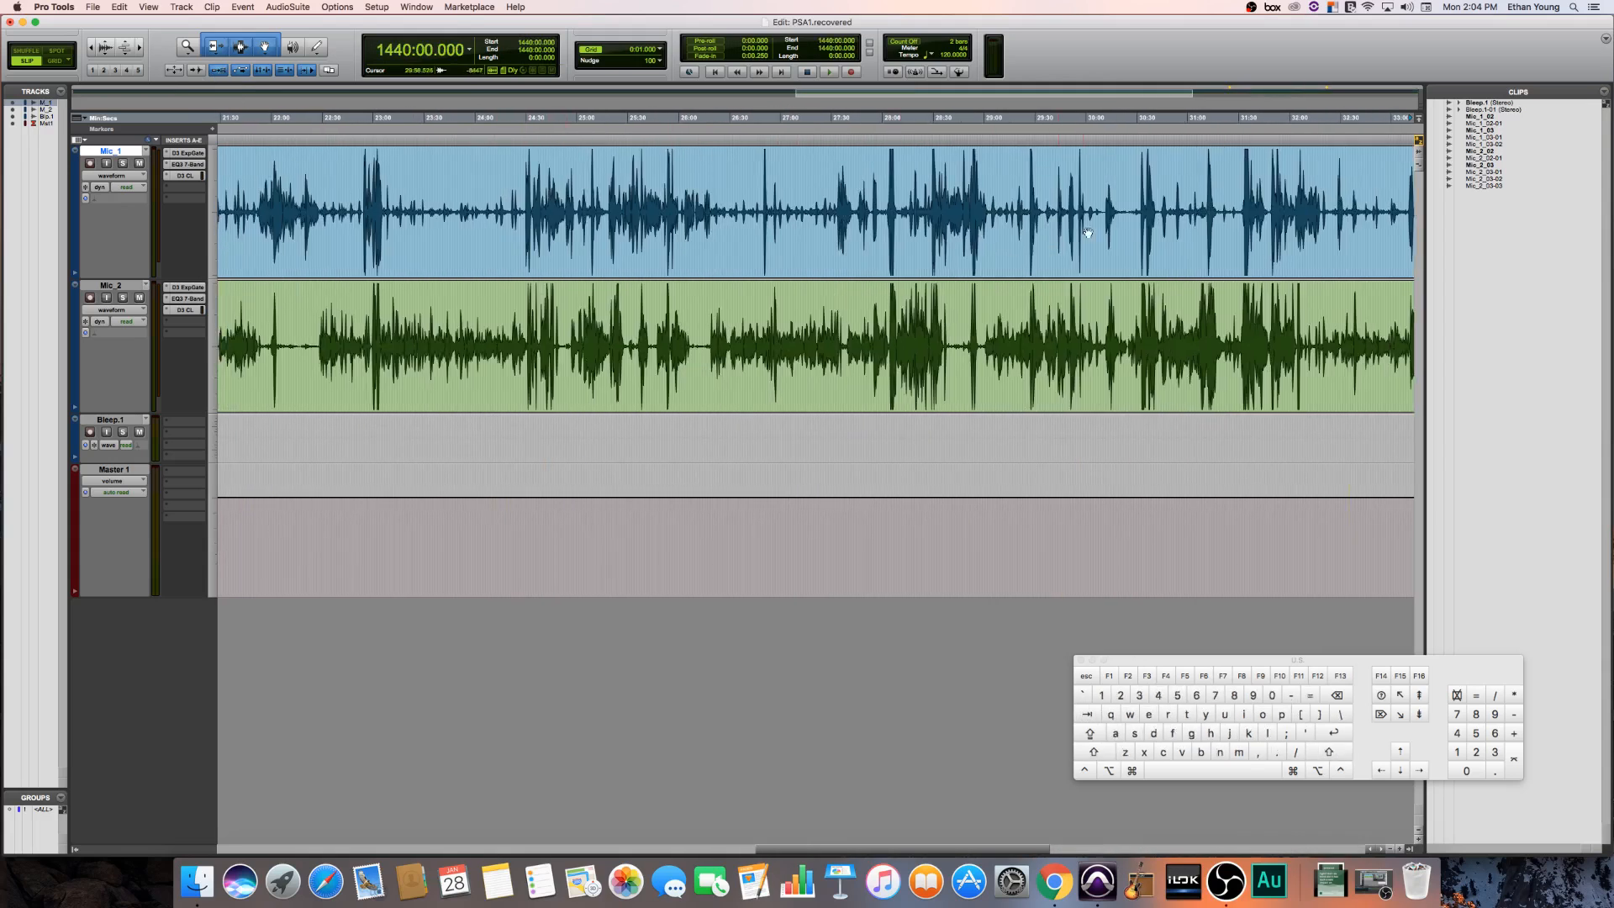
scroll(1088, 229, "up", 5)
left_click(845, 190)
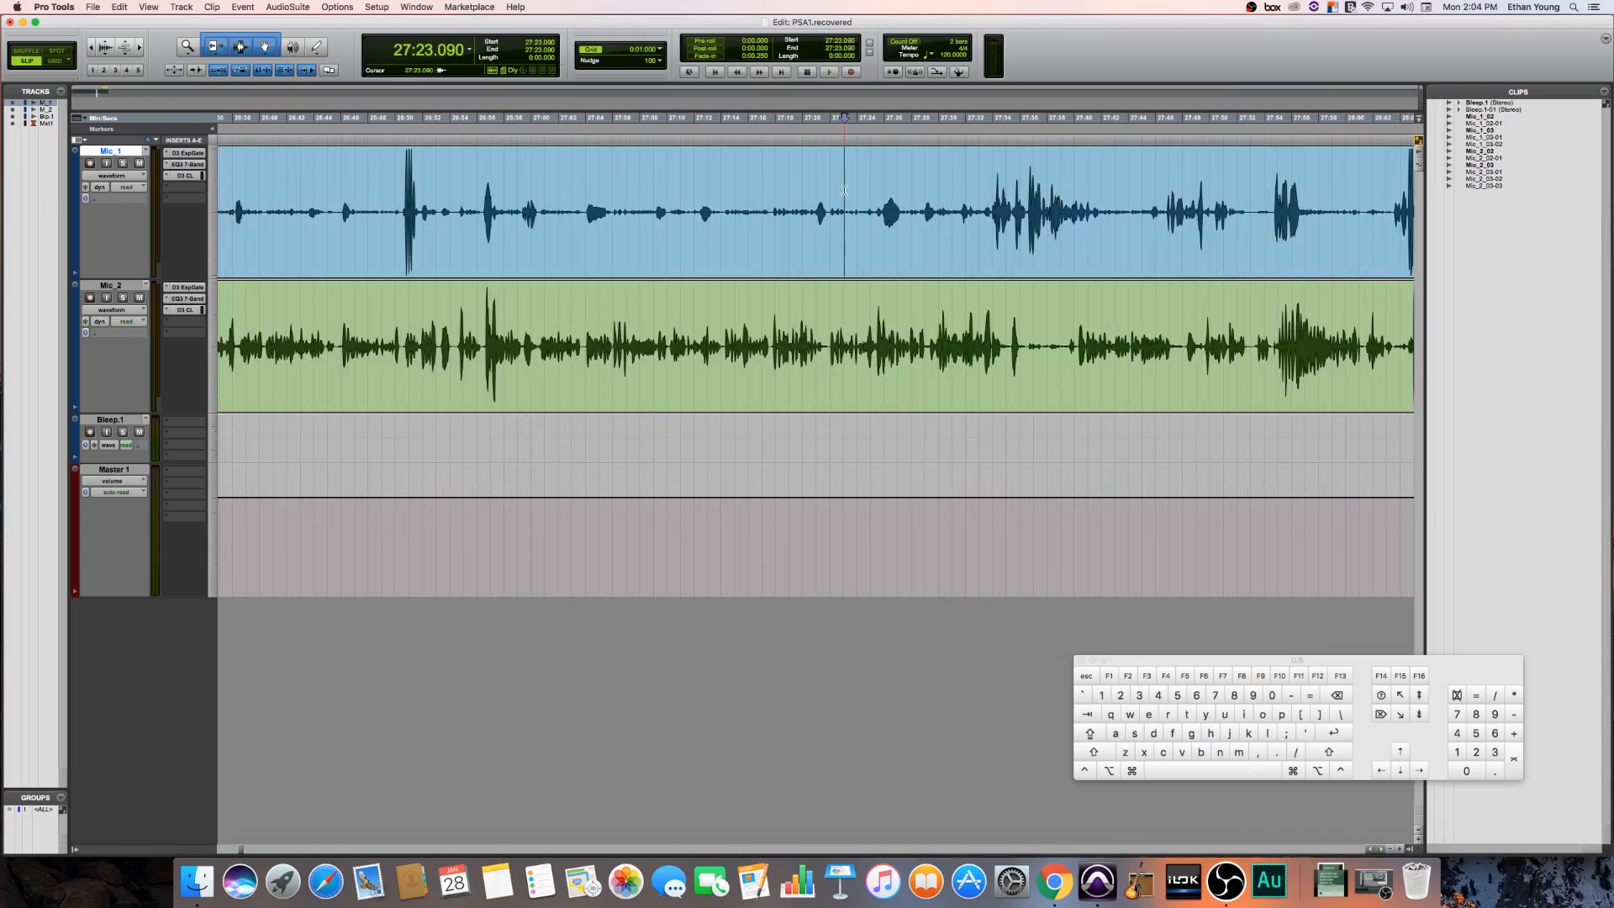
key("ctrl+Tab")
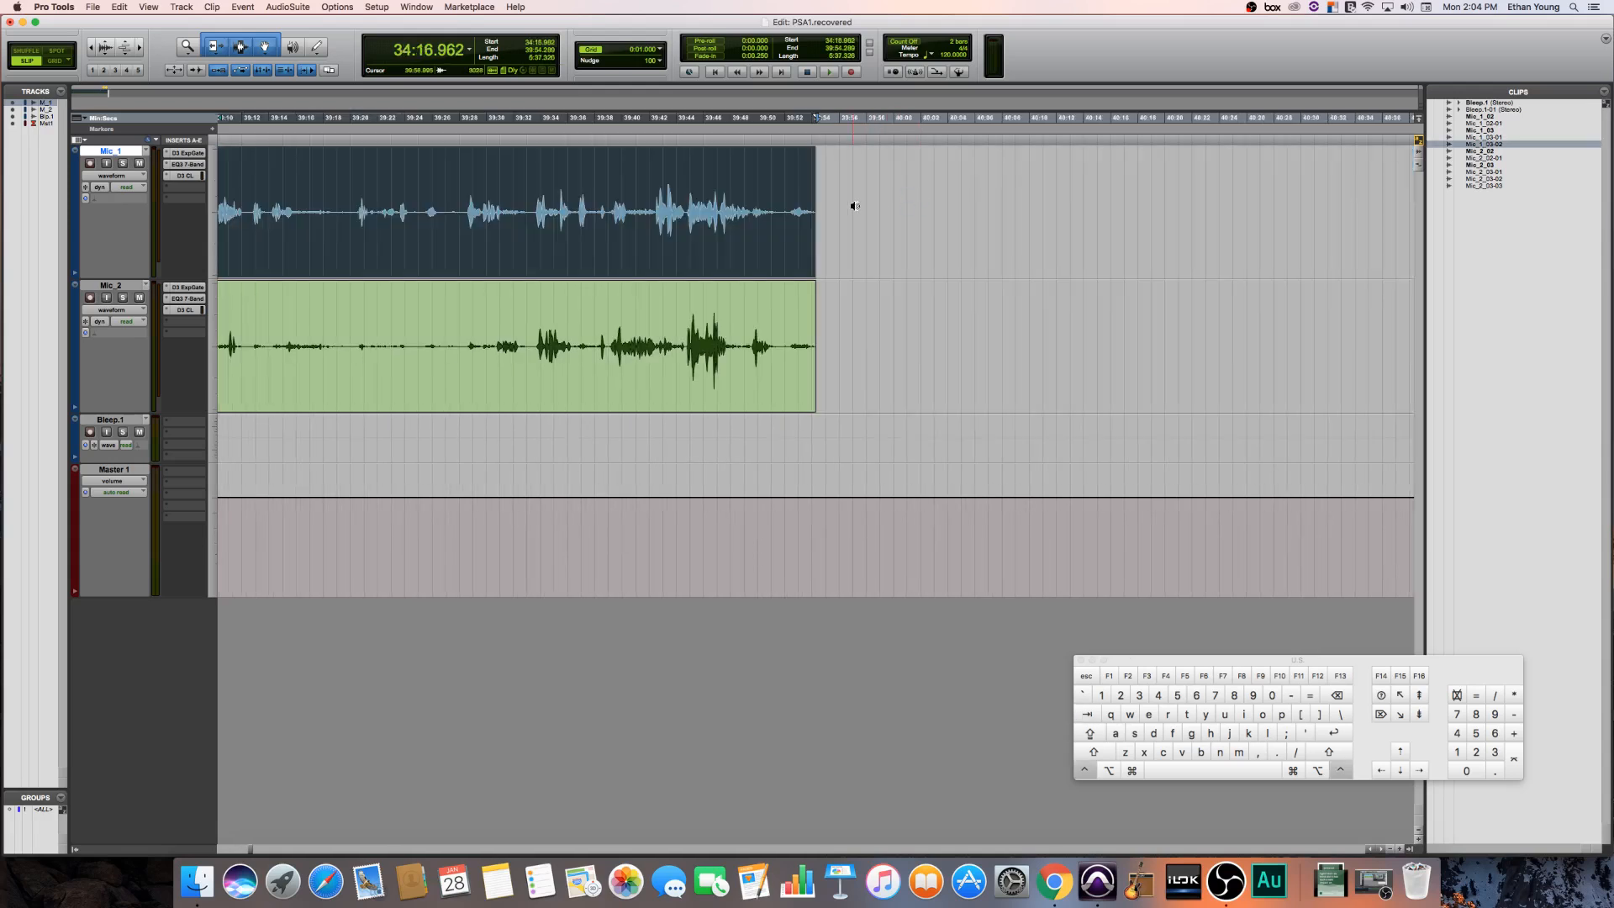
key("ctrl+Tab")
key("alt+Tab")
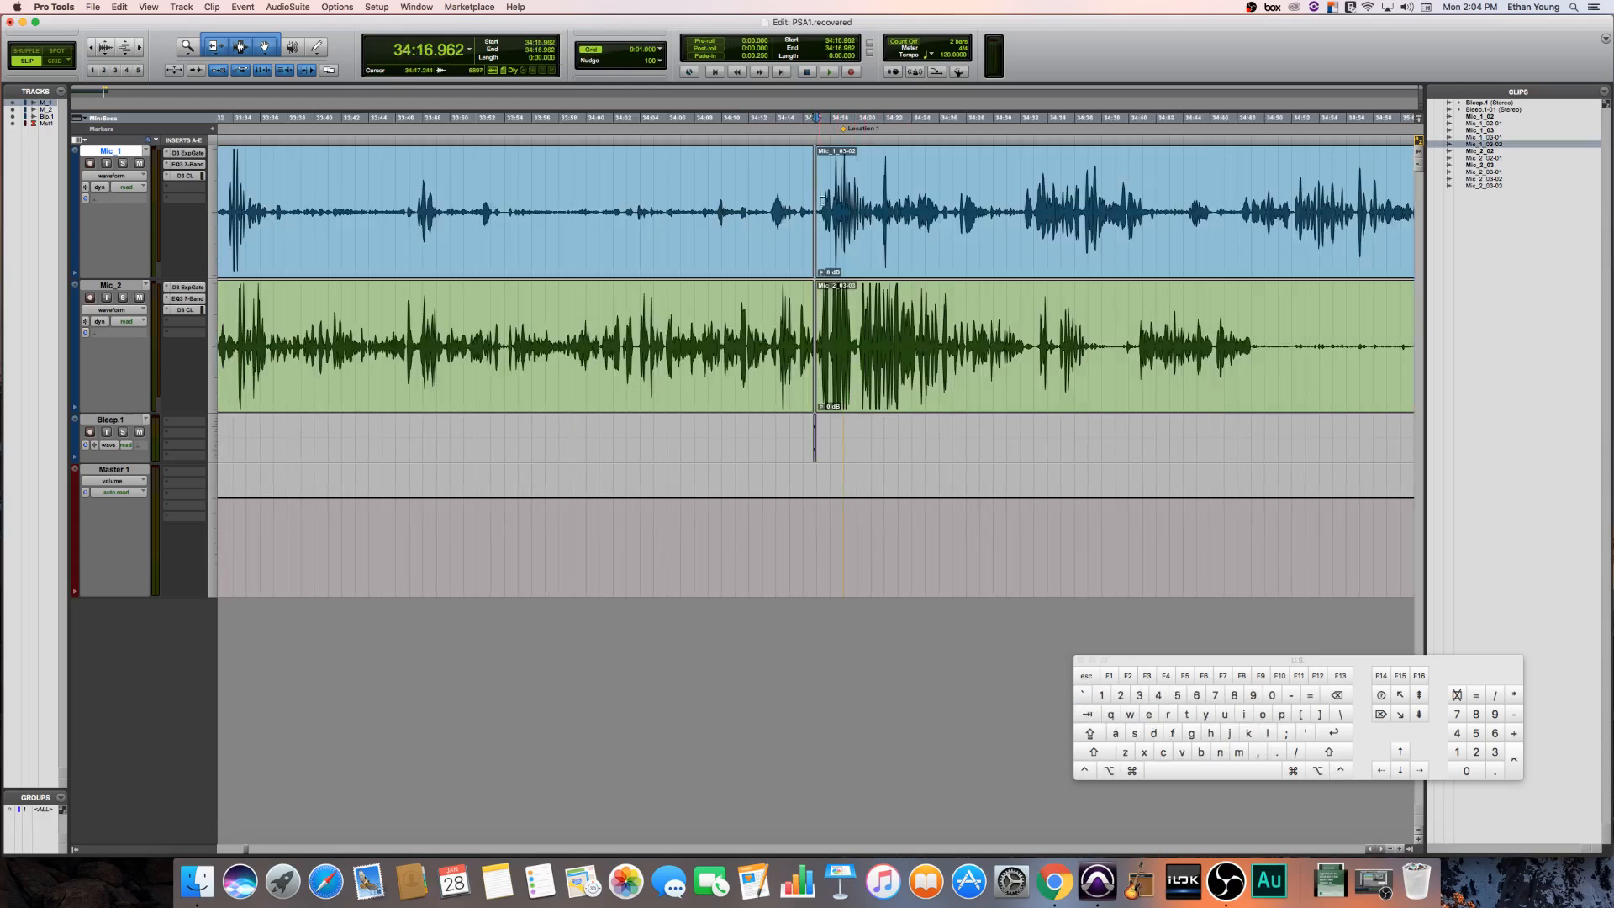
key("alt+Tab")
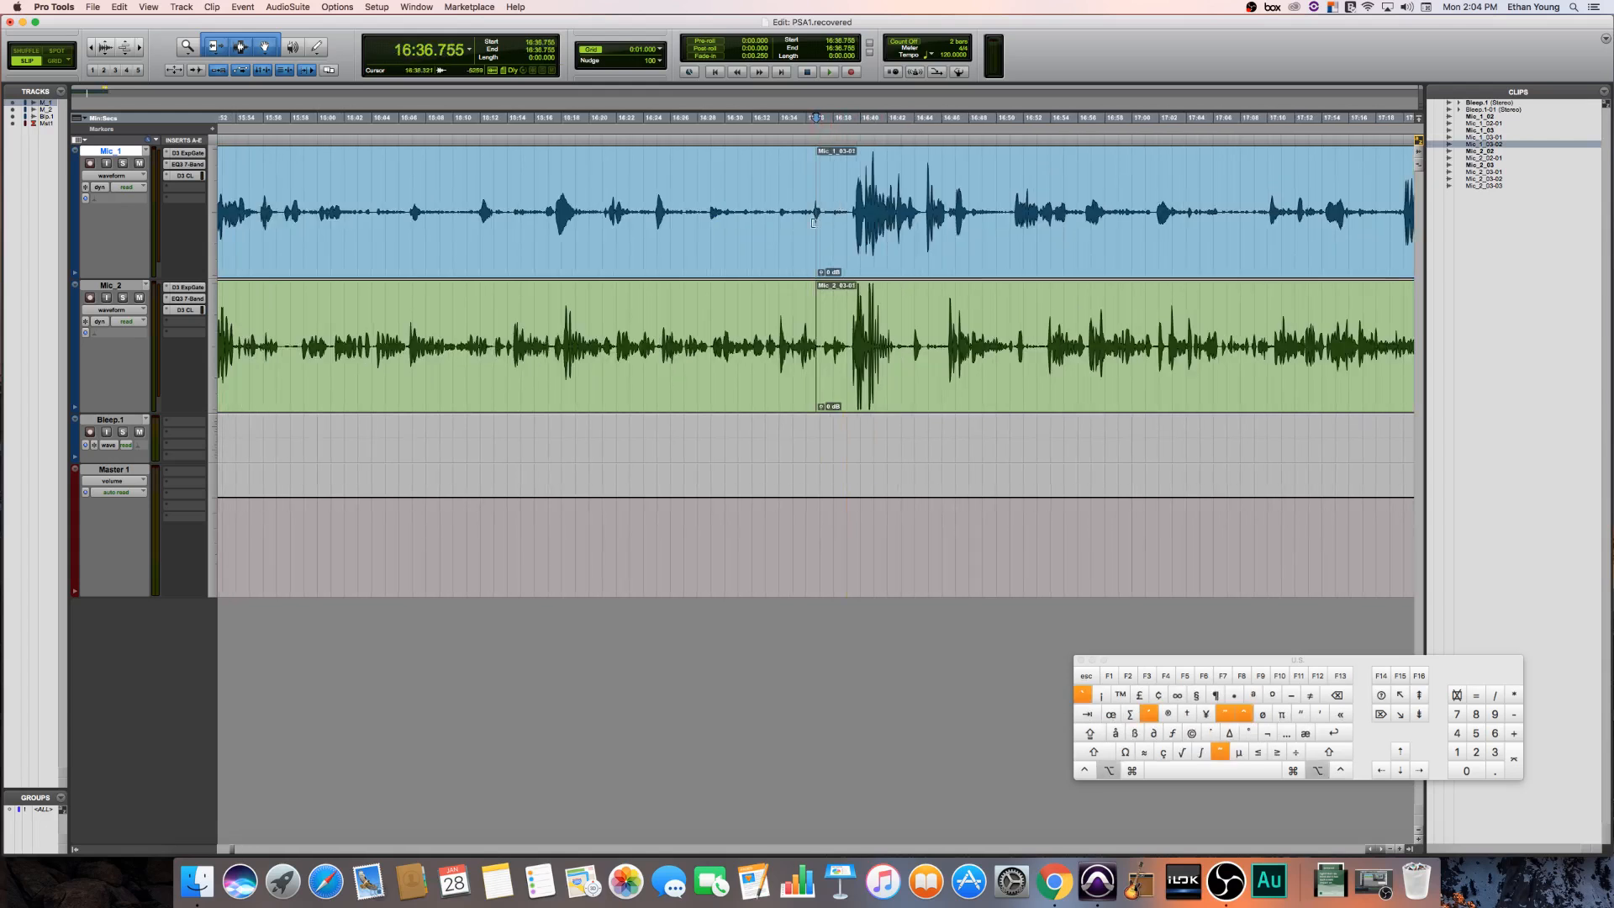
- Try a crossfade about two seconds long at the Mic_1 clip boundary at 16:36.755, undoing it both times
left_click_drag(815, 261, 800, 263)
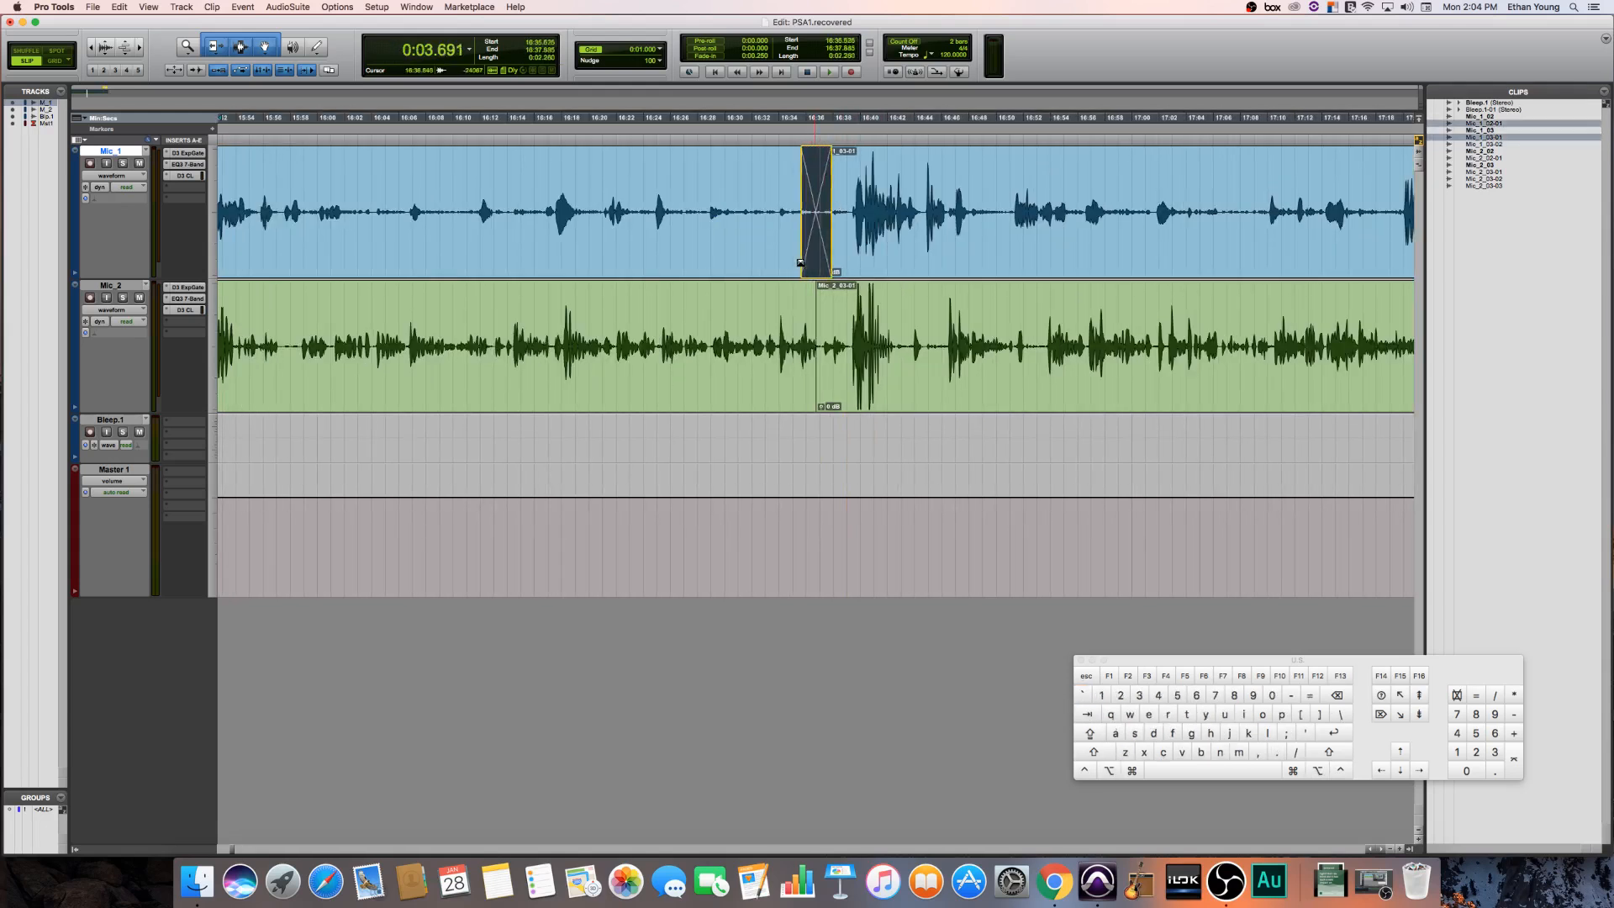
key("super+z")
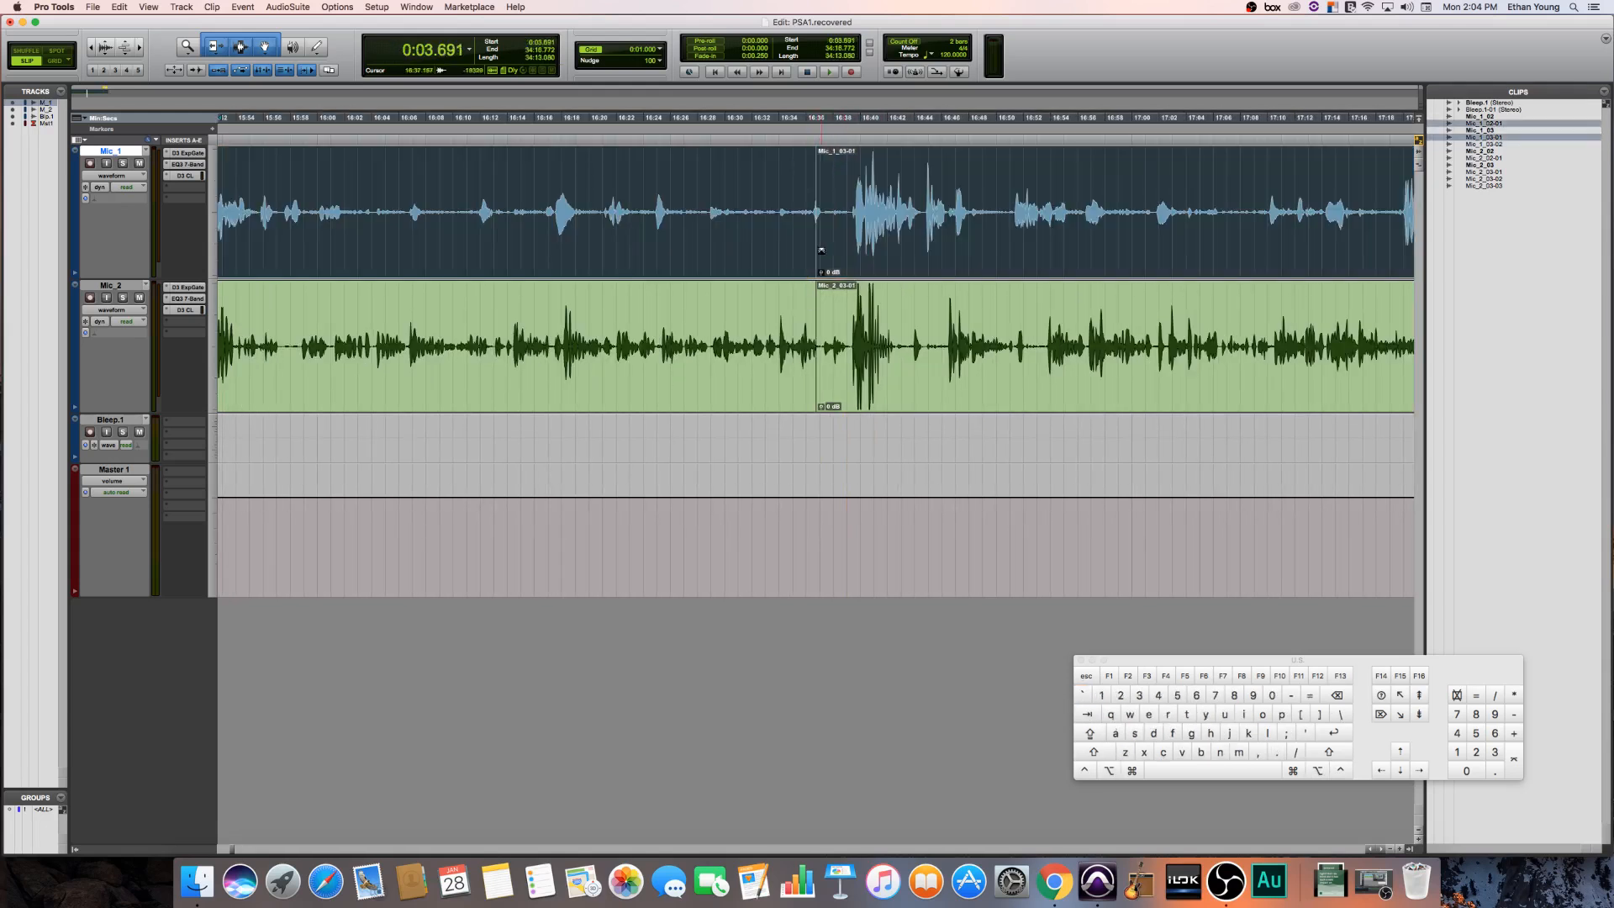
left_click(786, 244)
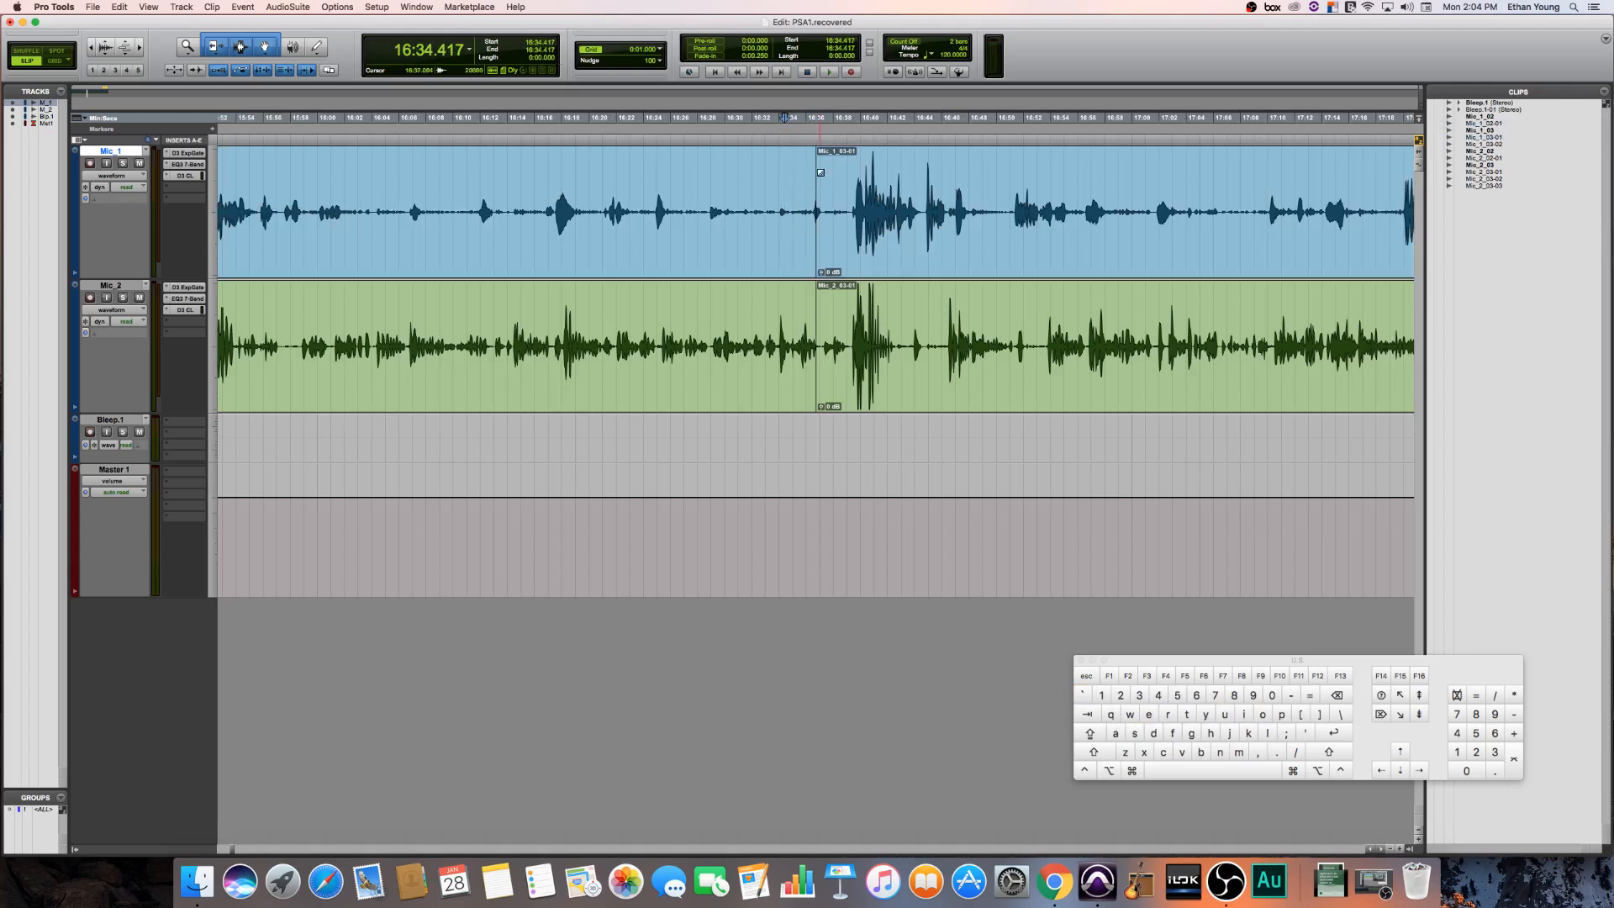
left_click_drag(817, 270, 791, 270)
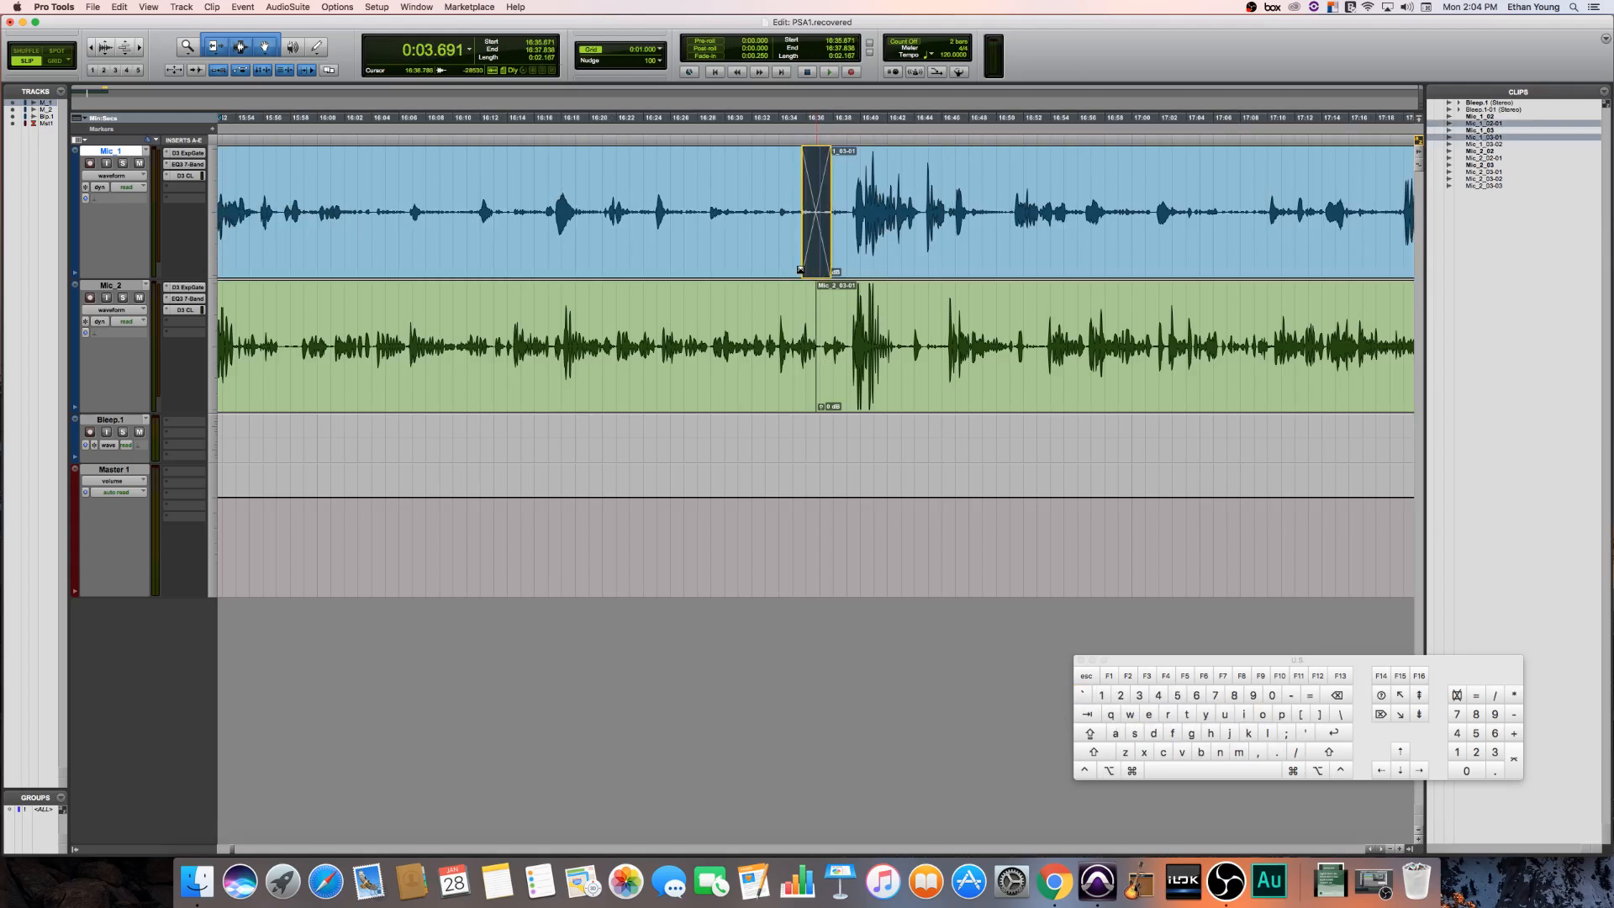
key("super+z")
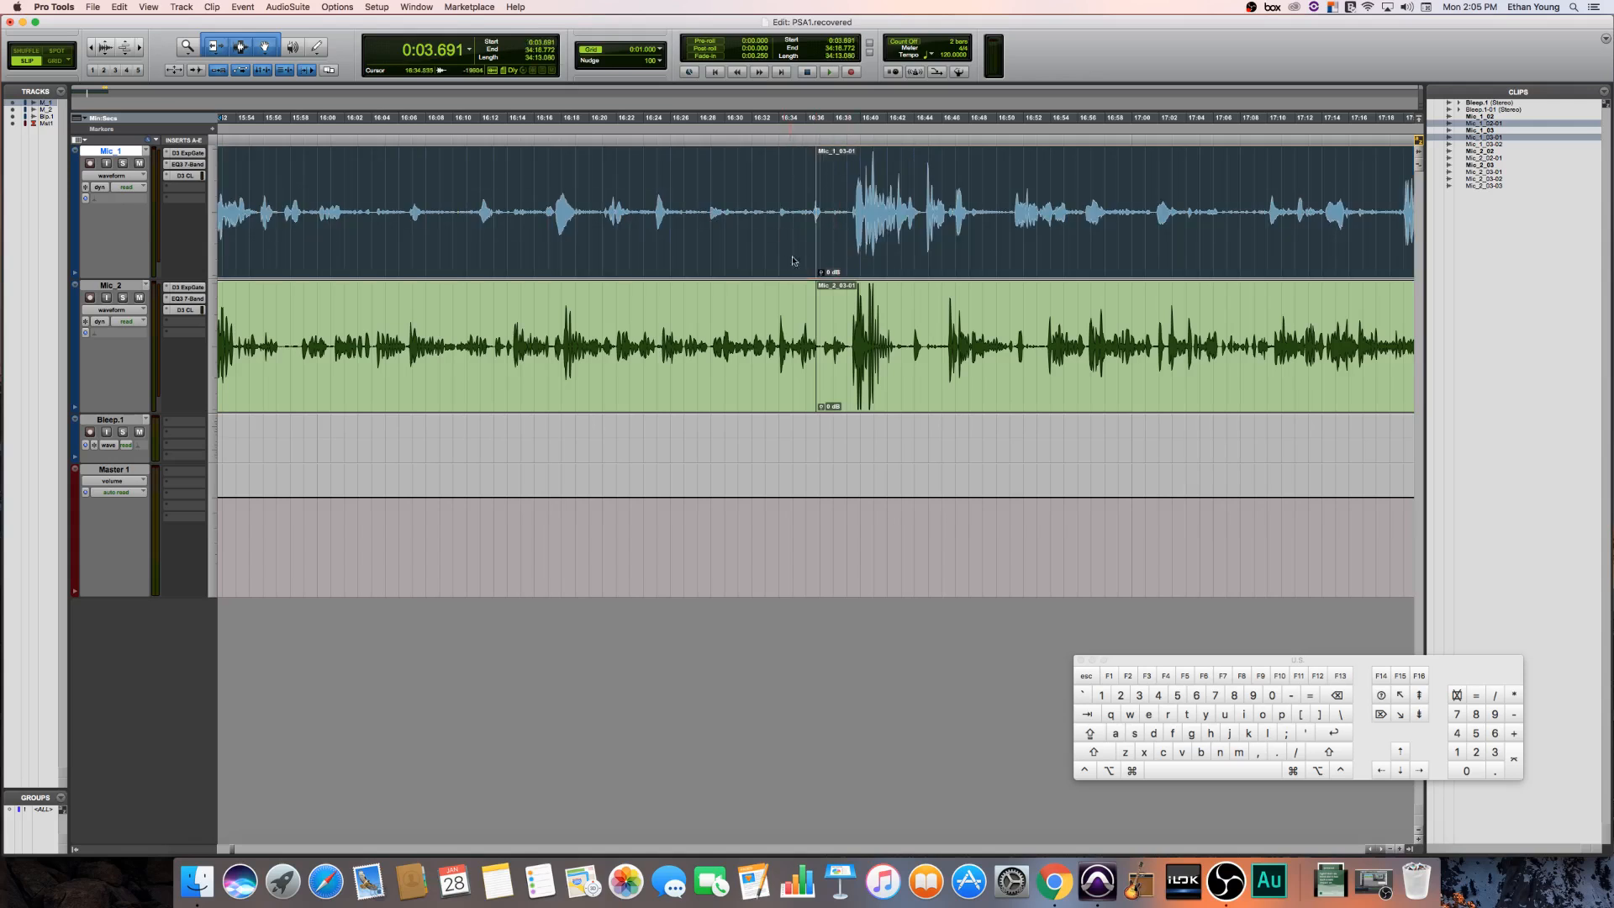
- Try another crossfade across the Mic_1 boundary at close range, and place the cursor at 16:36.150
left_click(805, 202)
key("t")
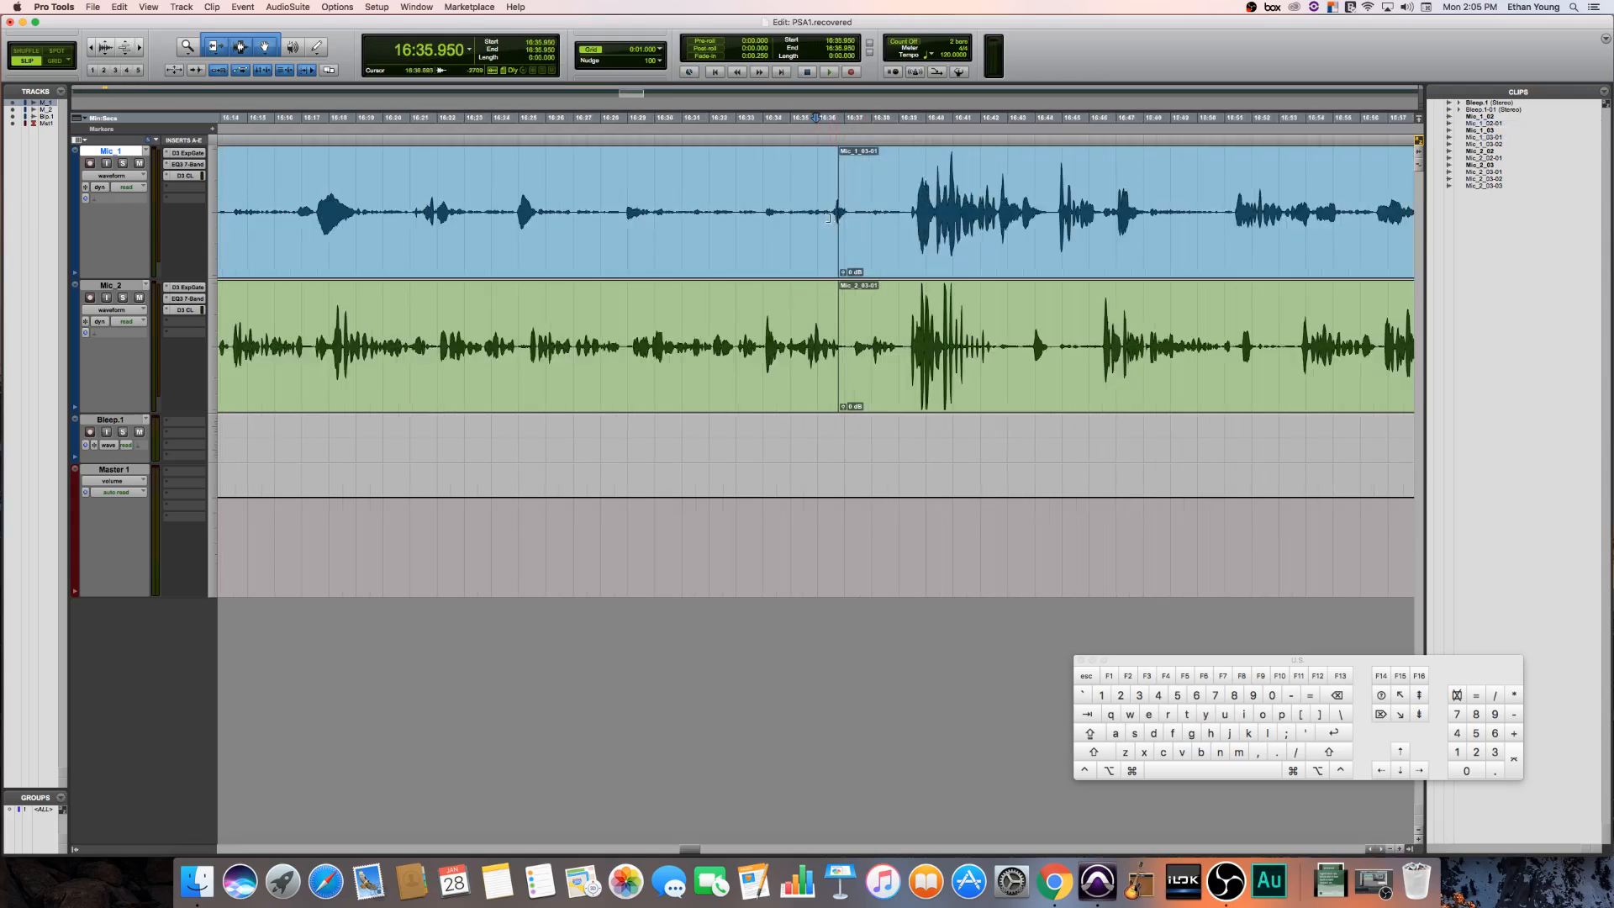
key("t")
key("t")
key("t")
left_click_drag(991, 265, 902, 252)
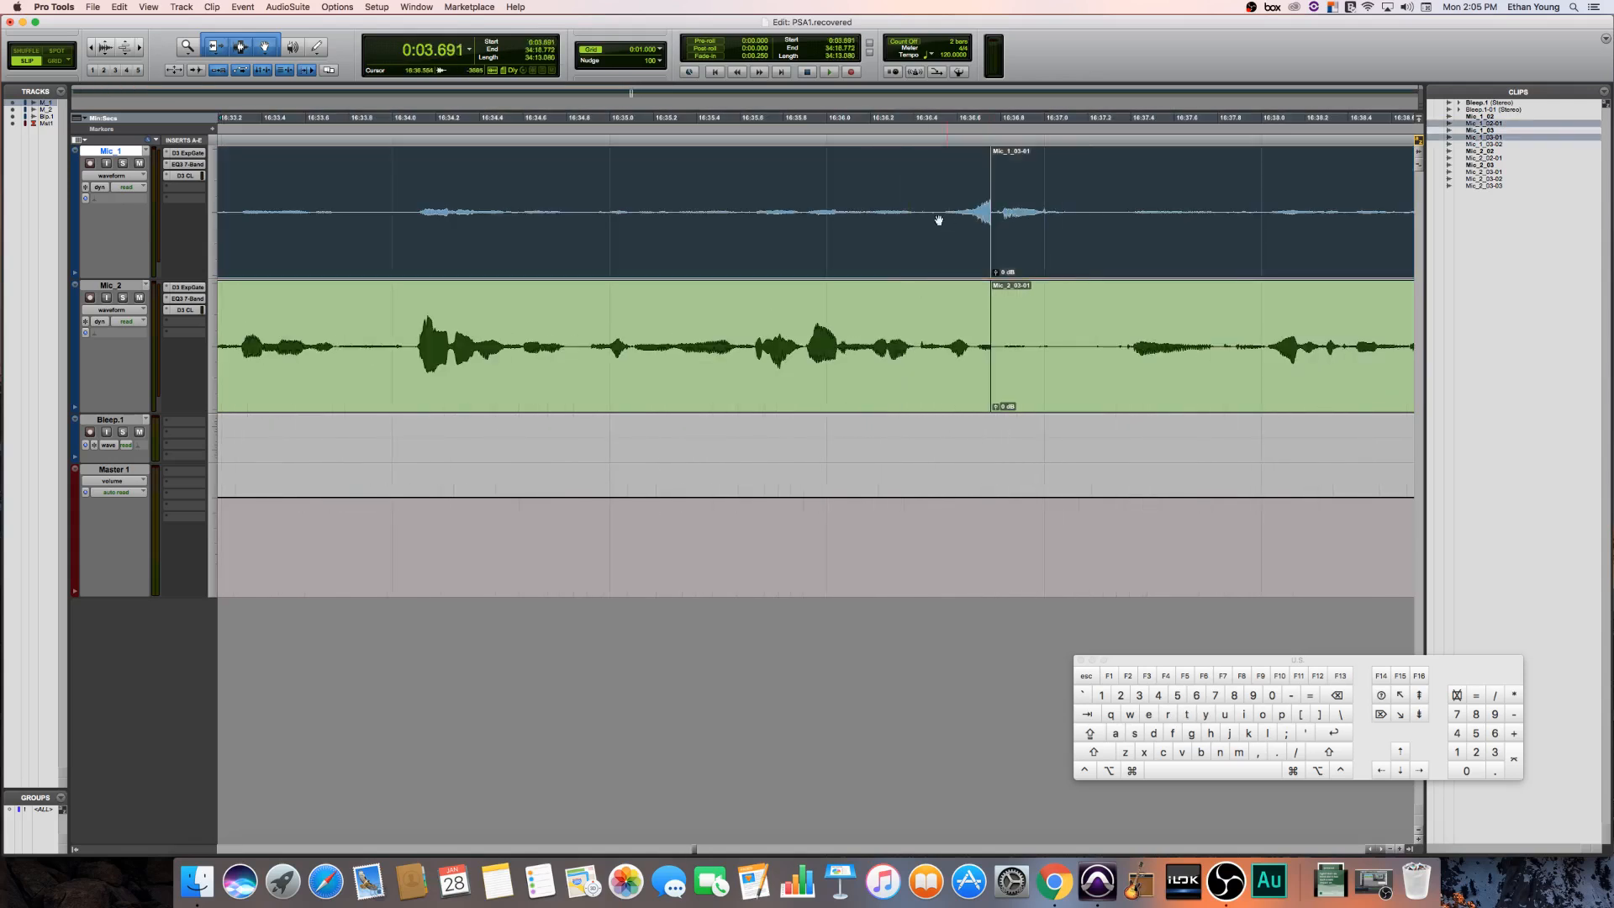
left_click(859, 215)
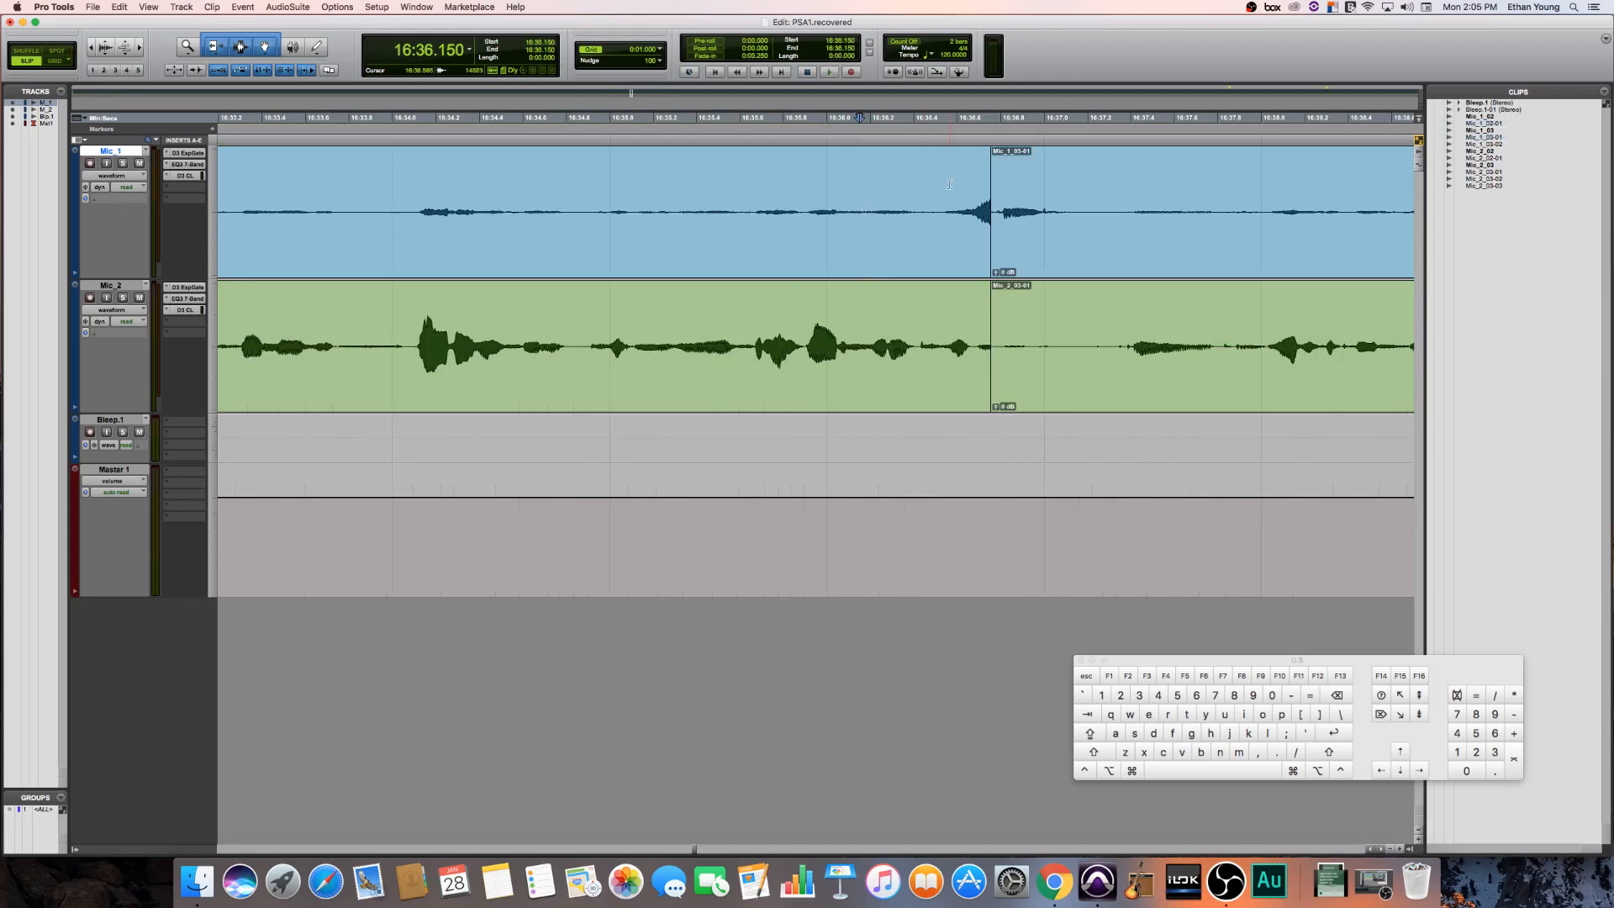
- Trim the end of the first Mic_1 clip back slightly at the boundary near 16:36.755
left_click(986, 218)
left_click(1009, 207)
left_click(989, 206)
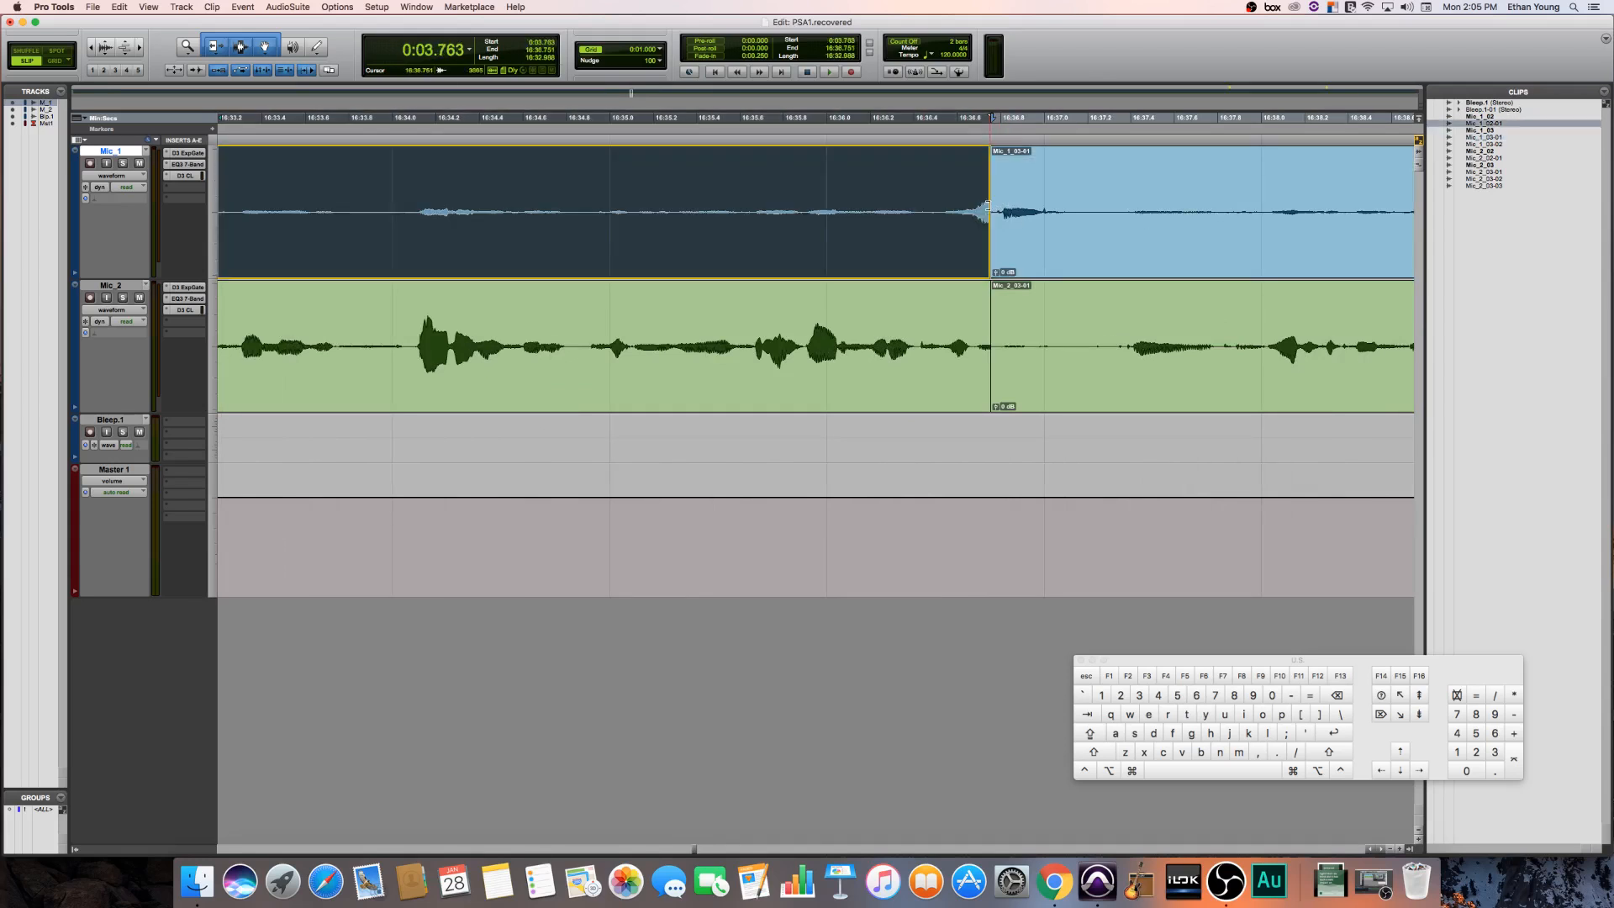
left_click(991, 206)
- Select Mic_1 from 16:36.667 to 16:36.832 across the clip boundary and look through the available fade commands
left_click(972, 187)
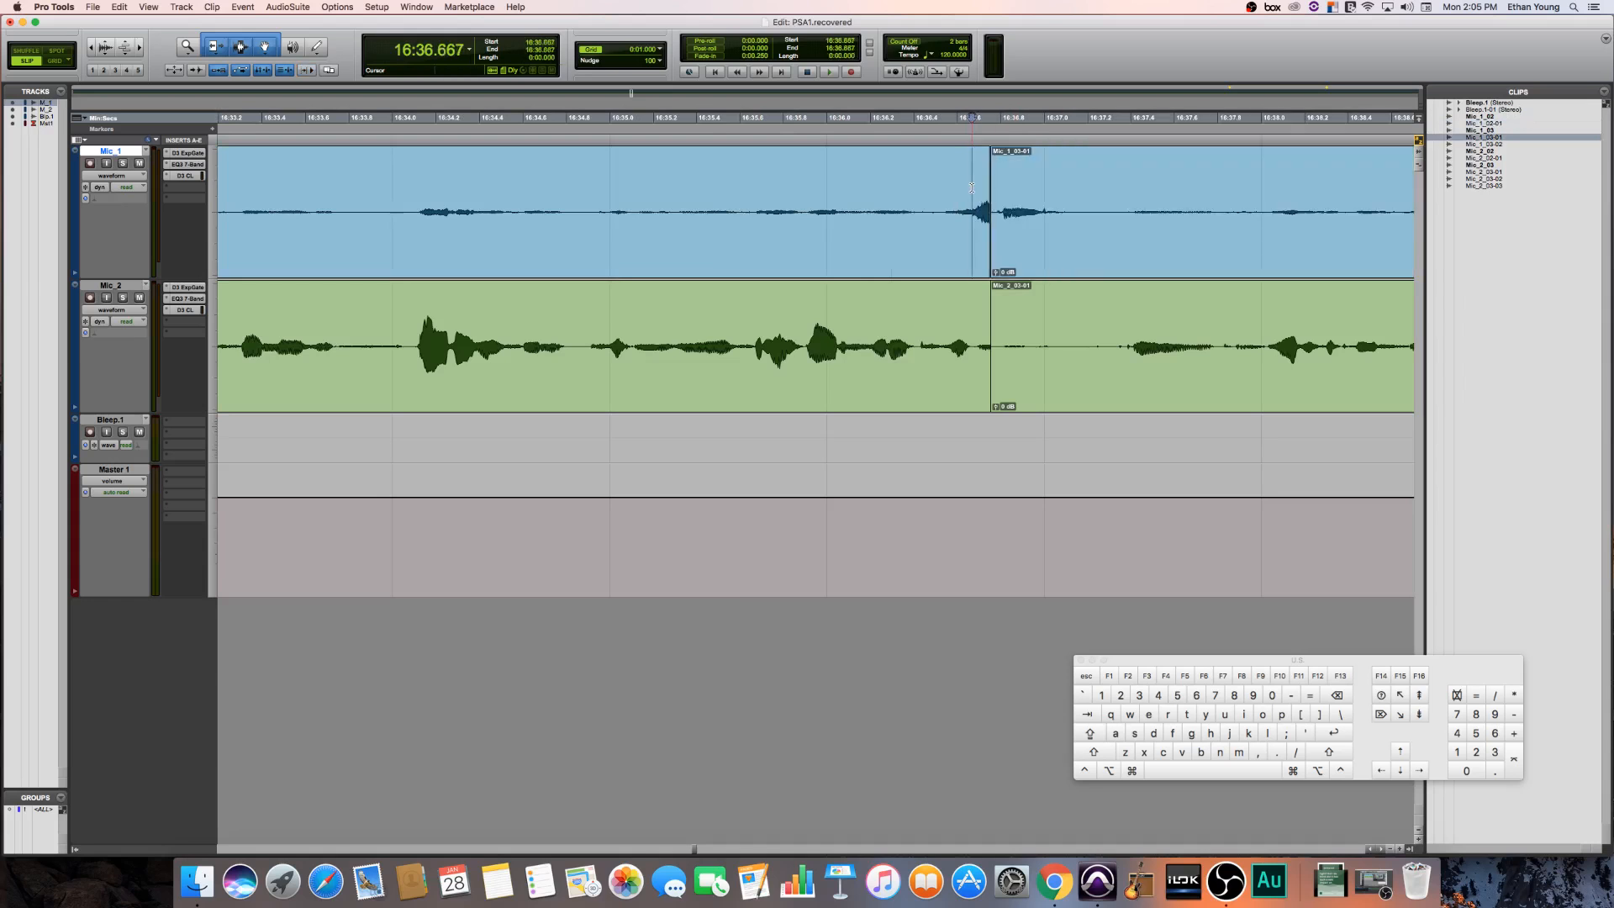
left_click_drag(972, 188, 1007, 190)
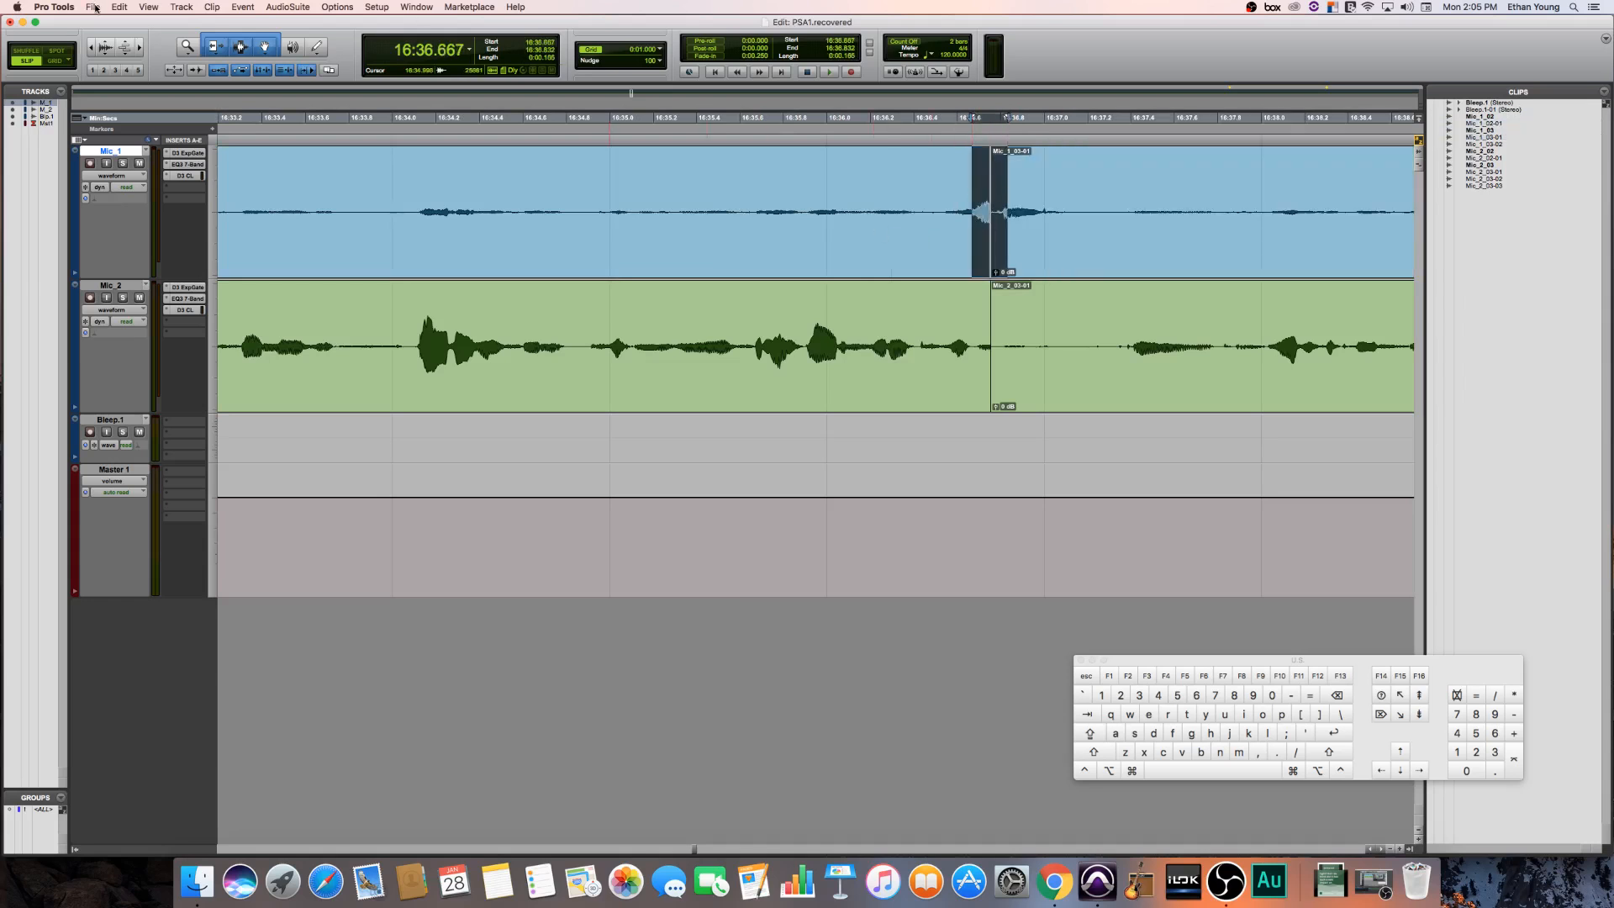
left_click(95, 8)
mouse_move(118, 7)
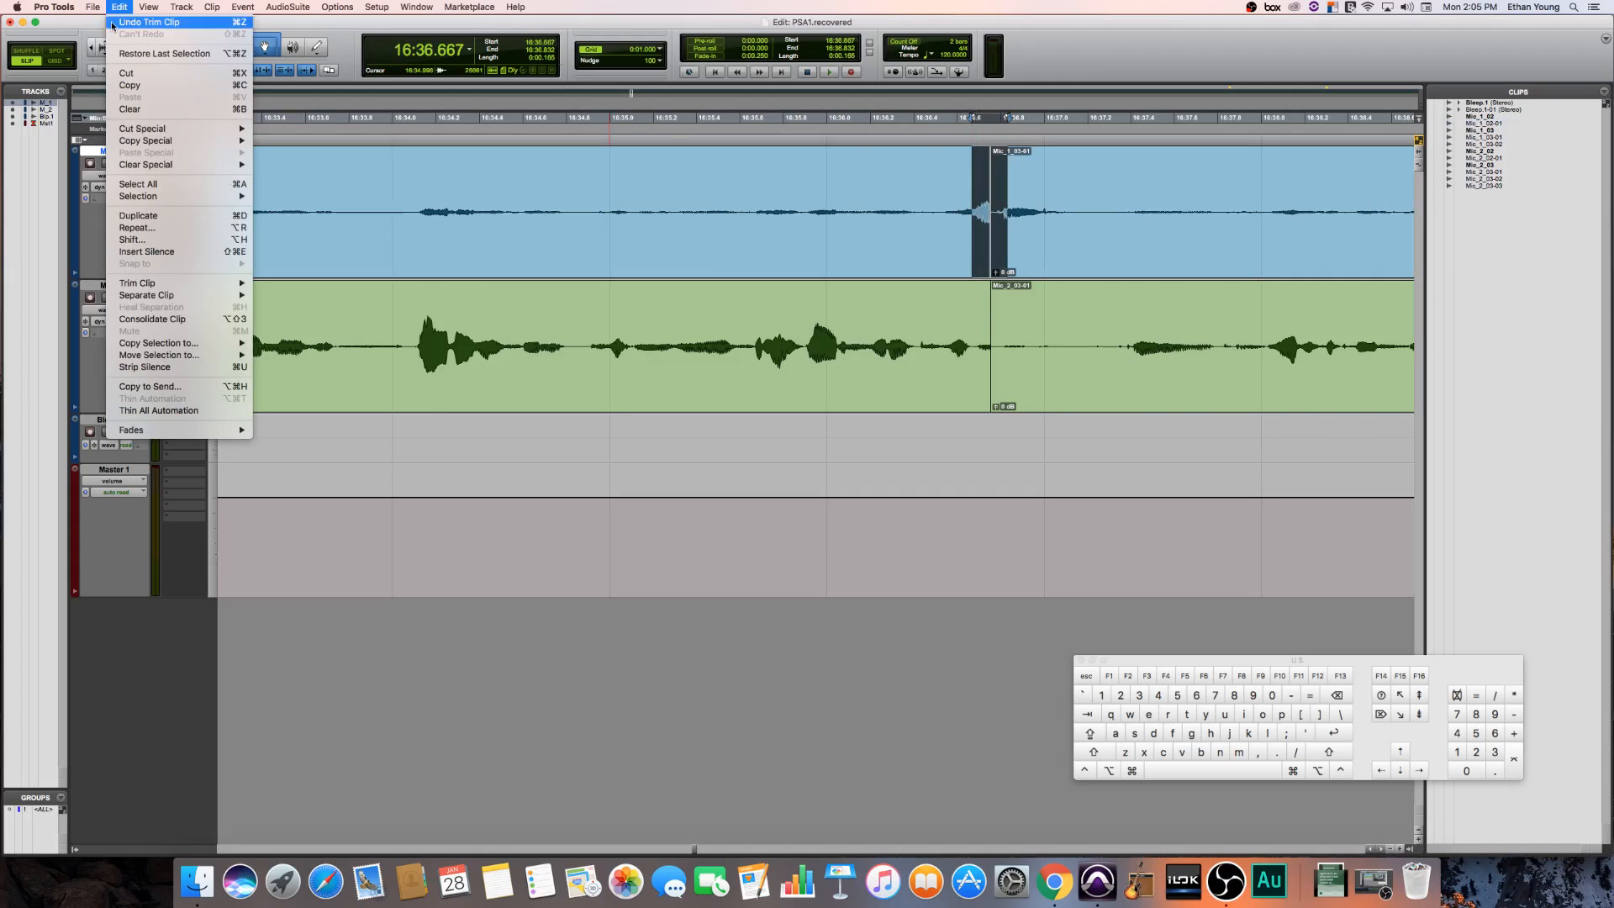
mouse_move(166, 435)
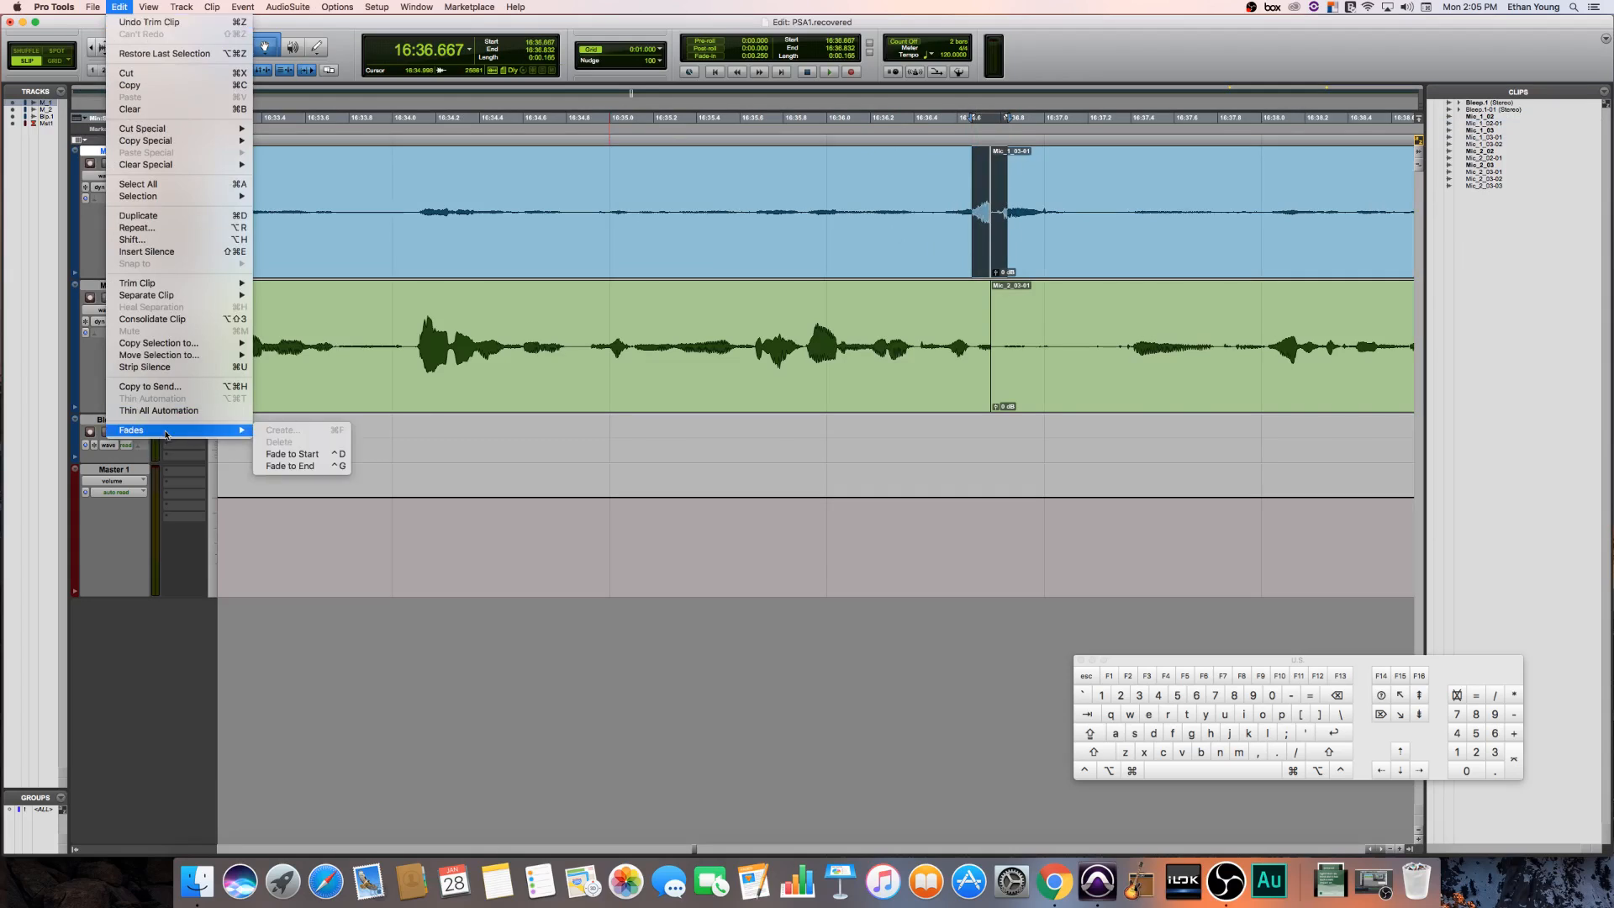
left_click(872, 233)
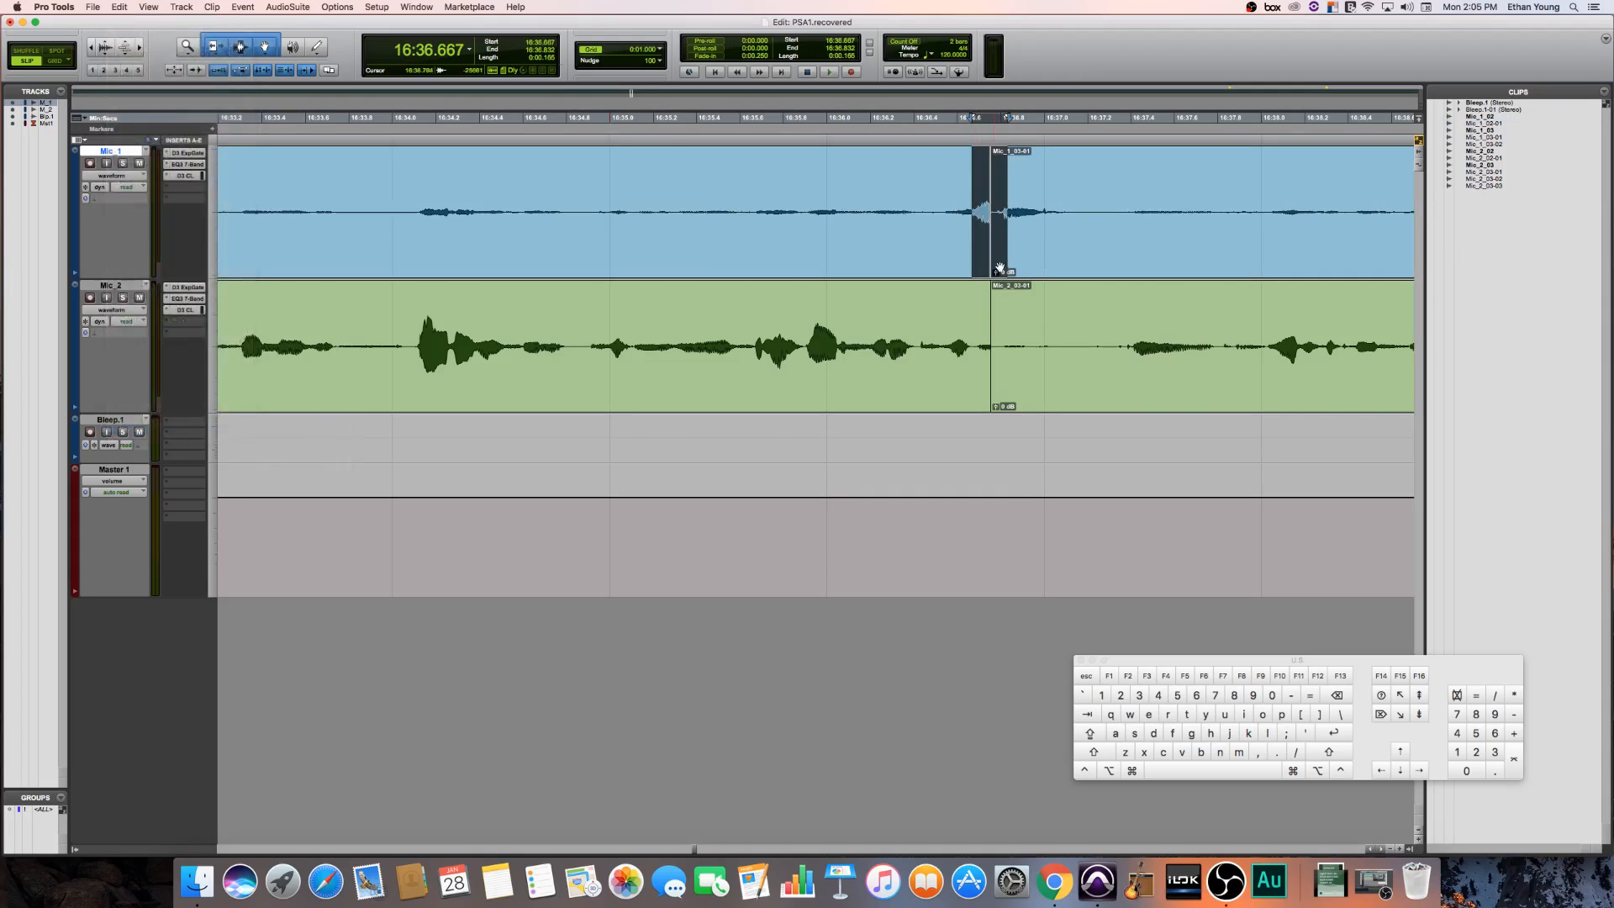
- Examine the join between the first two Mic_1 clips closely and place the cursor at 16:36.755
left_click(1005, 244)
key("t")
key("t")
key("t")
key("t")
key("t")
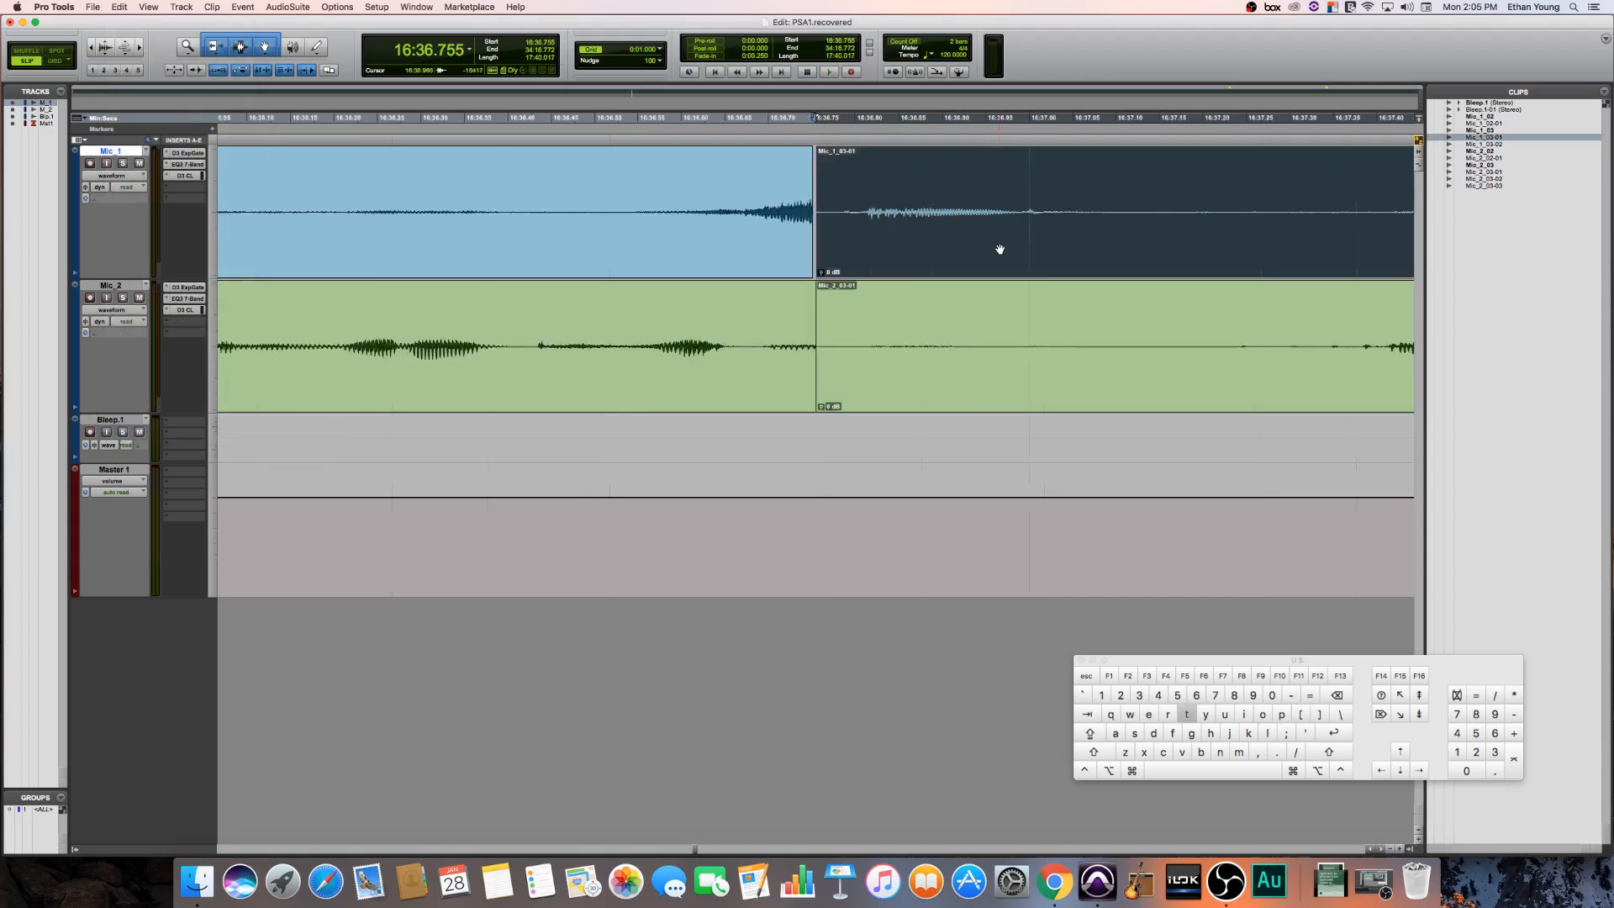
left_click(784, 232)
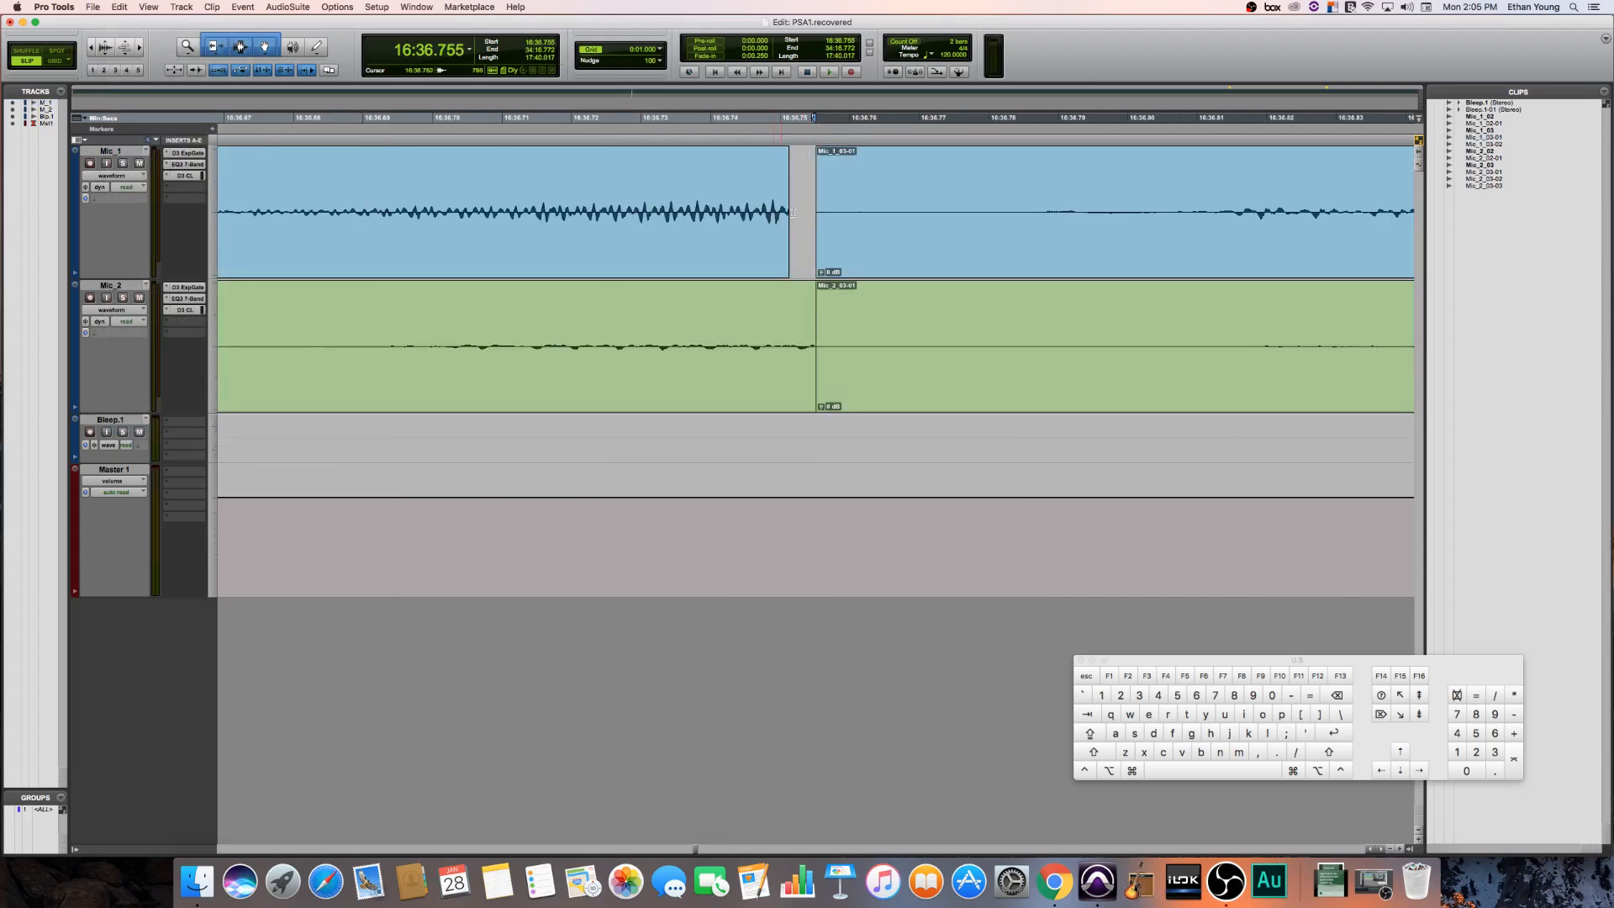
left_click(817, 276)
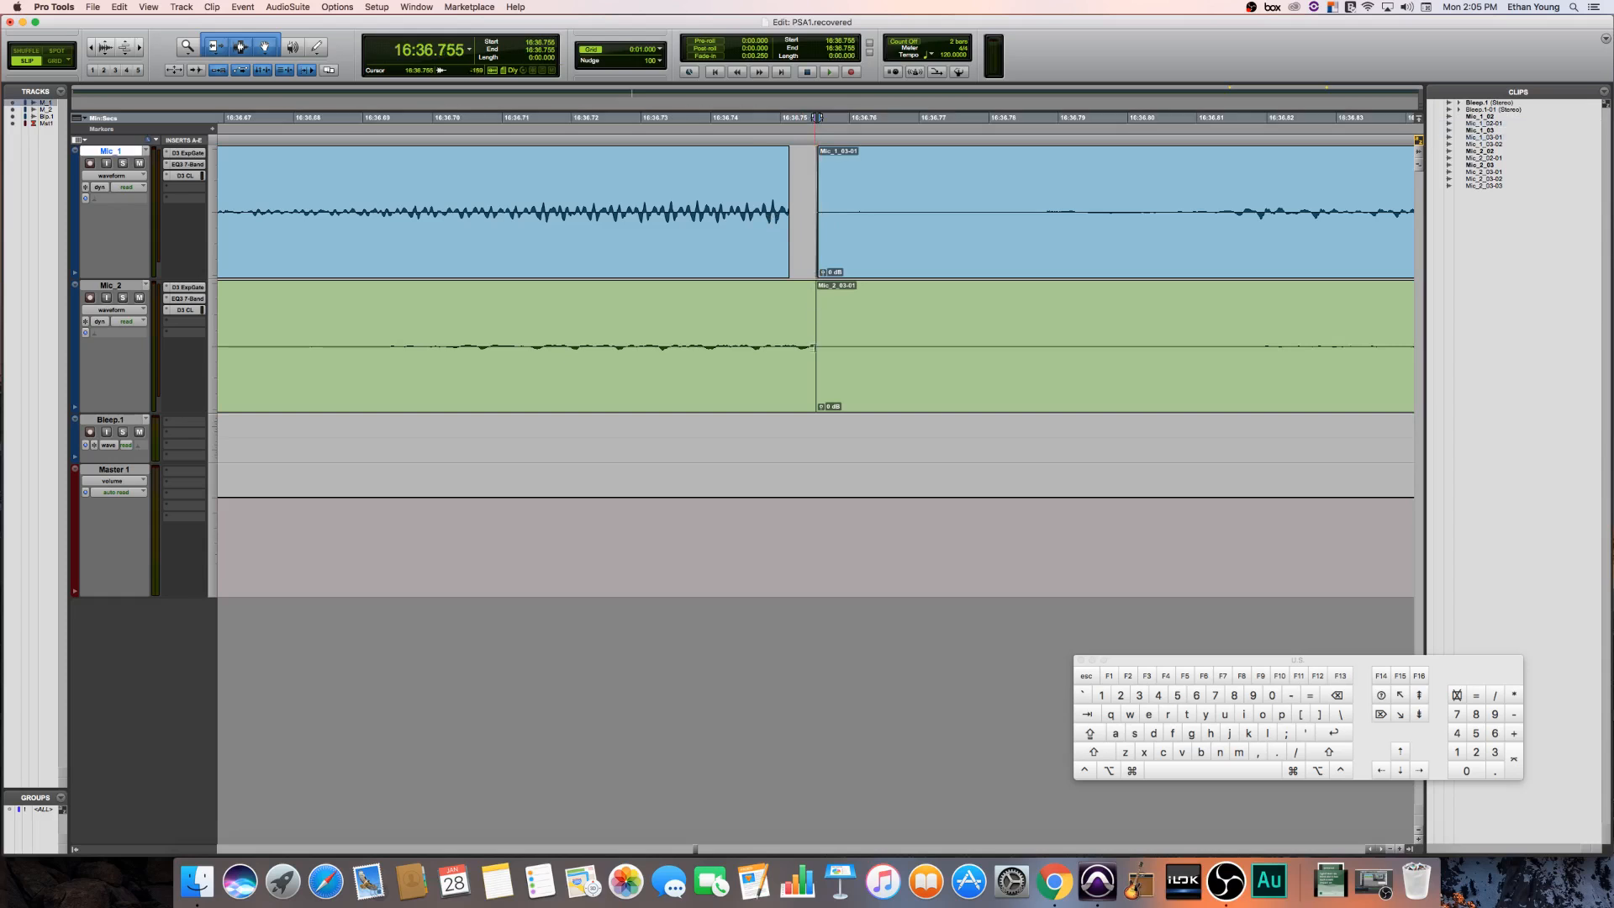
- Select Mic_2 from 16:36.753 to 16:36.757 across the clip boundary
left_click_drag(812, 398, 713, 414)
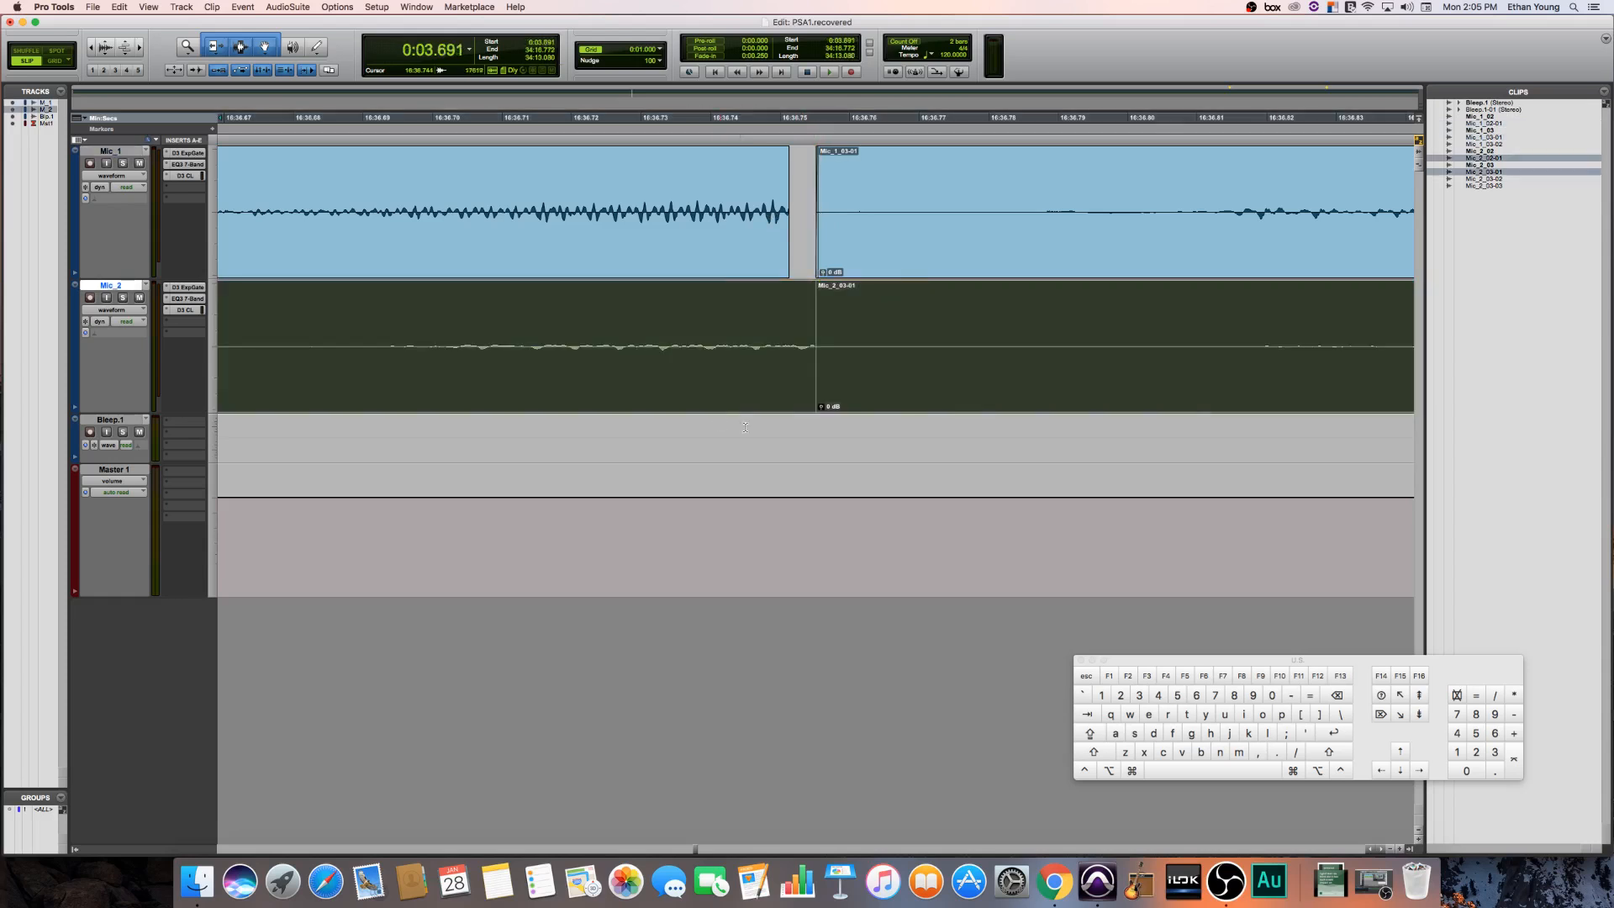
left_click(825, 387)
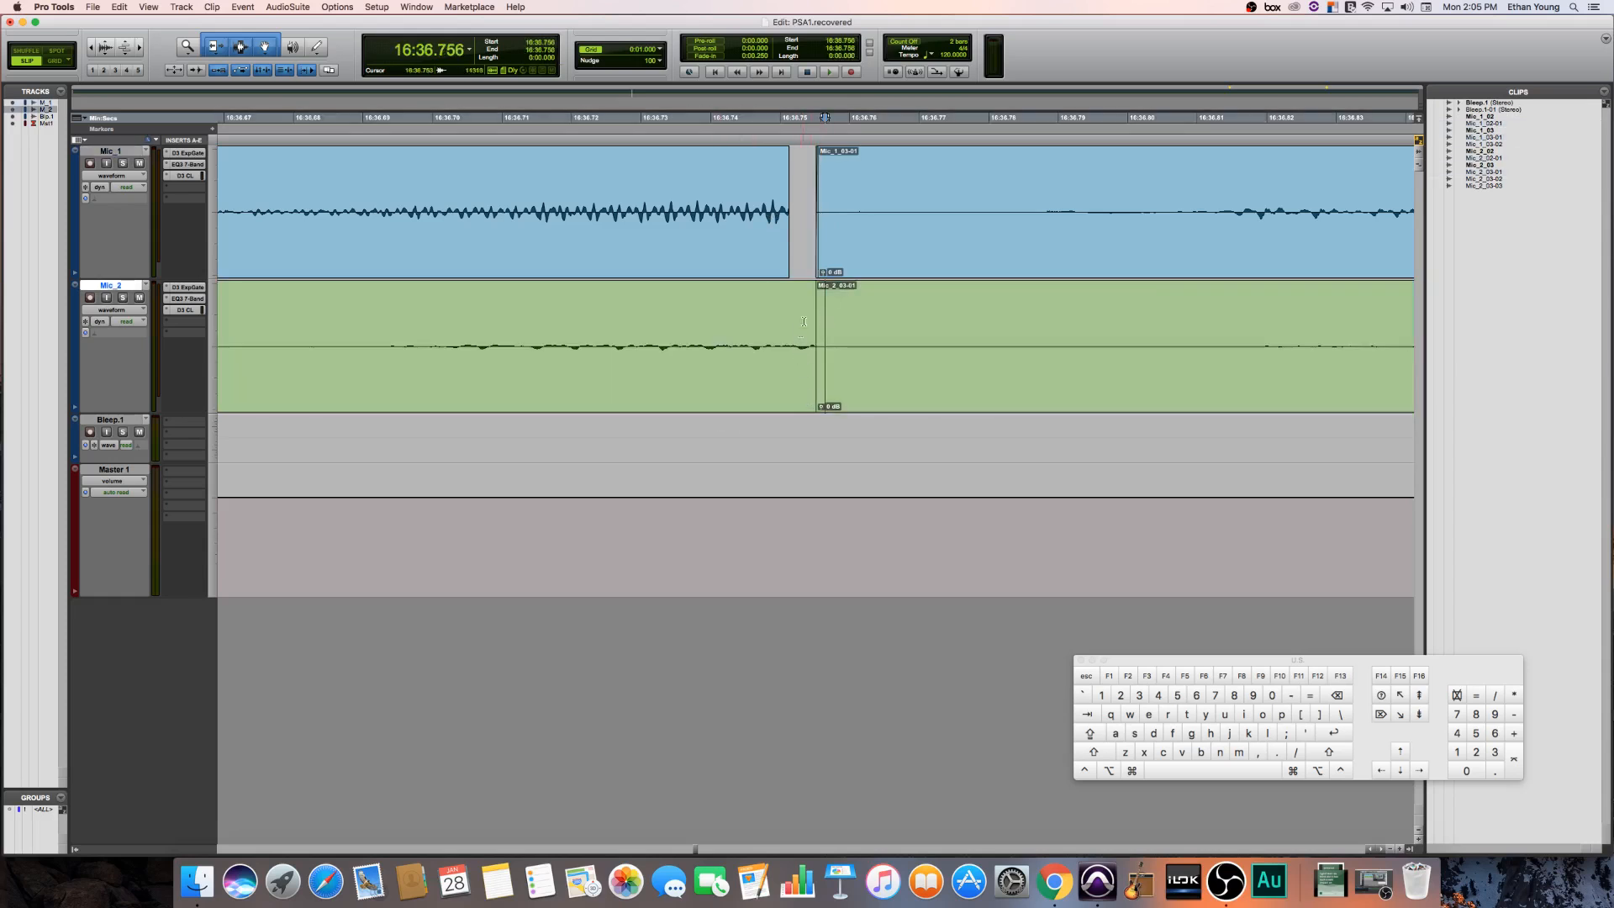
left_click_drag(804, 321, 800, 355)
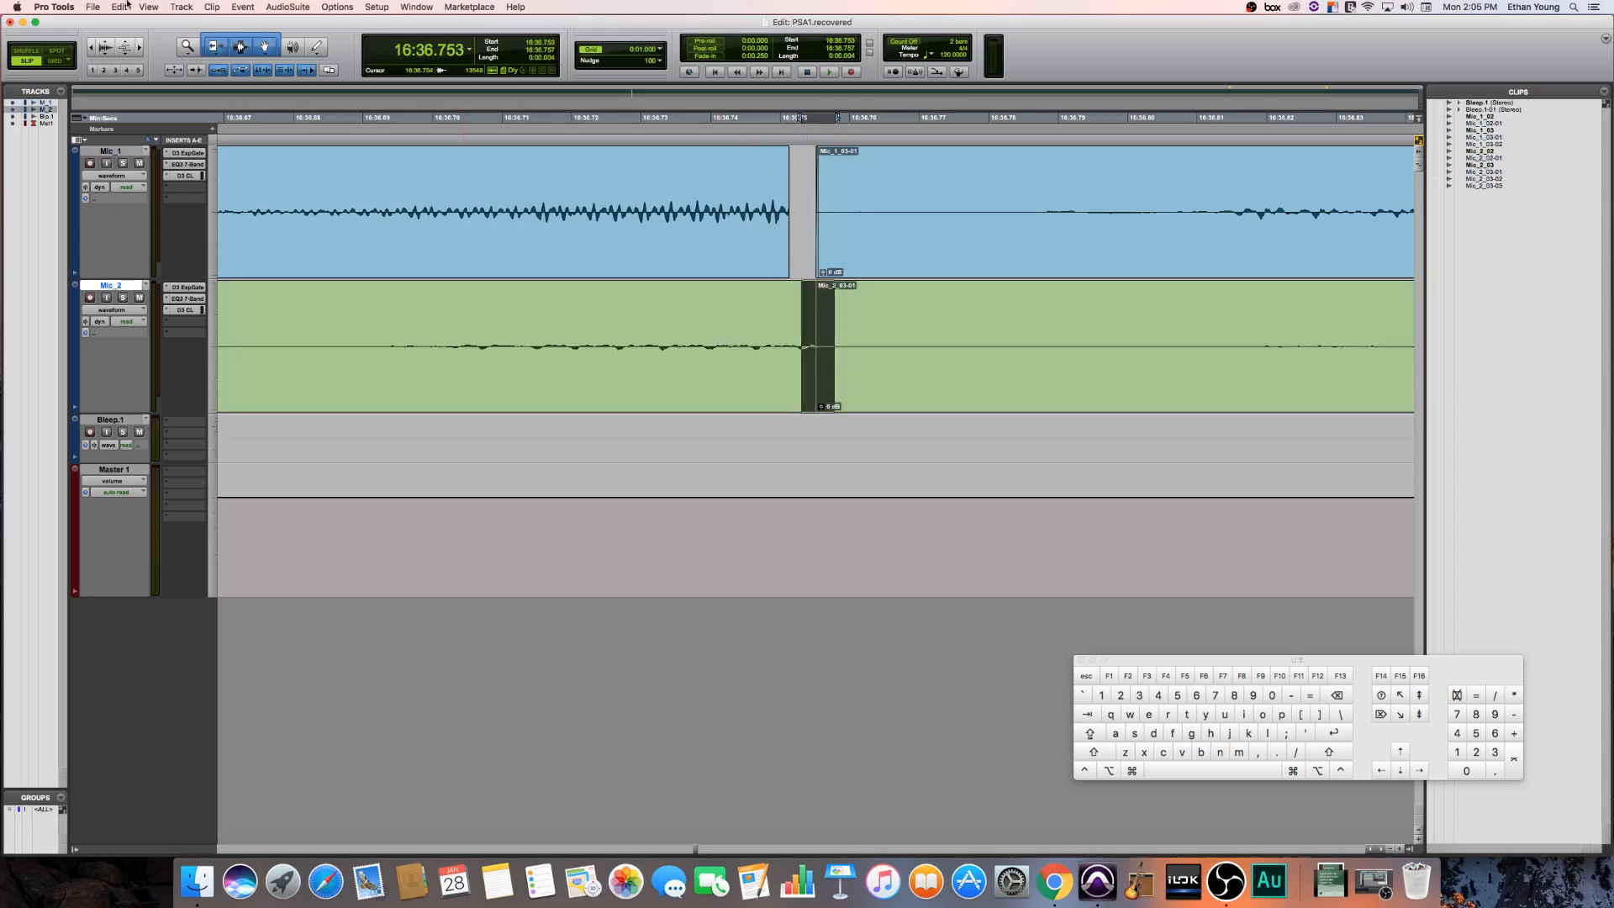
left_click(99, 9)
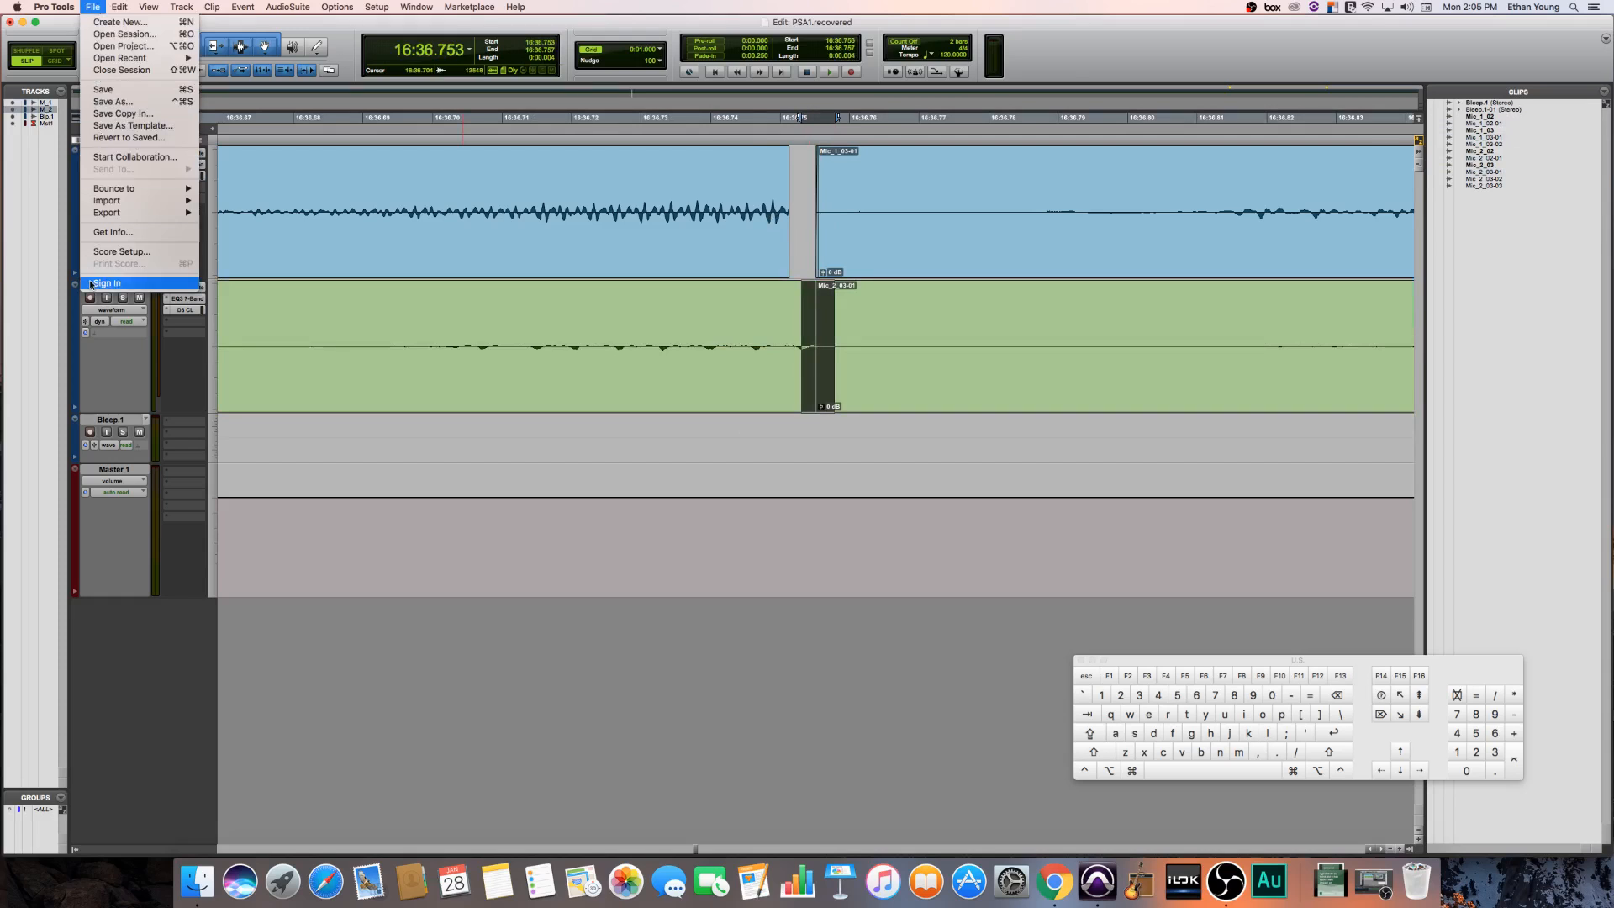
key("b")
- Try clearing a short range across the Mic_2 clip boundary and adjusting the join between its clips
left_click(822, 321)
left_click_drag(780, 318, 887, 316)
key("BackSpace")
left_click_drag(778, 331, 812, 342)
left_click(839, 328)
left_click_drag(816, 402, 700, 402)
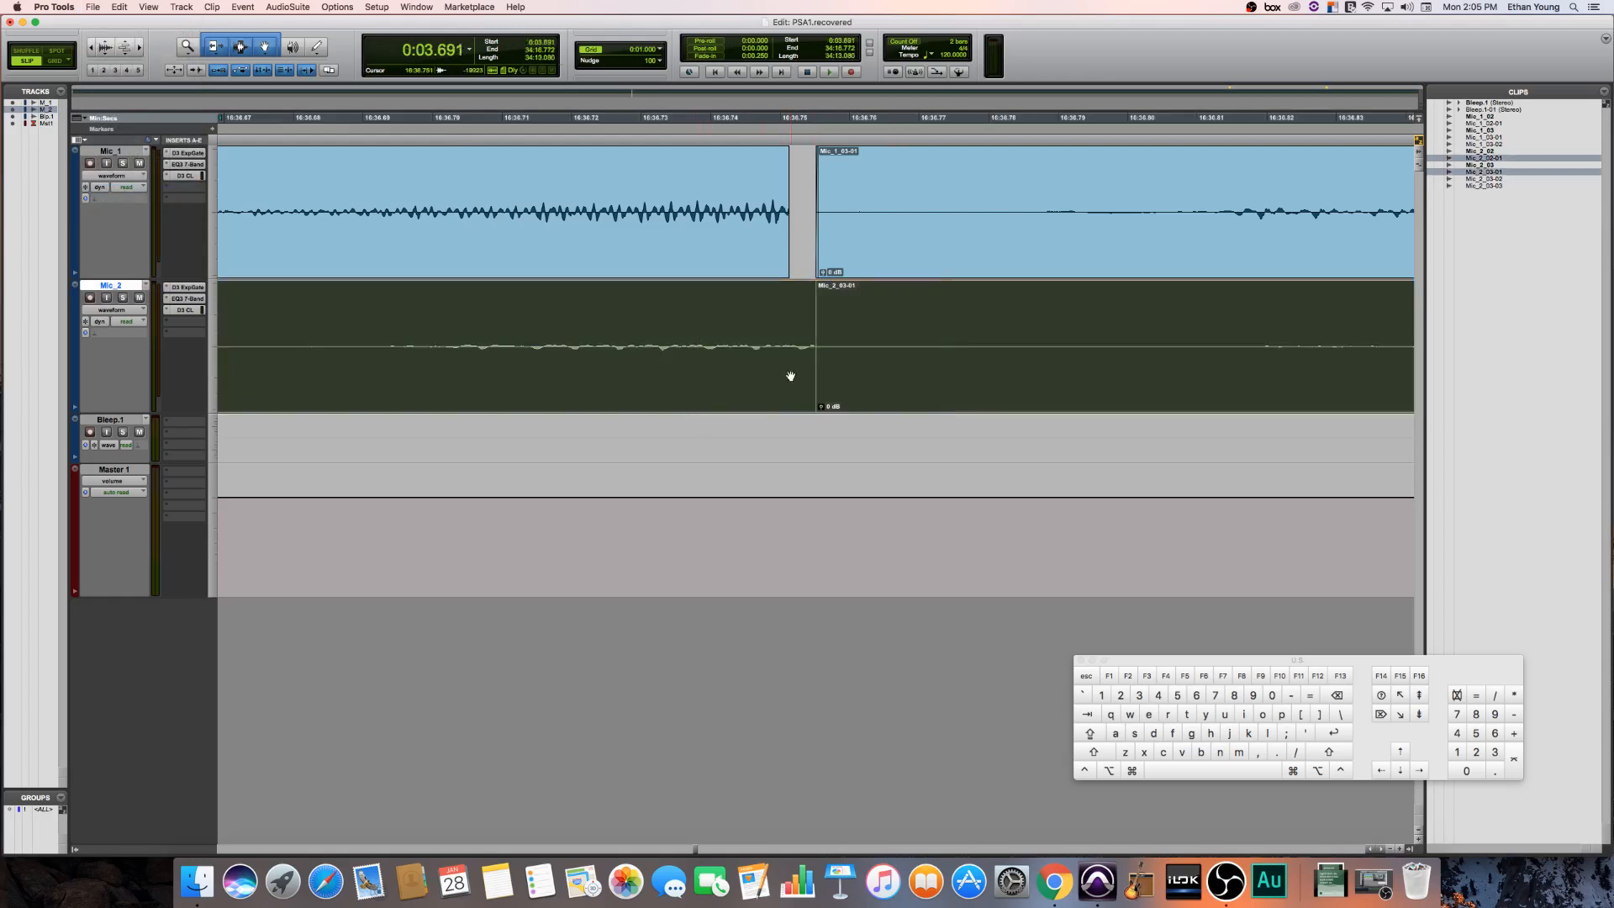
left_click(791, 338)
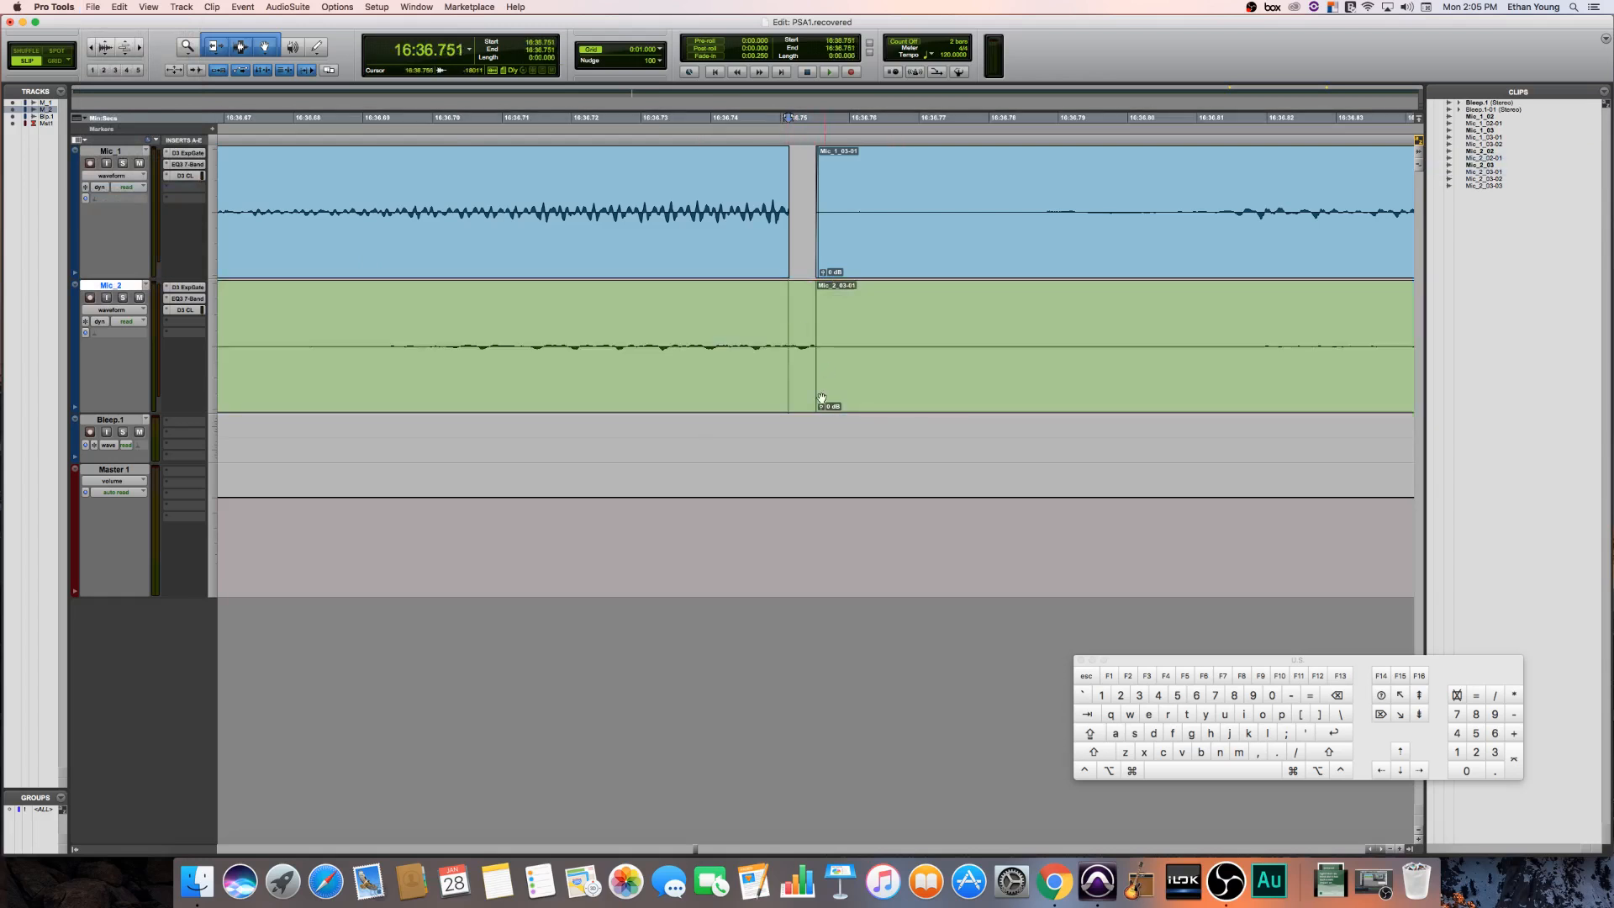
left_click_drag(819, 397, 603, 394)
left_click(739, 440)
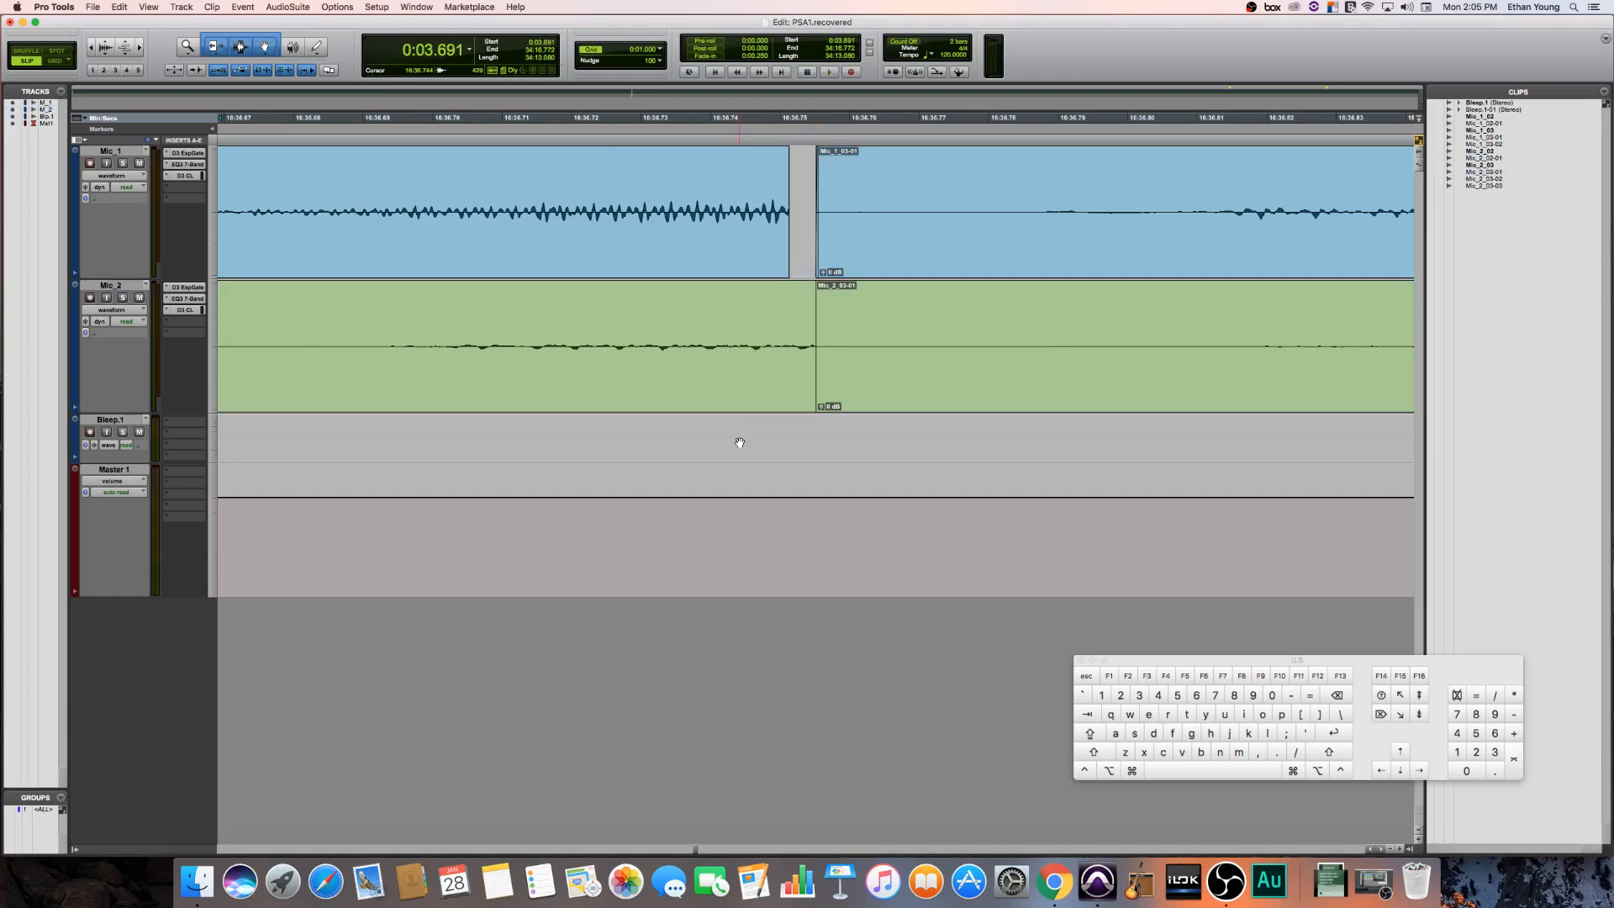
- Place the cursor at 16:36.449 on Mic_2 and examine the area around the clip boundary at a wider time scale
key("r")
key("r")
key("r")
key("r")
key("r")
key("r")
key("r")
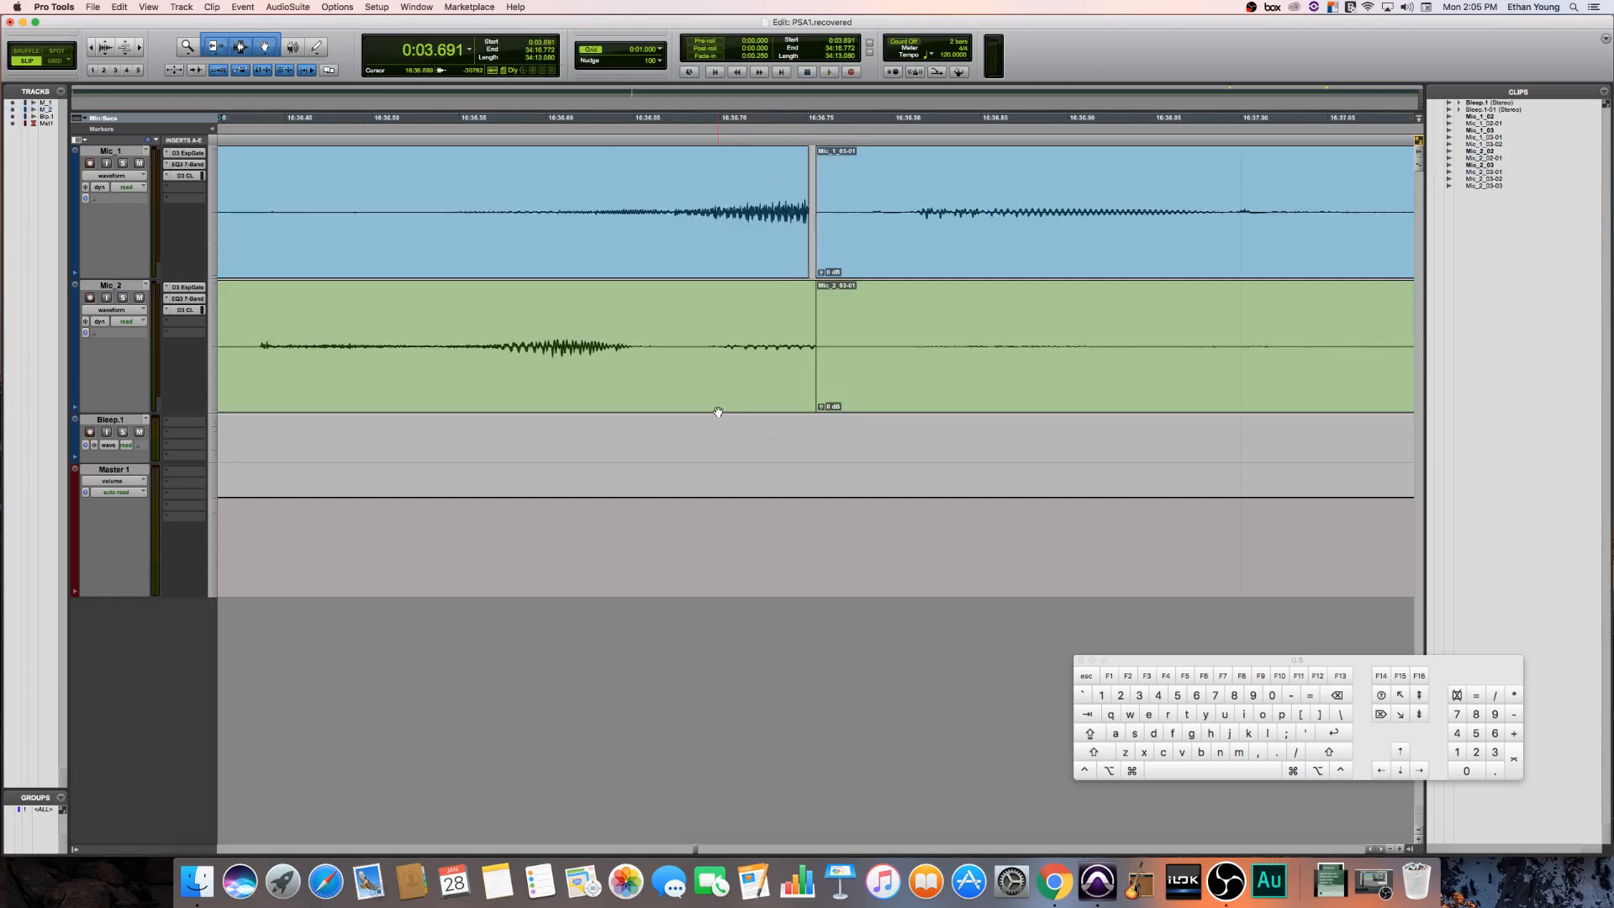
left_click(799, 338)
key("r")
key("r")
key("r")
key("r")
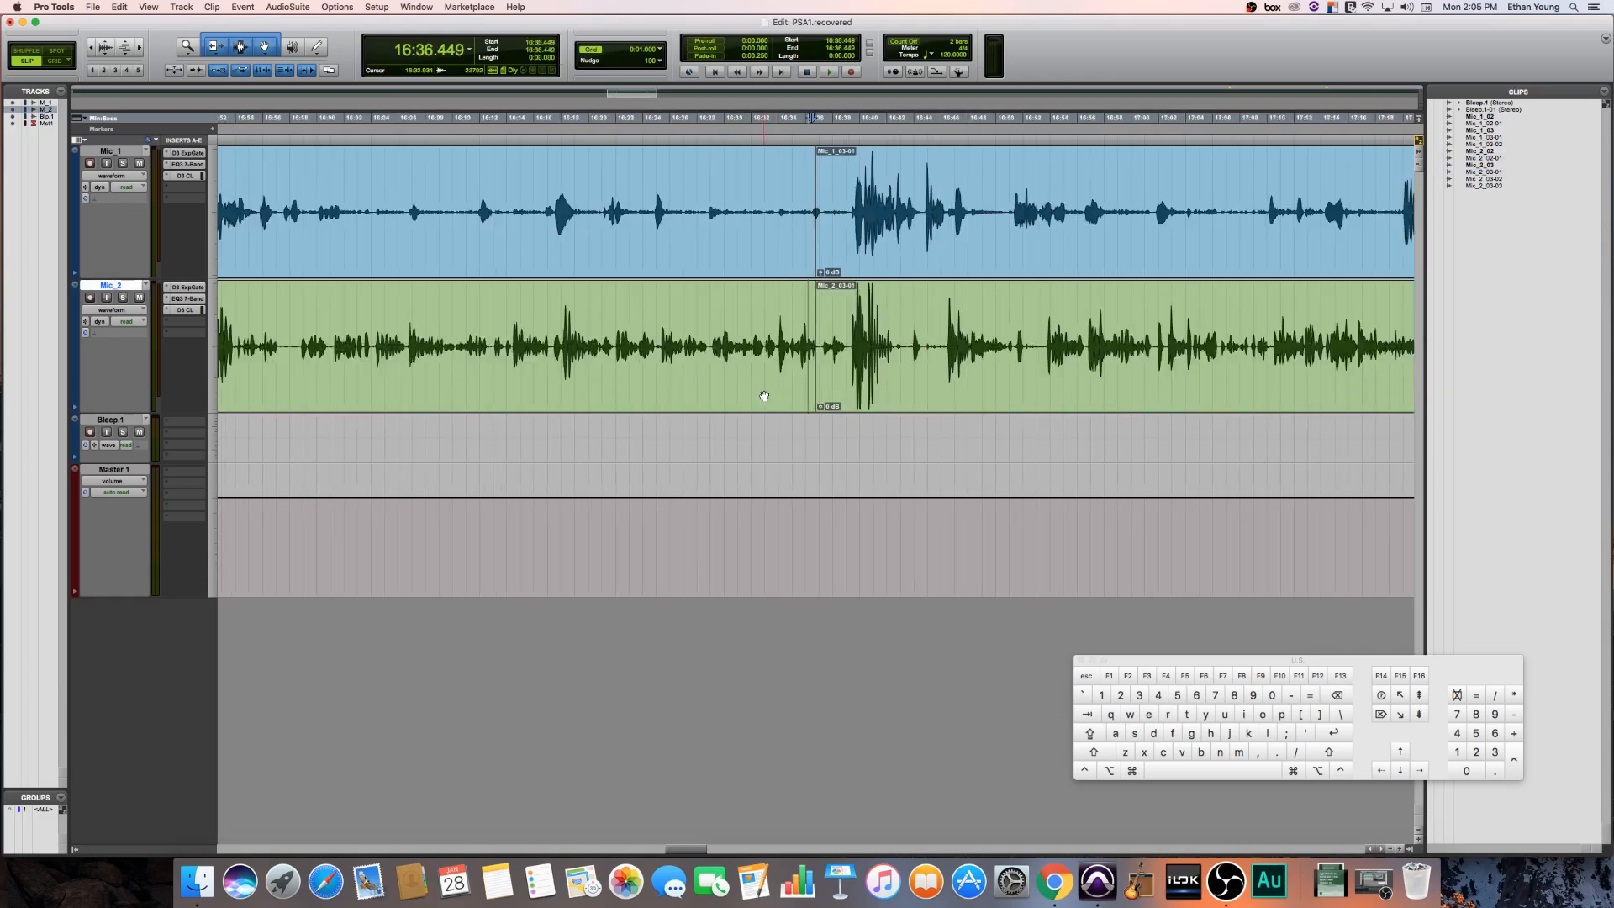
- Examine both mic waveforms back to the start of the recording and across the longer timeline
scroll(786, 343, "left", 10)
scroll(787, 342, "left", 4)
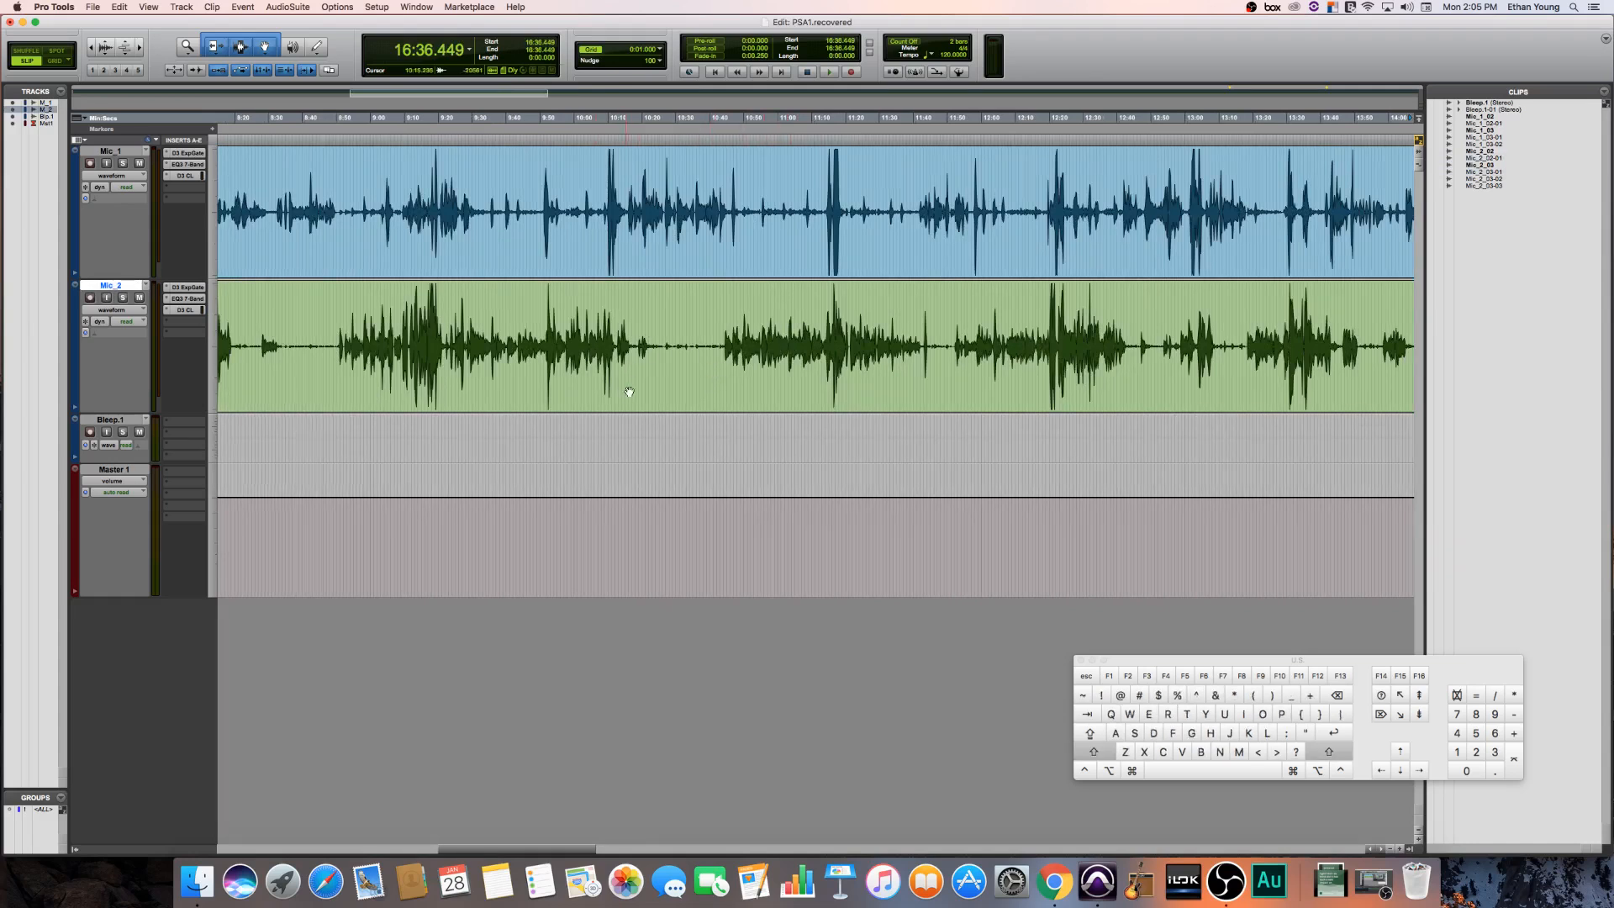
scroll(672, 408, "left", 3)
scroll(645, 428, "left", 20)
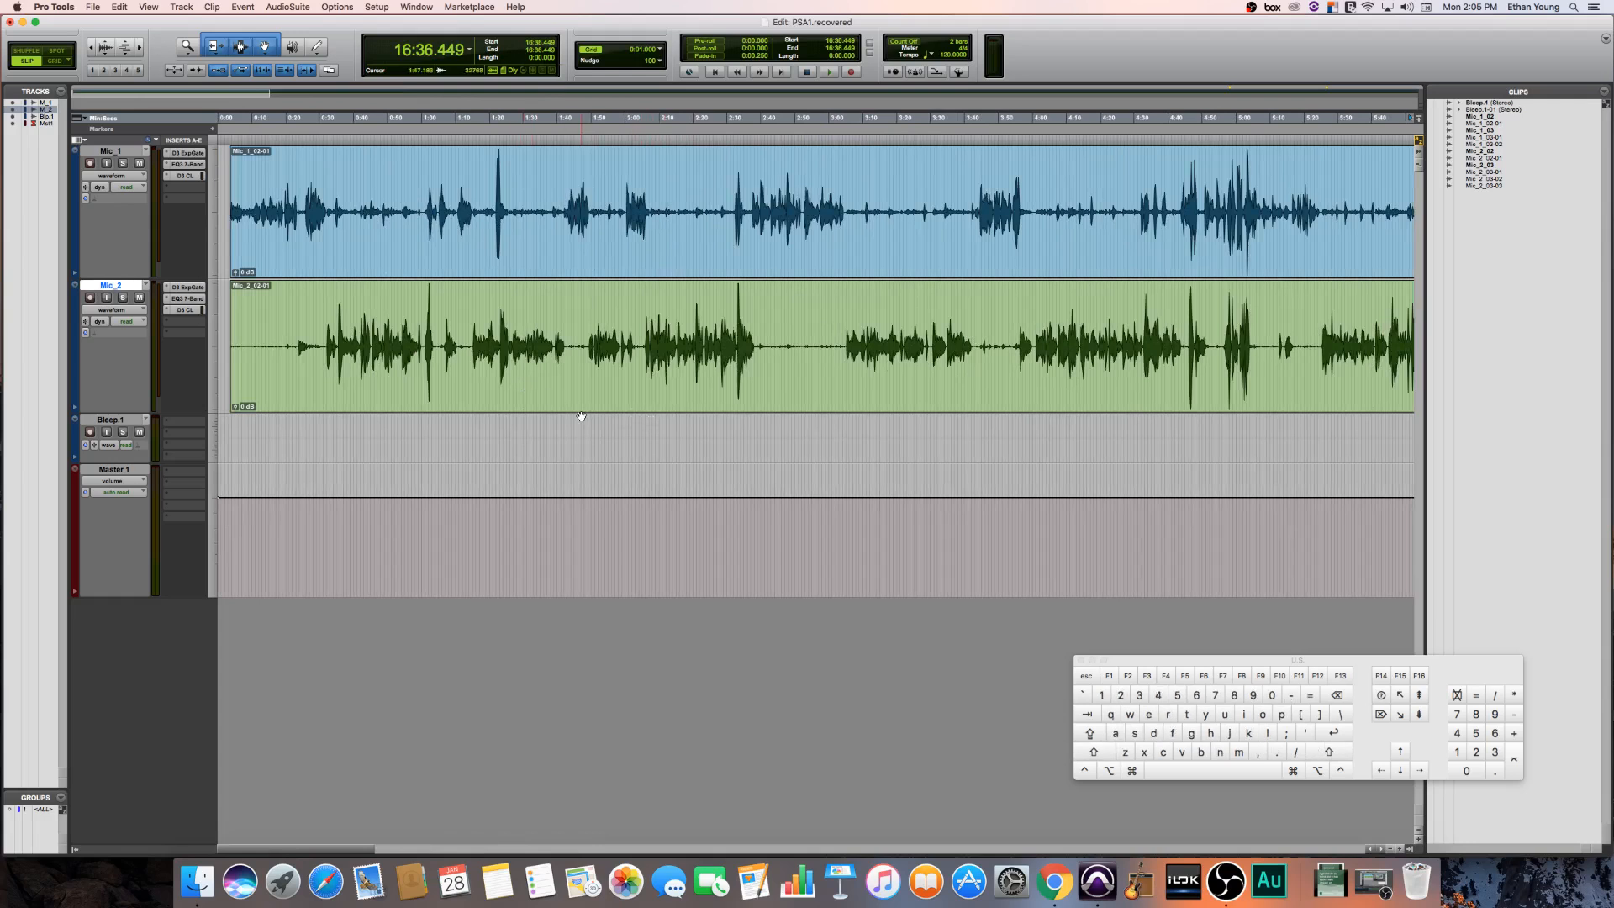
key("t")
key("t")
scroll(995, 441, "left", 1)
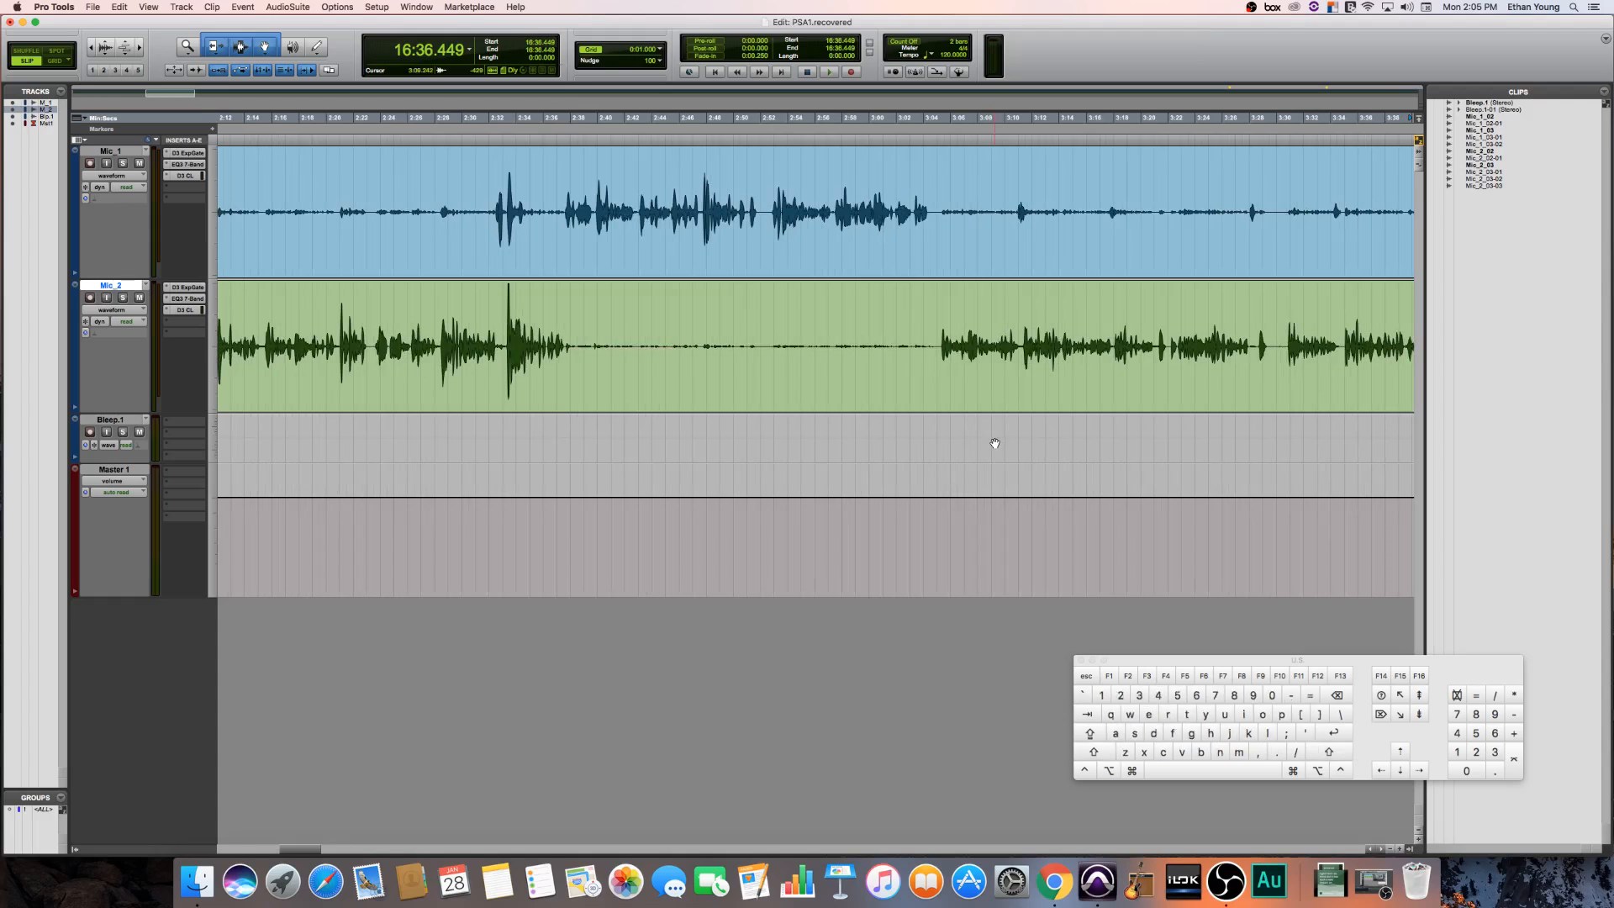
key("r")
key("r")
key("r")
key("r")
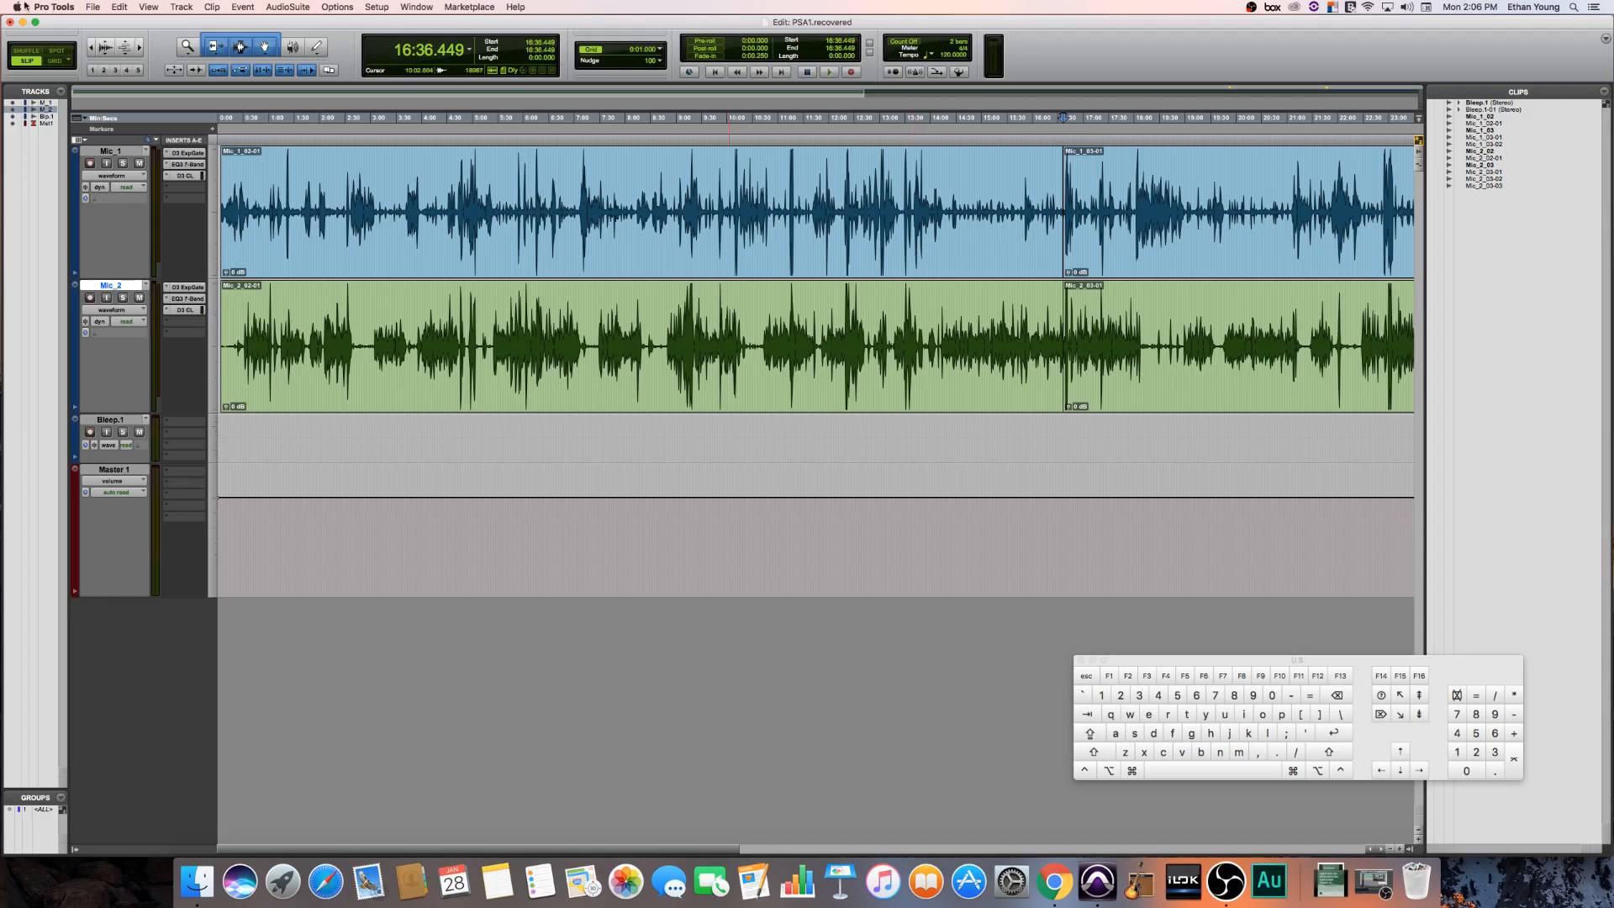
- Switch to OBS and move its window clear of the tracks
left_click(94, 9)
mouse_move(54, 7)
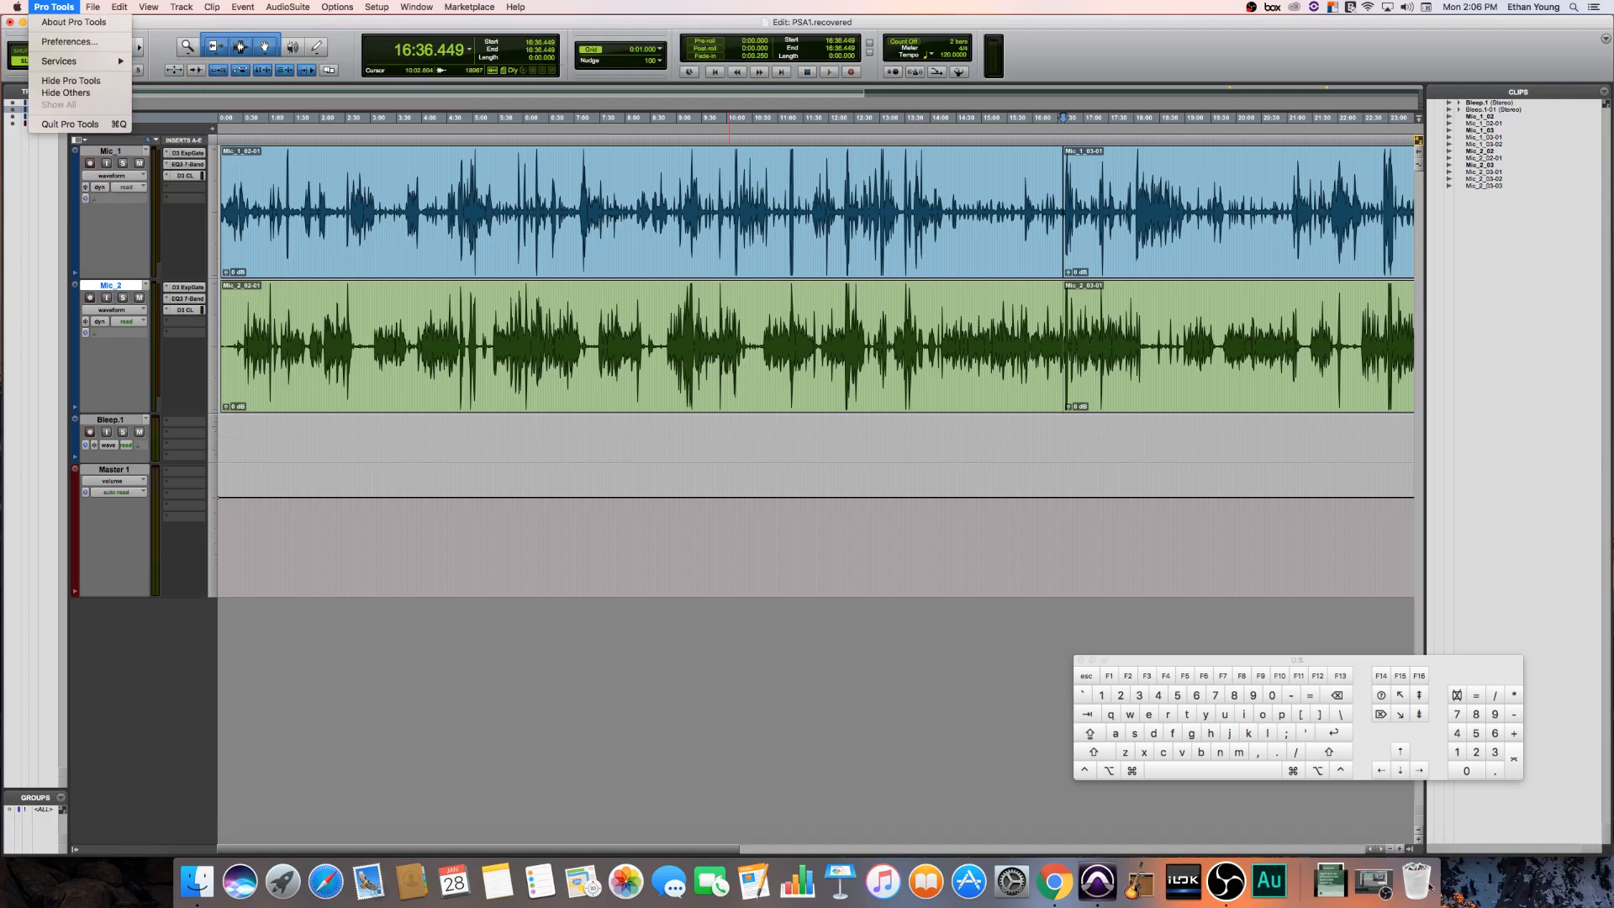
left_click(1217, 647)
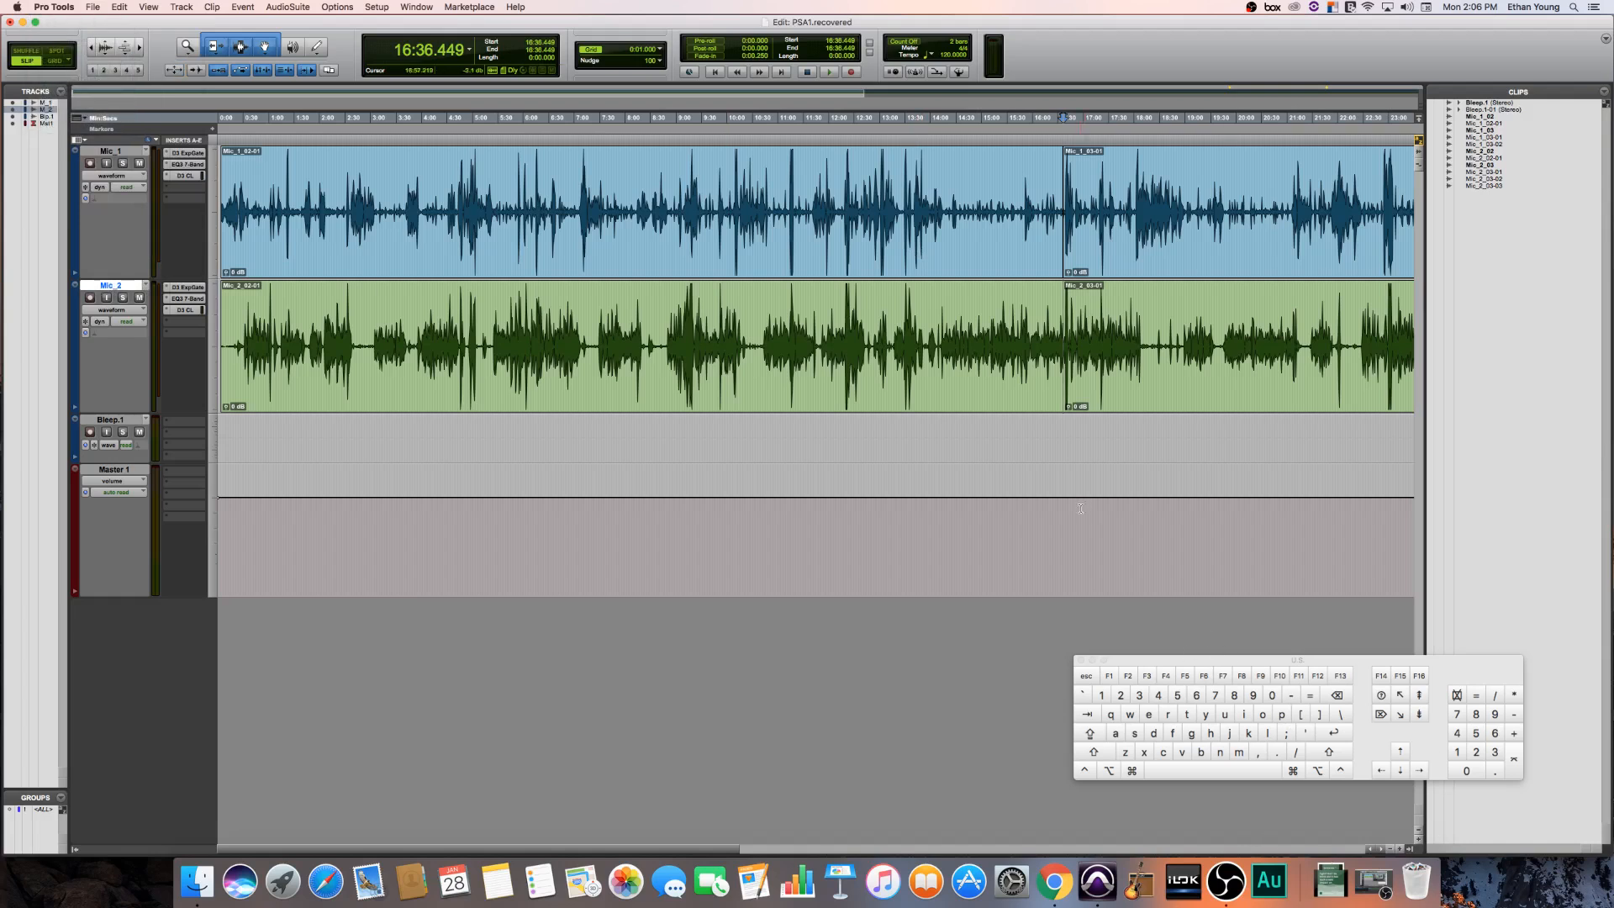
left_click(1374, 882)
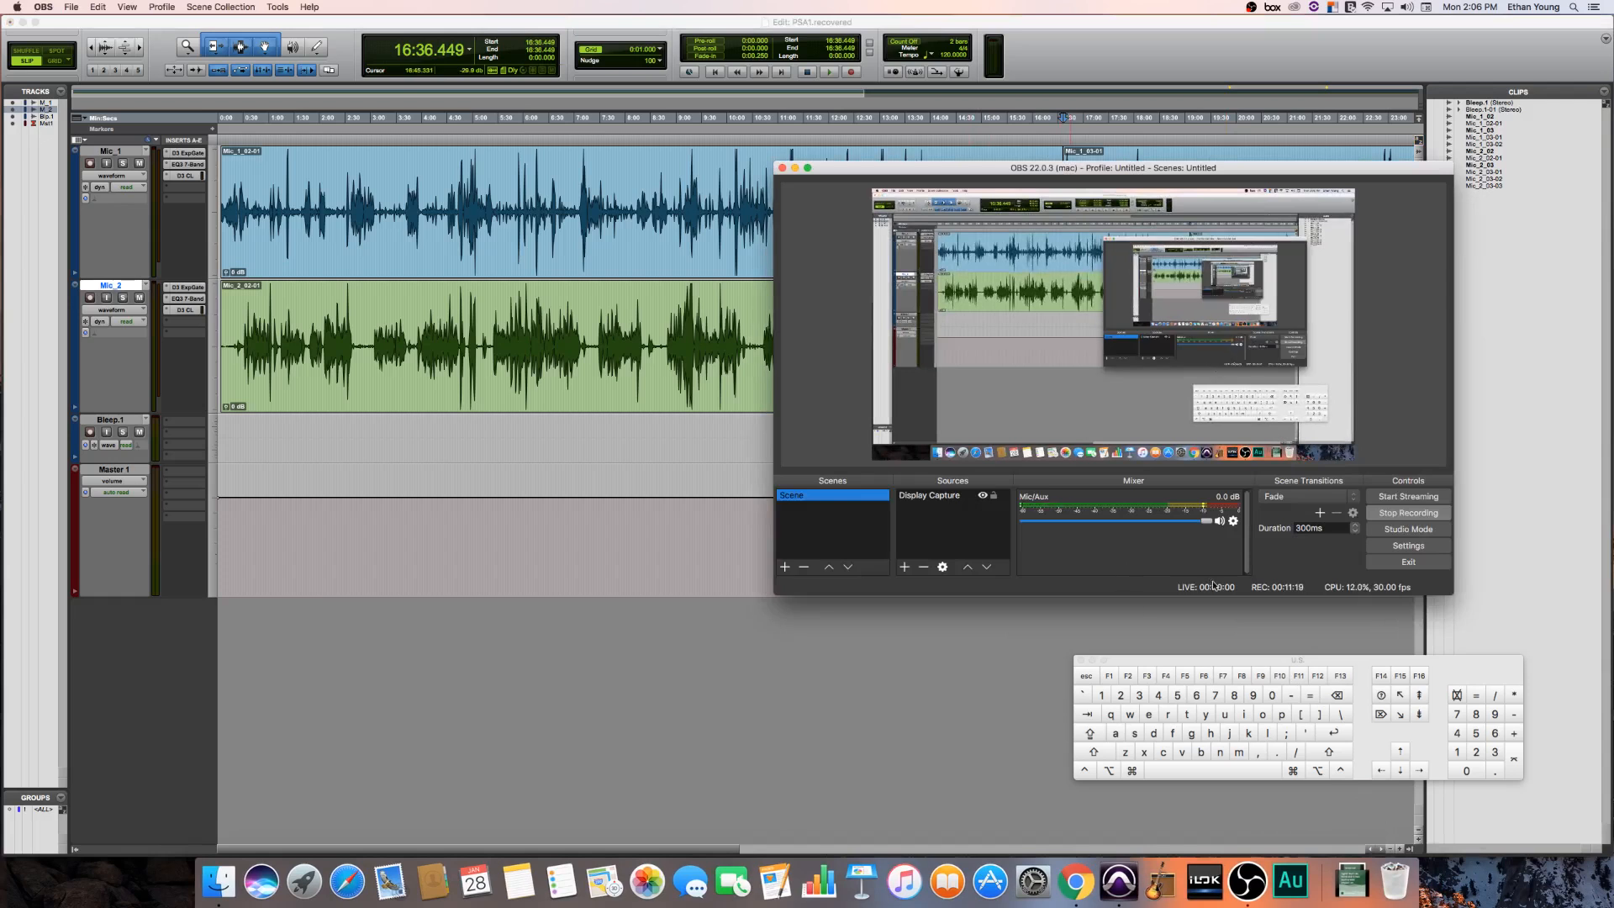
left_click_drag(1019, 173, 1175, 830)
key("shift")
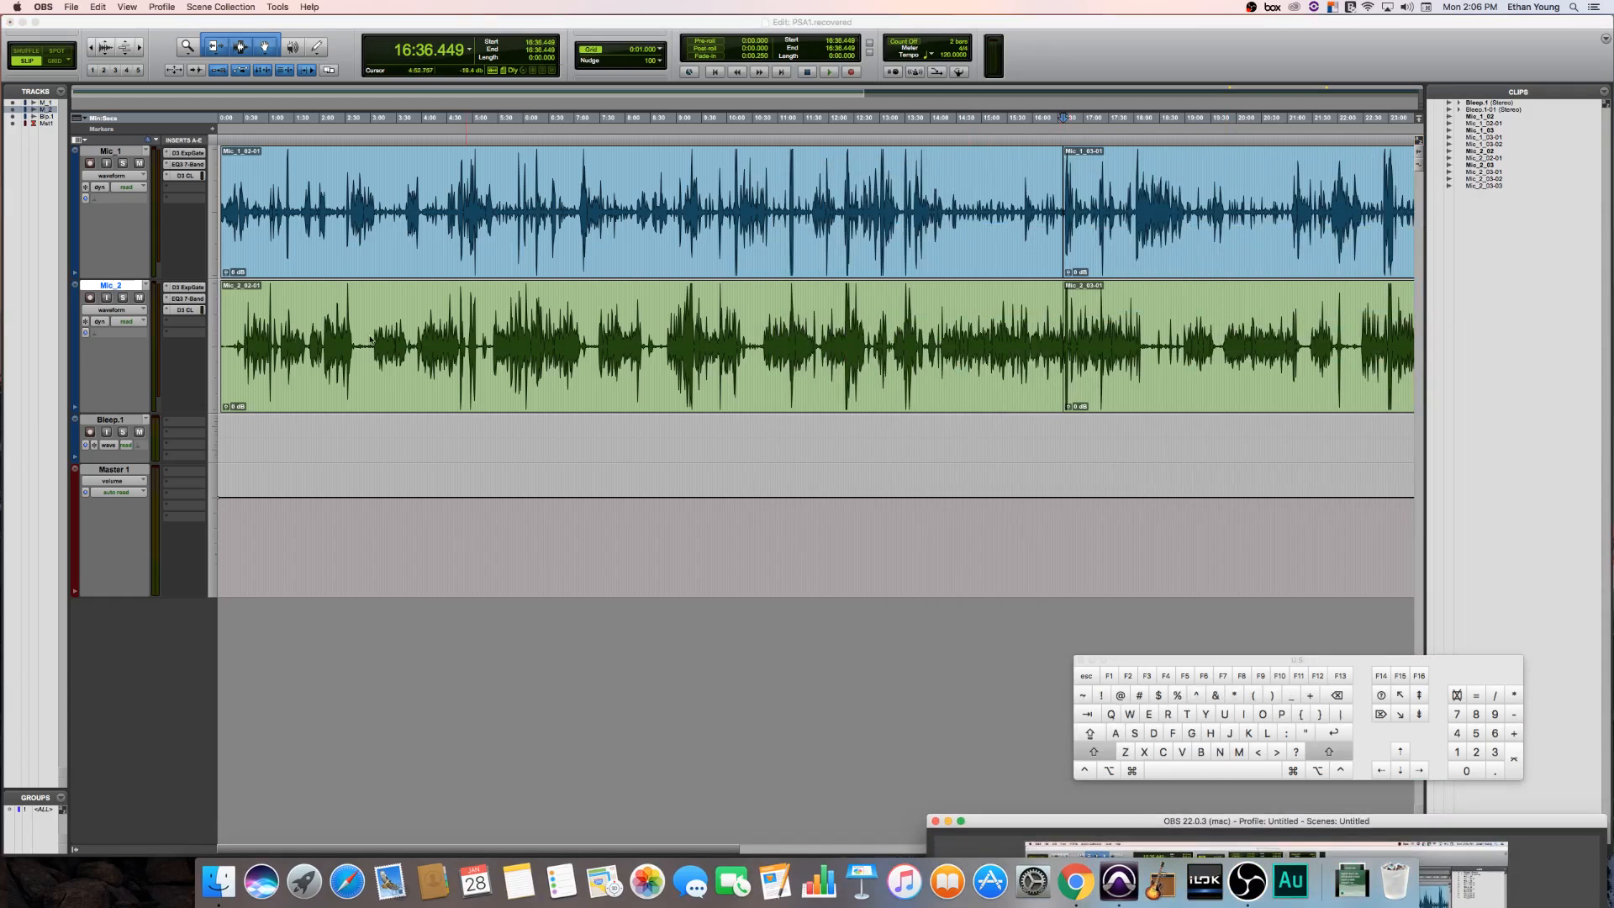
- Add a fade-out to the end of Mic_1 from 39:04.240 to 39:54.289
scroll(543, 395, "right", 10)
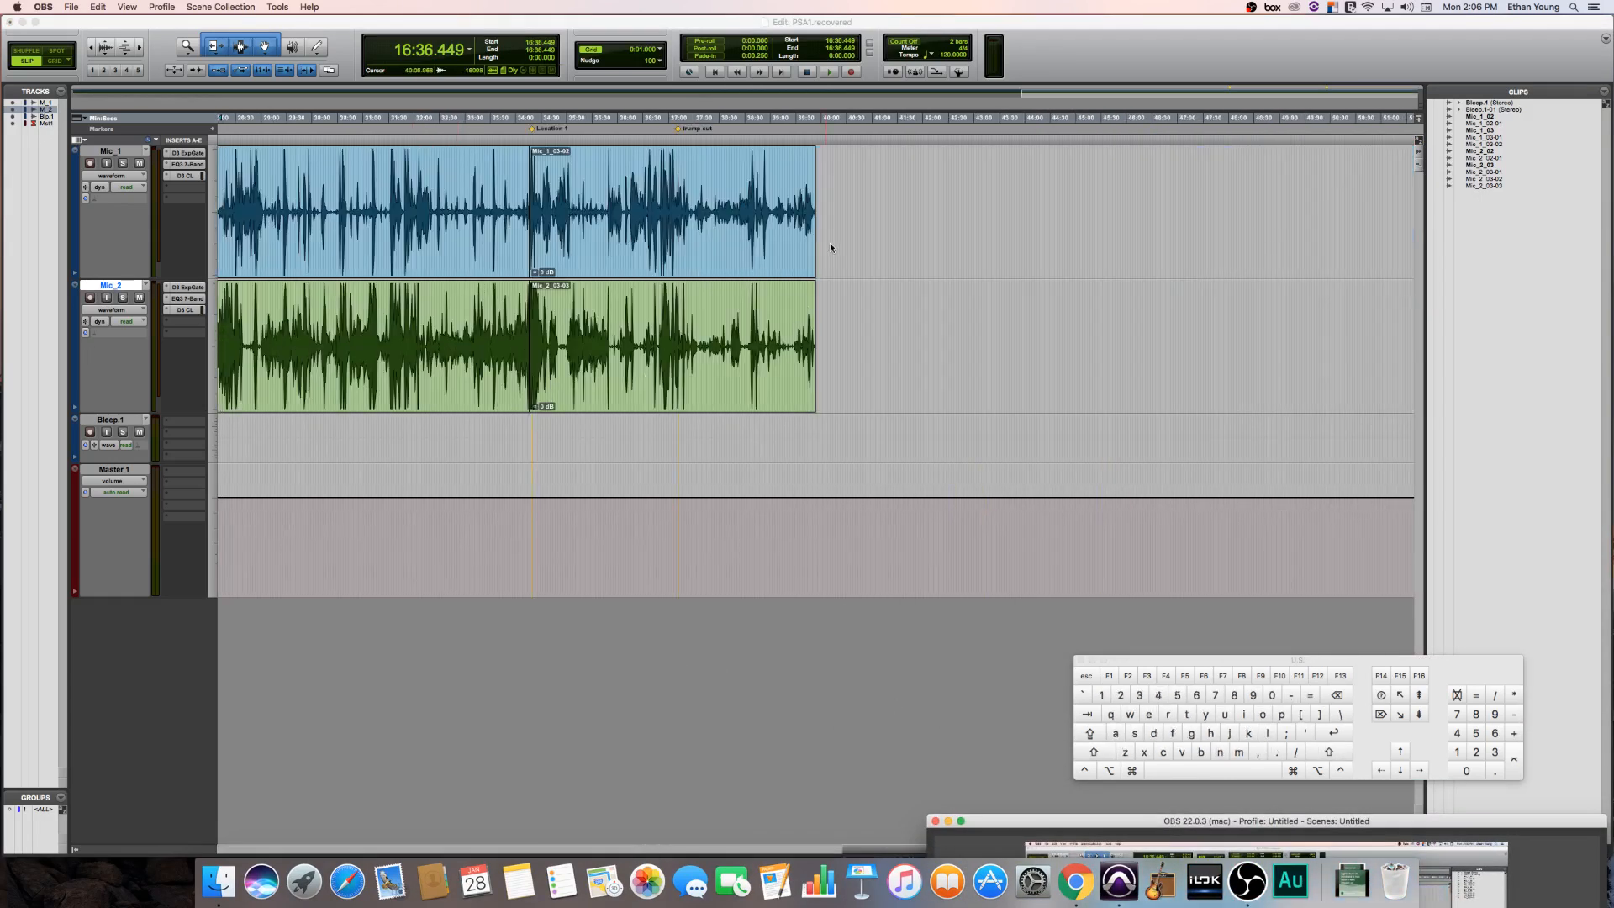
left_click(818, 202)
key("super+bracketright")
key("super+bracketright")
key("super+bracketright")
key("super+bracketright")
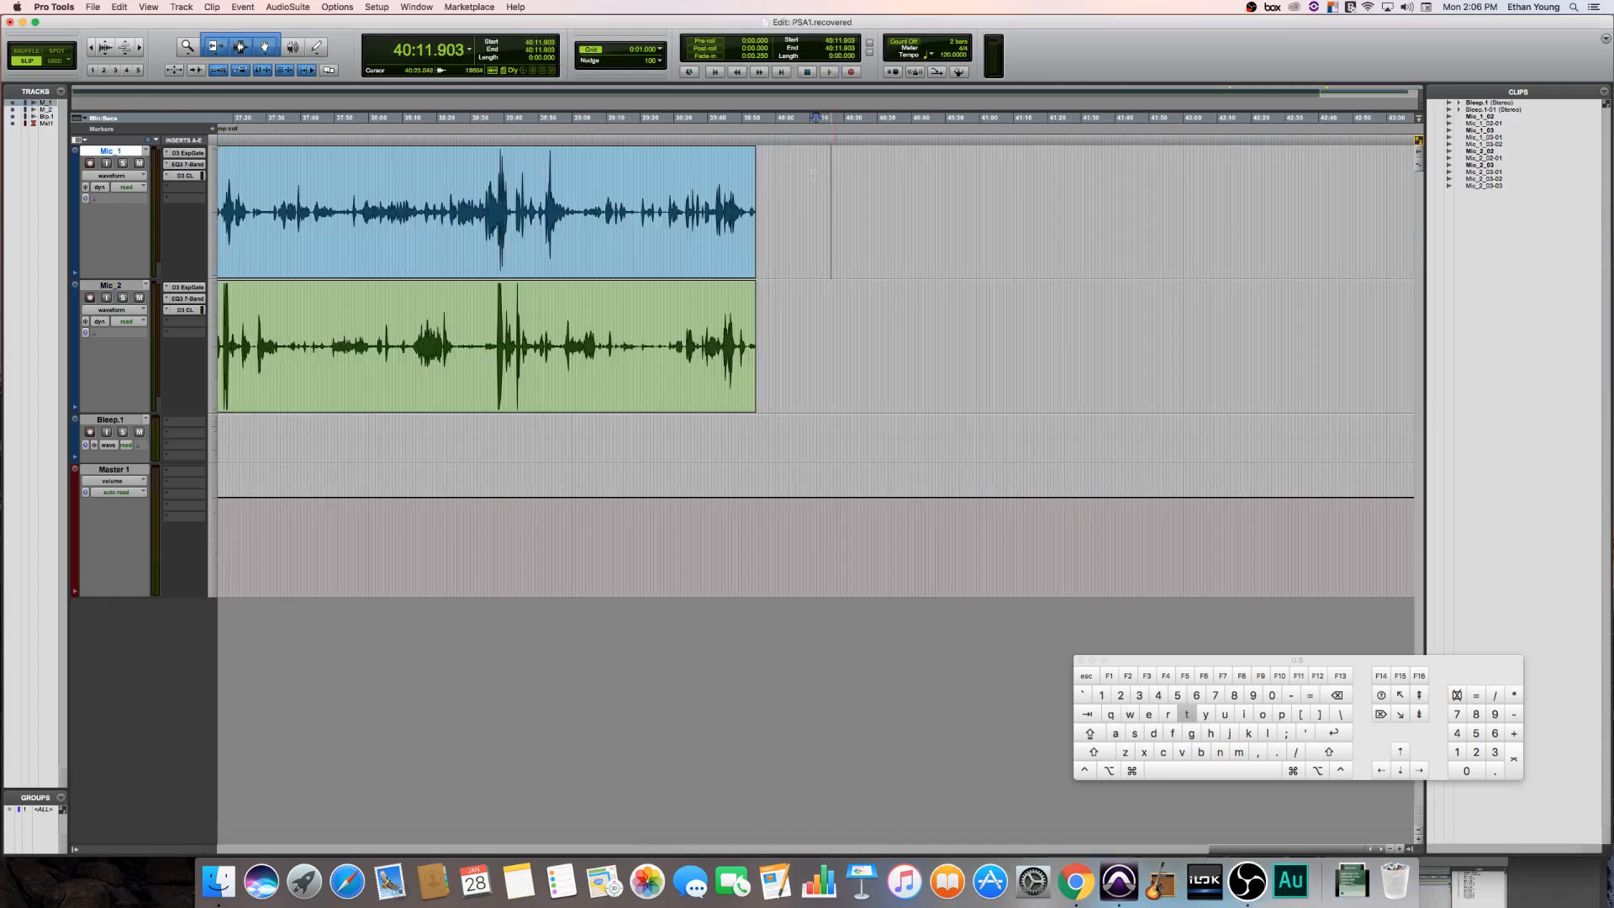
scroll(439, 185, "left", 10)
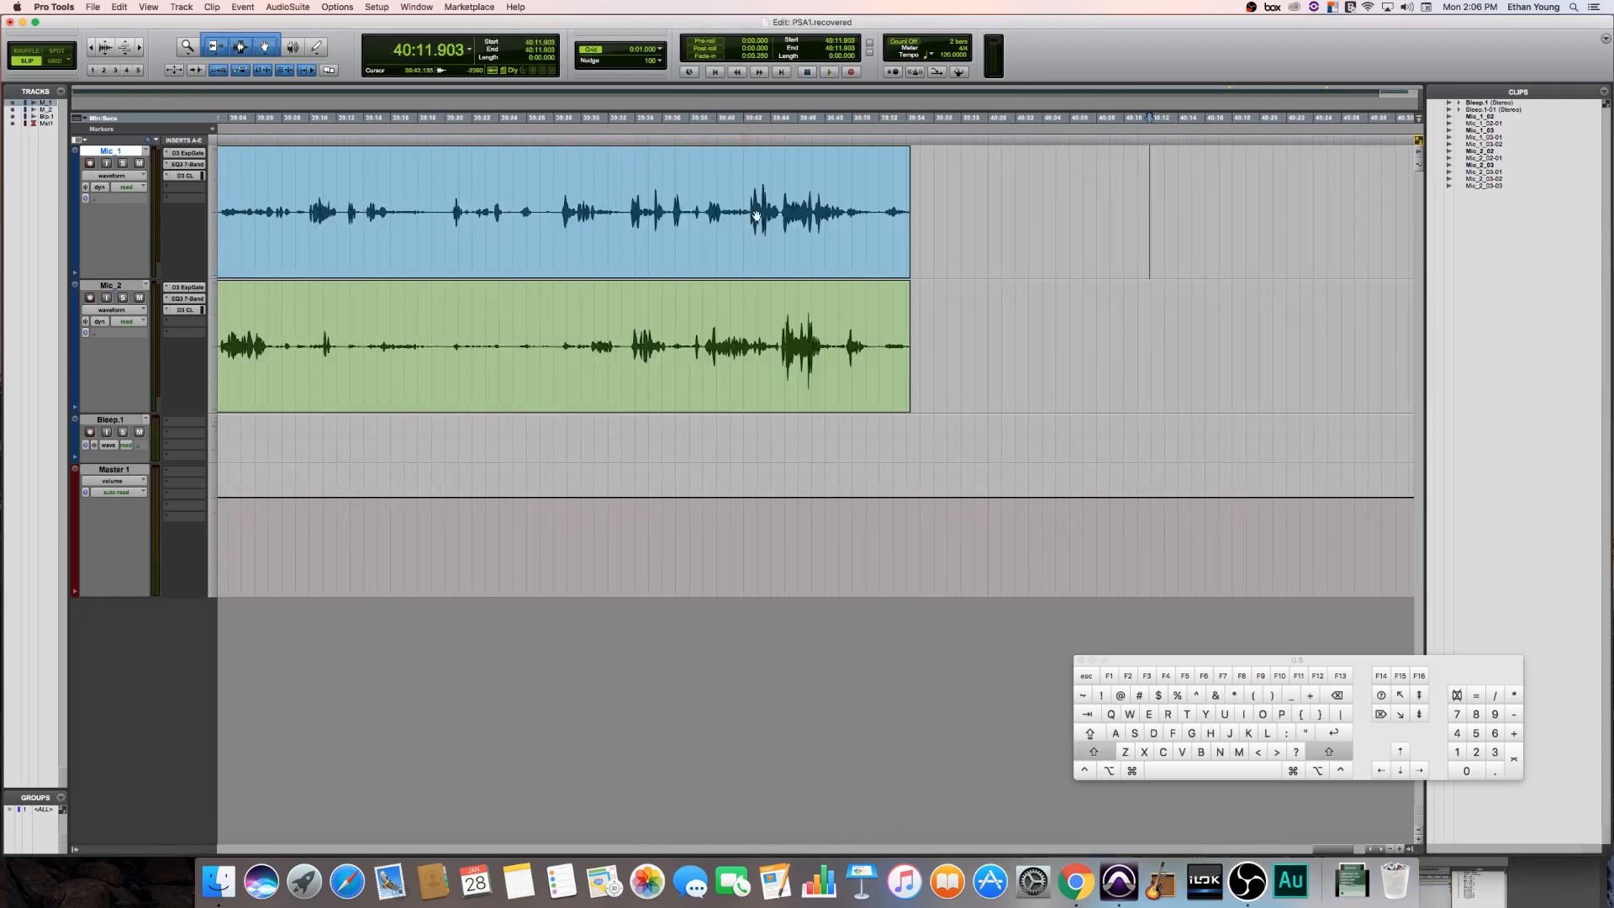
left_click_drag(1230, 152, 555, 209)
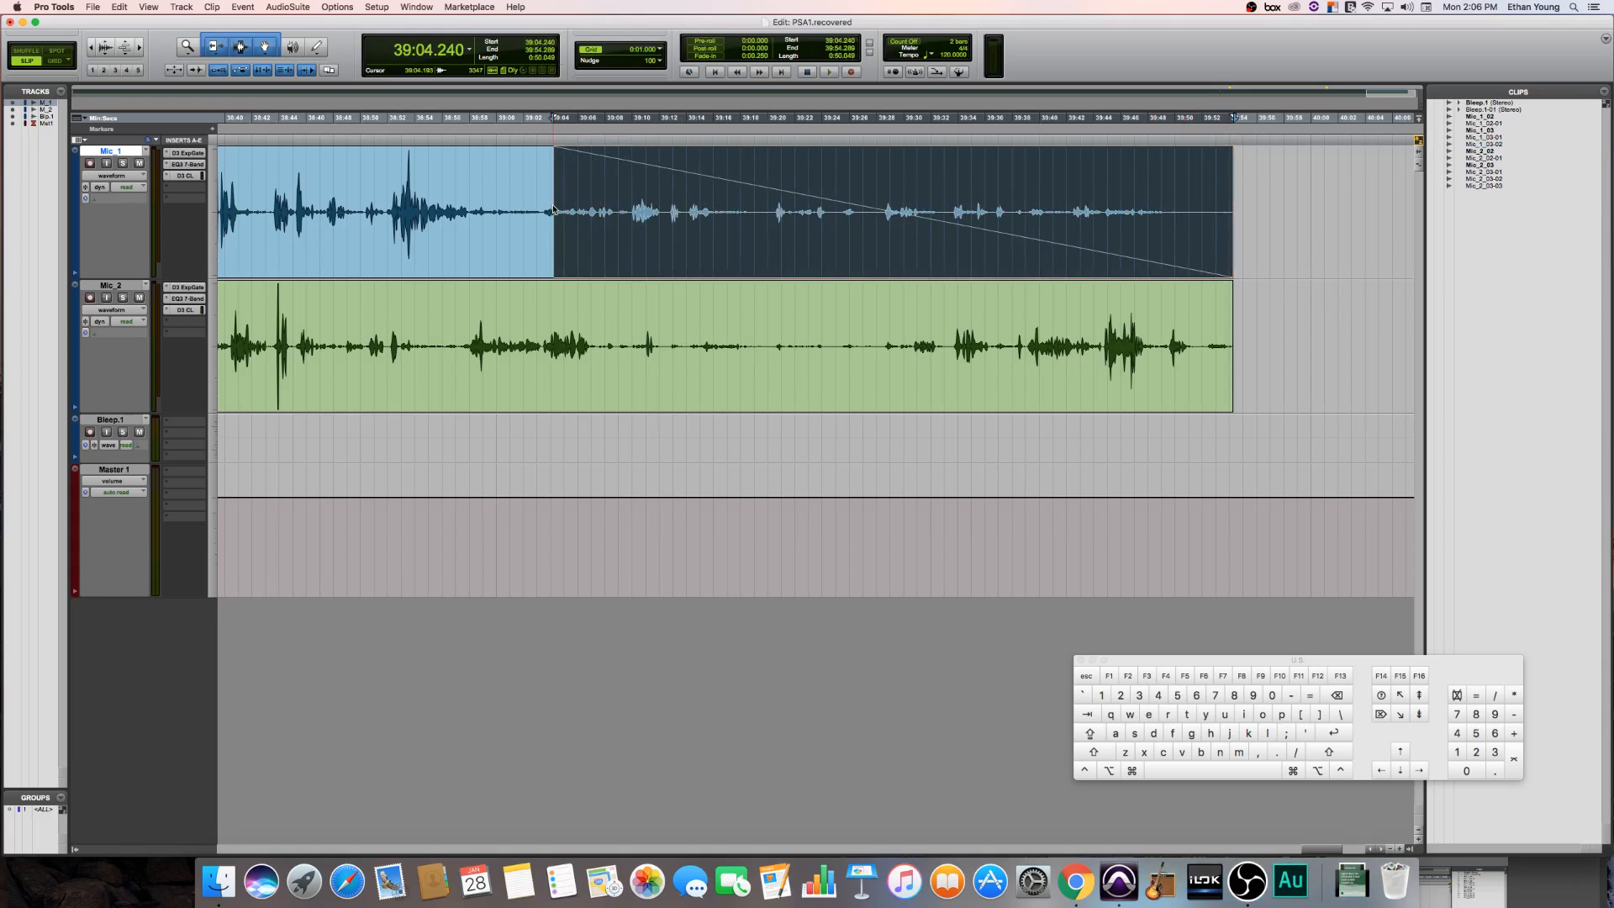
- Try different start points for the Mic_1 fade-out: 39:11.949, 39:01.732 and 38:15.106
left_click_drag(558, 159, 660, 162)
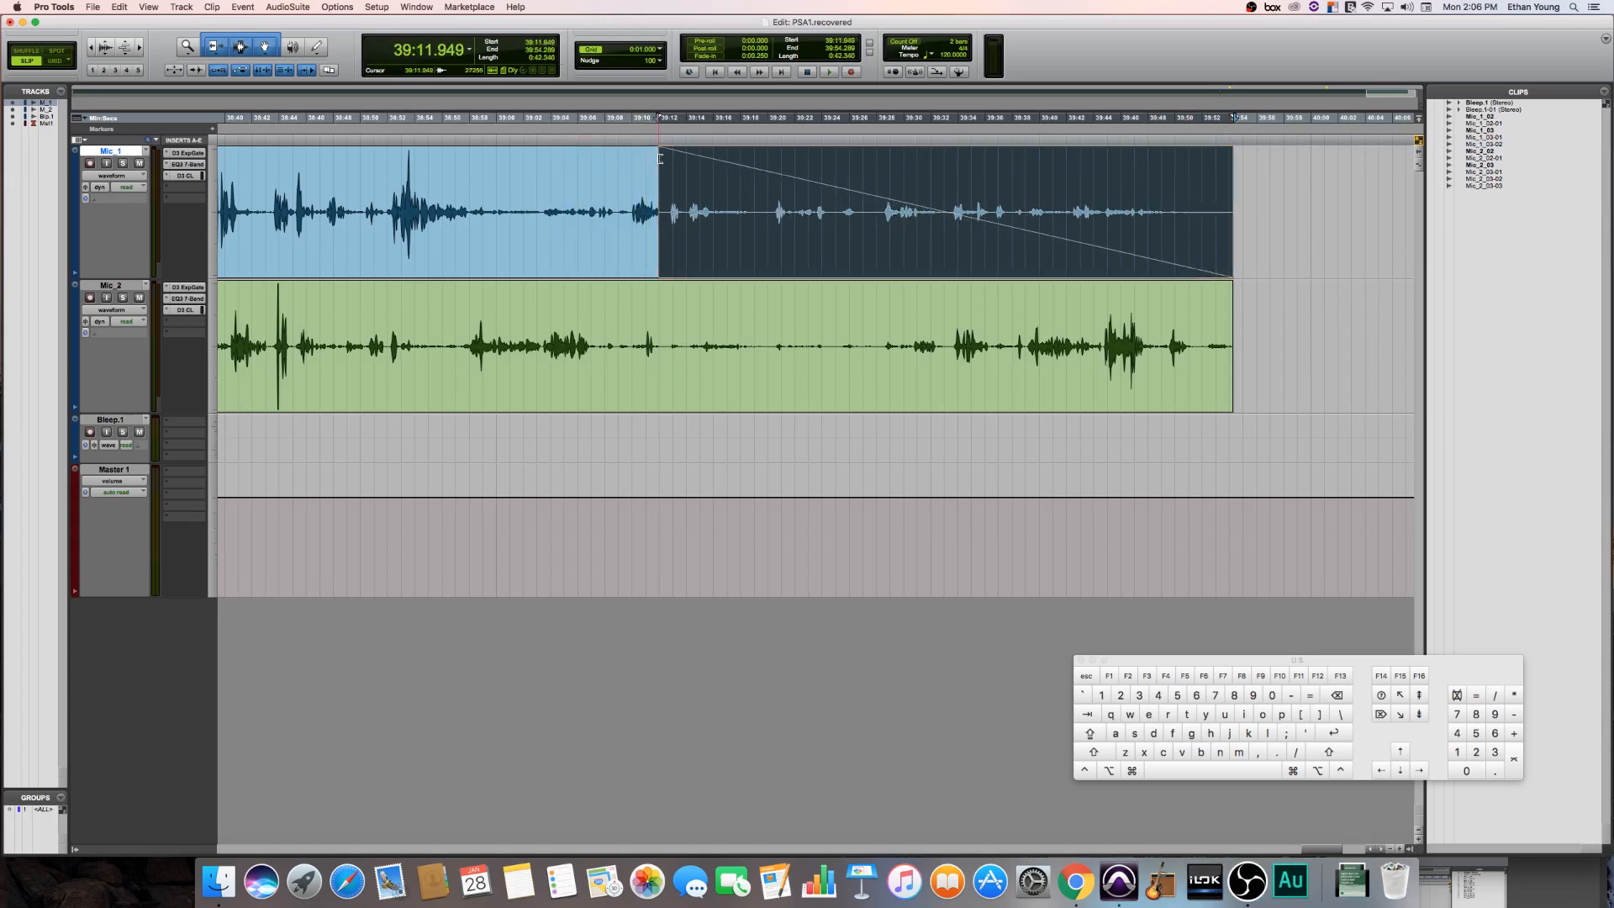
left_click_drag(660, 159, 520, 206)
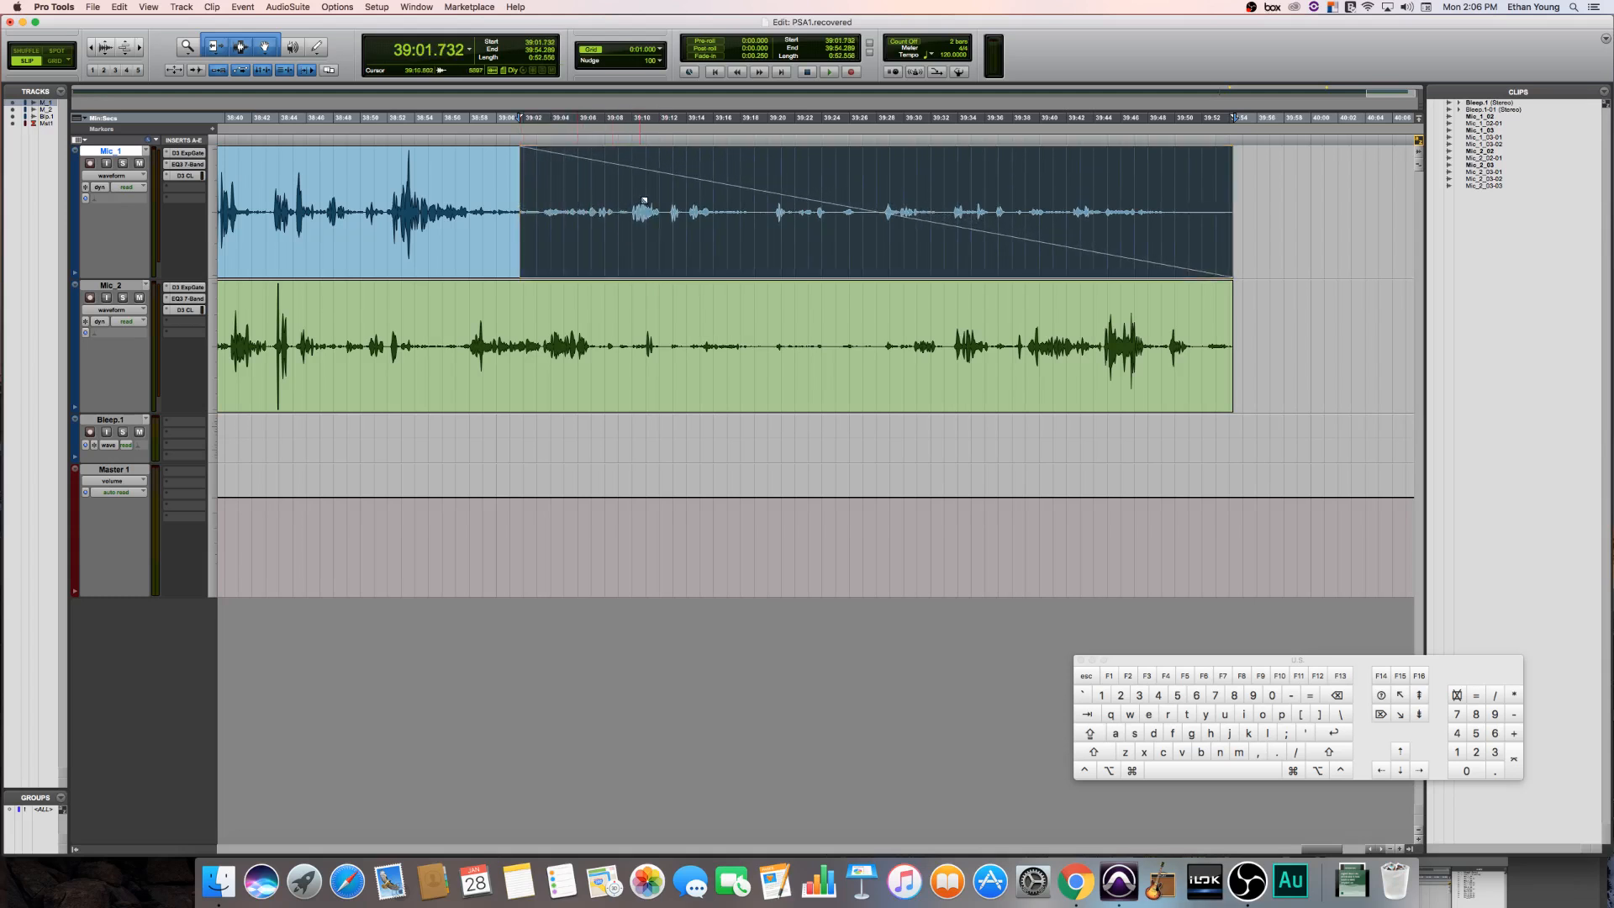
left_click_drag(526, 168, 812, 215)
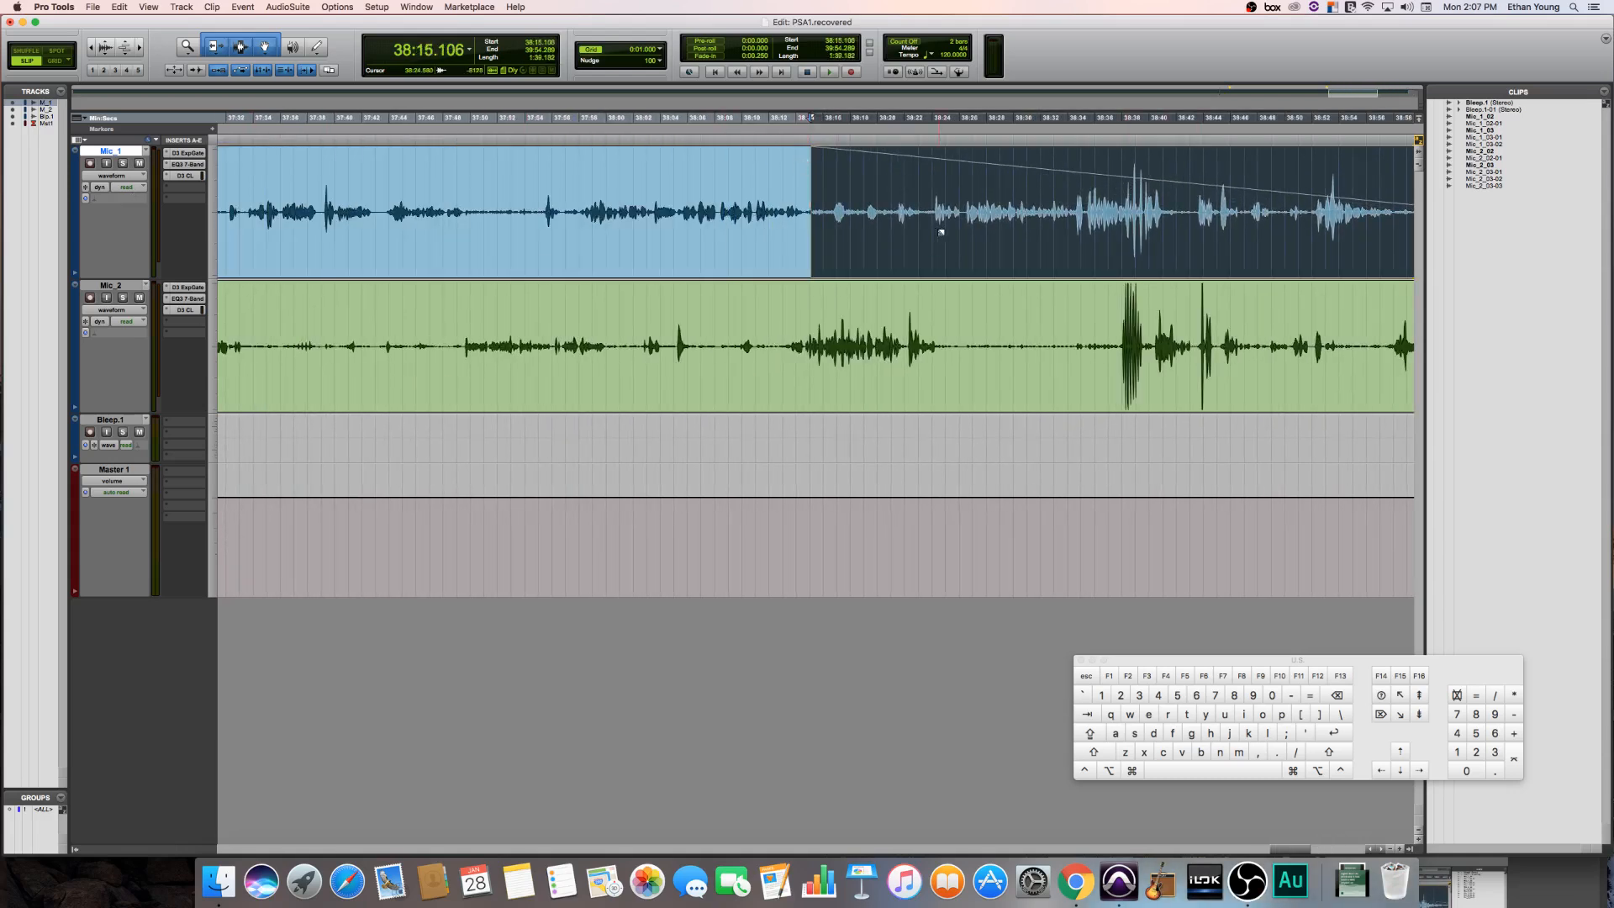
scroll(1061, 256, "right", 10)
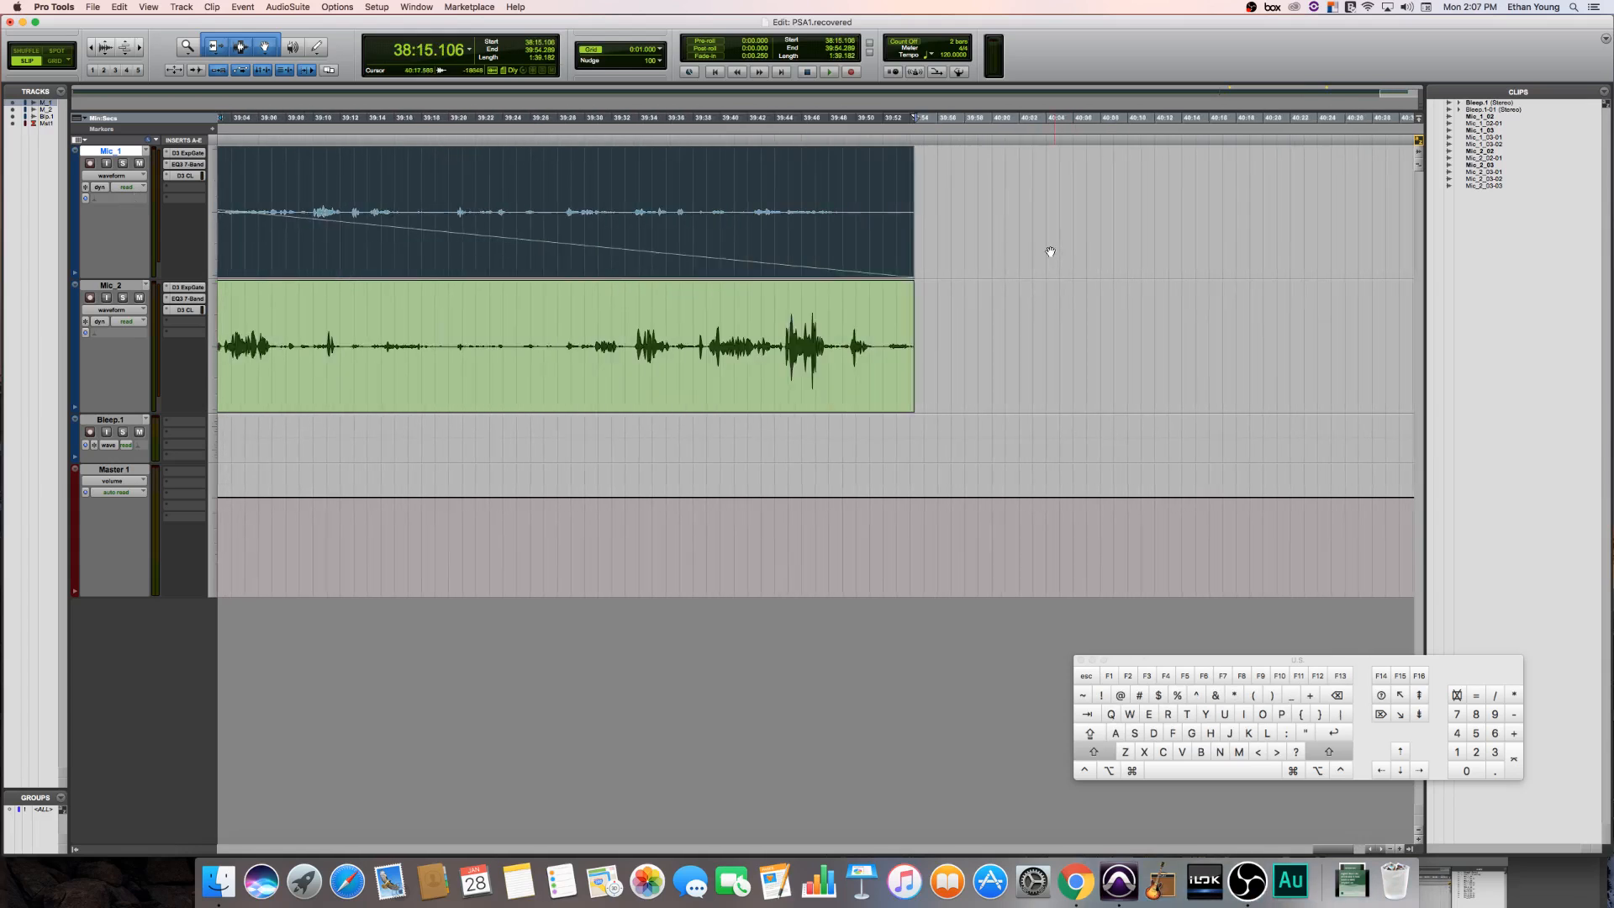
- Undo the fade-out and its length changes at the end of Mic_1
left_click(885, 178)
key("super+z")
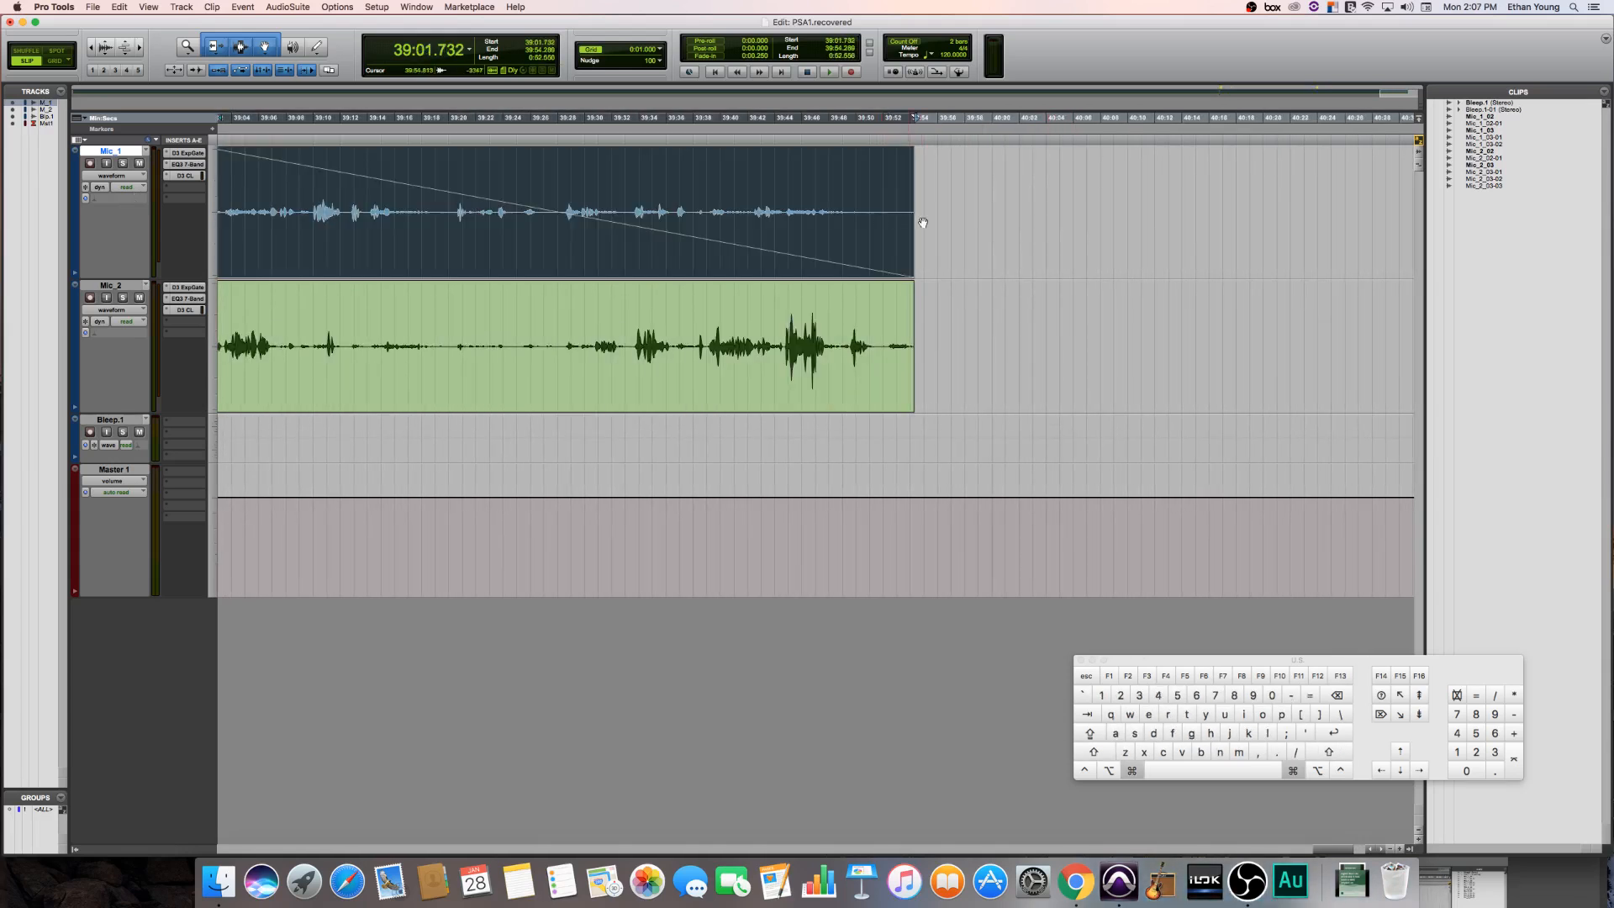
key("super+z")
key("super+z")
key("super+z")
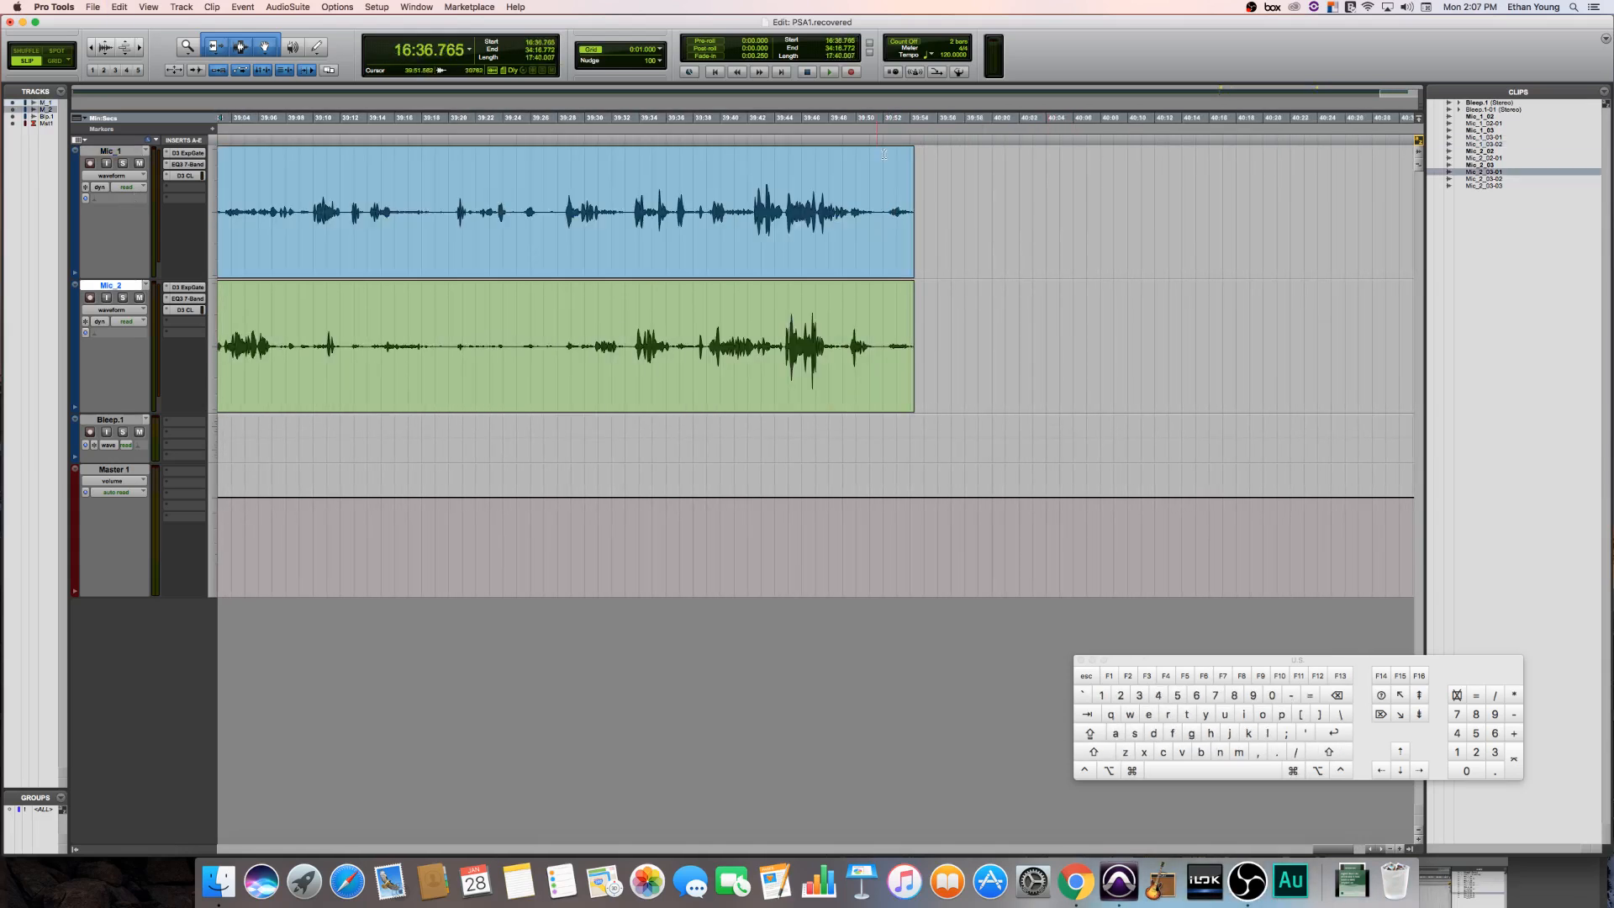
- Place the cursor at 39:52.862 on Mic_1 and try a very short fade-out at the clip's end
left_click(893, 172)
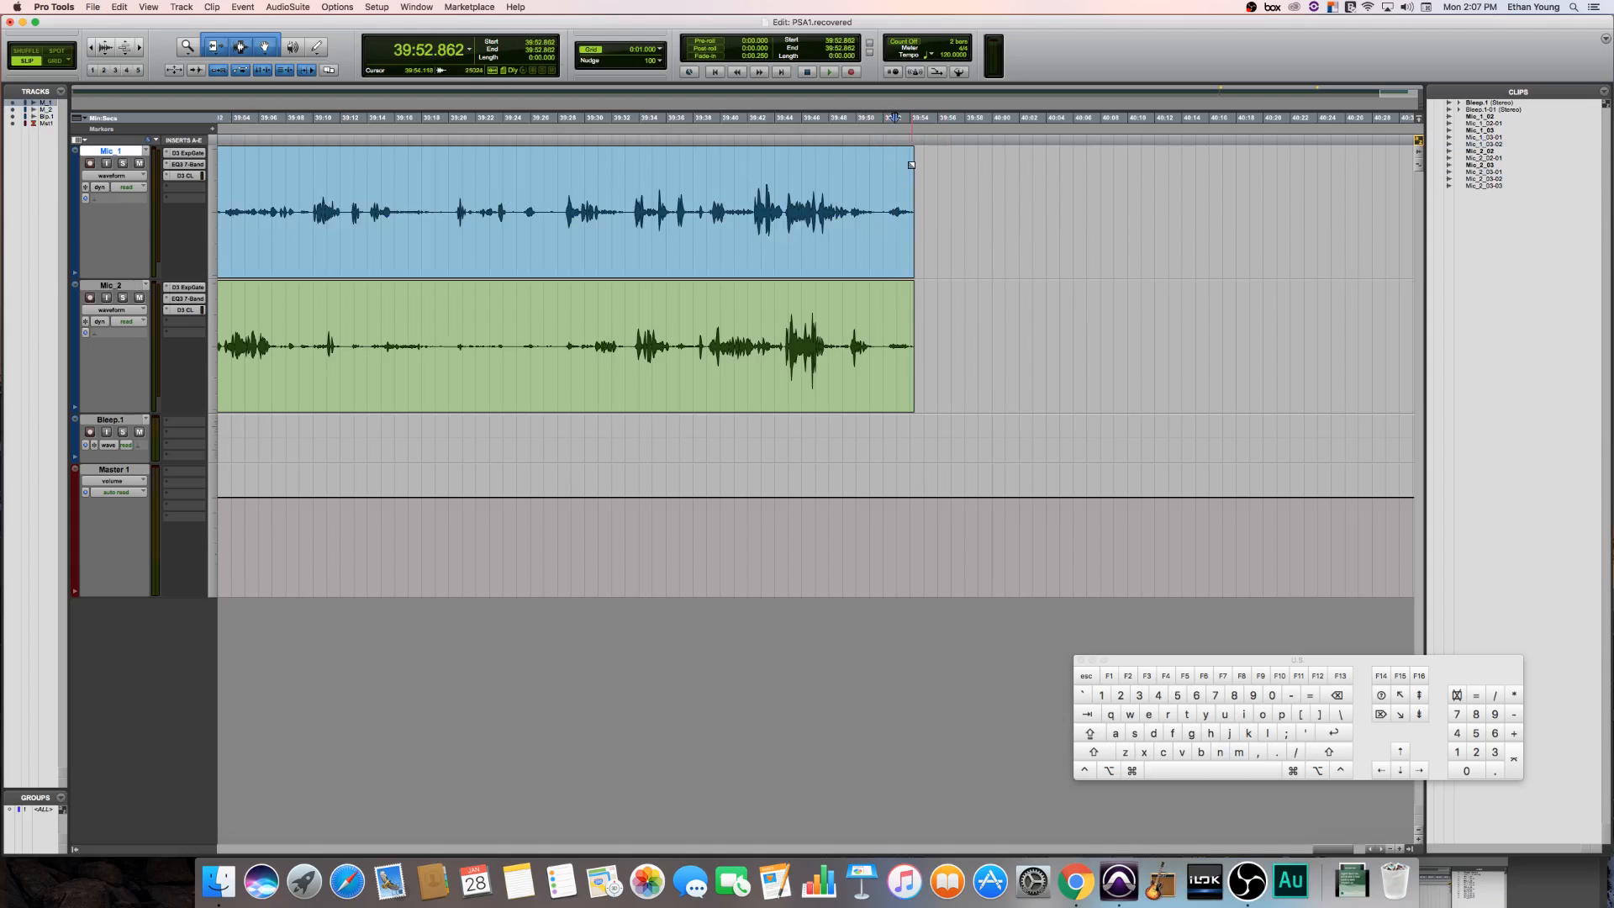
left_click_drag(911, 159, 901, 159)
key("h")
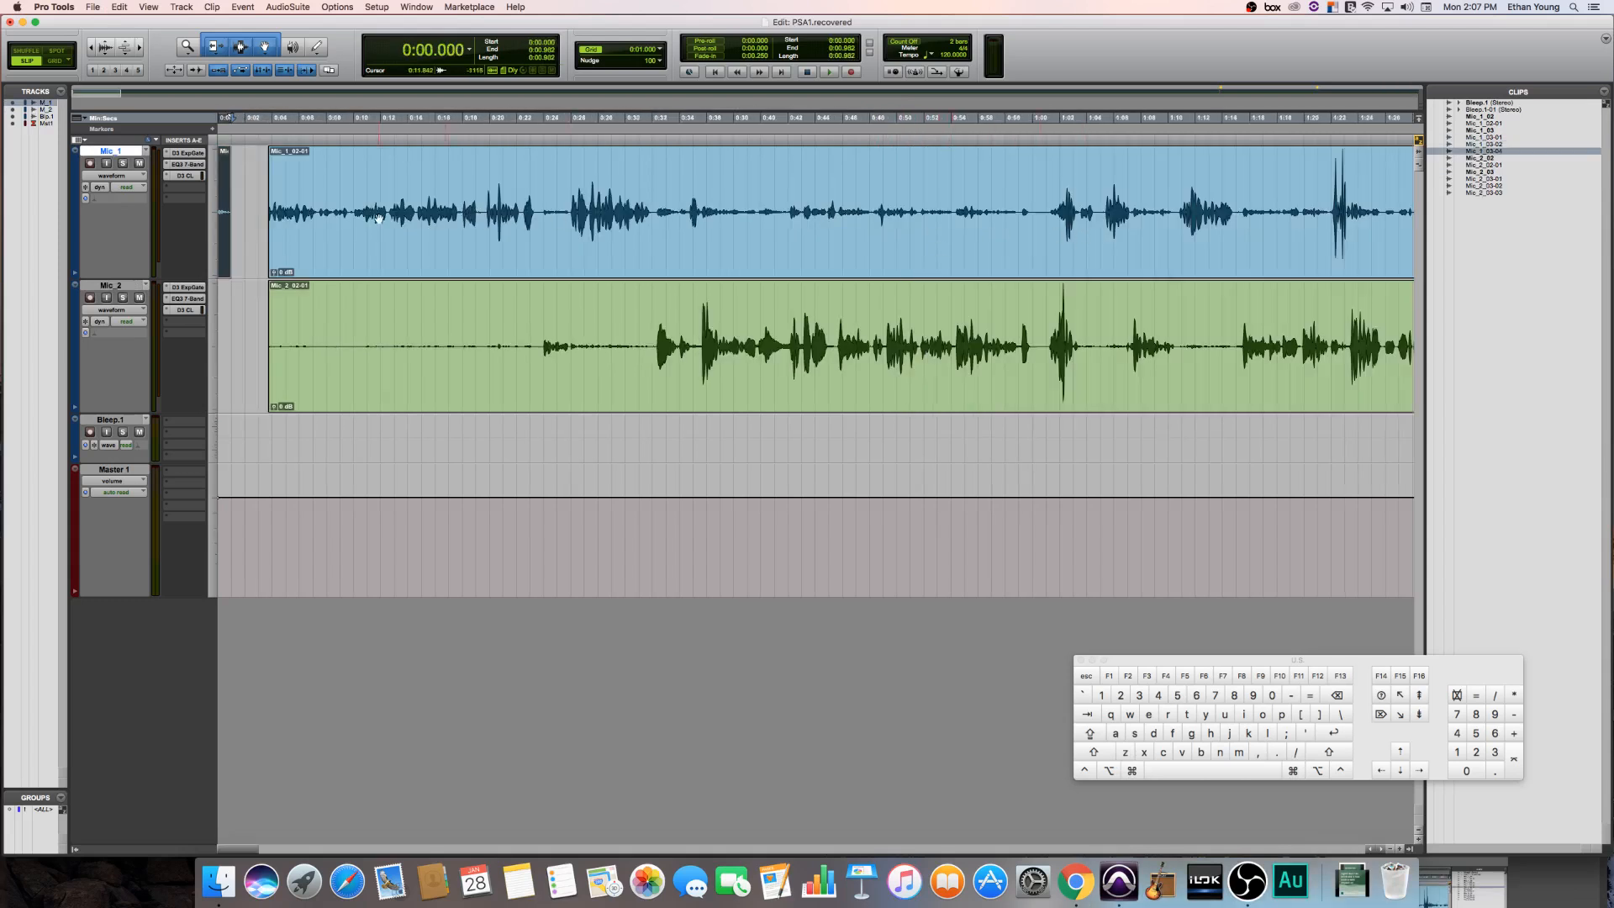
- Reshape the straight fade-ins at the start of Mic_1 and Mic_2 into curves that rise slowly at first
key("Return")
left_click(264, 203)
key("t")
key("t")
key("t")
key("t")
key("t")
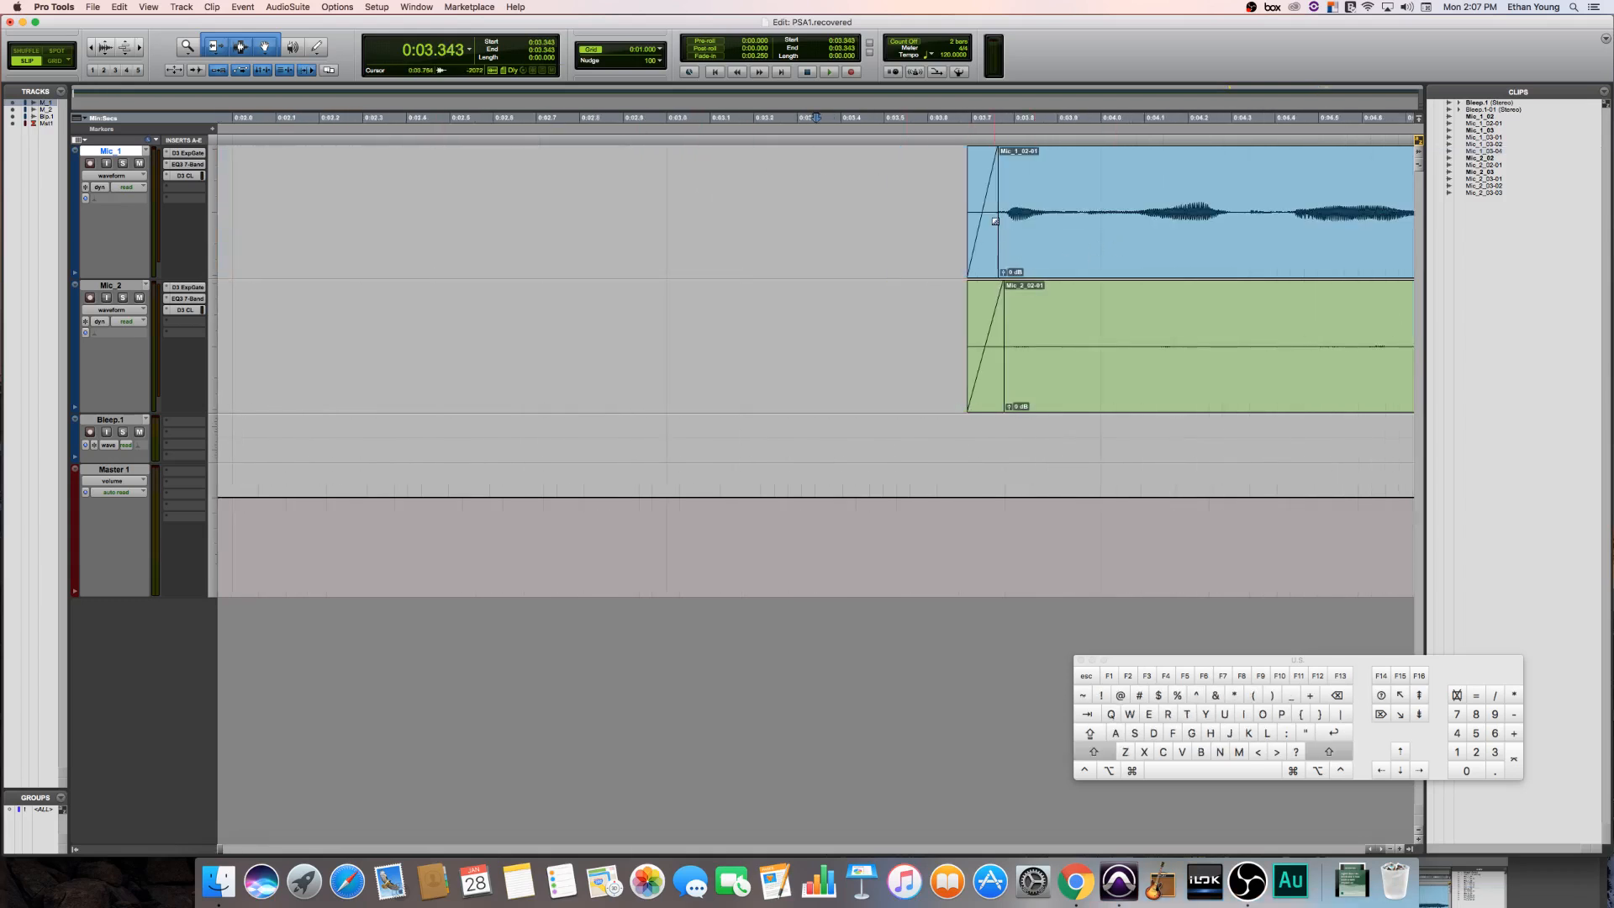
left_click_drag(978, 203, 990, 225)
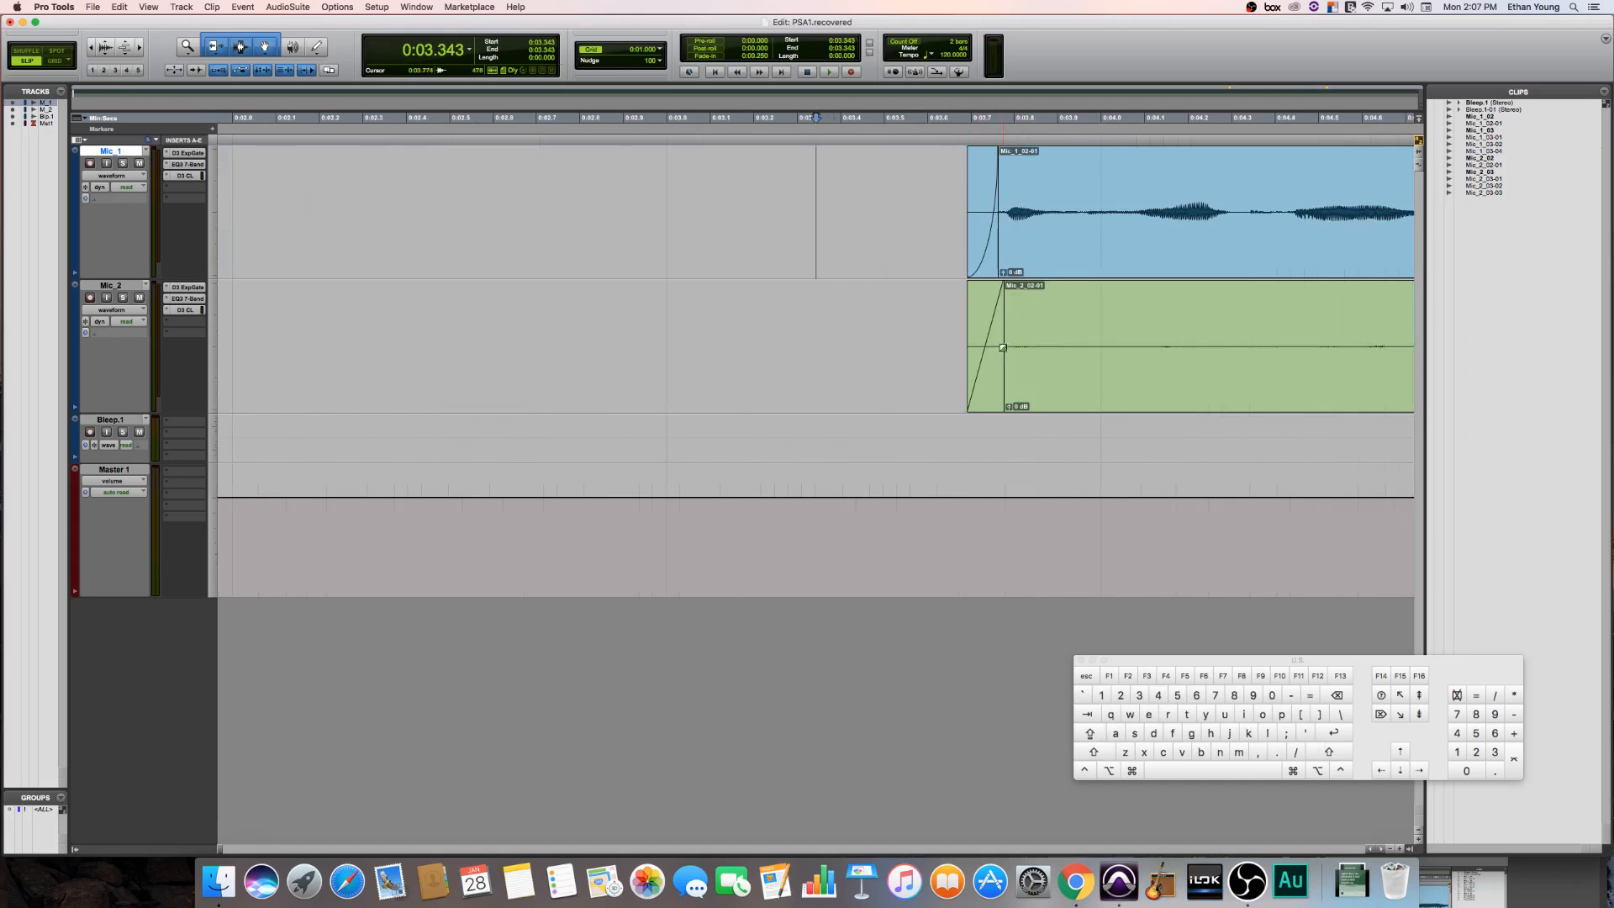
mouse_move(1003, 347)
left_mouse_down()
mouse_move(988, 348)
mouse_move(999, 373)
left_mouse_up()
left_click(939, 189)
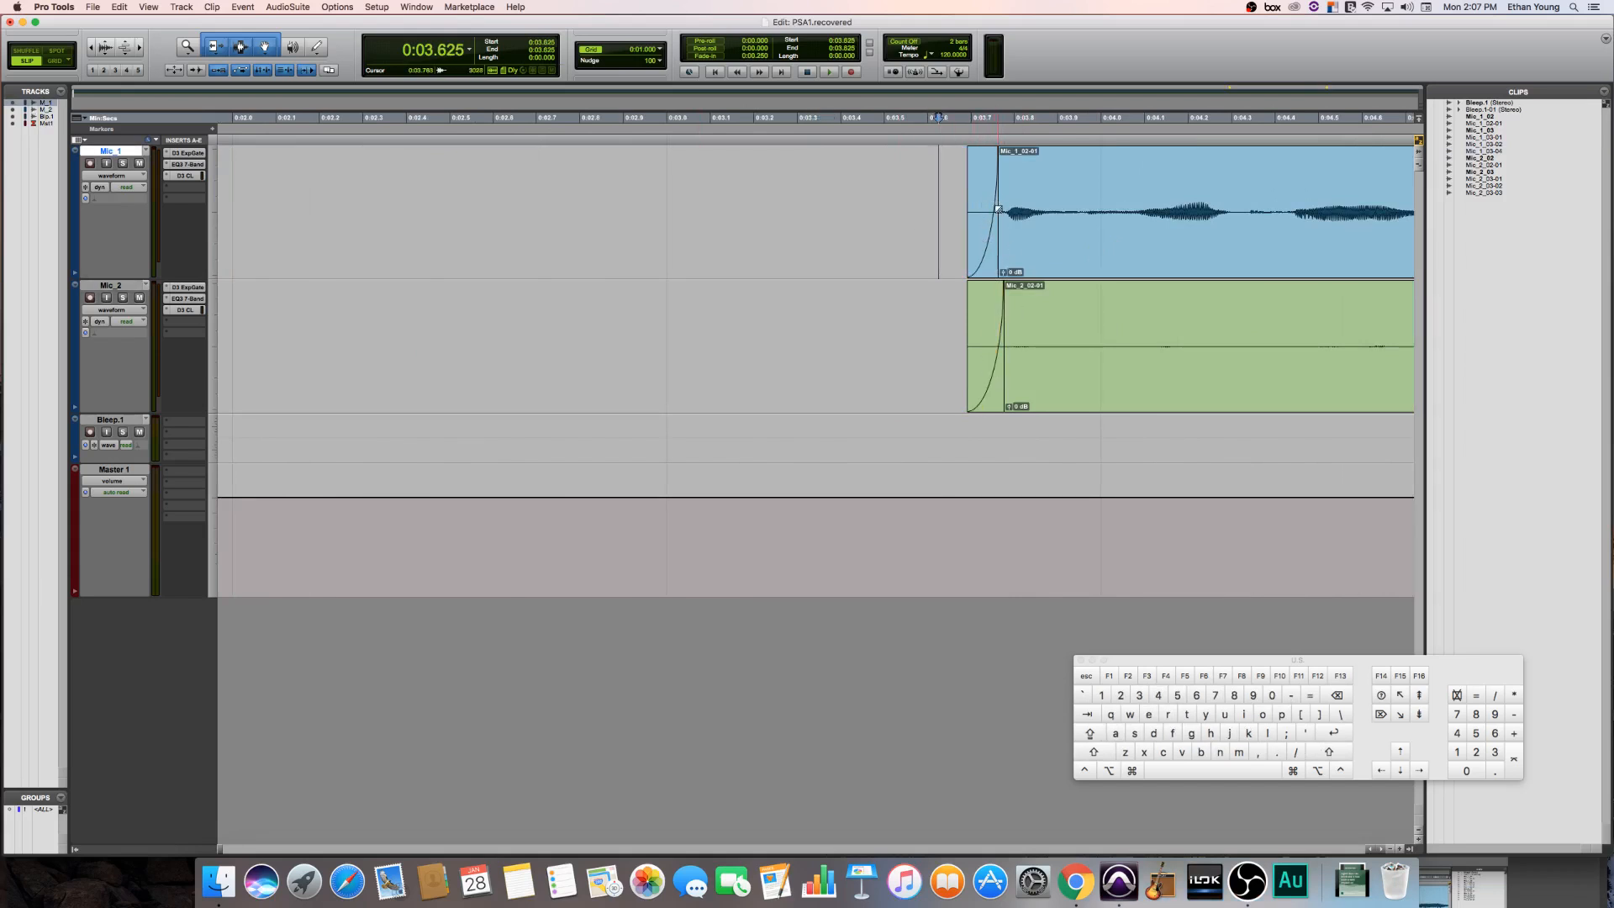
- Shift the Mic_1 fade-in so that it runs from 0:03.699 to 0:03.770
mouse_move(983, 258)
left_mouse_down()
mouse_move(1020, 262)
mouse_move(981, 262)
left_mouse_up()
left_click(1015, 192)
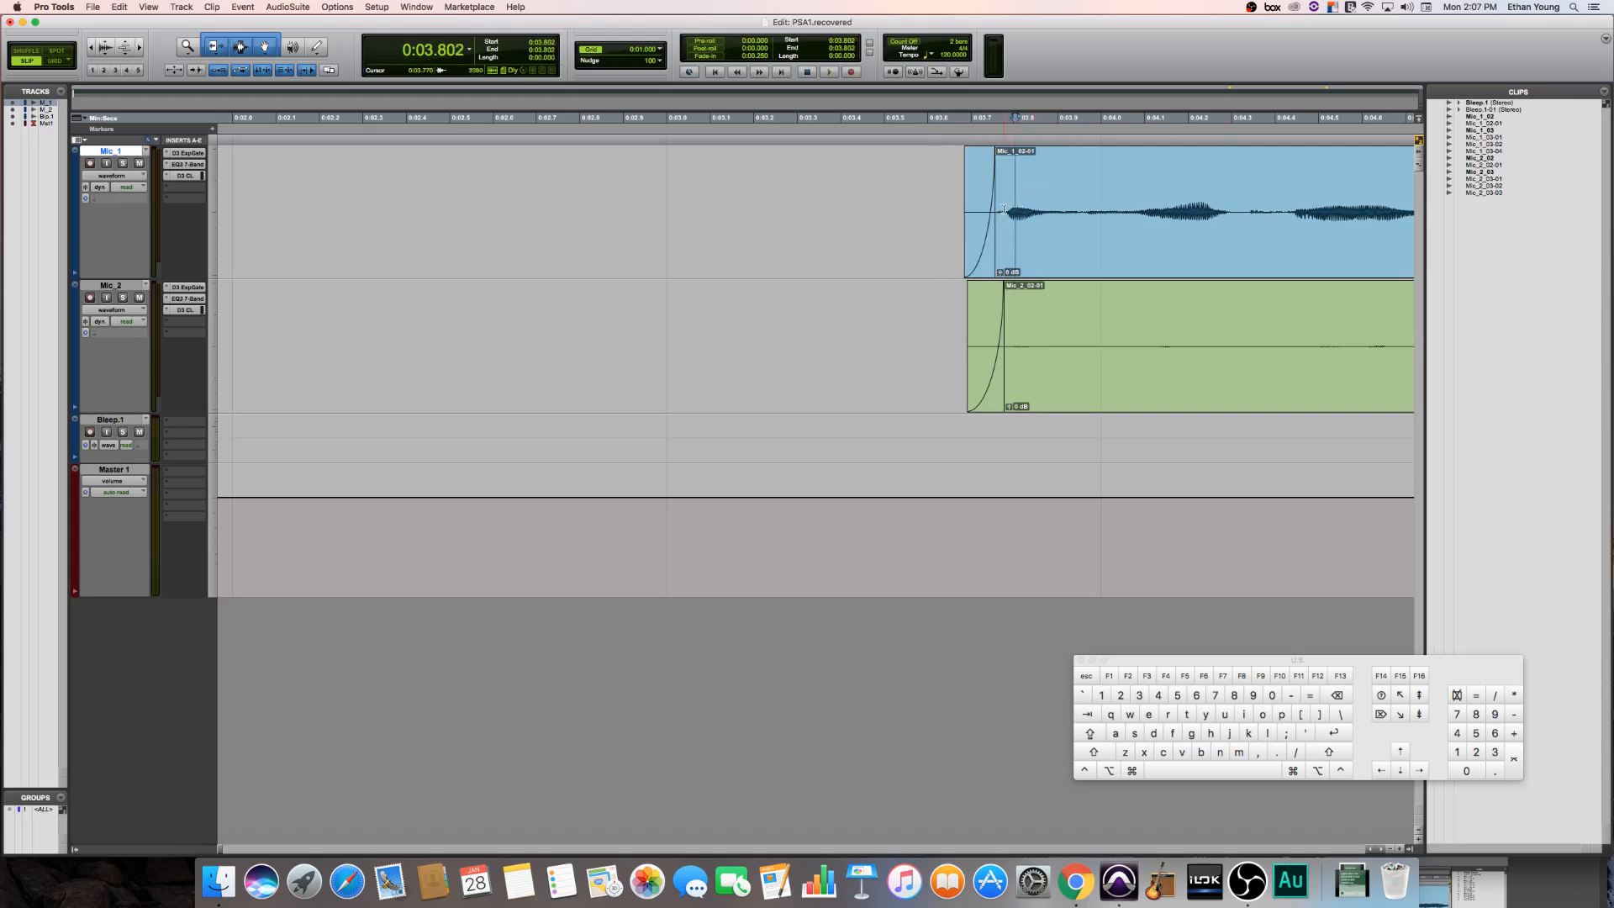
left_click_drag(1004, 194, 1033, 199)
left_click(975, 180)
left_click_drag(981, 271, 988, 271)
left_click(953, 228)
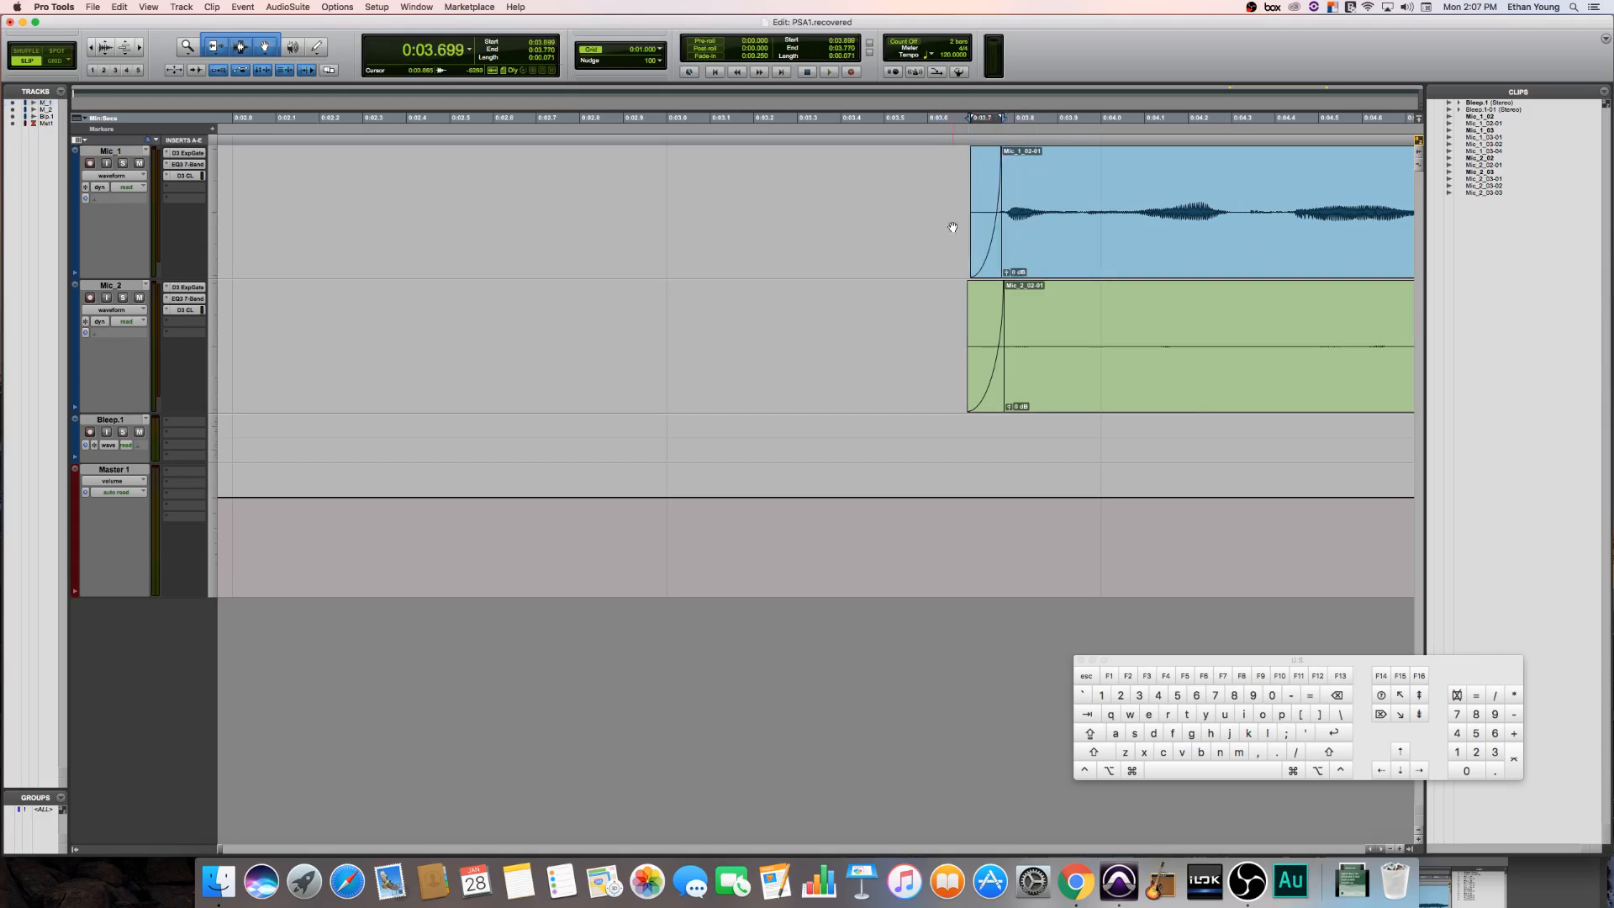
- Play the recording from just before the fade-ins to check how the start sounds
left_click(952, 195)
key("space")
key("space")
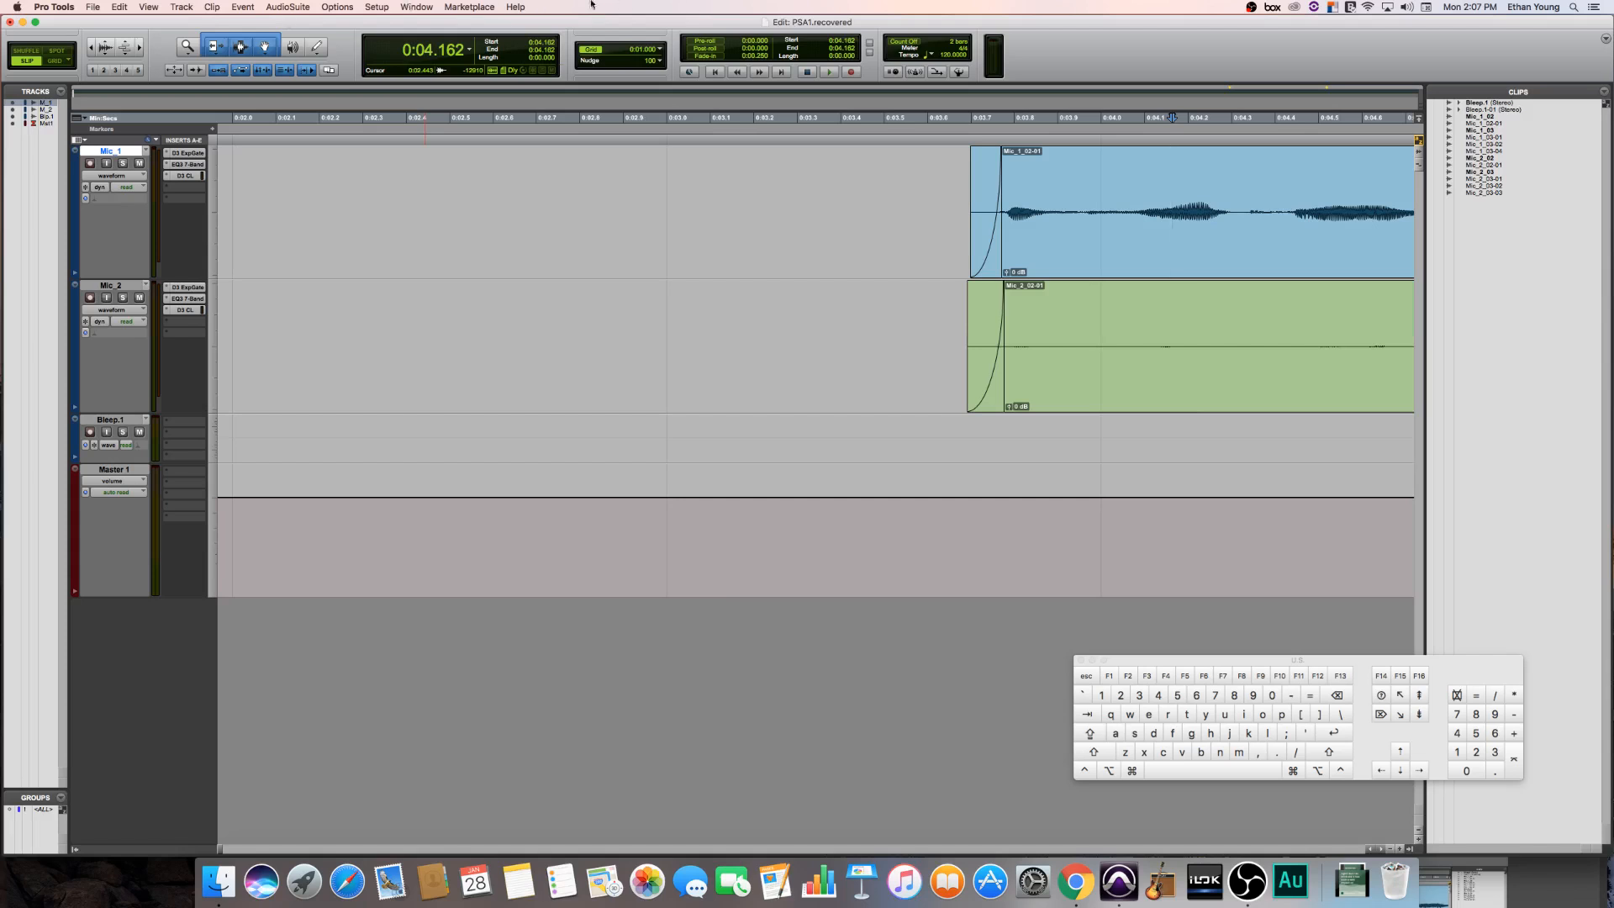
- Switch to OBS and move its window back into full view over the session
left_click(94, 8)
left_click(1509, 879)
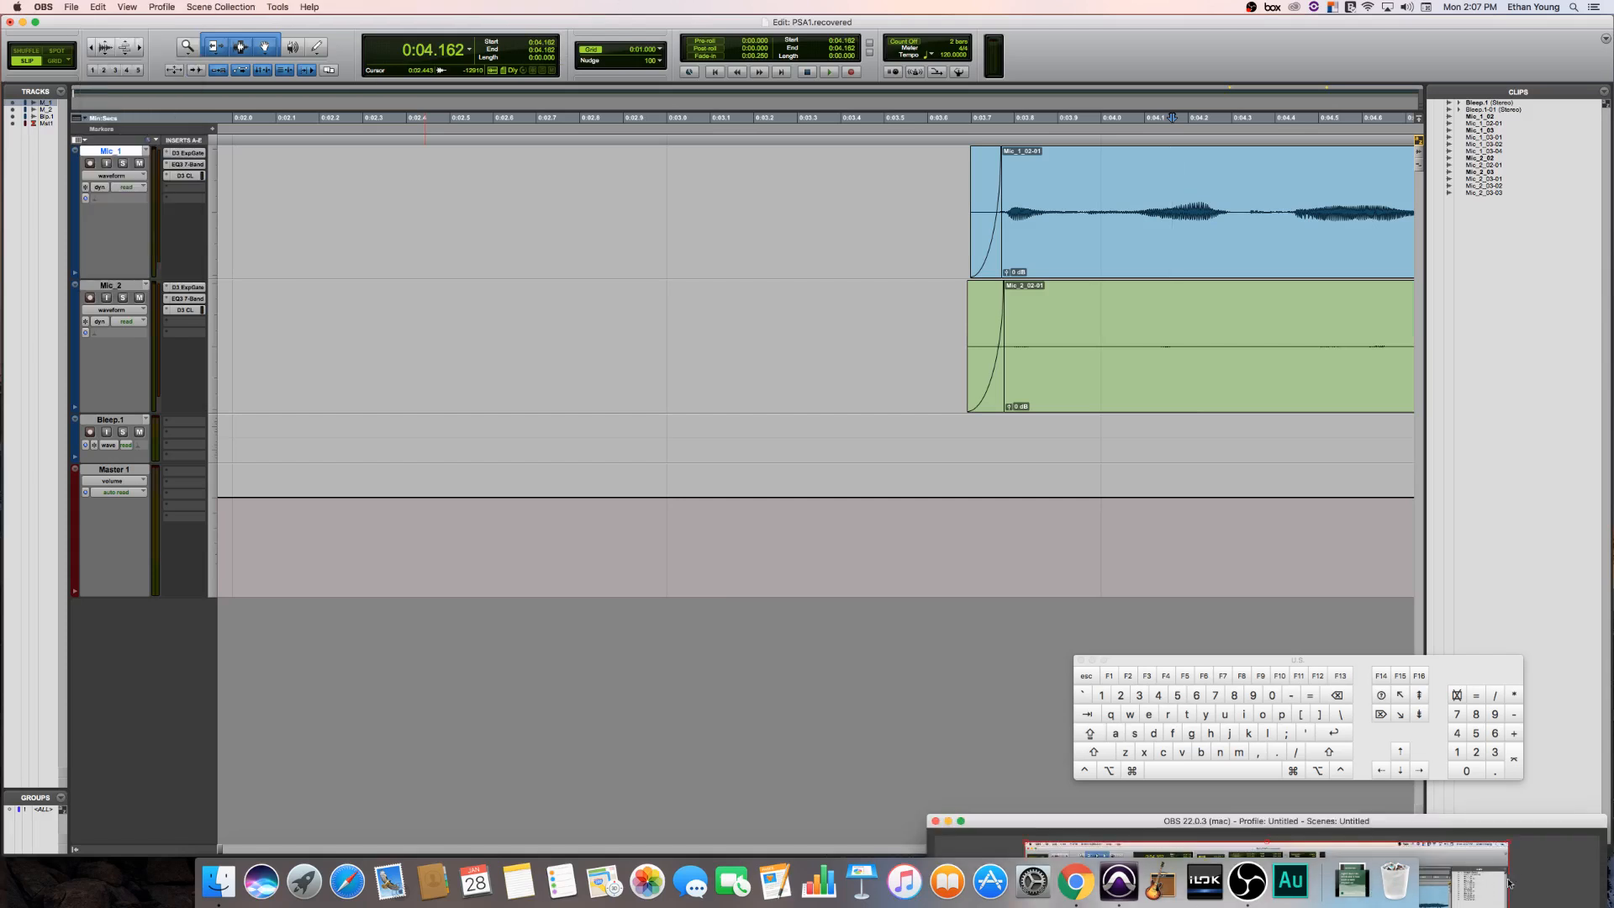
left_click_drag(1505, 831, 1083, 183)
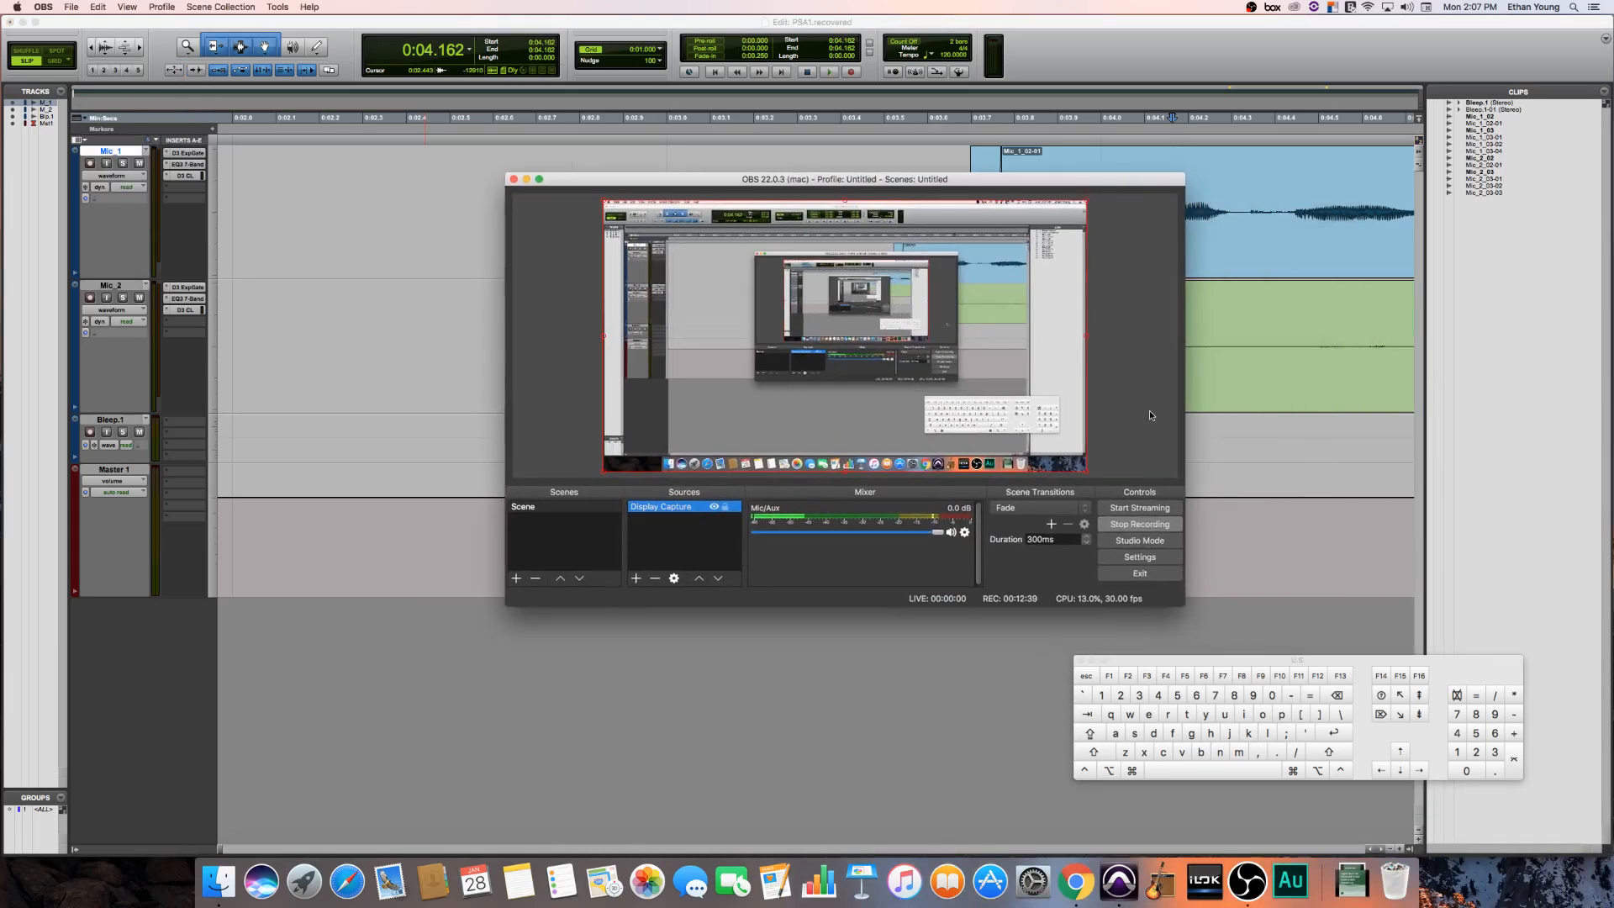